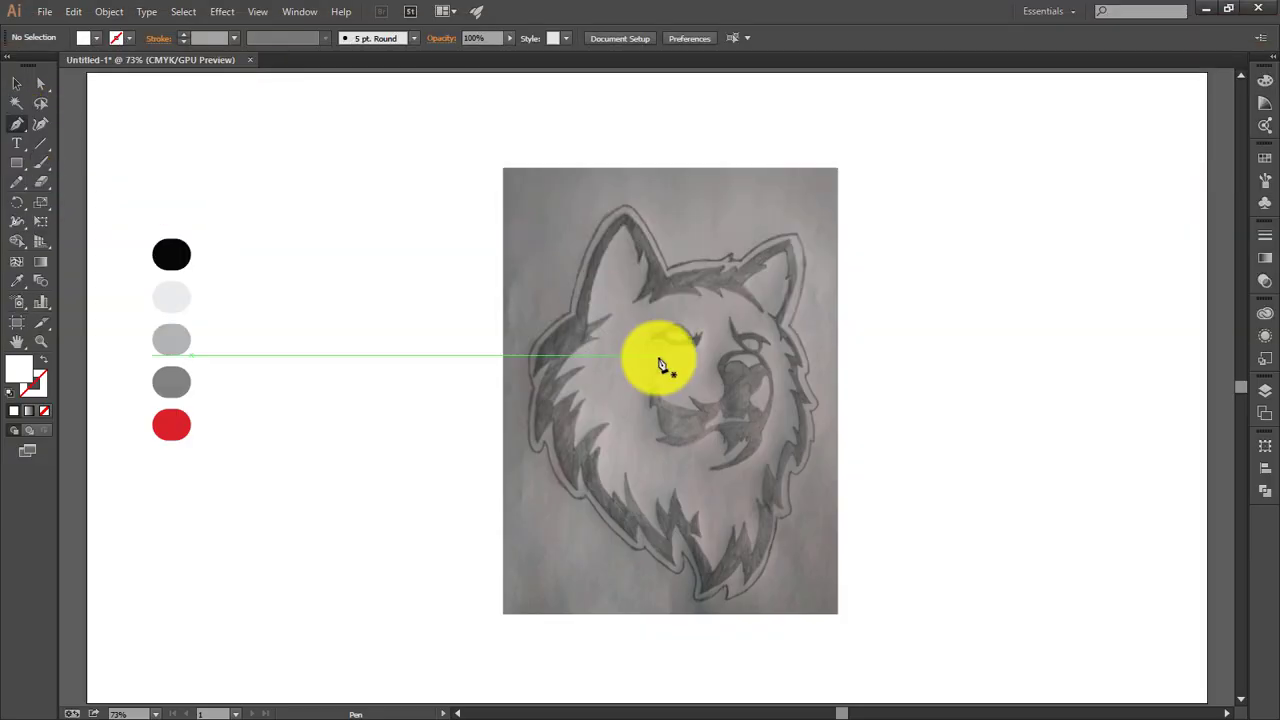
- Zoom in on the wolf sketch and set the fill to none
{"action": "key", "text": "ctrl+plus"}
{"action": "key", "text": "ctrl+plus"}
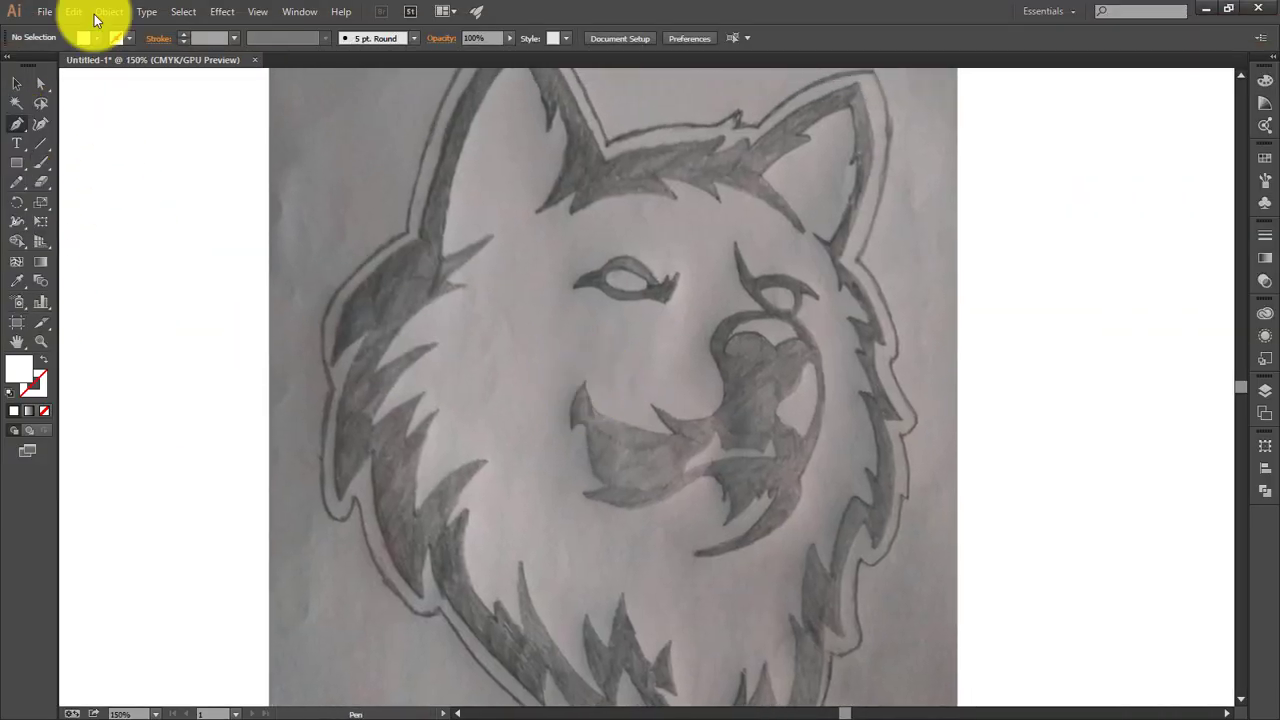
{"action": "left_click", "coordinate": [84, 38]}
{"action": "left_click", "coordinate": [13, 68]}
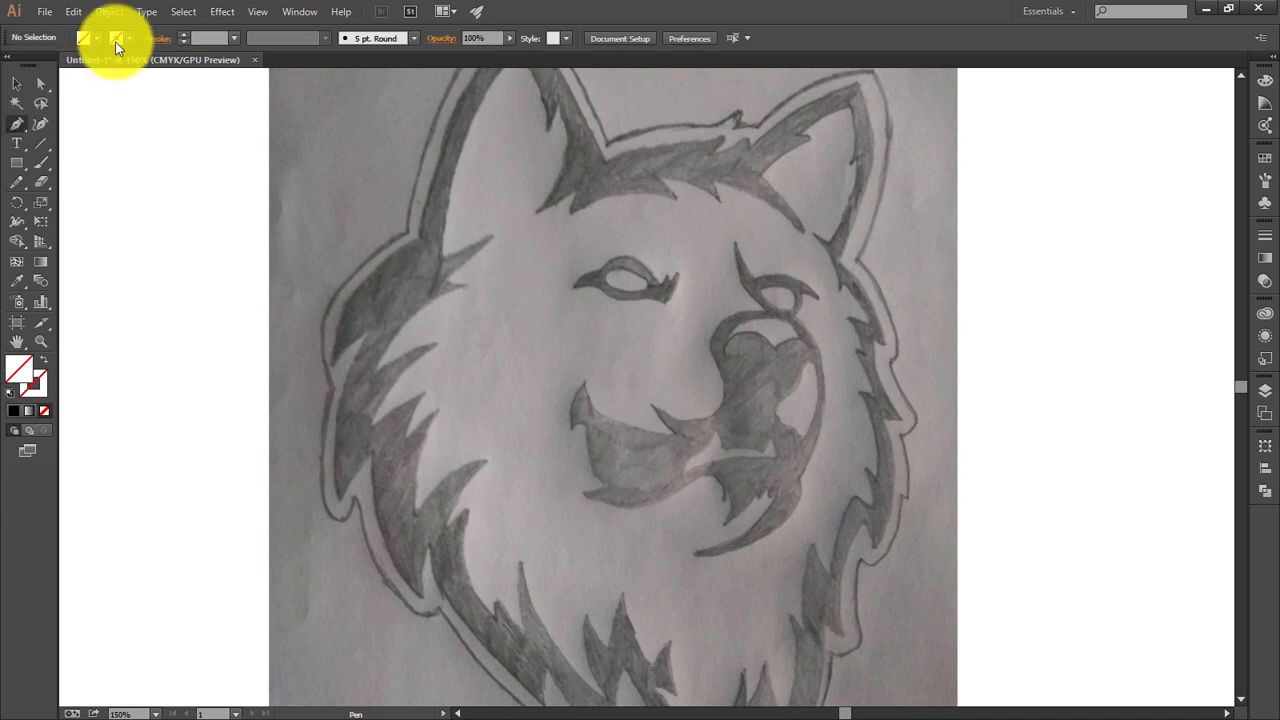
{"action": "left_click", "coordinate": [127, 37]}
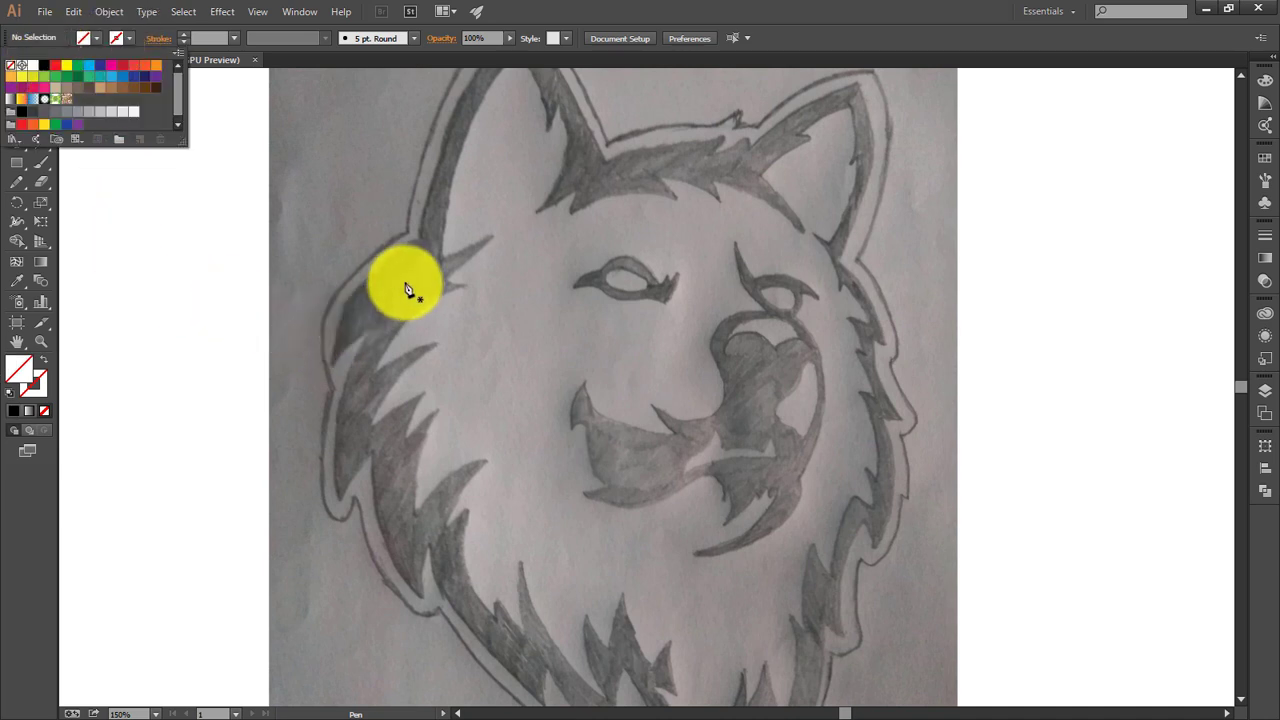
{"action": "left_click", "coordinate": [336, 366]}
- Trace the outline from the head's left side over the sharp left ear to the right ear tip
{"action": "left_click", "coordinate": [329, 366]}
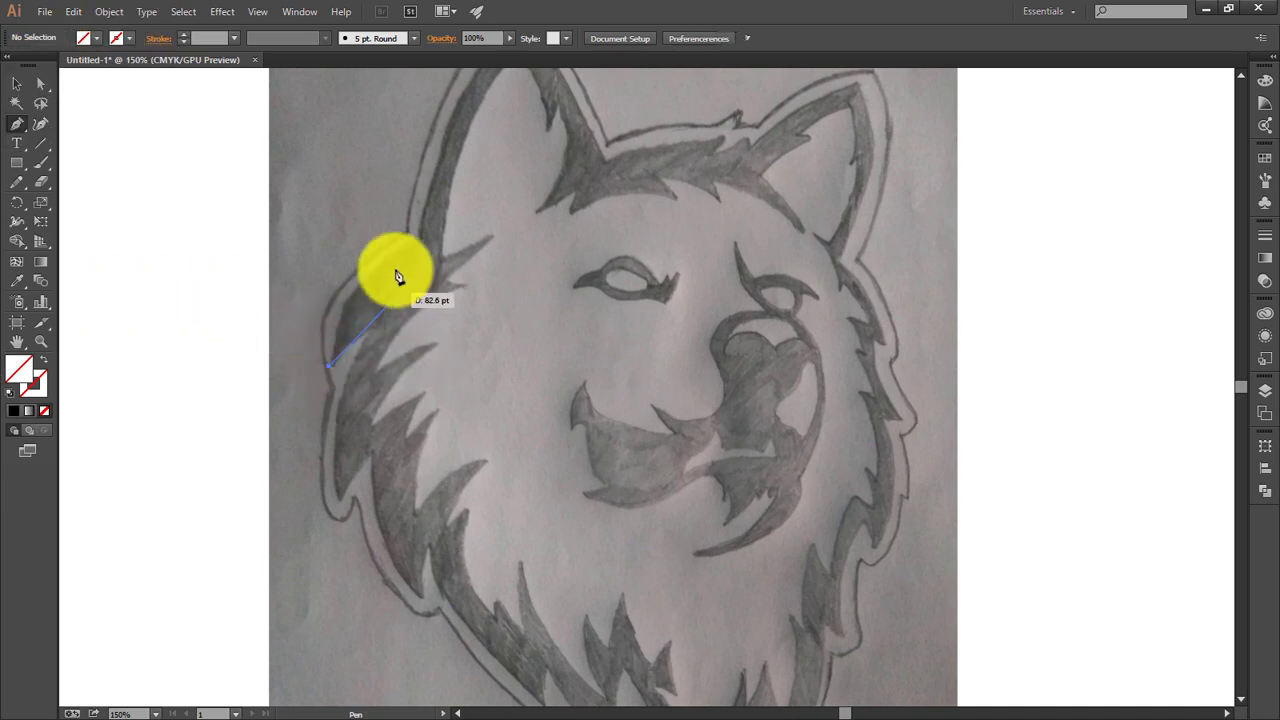
{"action": "mouse_move", "coordinate": [505, 210]}
{"action": "left_mouse_down"}
{"action": "mouse_move", "coordinate": [428, 228]}
{"action": "mouse_move", "coordinate": [414, 286]}
{"action": "left_mouse_up"}
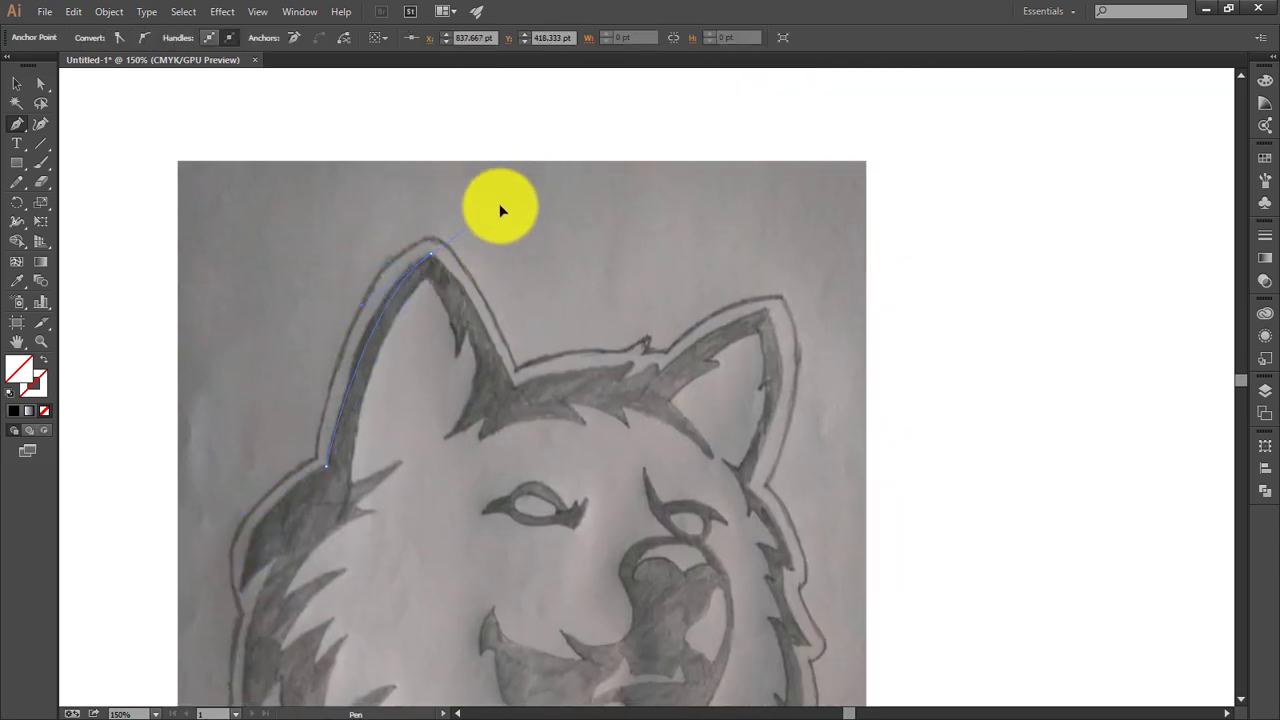
{"action": "left_click_drag", "start_coordinate": [501, 210], "coordinate": [429, 251]}
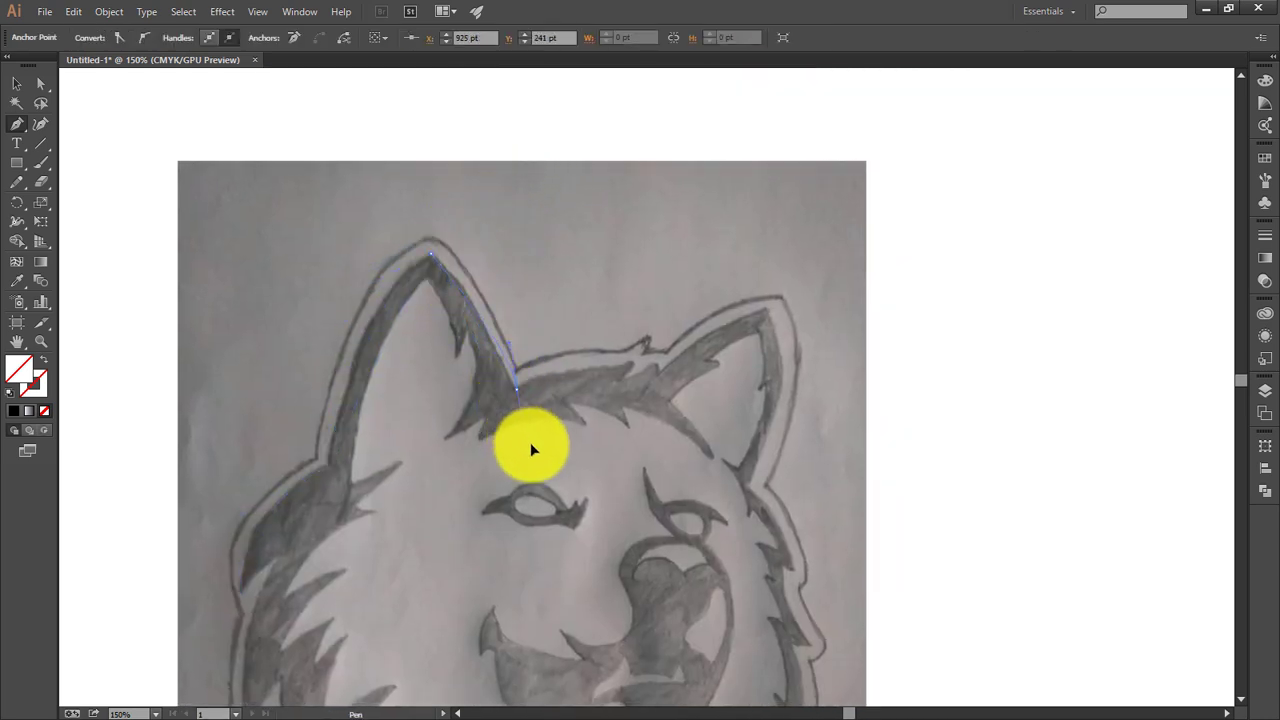
{"action": "left_click", "coordinate": [516, 388]}
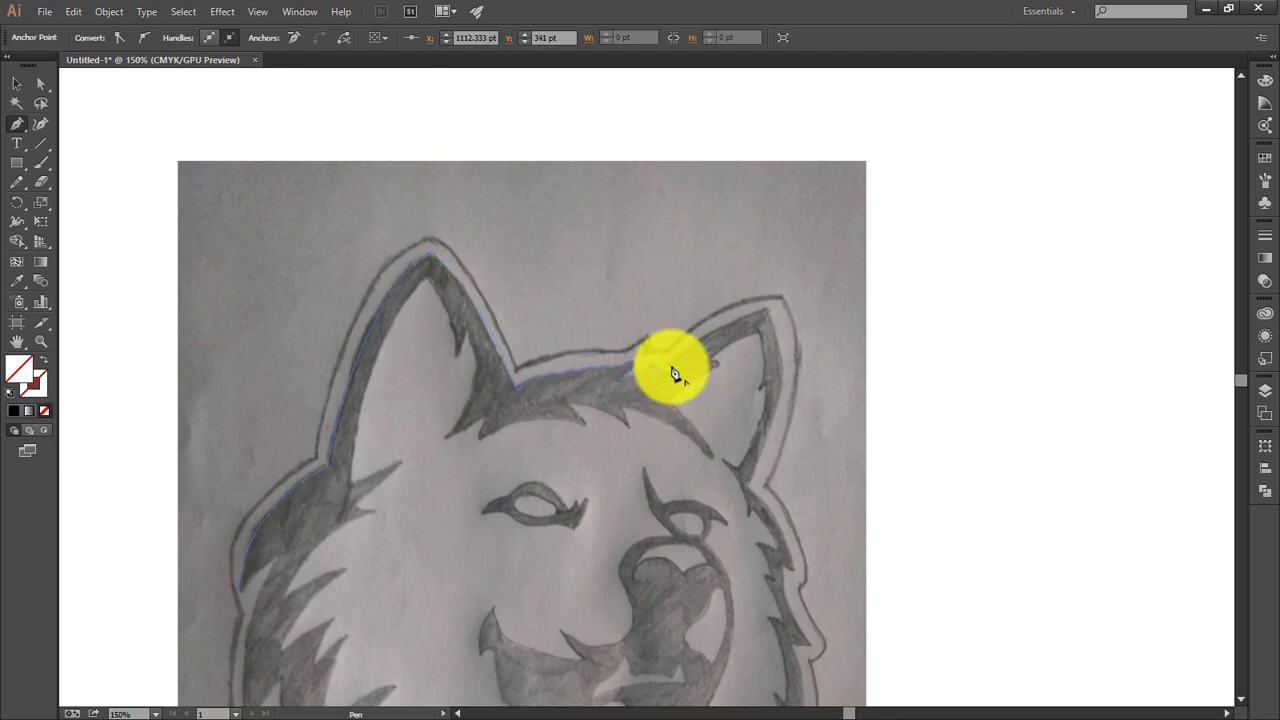
{"action": "left_click", "coordinate": [767, 312]}
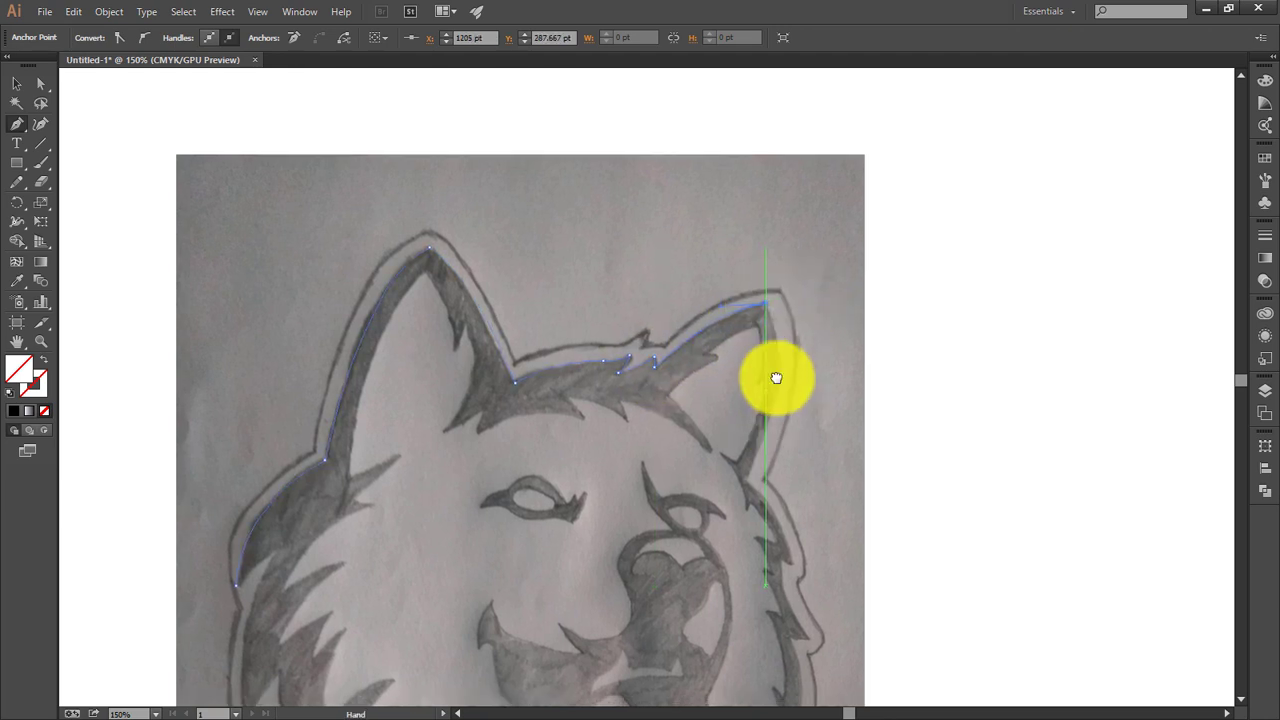
- Continue the outline down the right side of the head along the cheek fur spikes
{"action": "left_click_drag", "start_coordinate": [776, 378], "coordinate": [814, 238]}
{"action": "mouse_move", "coordinate": [817, 471]}
{"action": "left_mouse_down"}
{"action": "mouse_move", "coordinate": [815, 319]}
{"action": "mouse_move", "coordinate": [832, 389]}
{"action": "left_mouse_up"}
{"action": "key", "text": "ctrl+equal"}
{"action": "key", "text": "ctrl+equal"}
{"action": "mouse_move", "coordinate": [1128, 437]}
{"action": "left_mouse_down"}
{"action": "mouse_move", "coordinate": [517, 437]}
{"action": "mouse_move", "coordinate": [809, 329]}
{"action": "left_mouse_up"}
{"action": "left_click_drag", "start_coordinate": [757, 408], "coordinate": [727, 478]}
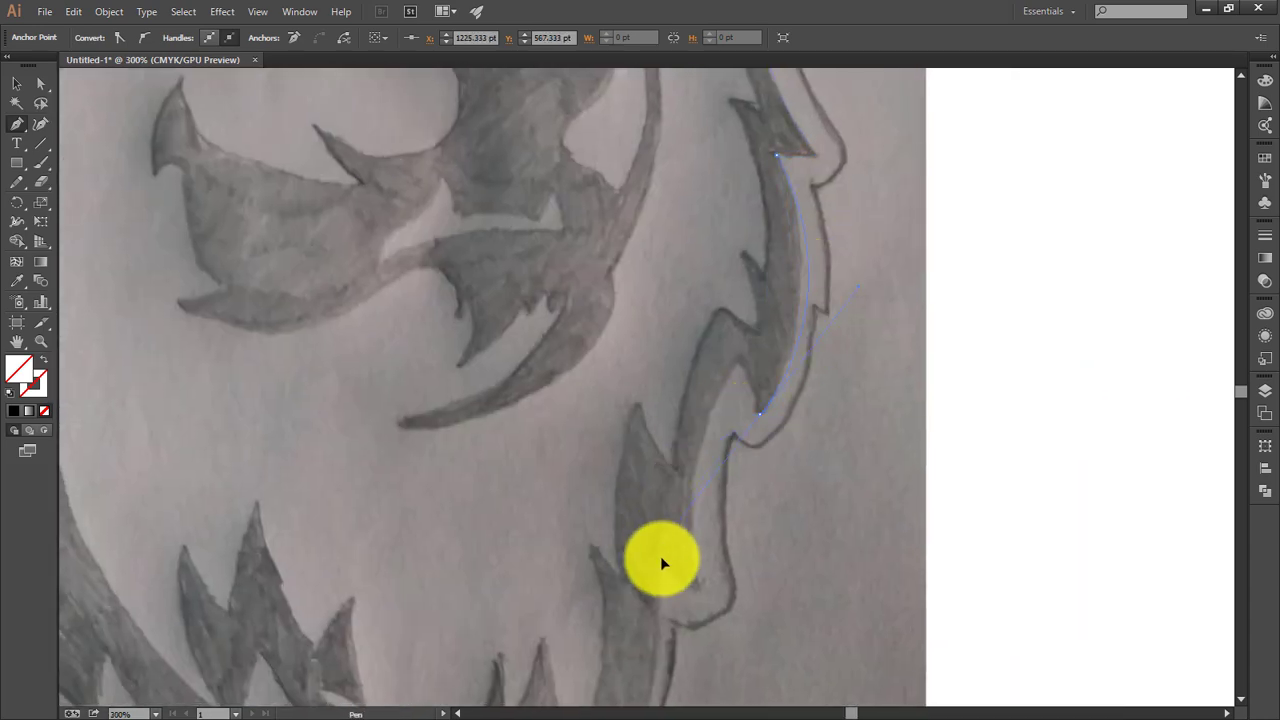
{"action": "scroll", "coordinate": [723, 342], "scroll_direction": "down", "scroll_amount": 3}
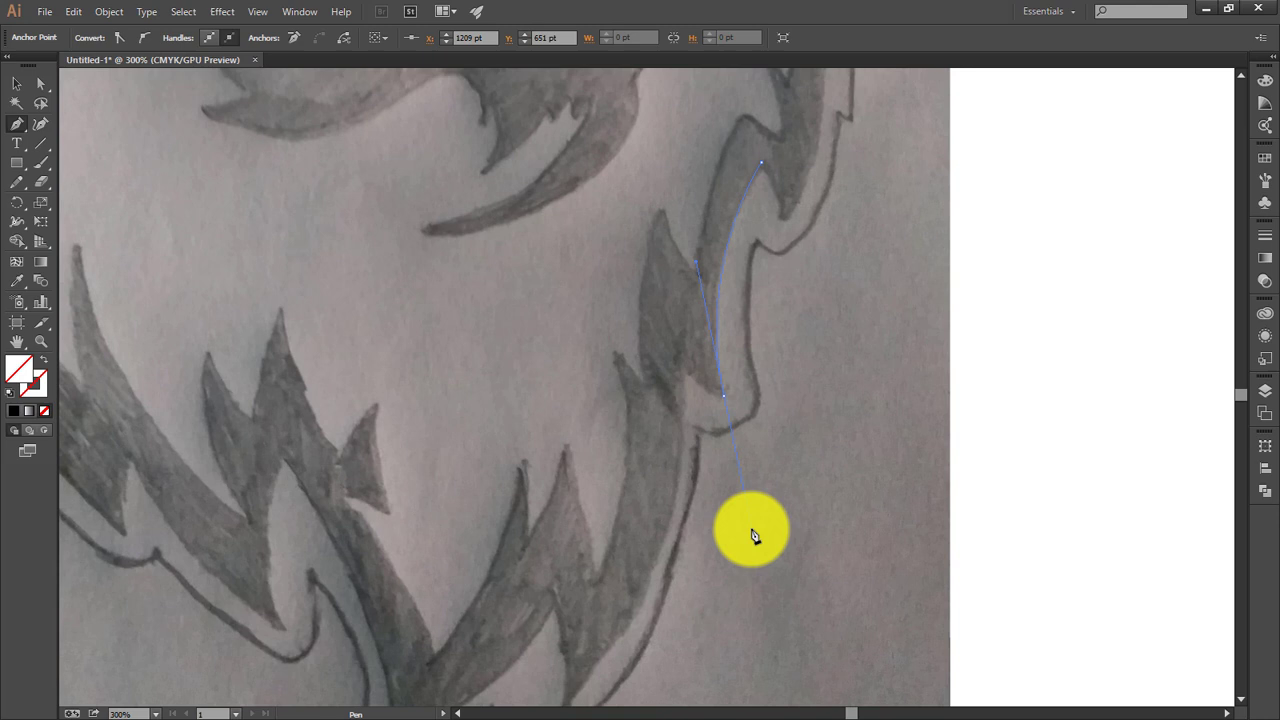
{"action": "scroll", "coordinate": [680, 366], "scroll_direction": "down", "scroll_amount": 2}
{"action": "mouse_move", "coordinate": [622, 530]}
{"action": "left_mouse_down"}
{"action": "mouse_move", "coordinate": [694, 477]}
{"action": "mouse_move", "coordinate": [699, 488]}
{"action": "left_mouse_up"}
{"action": "left_click", "coordinate": [684, 374]}
- Trace the outline across the bottom fur spikes and back up the left fur edge
{"action": "left_click_drag", "start_coordinate": [515, 507], "coordinate": [383, 543]}
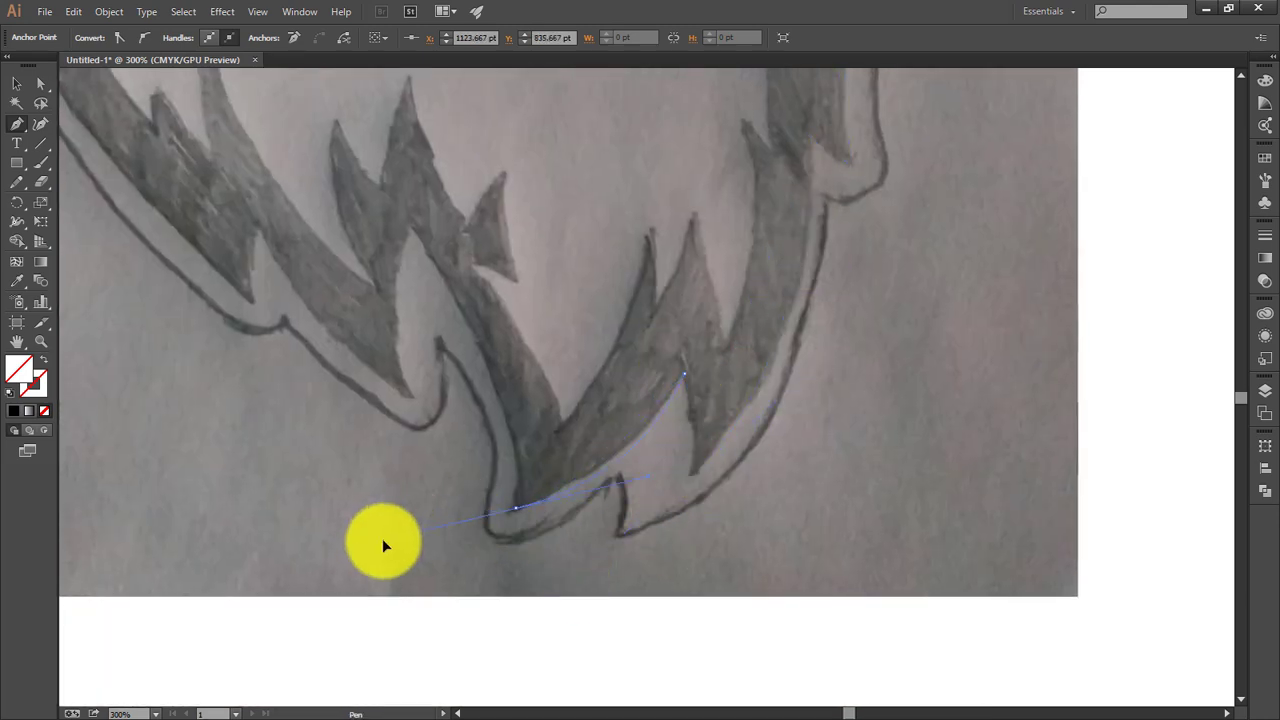
{"action": "left_click", "coordinate": [412, 393]}
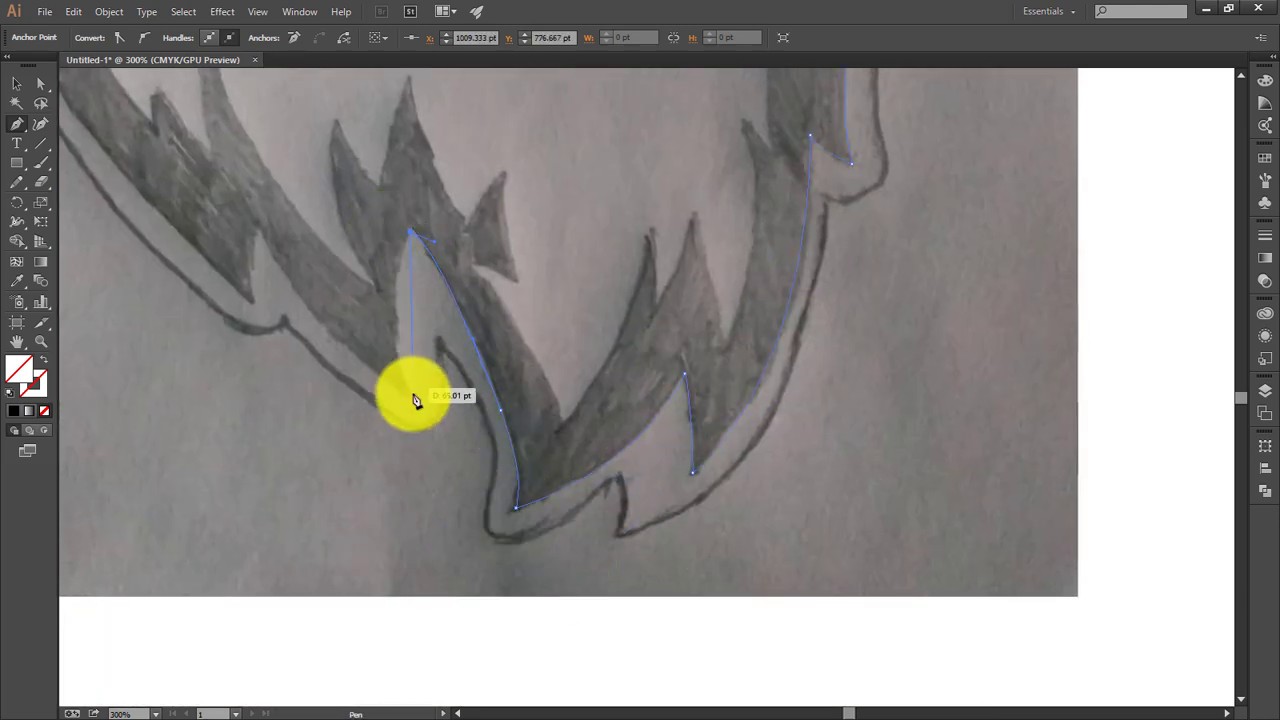
{"action": "left_click", "coordinate": [315, 351]}
{"action": "left_click", "coordinate": [260, 231]}
{"action": "left_click", "coordinate": [257, 305]}
{"action": "scroll", "coordinate": [369, 409], "scroll_direction": "left", "scroll_amount": 4}
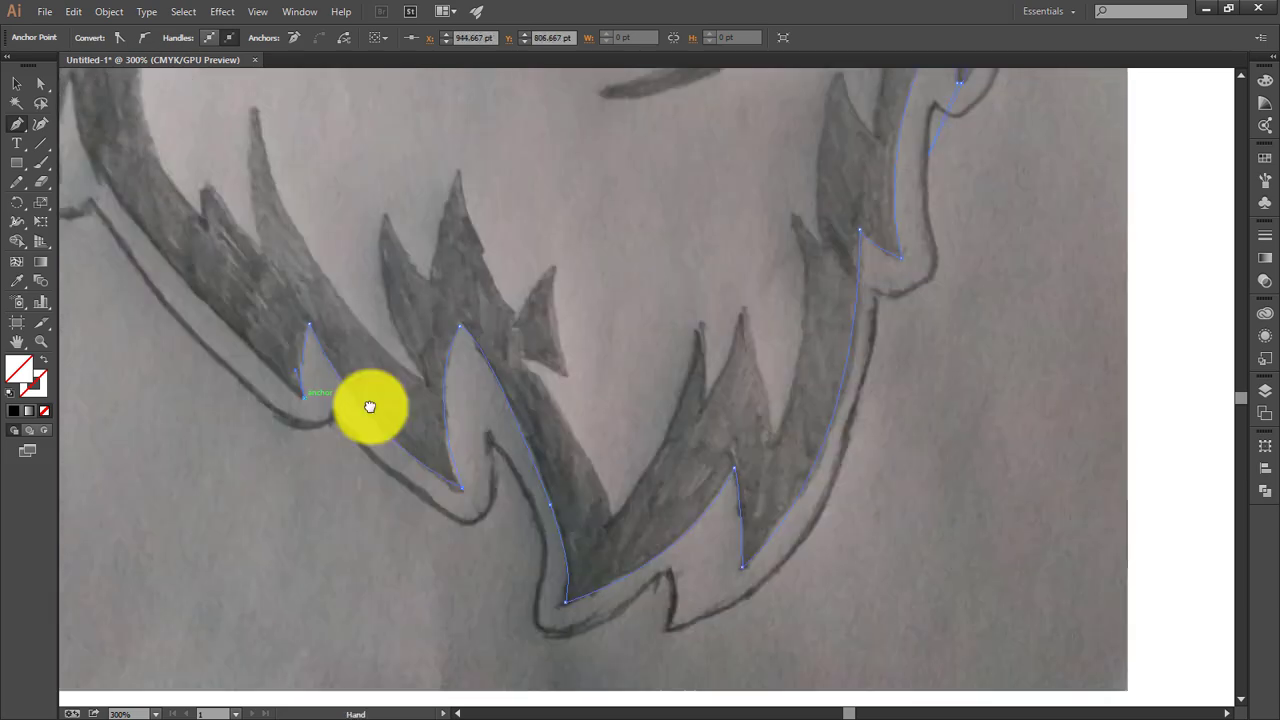
{"action": "scroll", "coordinate": [369, 409], "scroll_direction": "up", "scroll_amount": 5}
{"action": "scroll", "coordinate": [257, 391], "scroll_direction": "up", "scroll_amount": 5}
{"action": "scroll", "coordinate": [257, 391], "scroll_direction": "left", "scroll_amount": 2}
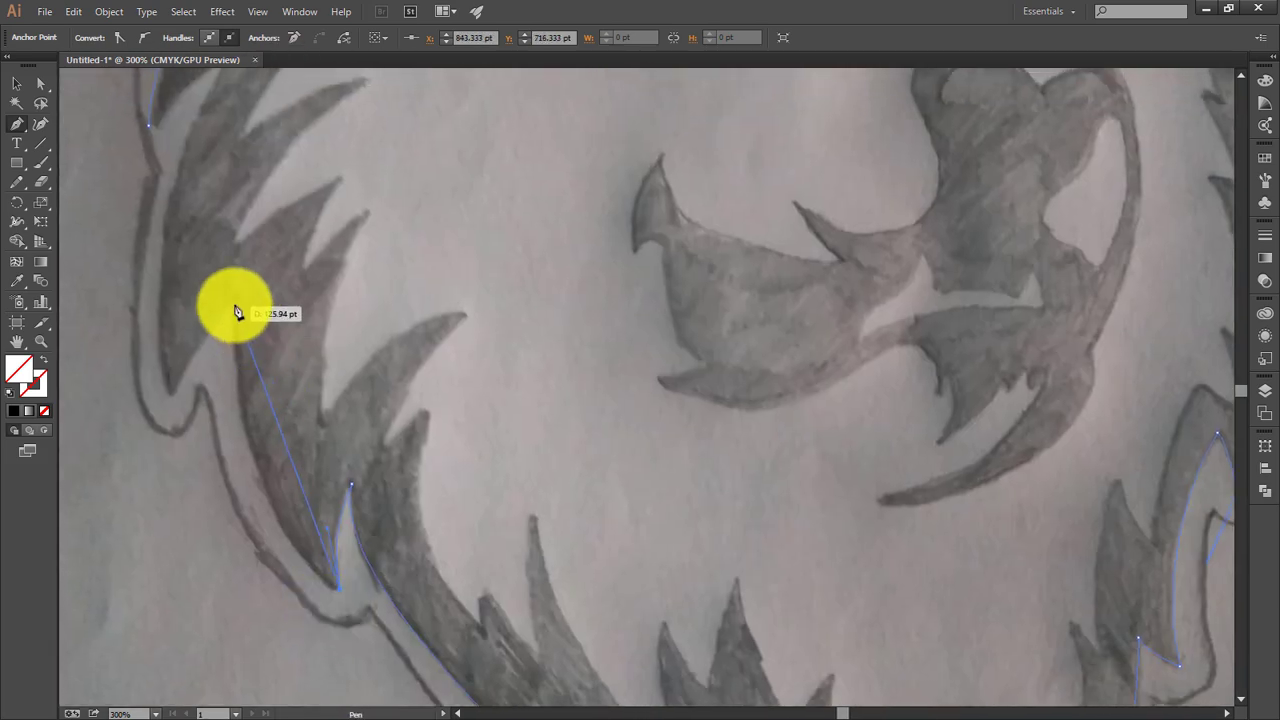
{"action": "scroll", "coordinate": [170, 413], "scroll_direction": "up", "scroll_amount": 5}
{"action": "scroll", "coordinate": [170, 413], "scroll_direction": "left", "scroll_amount": 1}
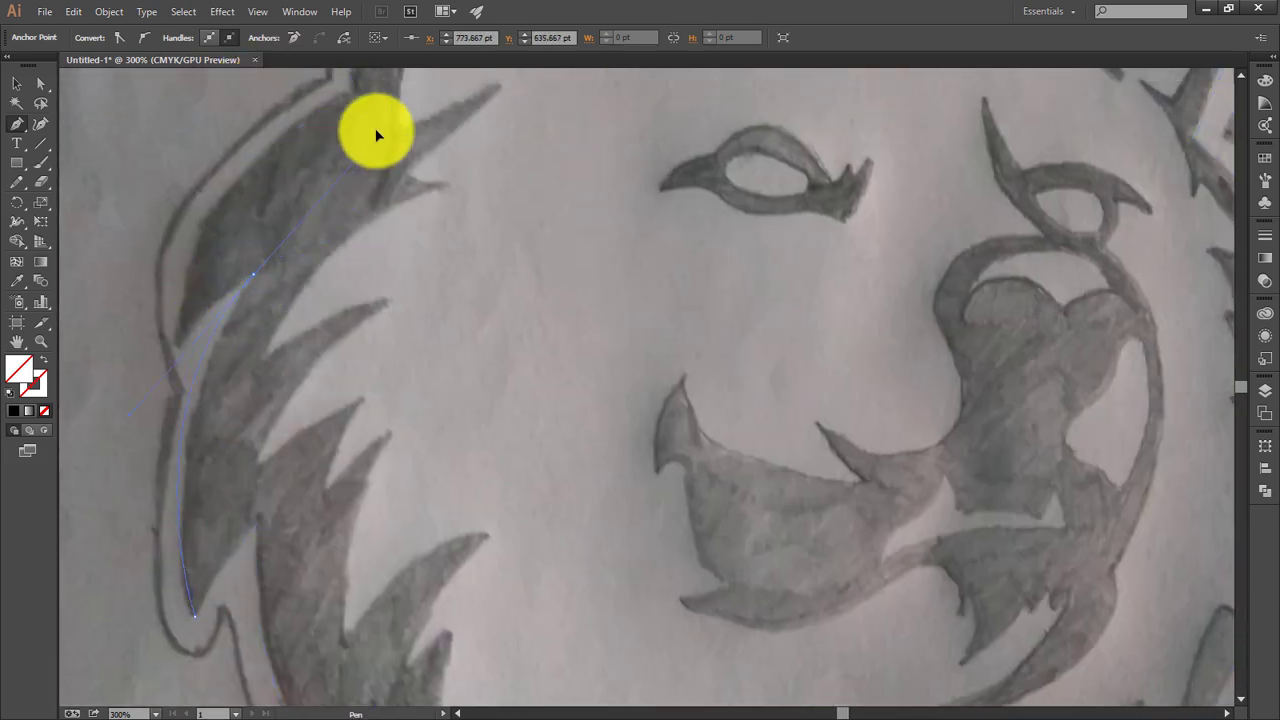
{"action": "left_click_drag", "start_coordinate": [172, 348], "coordinate": [253, 274]}
{"action": "key", "text": "ctrl+0"}
{"action": "scroll", "coordinate": [557, 386], "scroll_direction": "up", "scroll_amount": 5}
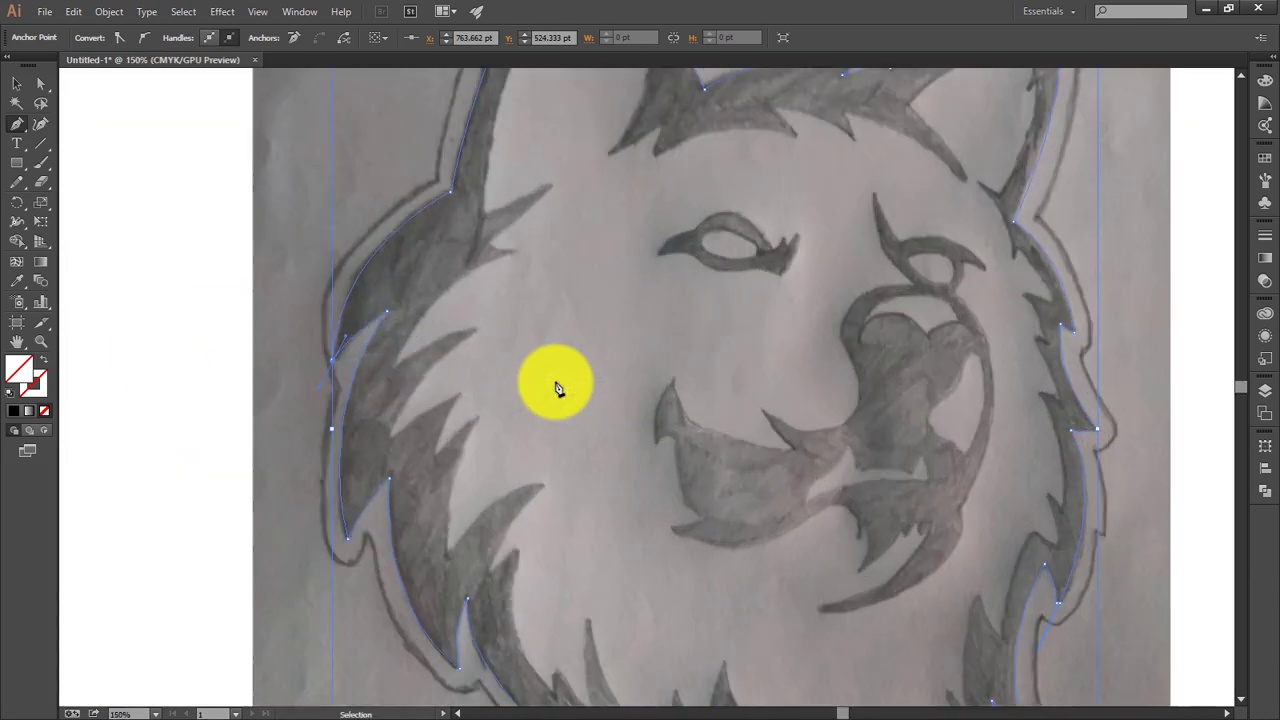
{"action": "scroll", "coordinate": [480, 386], "scroll_direction": "up", "scroll_amount": 4}
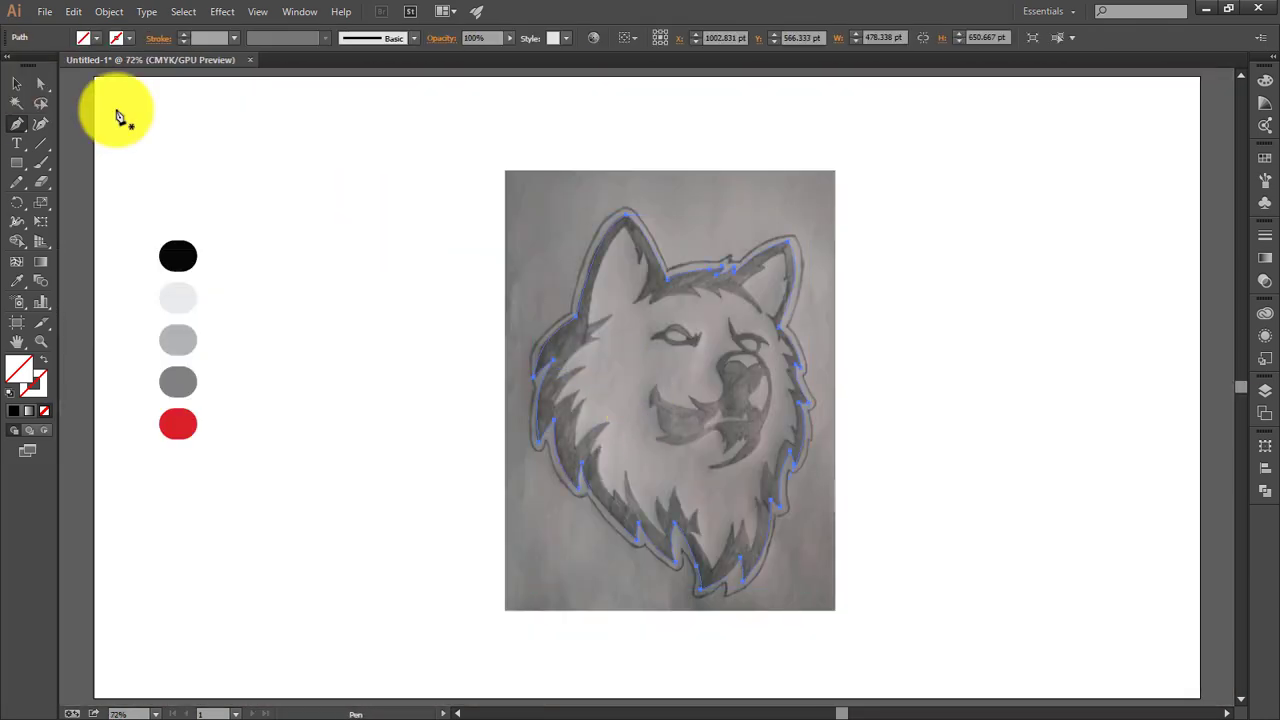
- Start a second path at the left cheek fur, curving up to the left inner ear
{"action": "left_click", "coordinate": [991, 380]}
{"action": "key", "text": "p"}
{"action": "scroll", "coordinate": [749, 383], "scroll_direction": "up", "scroll_amount": 5}
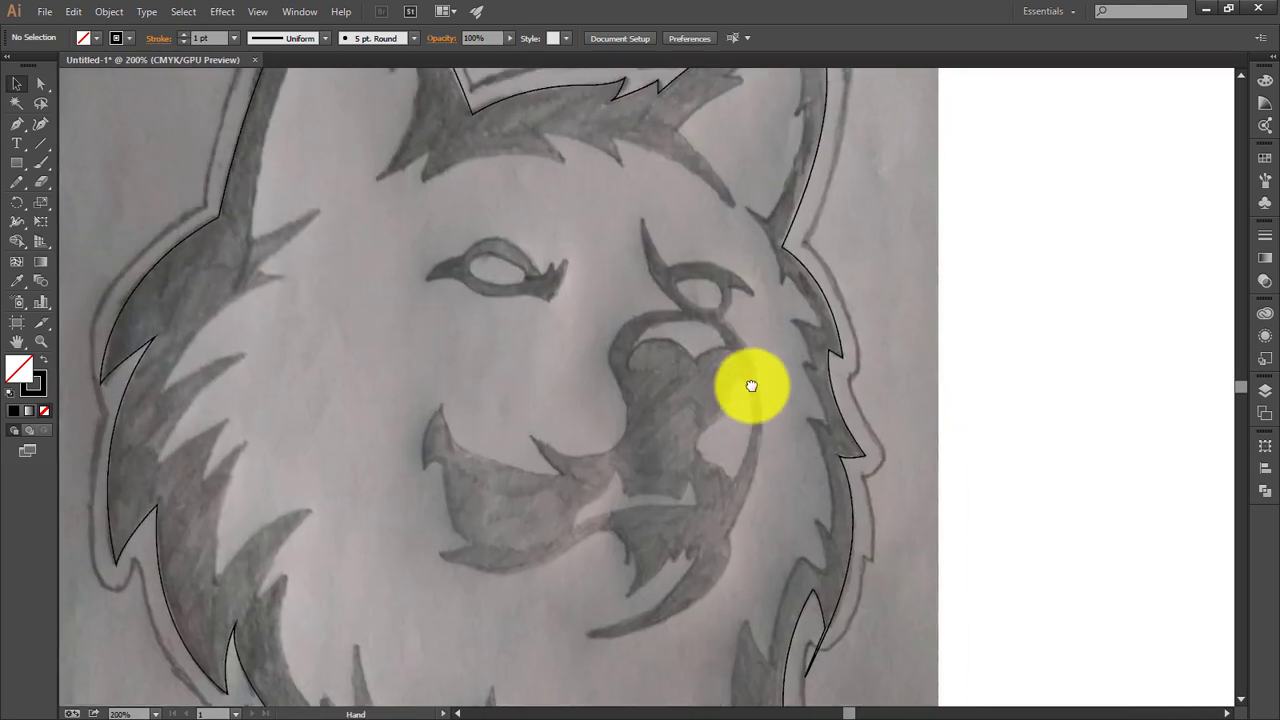
{"action": "scroll", "coordinate": [298, 311], "scroll_direction": "up", "scroll_amount": 2}
{"action": "left_click", "coordinate": [217, 335]}
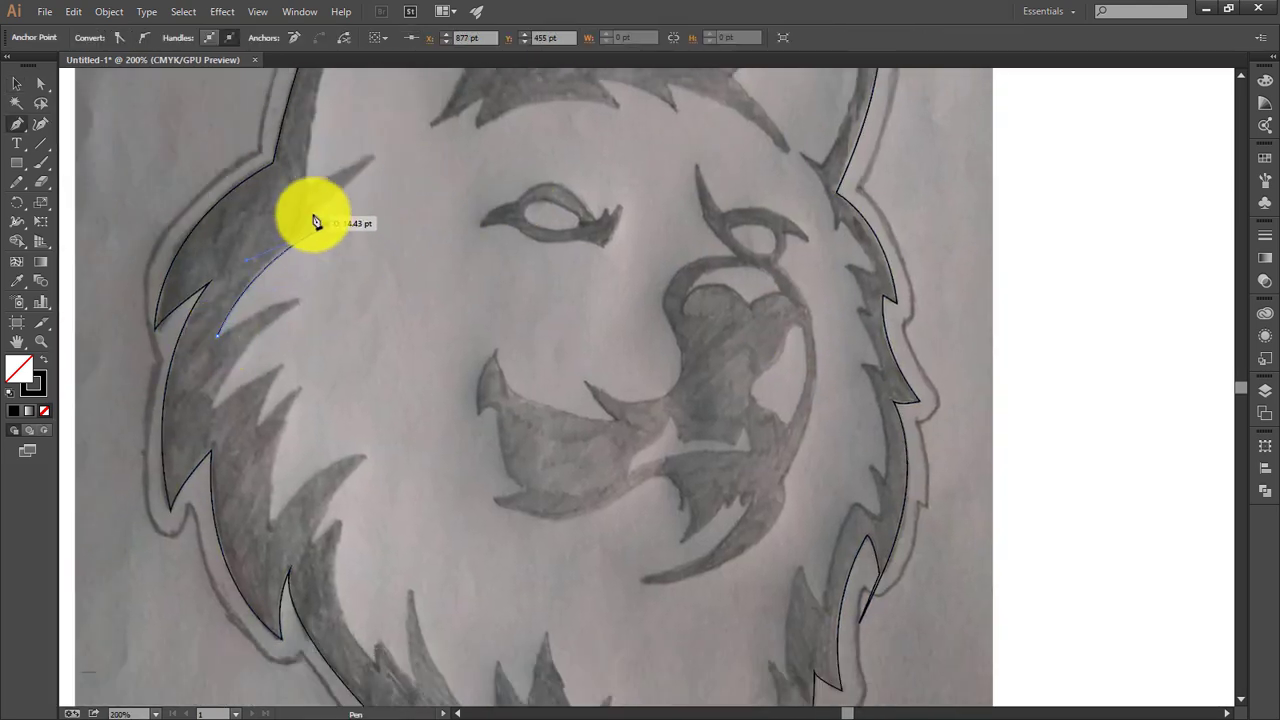
{"action": "mouse_move", "coordinate": [333, 222]}
{"action": "left_mouse_down"}
{"action": "mouse_move", "coordinate": [365, 160]}
{"action": "mouse_move", "coordinate": [462, 93]}
{"action": "left_mouse_up"}
{"action": "scroll", "coordinate": [380, 160], "scroll_direction": "up", "scroll_amount": 5}
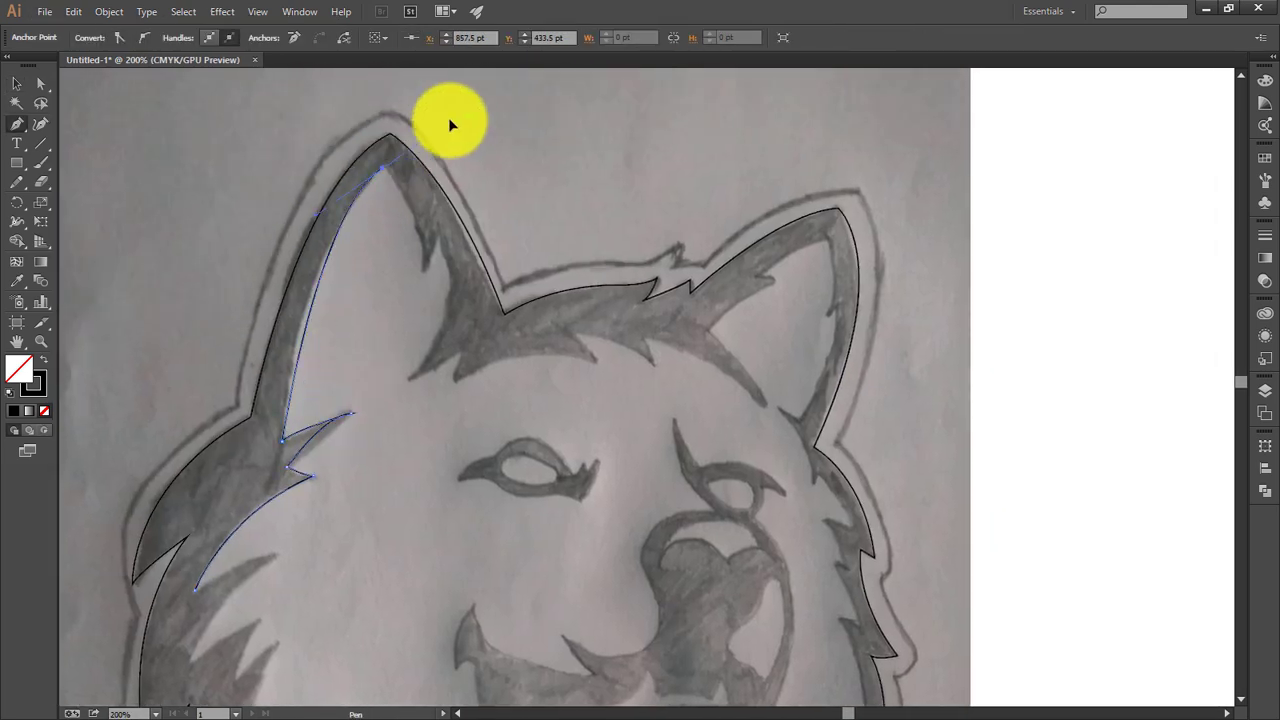
{"action": "left_click", "coordinate": [437, 236]}
{"action": "mouse_move", "coordinate": [411, 378]}
{"action": "left_mouse_down"}
{"action": "mouse_move", "coordinate": [370, 457]}
{"action": "mouse_move", "coordinate": [466, 343]}
{"action": "left_mouse_up"}
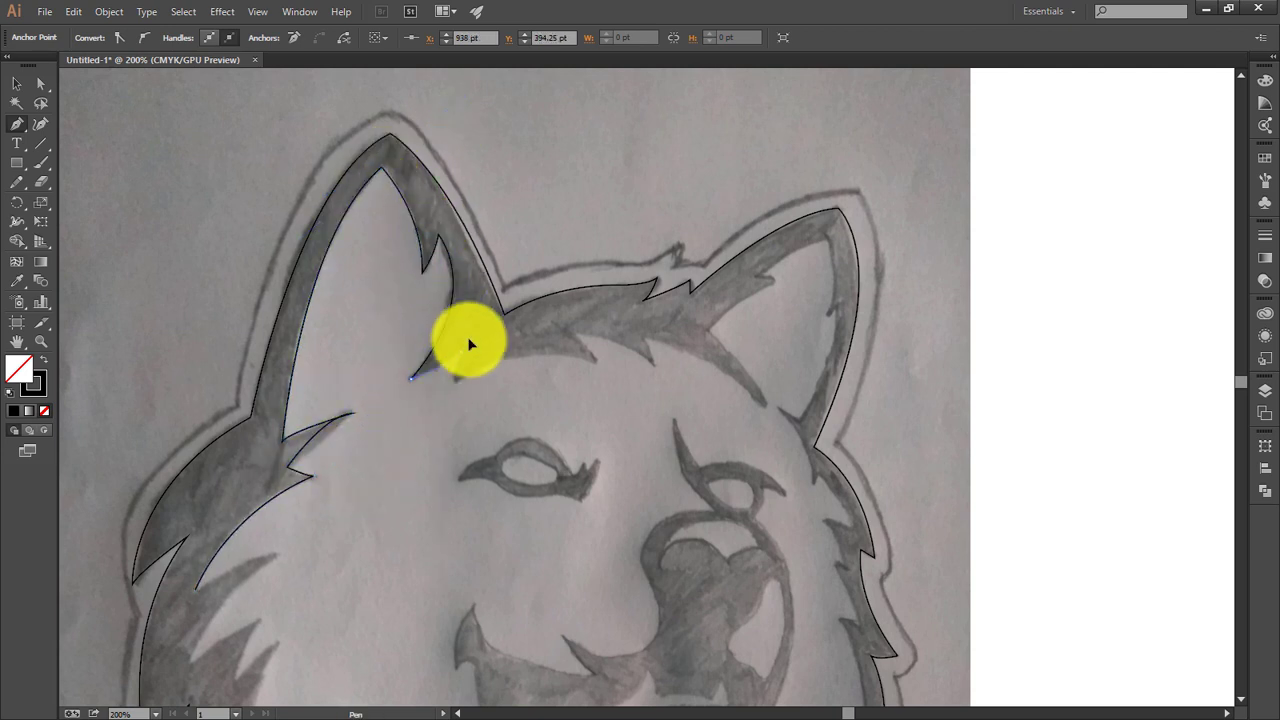
- Trace the spiky brow line across the forehead toward the right ear
{"action": "left_click", "coordinate": [456, 379]}
{"action": "left_click_drag", "start_coordinate": [594, 362], "coordinate": [656, 397]}
{"action": "left_click", "coordinate": [571, 335]}
{"action": "left_click", "coordinate": [646, 335]}
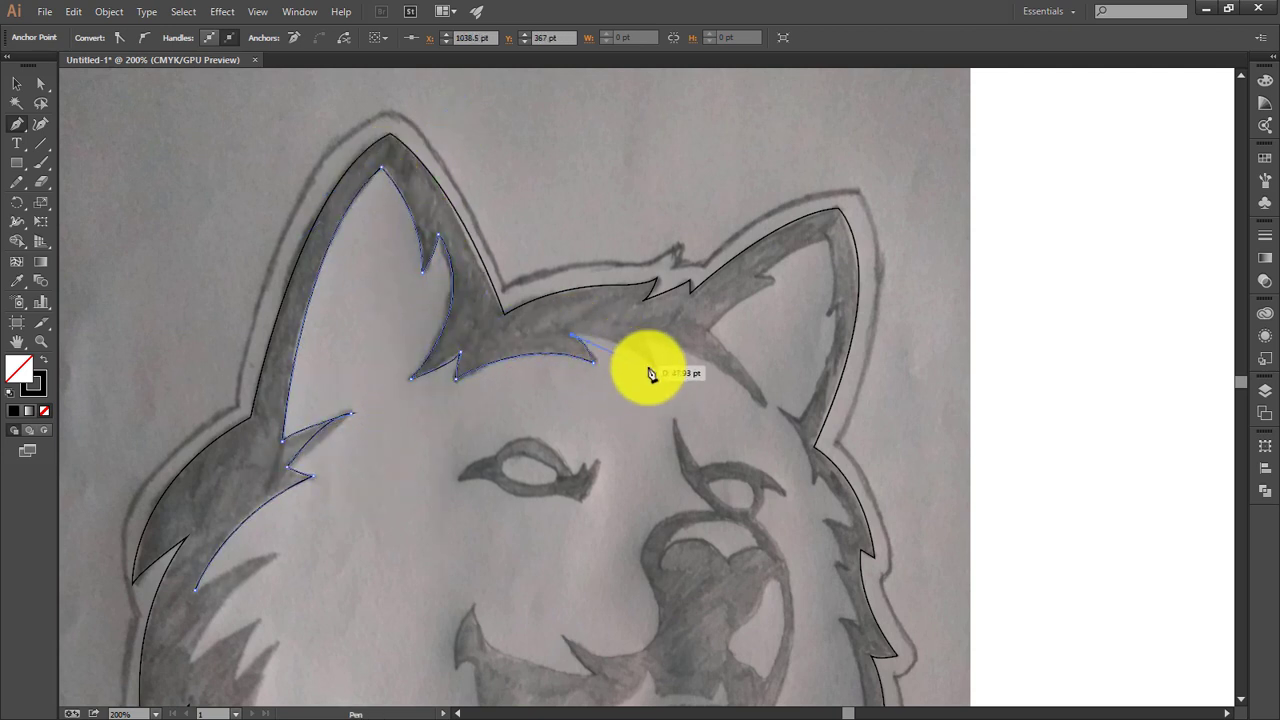
{"action": "left_click", "coordinate": [652, 365]}
{"action": "left_click", "coordinate": [762, 411]}
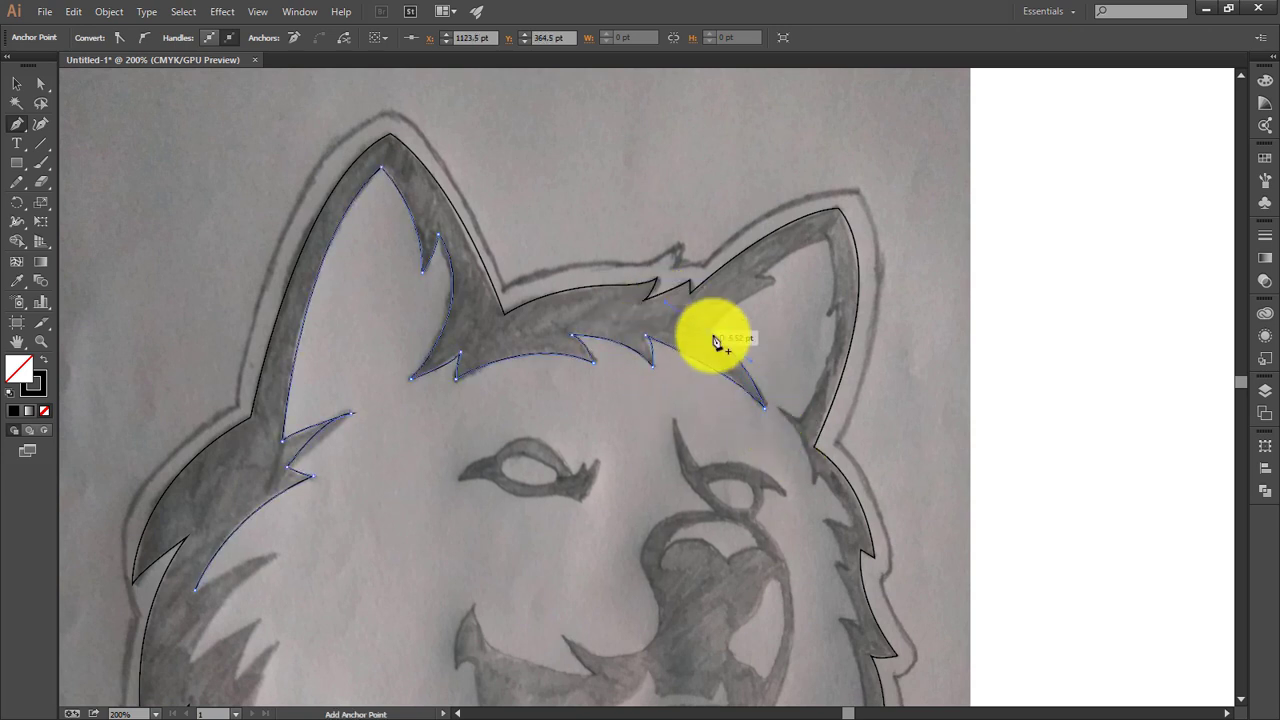
- Continue the path around the inner right ear to its tip and down its inner edge
{"action": "left_click", "coordinate": [790, 281], "text": "ctrl"}
{"action": "left_click", "coordinate": [771, 281]}
{"action": "left_click", "coordinate": [826, 241]}
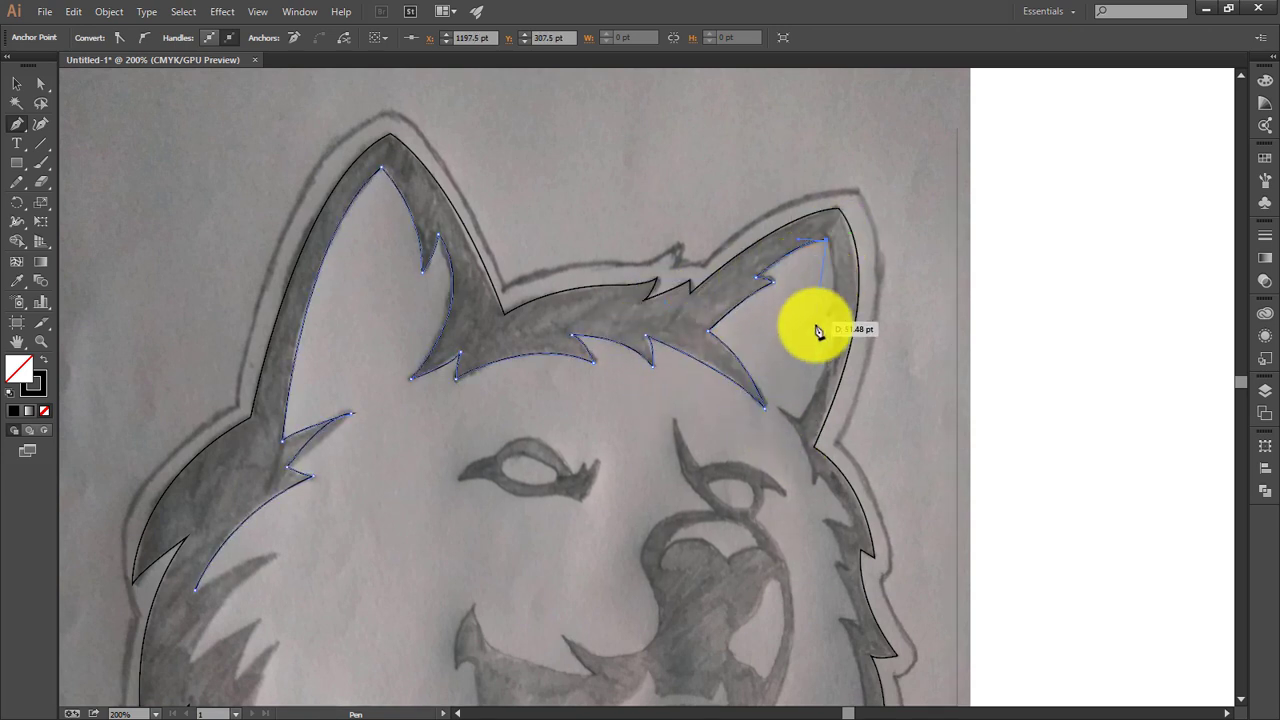
{"action": "left_click_drag", "start_coordinate": [829, 313], "coordinate": [801, 428]}
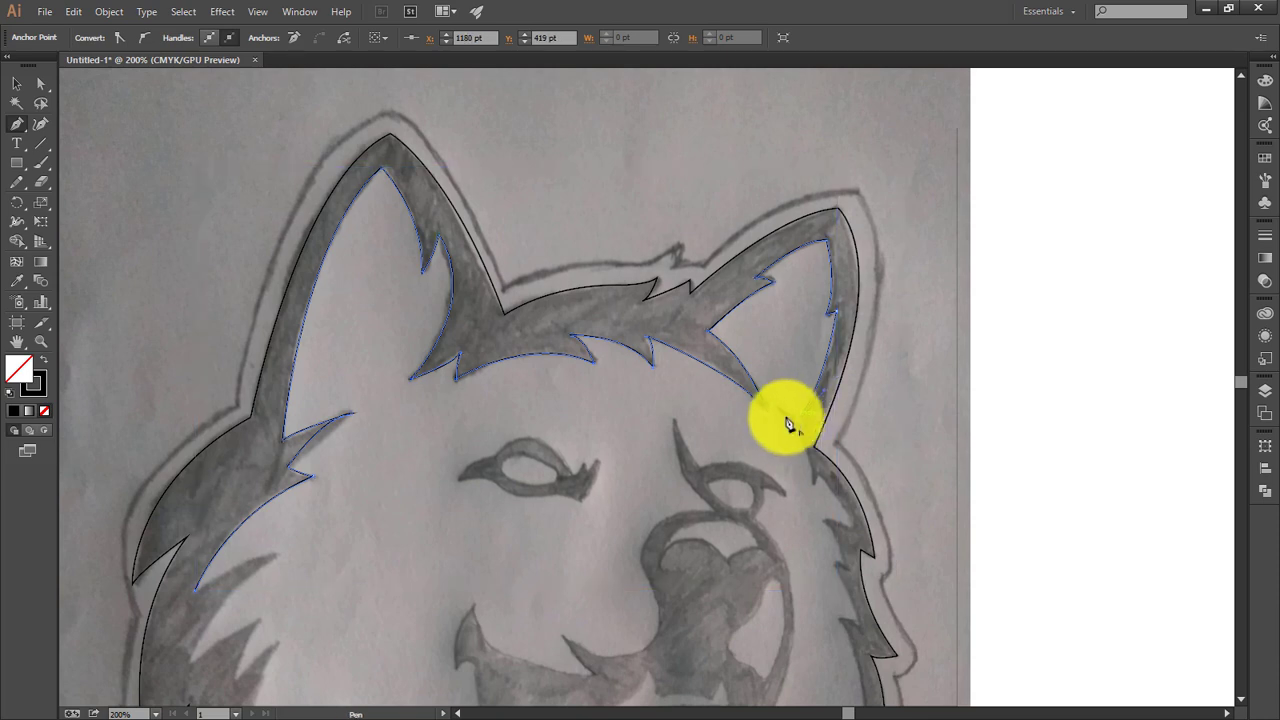
{"action": "scroll", "coordinate": [800, 420], "scroll_direction": "up", "scroll_amount": 5}
{"action": "scroll", "coordinate": [880, 380], "scroll_direction": "down", "scroll_amount": 3}
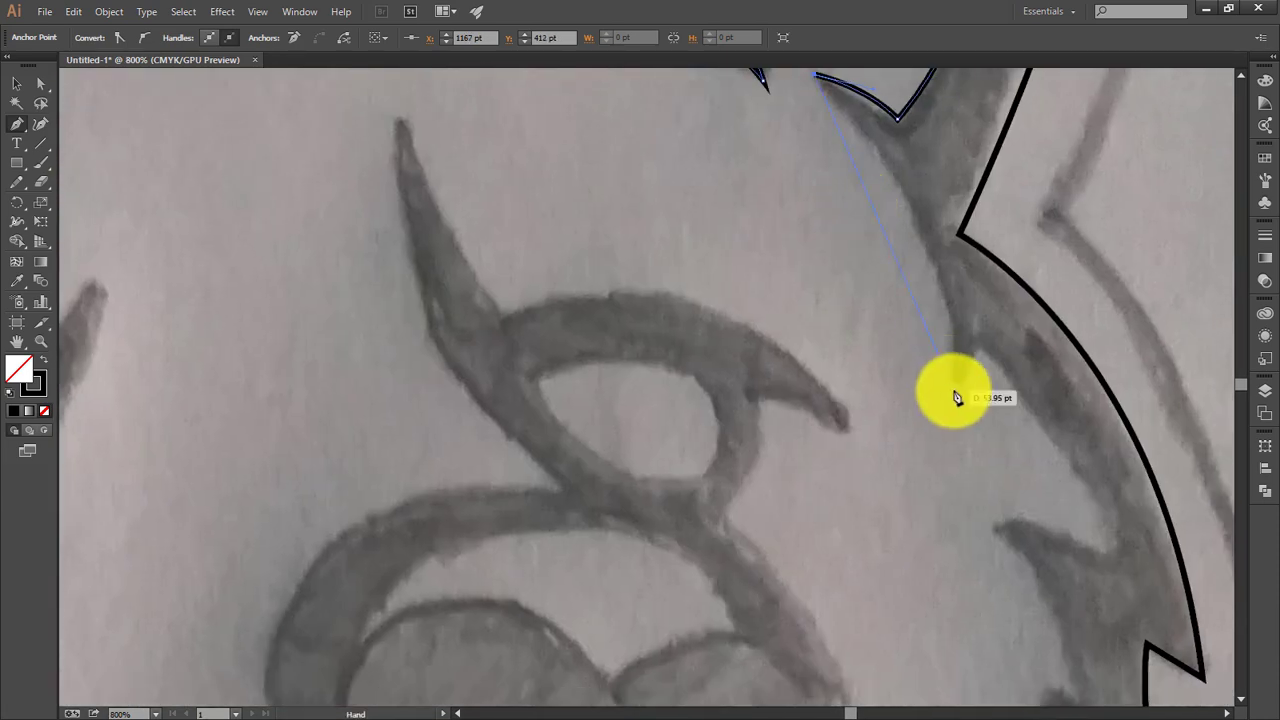
- Trace the spiky fur edge down the right cheek
{"action": "left_click", "coordinate": [956, 388]}
{"action": "left_click", "coordinate": [980, 351]}
{"action": "left_click", "coordinate": [1102, 548]}
{"action": "left_click", "coordinate": [1005, 521]}
{"action": "scroll", "coordinate": [1090, 512], "scroll_direction": "down", "scroll_amount": 3}
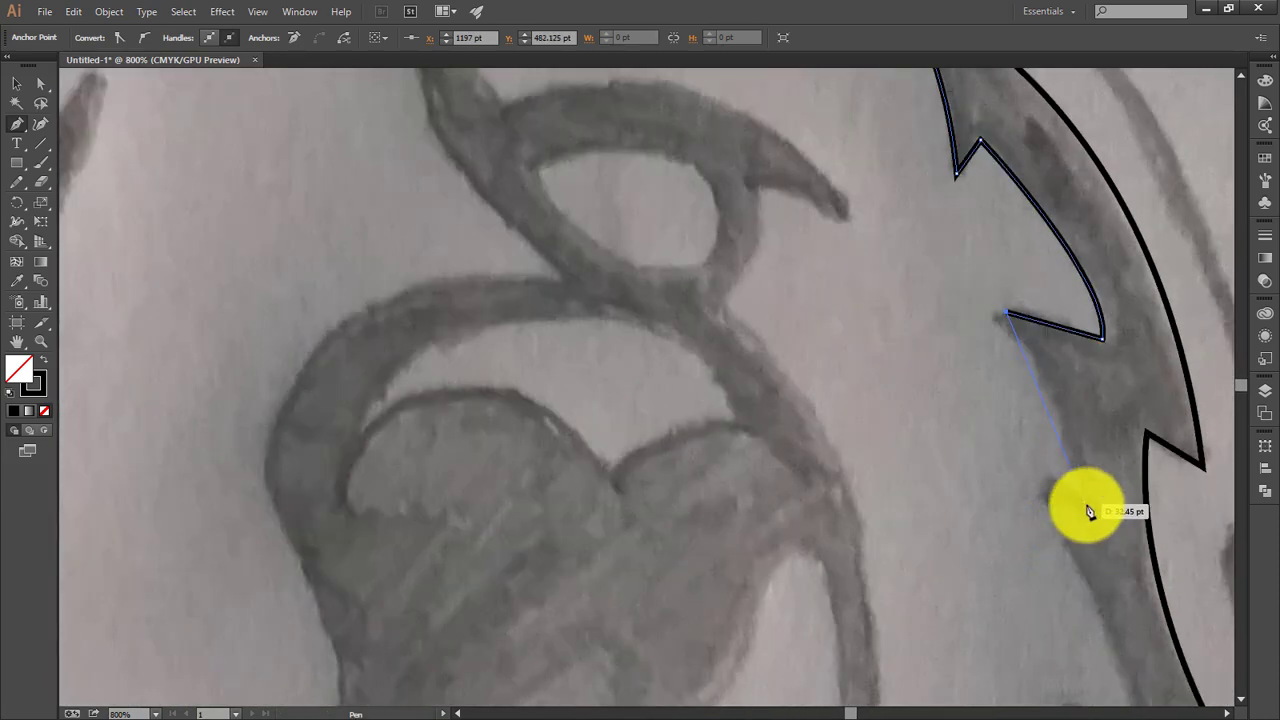
{"action": "left_click", "coordinate": [1090, 512]}
{"action": "left_click", "coordinate": [1042, 484]}
{"action": "scroll", "coordinate": [1020, 480], "scroll_direction": "down", "scroll_amount": 4}
{"action": "scroll", "coordinate": [1020, 480], "scroll_direction": "right", "scroll_amount": 3}
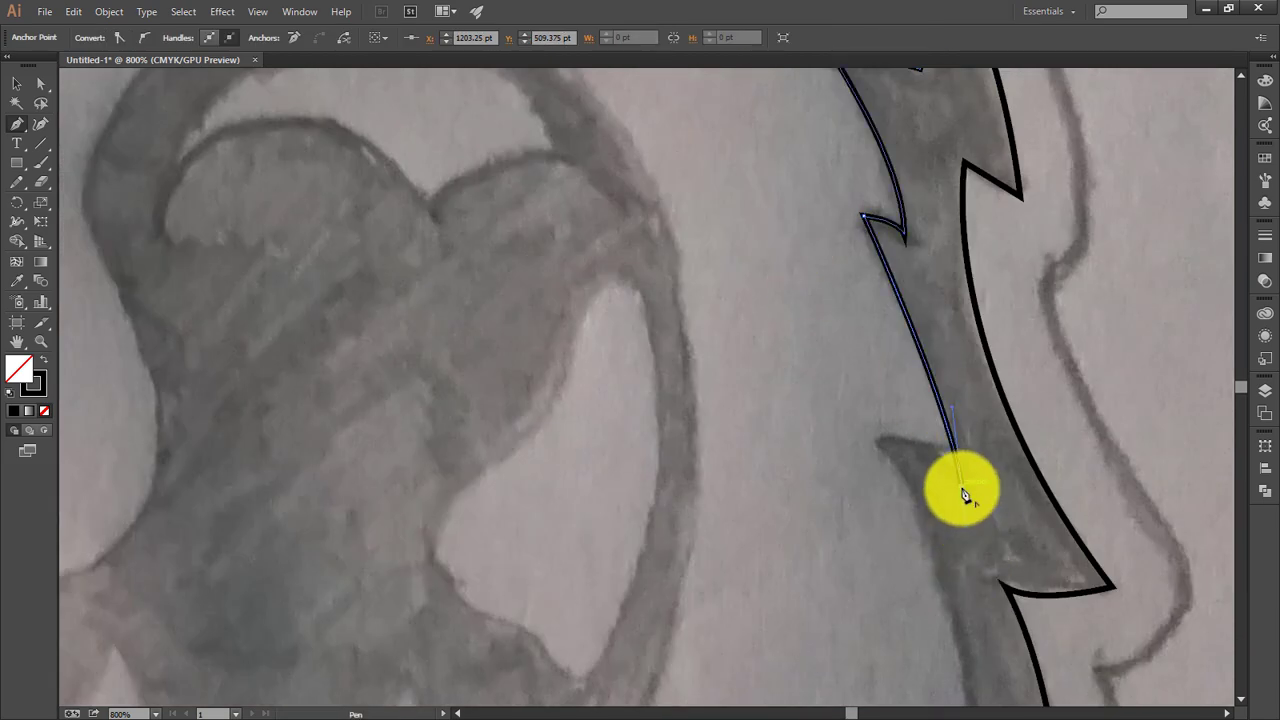
{"action": "key", "text": "ctrl+minus"}
{"action": "key", "text": "ctrl+minus"}
{"action": "key", "text": "ctrl+minus"}
{"action": "key", "text": "ctrl+minus"}
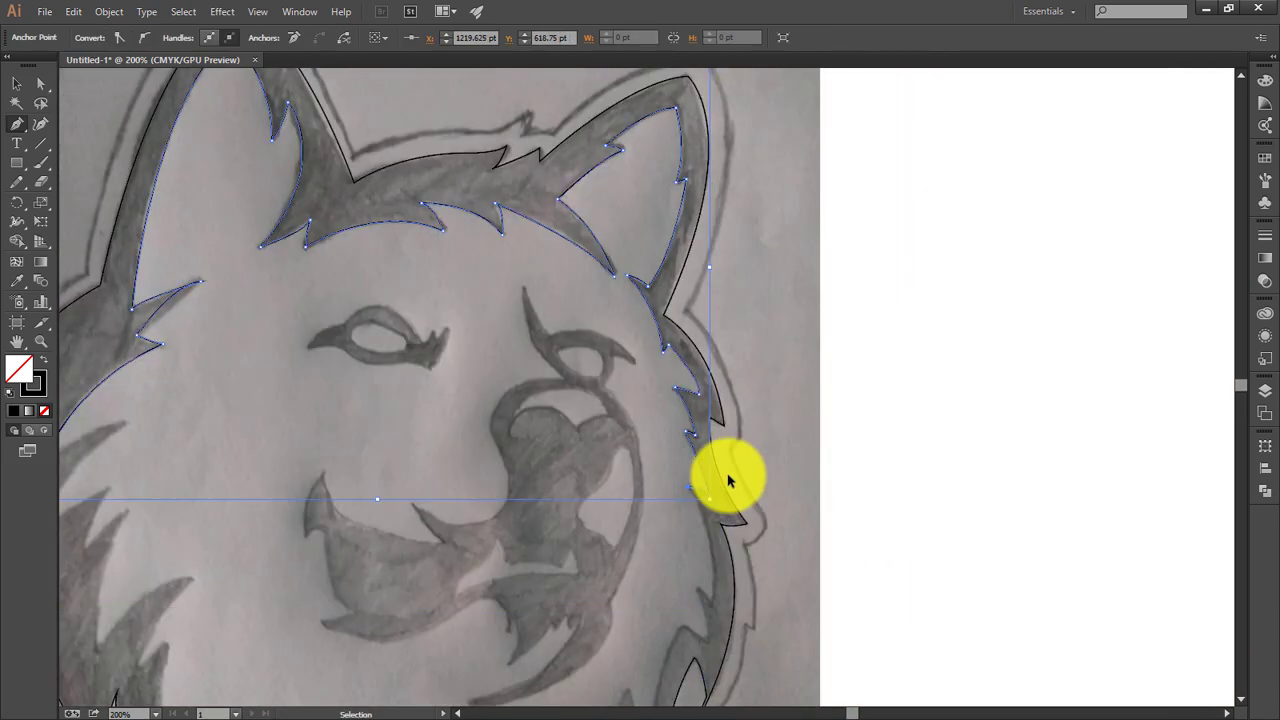
- Extend the path down the lower right cheek along its jagged fur spikes
{"action": "left_click", "coordinate": [708, 497]}
{"action": "left_click", "coordinate": [693, 586]}
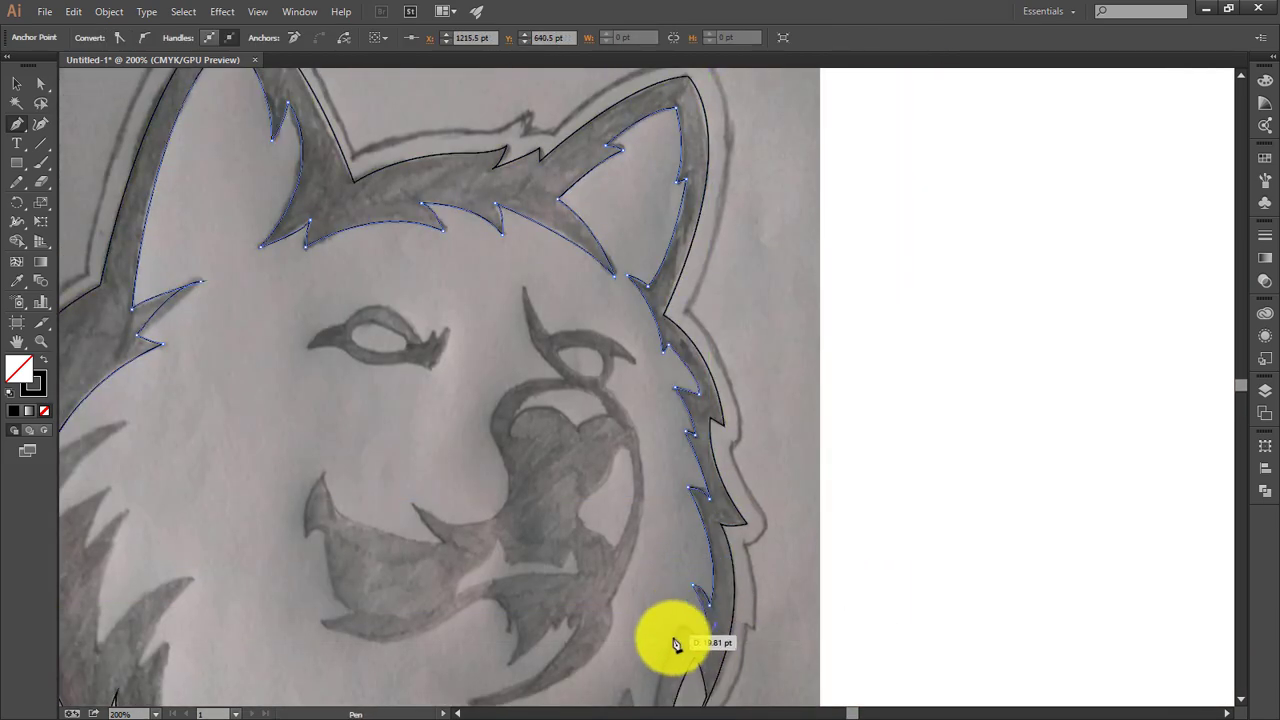
{"action": "scroll", "coordinate": [678, 600], "scroll_direction": "down", "scroll_amount": 2}
{"action": "left_click", "coordinate": [680, 551]}
{"action": "scroll", "coordinate": [665, 610], "scroll_direction": "down", "scroll_amount": 1}
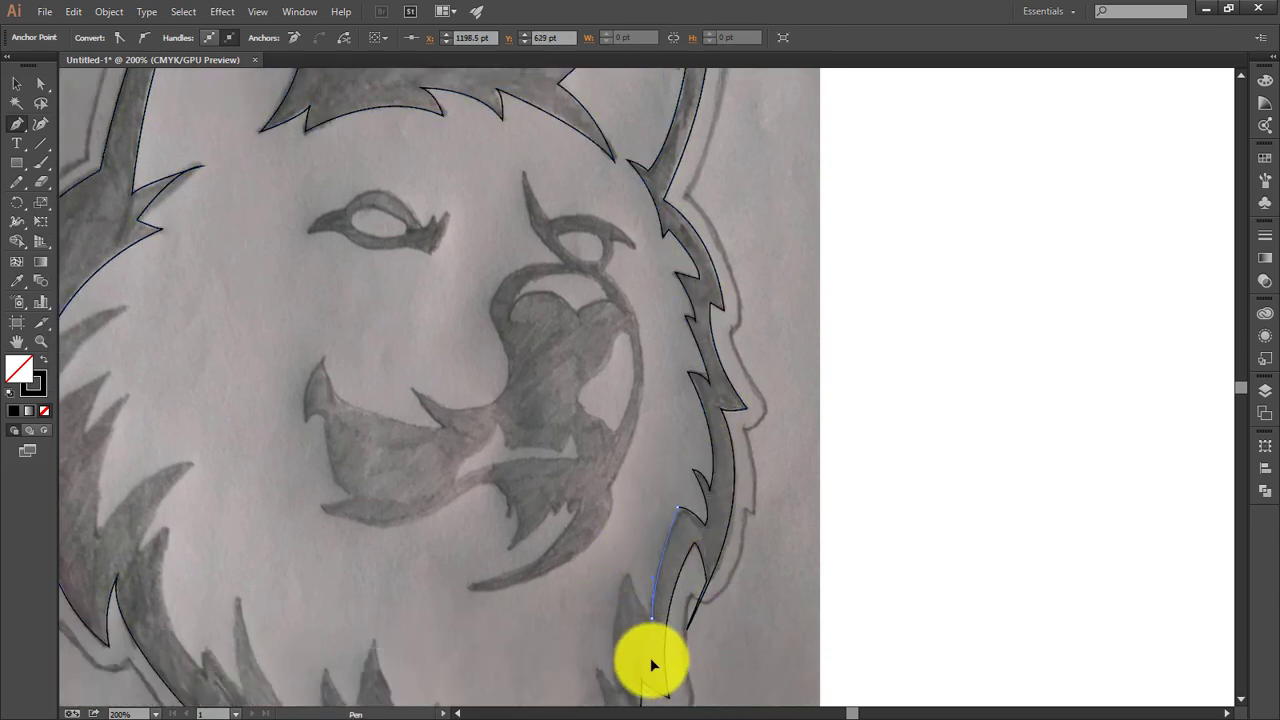
{"action": "scroll", "coordinate": [640, 530], "scroll_direction": "down", "scroll_amount": 4}
{"action": "left_click", "coordinate": [654, 485]}
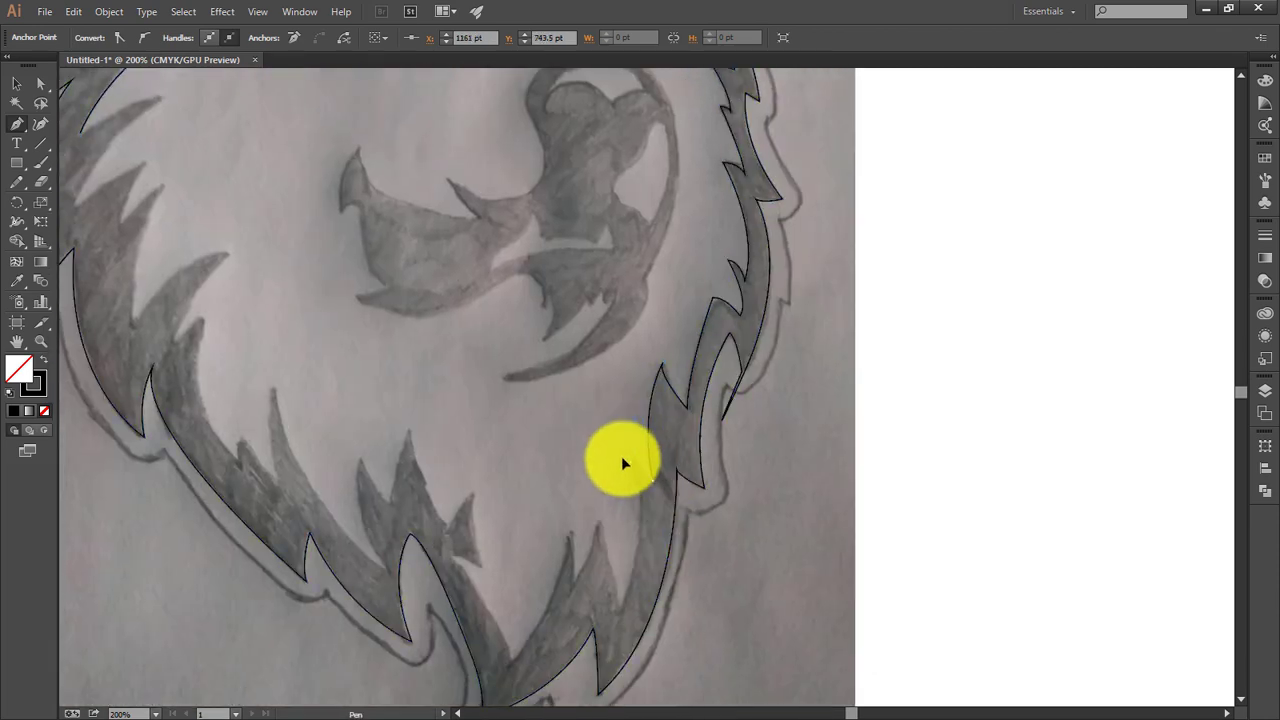
{"action": "left_click_drag", "start_coordinate": [617, 609], "coordinate": [617, 561]}
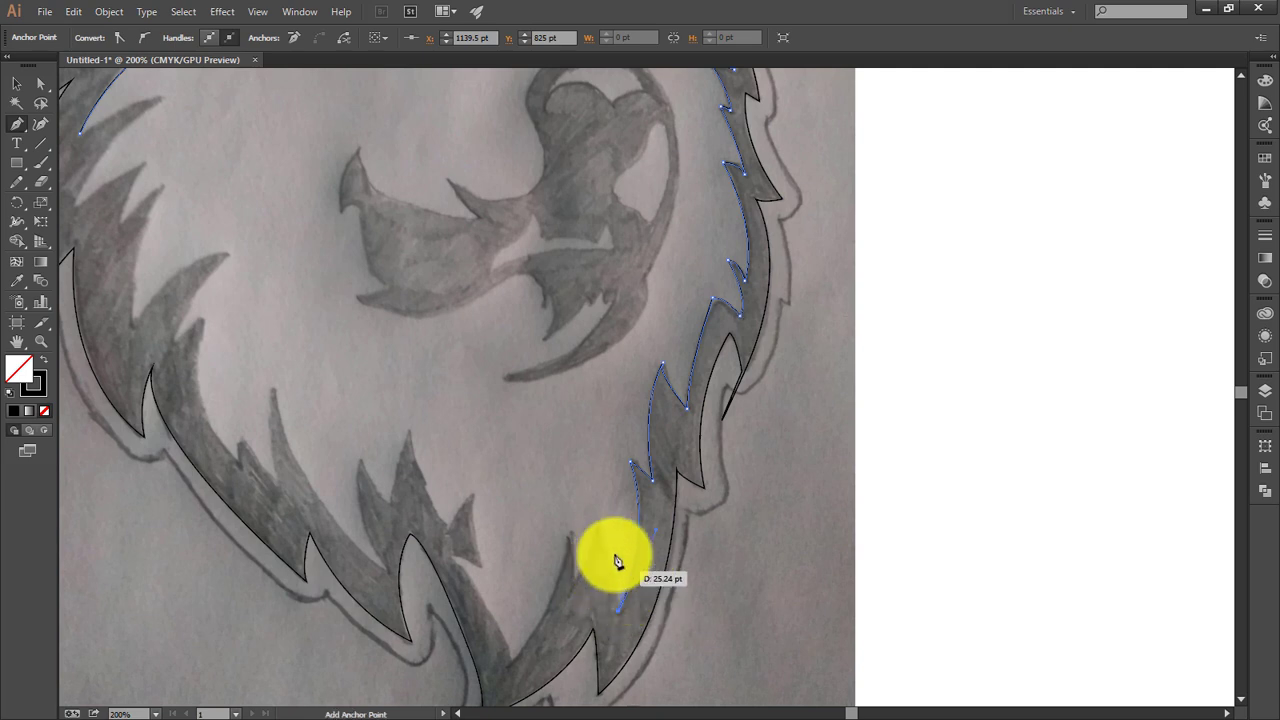
{"action": "left_click", "coordinate": [599, 526]}
{"action": "left_click", "coordinate": [569, 590]}
{"action": "left_click", "coordinate": [570, 536]}
{"action": "scroll", "coordinate": [571, 560], "scroll_direction": "down", "scroll_amount": 1}
- Trace the jagged chin fur spikes across the bottom of the face
{"action": "left_click_drag", "start_coordinate": [510, 588], "coordinate": [482, 508]}
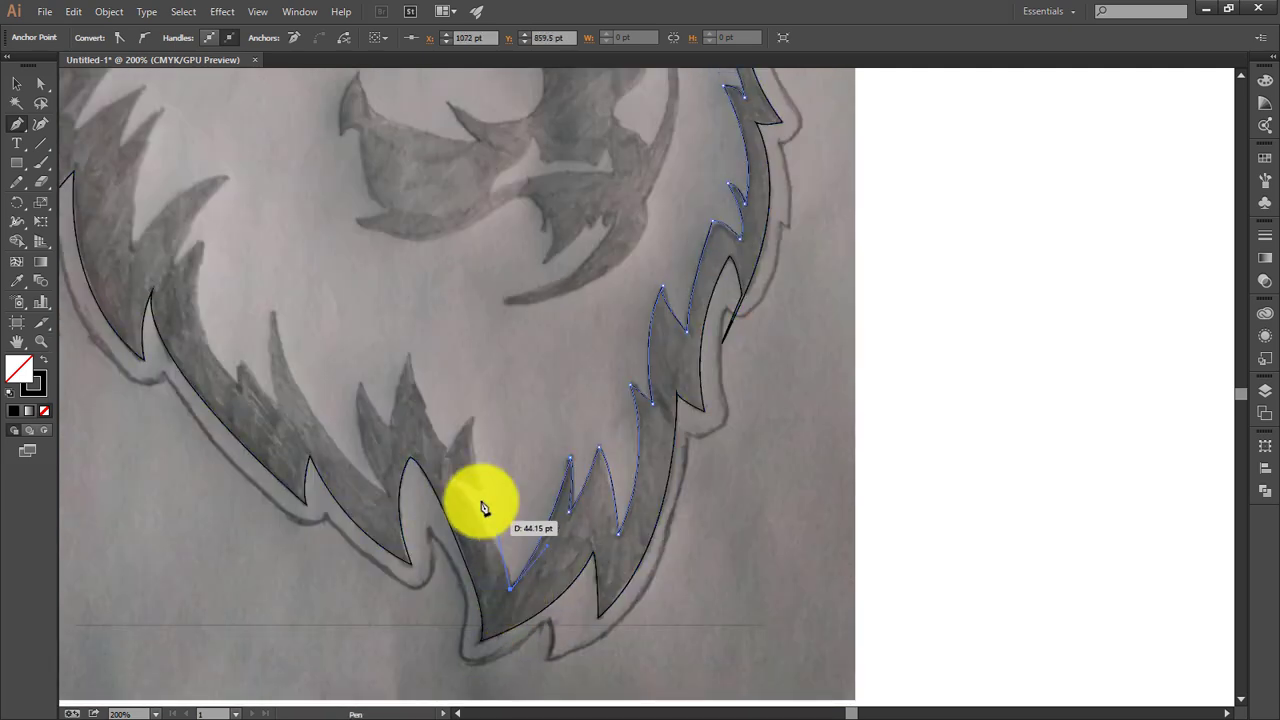
{"action": "left_click", "coordinate": [448, 478]}
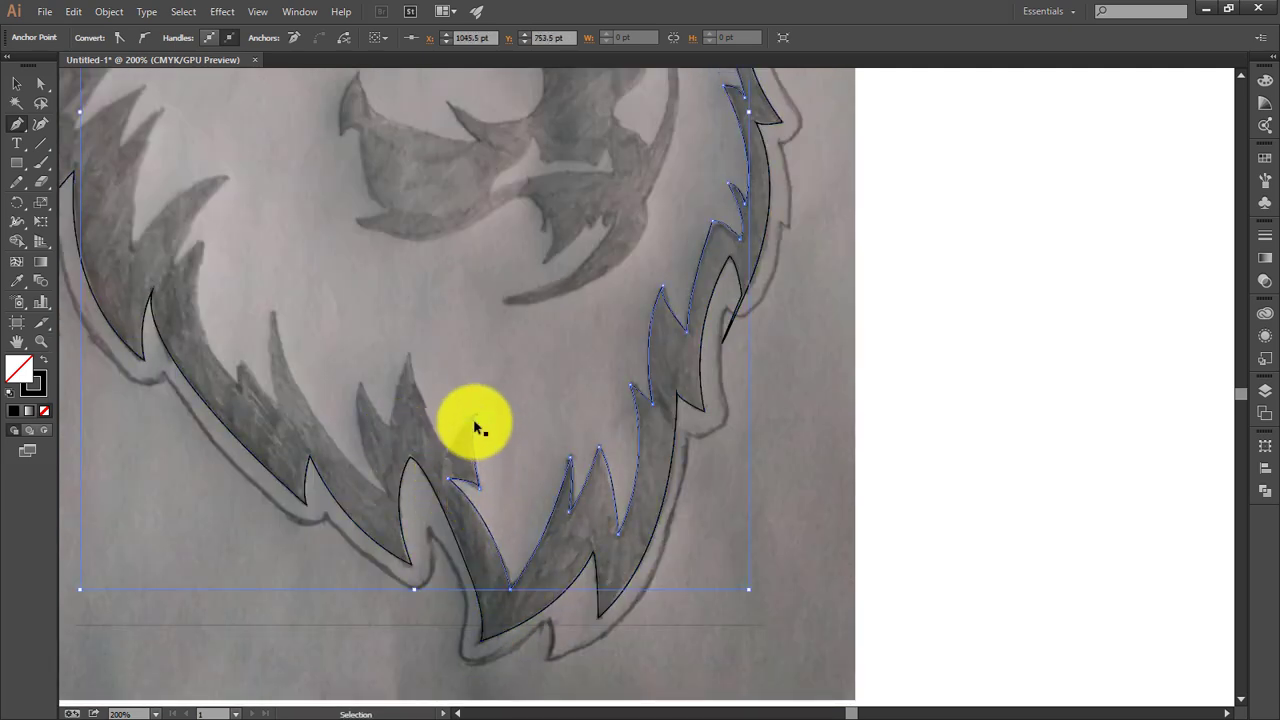
{"action": "left_click_drag", "start_coordinate": [475, 422], "coordinate": [451, 457]}
{"action": "scroll", "coordinate": [430, 420], "scroll_direction": "up", "scroll_amount": 1}
{"action": "left_click_drag", "start_coordinate": [408, 412], "coordinate": [390, 498]}
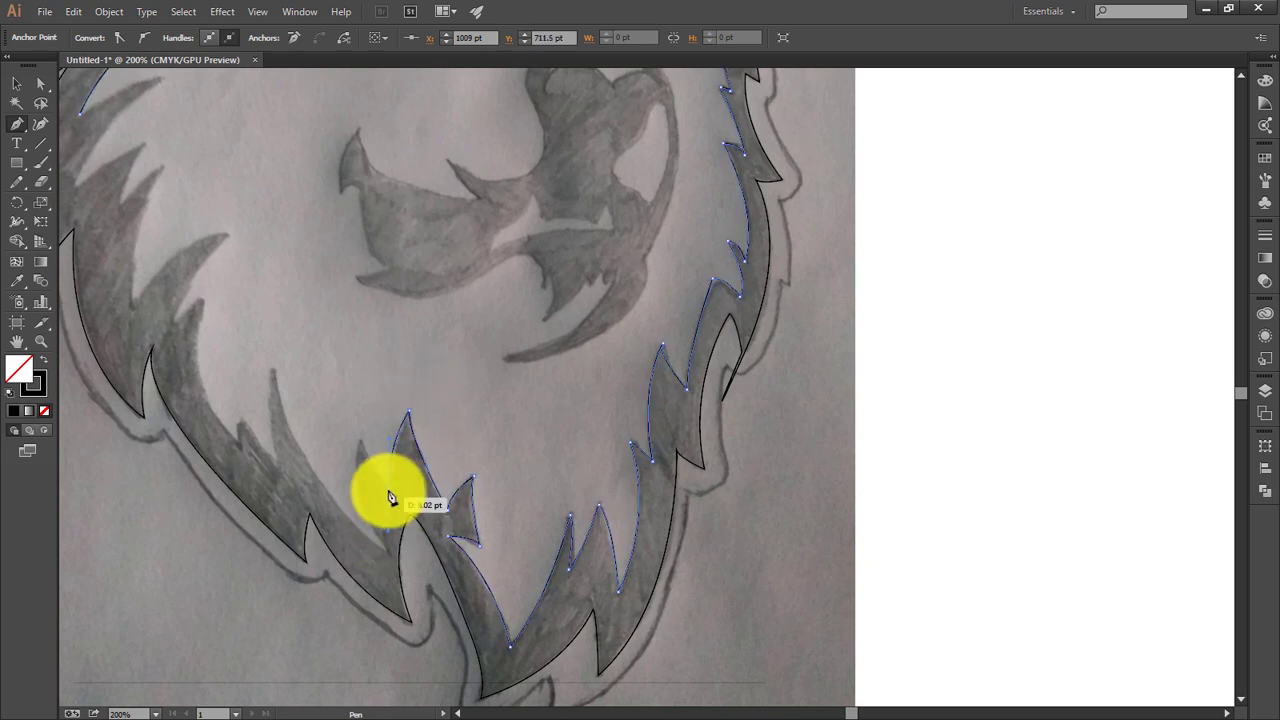
{"action": "left_click", "coordinate": [385, 548]}
{"action": "scroll", "coordinate": [279, 468], "scroll_direction": "up", "scroll_amount": 2}
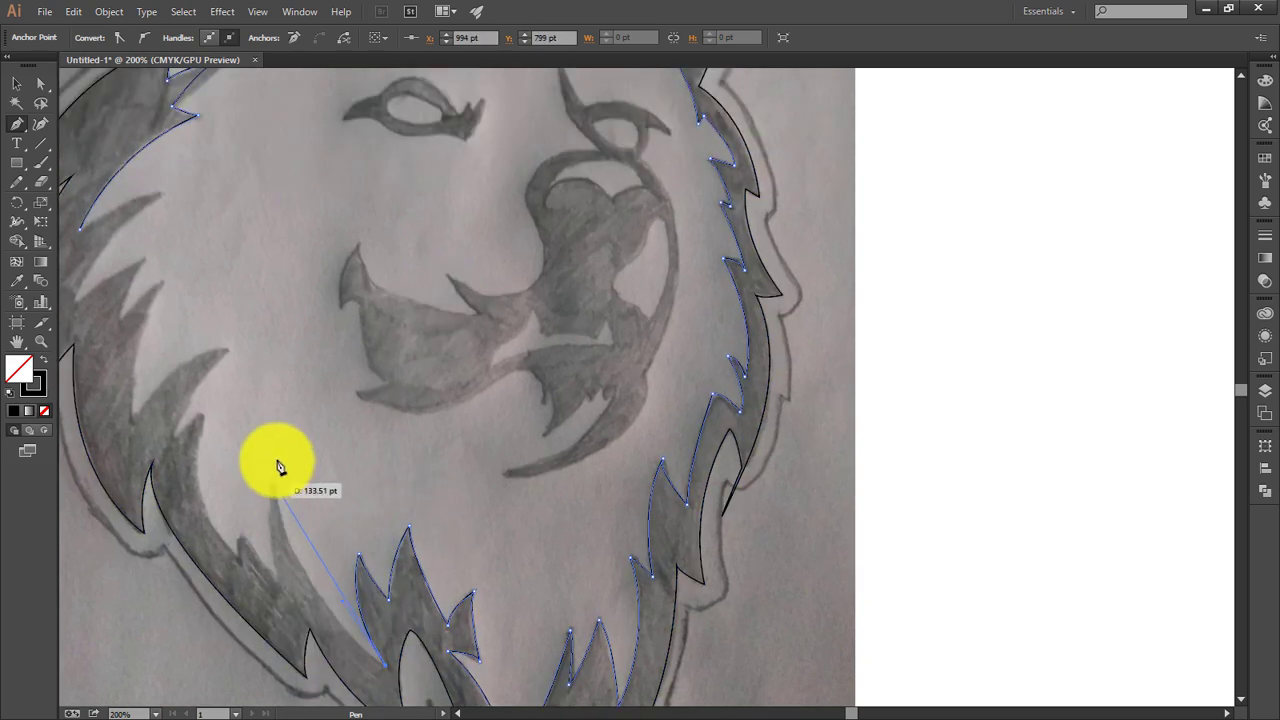
{"action": "left_click", "coordinate": [272, 485]}
{"action": "left_click", "coordinate": [243, 533]}
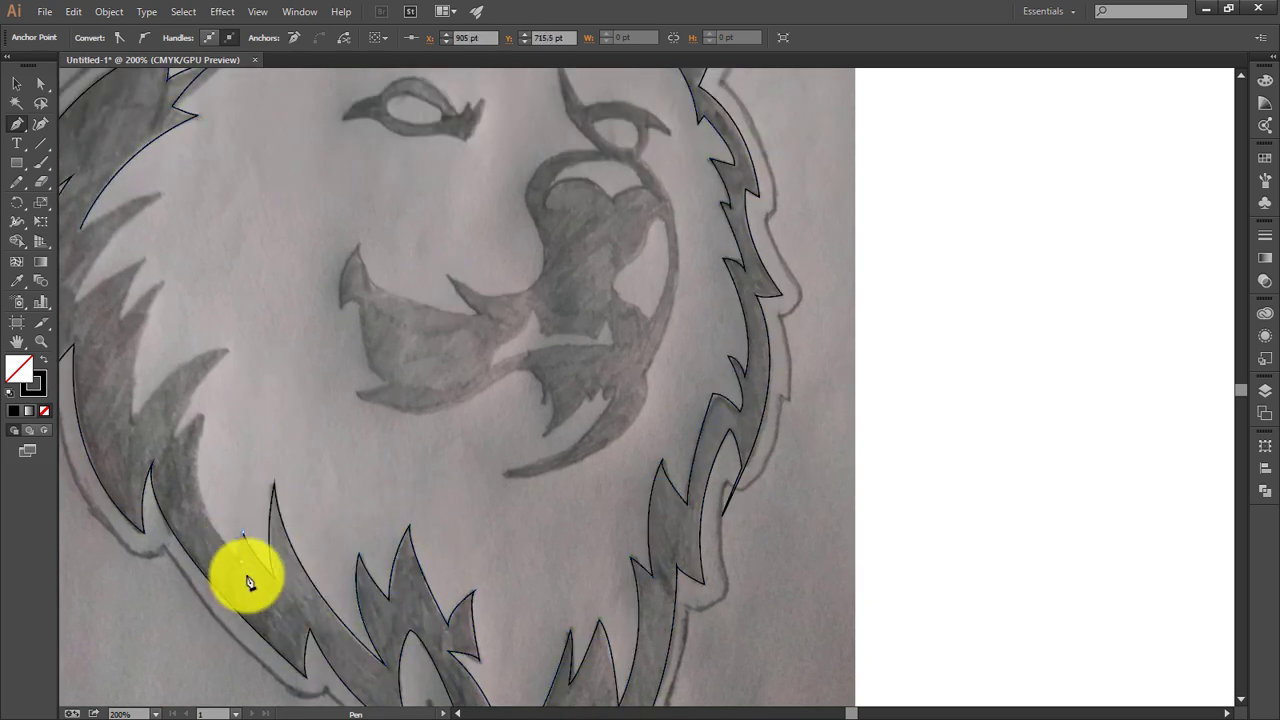
{"action": "left_click", "coordinate": [200, 415]}
{"action": "left_click", "coordinate": [172, 437]}
{"action": "left_click", "coordinate": [228, 352]}
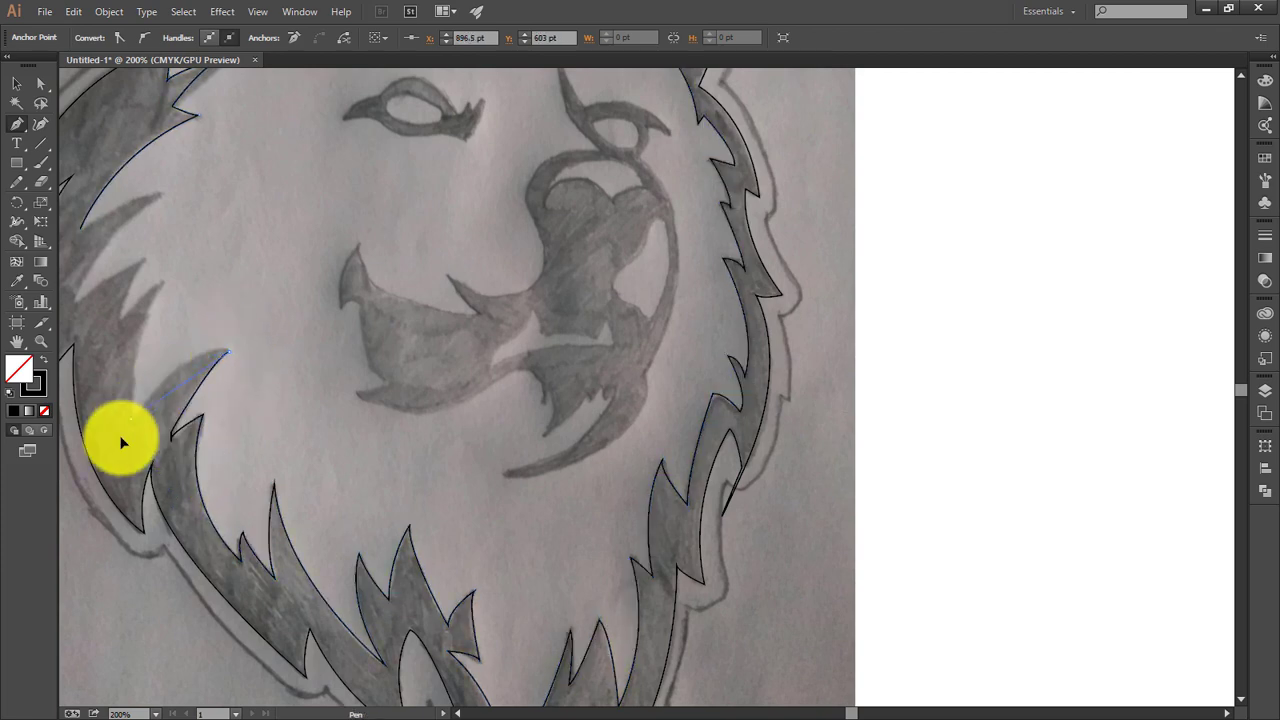
- Trace the fur spikes up the left side of the face
{"action": "scroll", "coordinate": [300, 480], "scroll_direction": "left", "scroll_amount": 5}
{"action": "scroll", "coordinate": [491, 449], "scroll_direction": "up", "scroll_amount": 2}
{"action": "scroll", "coordinate": [551, 423], "scroll_direction": "up", "scroll_amount": 1}
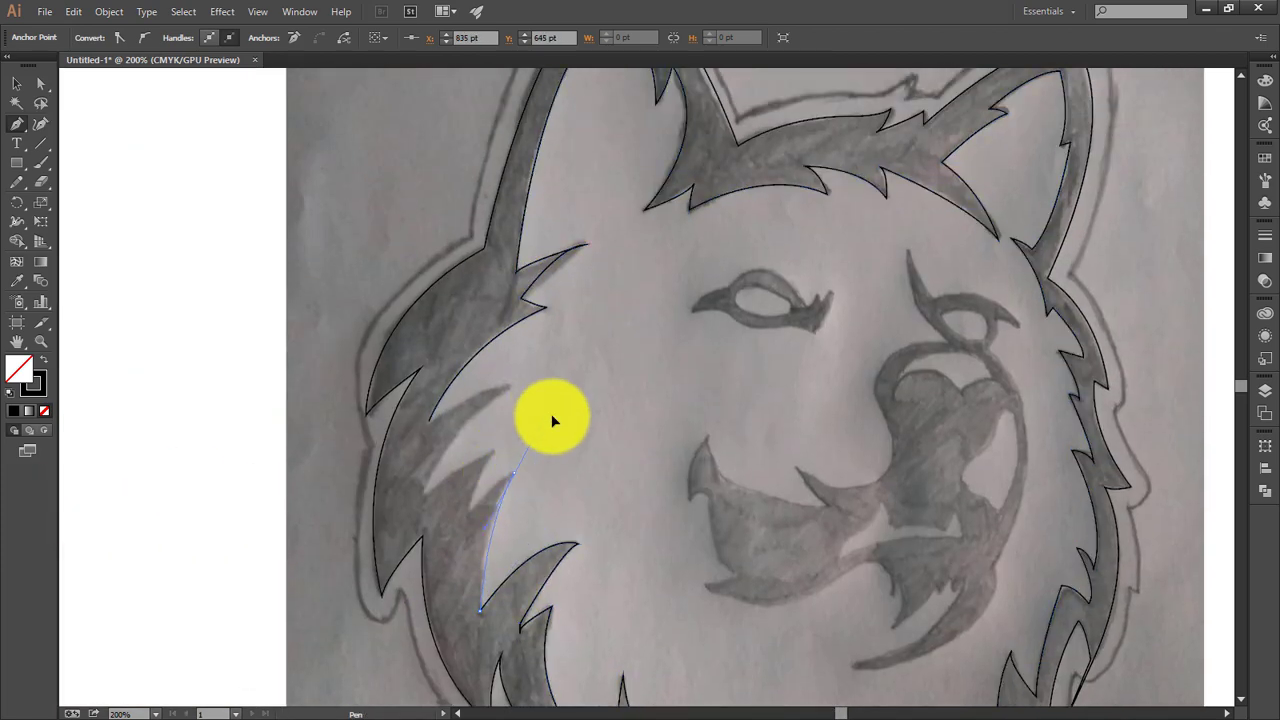
{"action": "left_click", "coordinate": [512, 478]}
{"action": "left_click", "coordinate": [484, 498]}
{"action": "left_click", "coordinate": [493, 455]}
{"action": "left_click", "coordinate": [450, 470]}
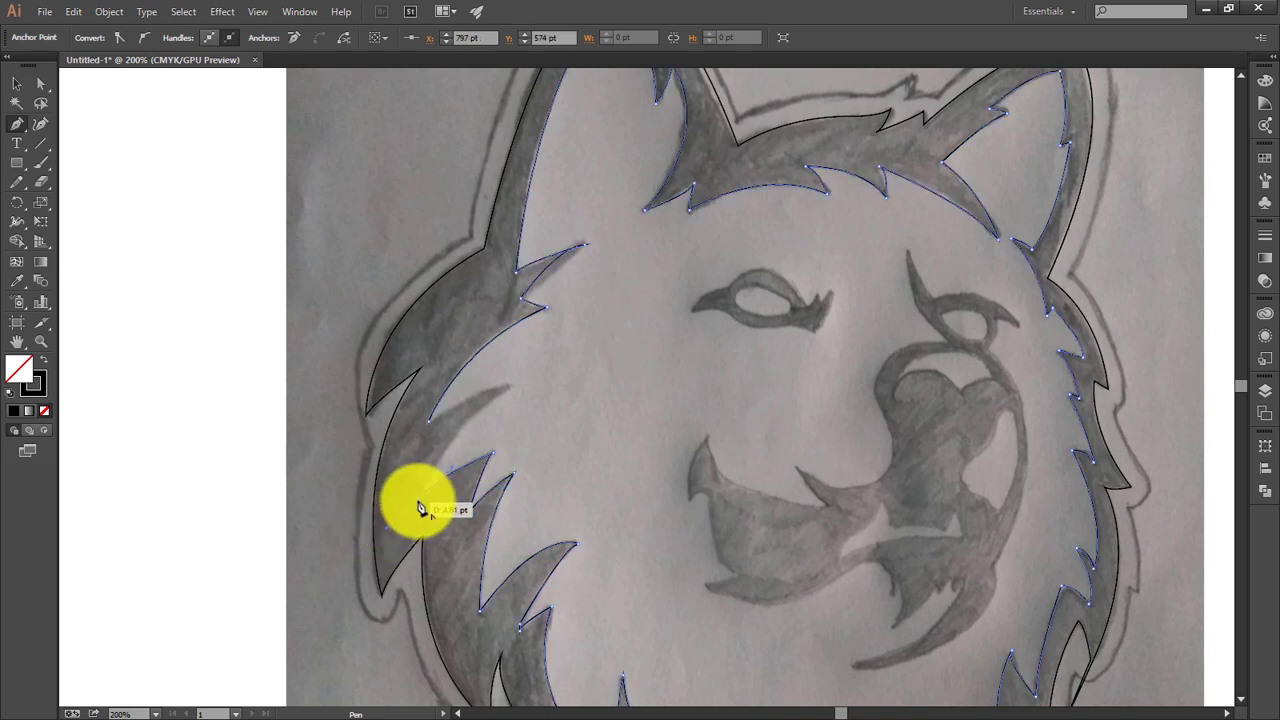
{"action": "left_click", "coordinate": [513, 388]}
{"action": "left_click", "coordinate": [430, 420]}
{"action": "mouse_move", "coordinate": [434, 429]}
{"action": "left_mouse_down"}
{"action": "mouse_move", "coordinate": [237, 394]}
{"action": "mouse_move", "coordinate": [363, 525]}
{"action": "mouse_move", "coordinate": [361, 640]}
{"action": "left_mouse_up"}
{"action": "key", "text": "ctrl+equal"}
{"action": "left_click_drag", "start_coordinate": [434, 434], "coordinate": [857, 400]}
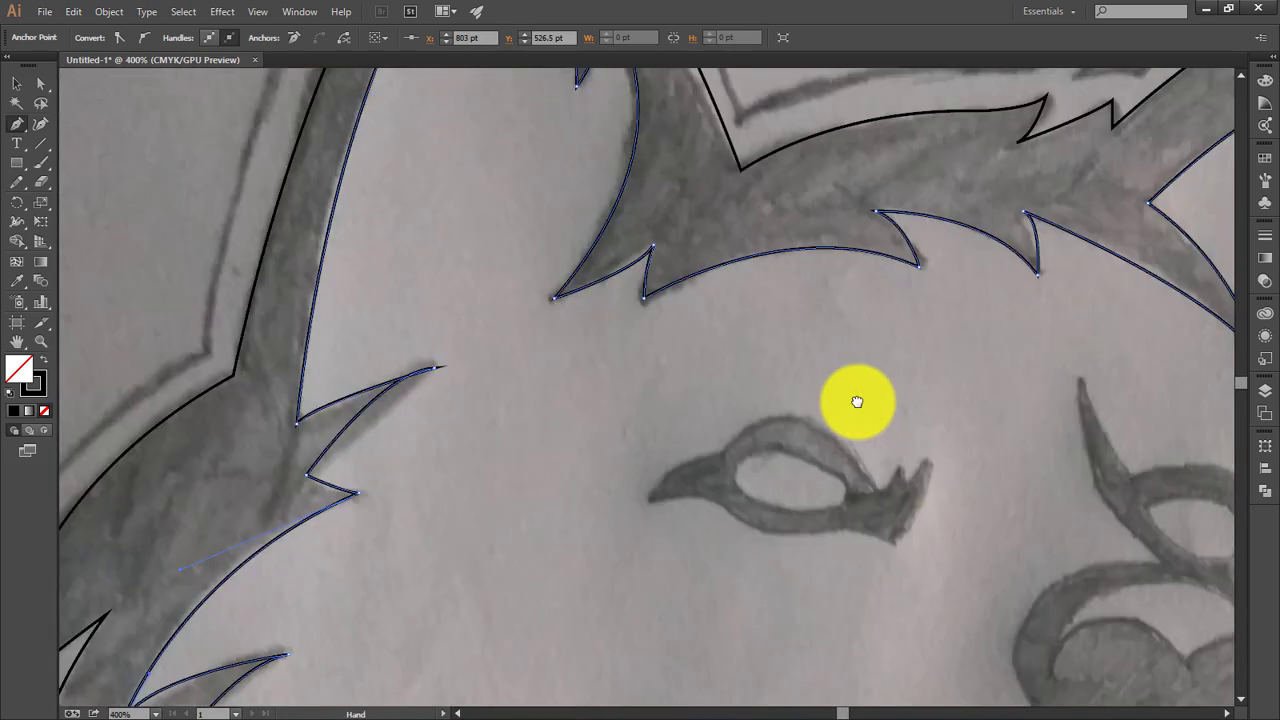
- Trace the left eye's outer shape as a closed path with curved anchors
{"action": "left_click", "coordinate": [648, 501]}
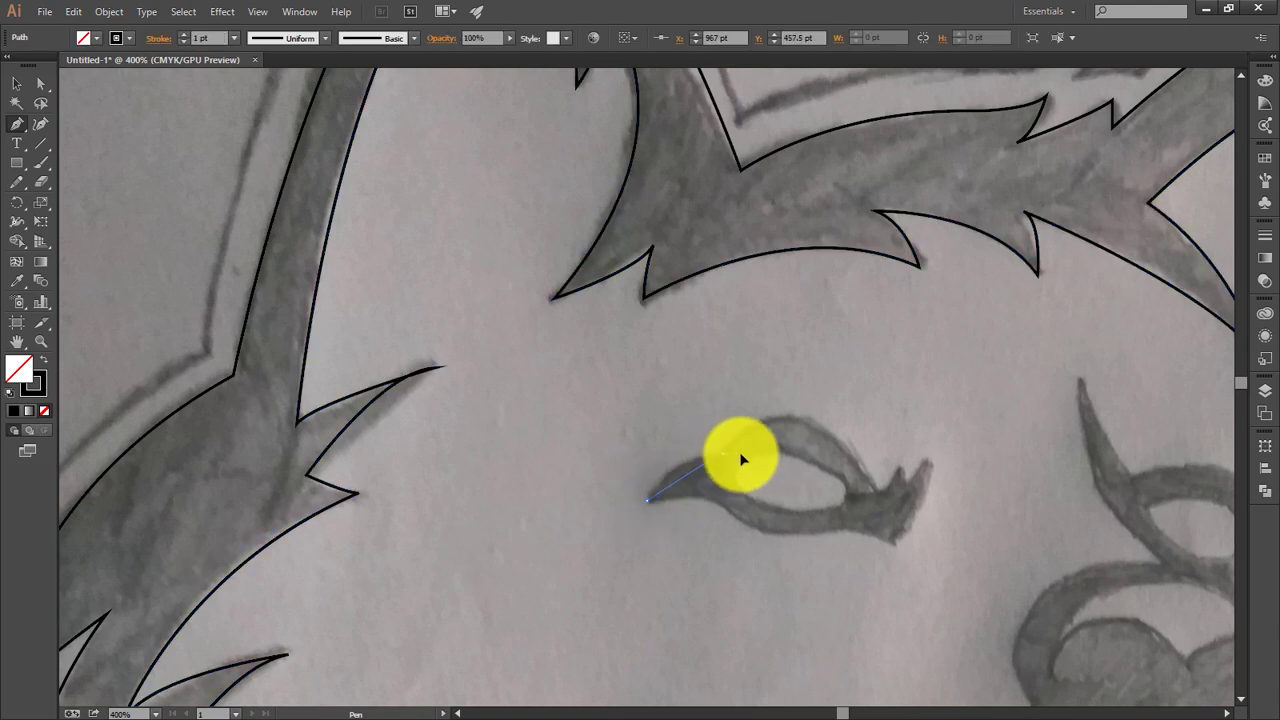
{"action": "left_click_drag", "start_coordinate": [722, 455], "coordinate": [880, 481]}
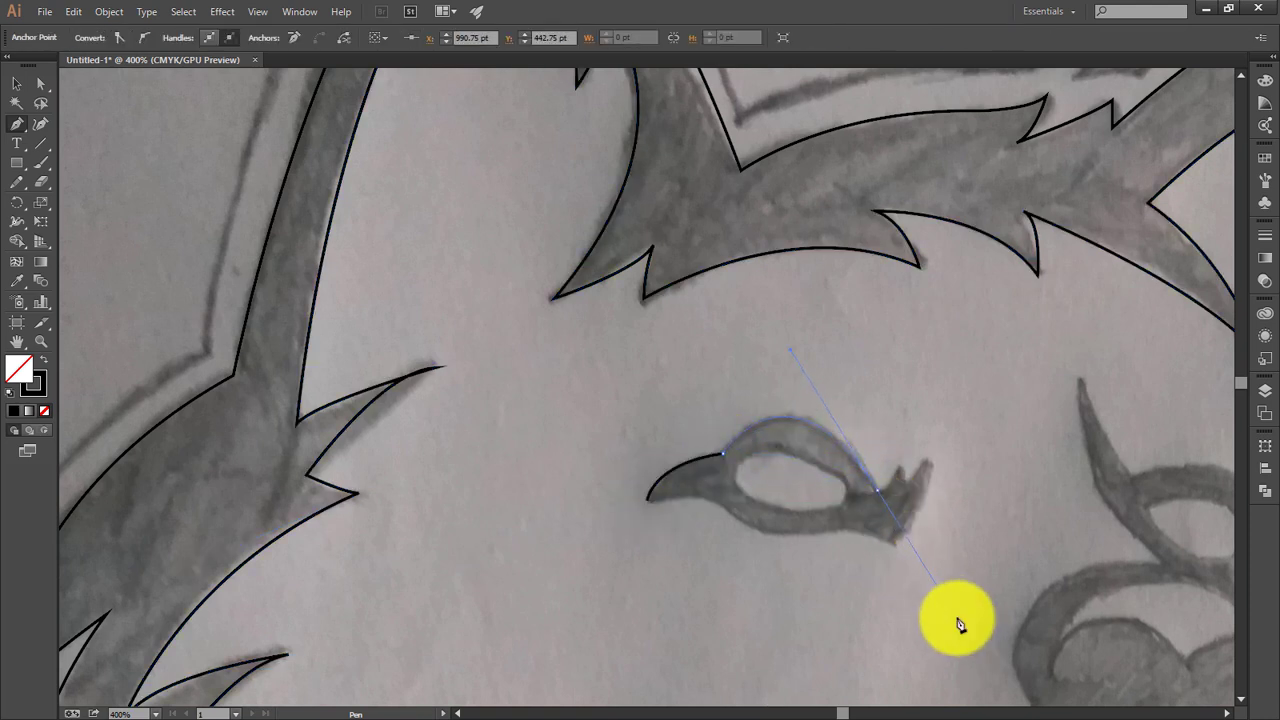
{"action": "left_click_drag", "start_coordinate": [958, 625], "coordinate": [900, 476]}
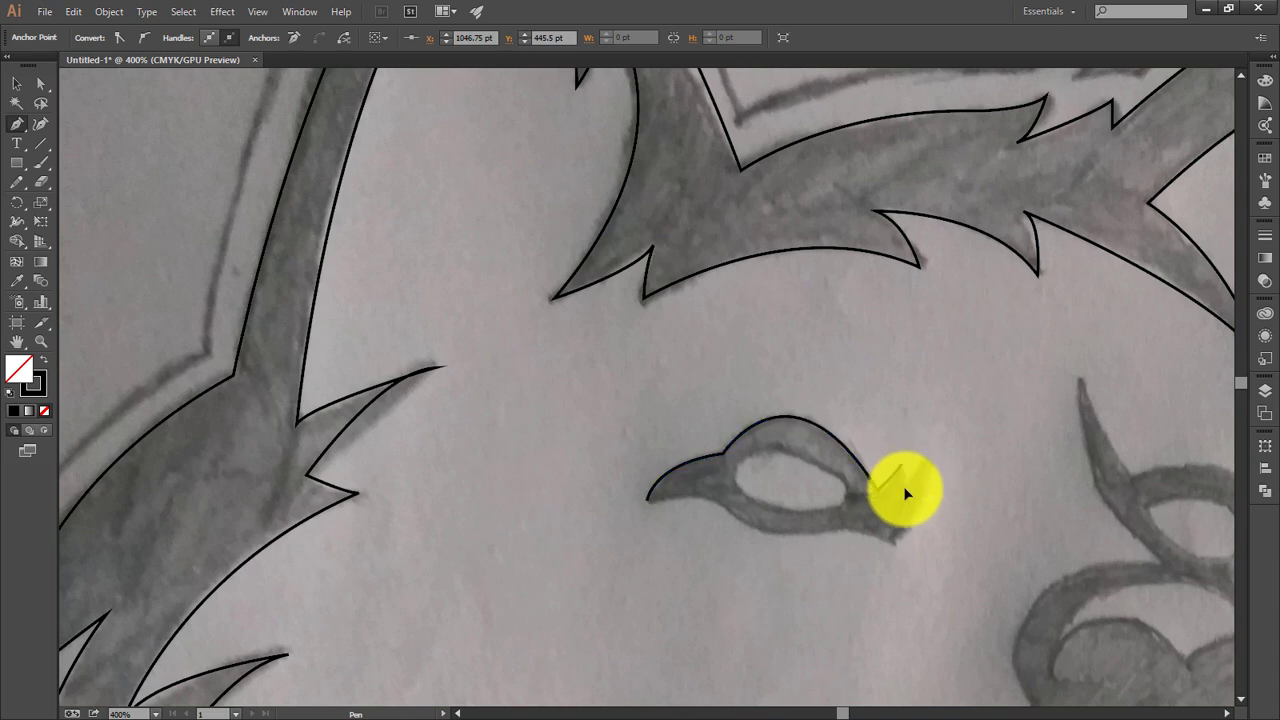
{"action": "mouse_move", "coordinate": [911, 492]}
{"action": "left_mouse_down"}
{"action": "mouse_move", "coordinate": [932, 466]}
{"action": "mouse_move", "coordinate": [898, 555]}
{"action": "mouse_move", "coordinate": [657, 507]}
{"action": "left_mouse_up"}
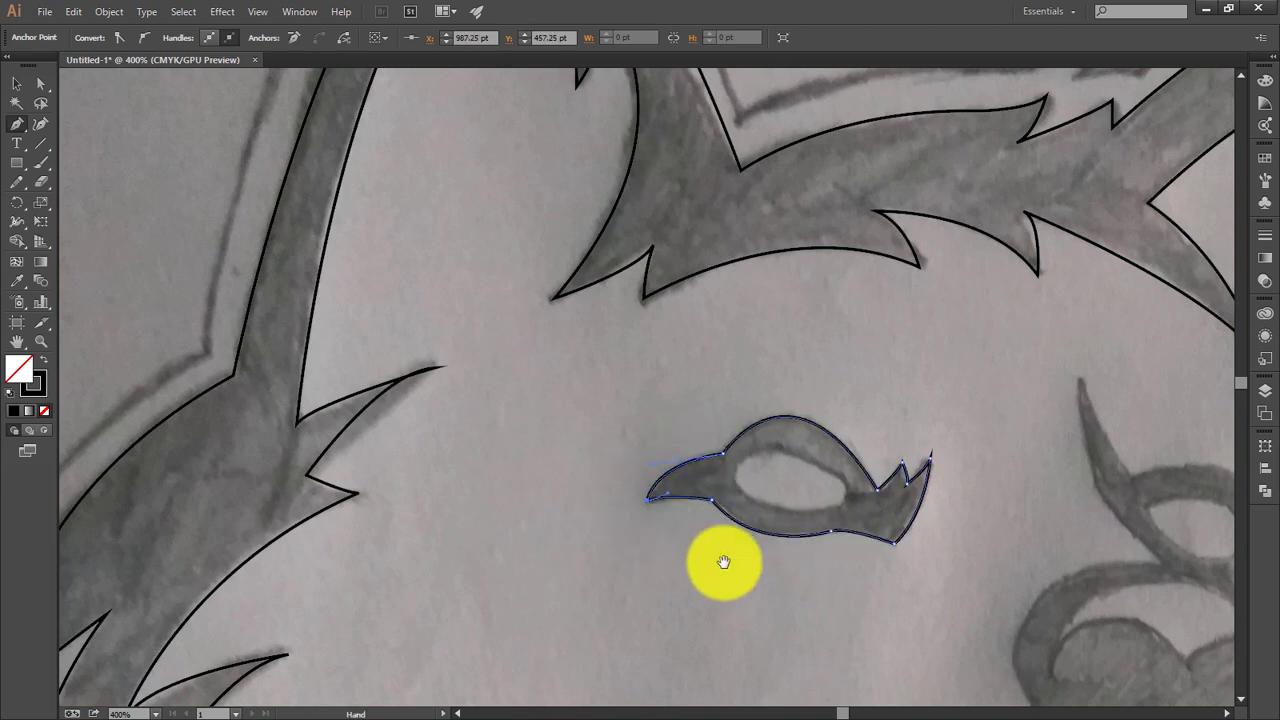
{"action": "scroll", "coordinate": [723, 563], "scroll_direction": "right", "scroll_amount": 5}
{"action": "scroll", "coordinate": [723, 563], "scroll_direction": "down", "scroll_amount": 2}
{"action": "scroll", "coordinate": [394, 506], "scroll_direction": "left", "scroll_amount": 1}
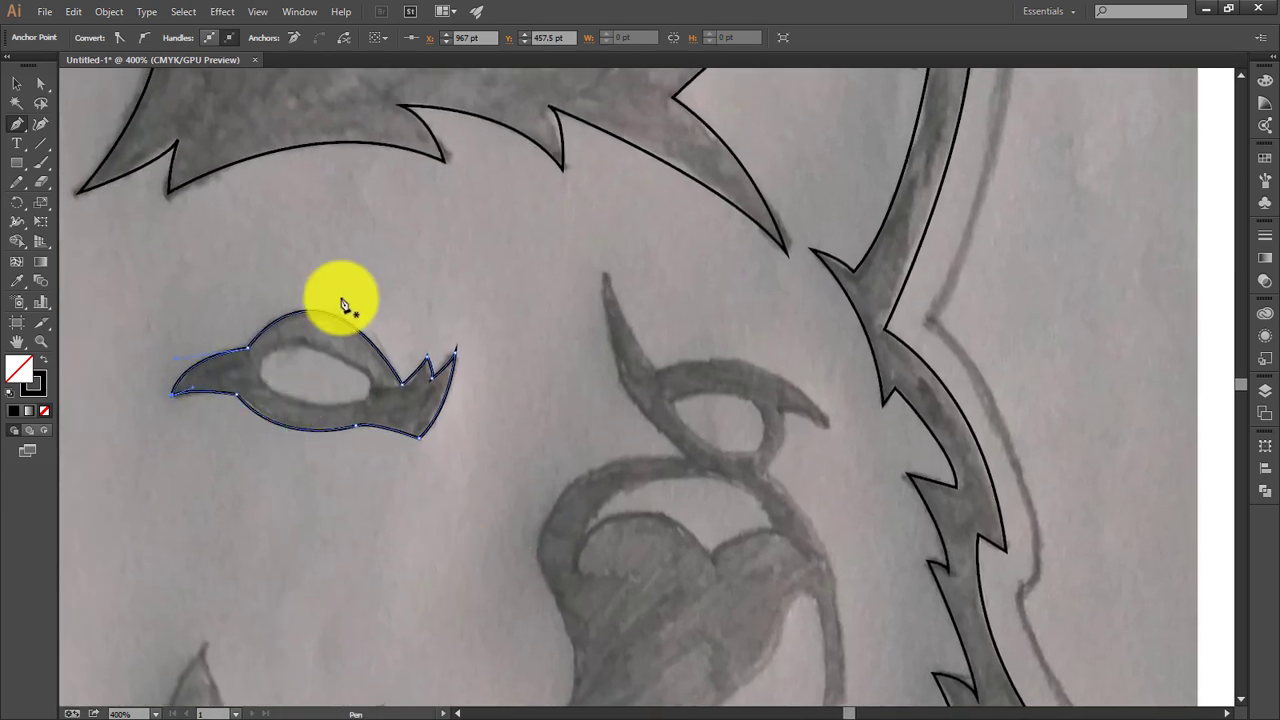
- Trace and close the eye's inner opening, reshaping its lower curve
{"action": "mouse_move", "coordinate": [264, 383]}
{"action": "left_mouse_down"}
{"action": "mouse_move", "coordinate": [361, 408]}
{"action": "mouse_move", "coordinate": [380, 386]}
{"action": "mouse_move", "coordinate": [313, 347]}
{"action": "mouse_move", "coordinate": [264, 390]}
{"action": "left_mouse_up"}
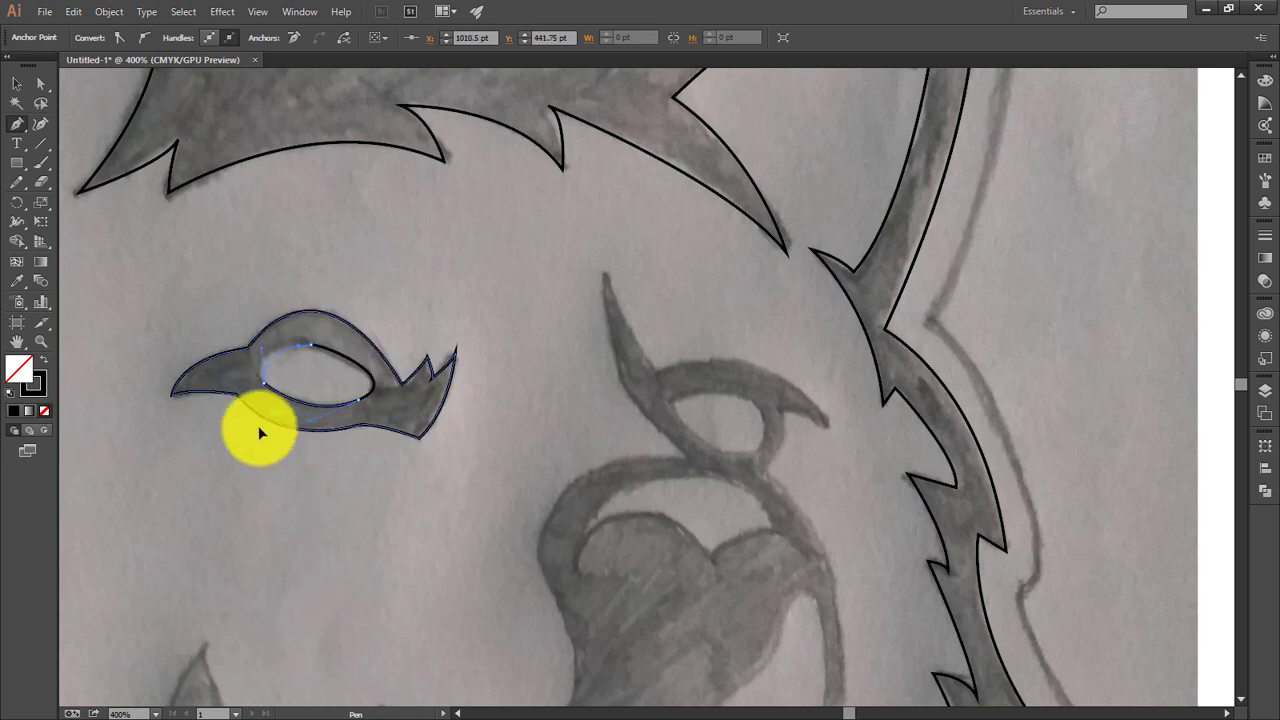
{"action": "key", "text": "ctrl"}
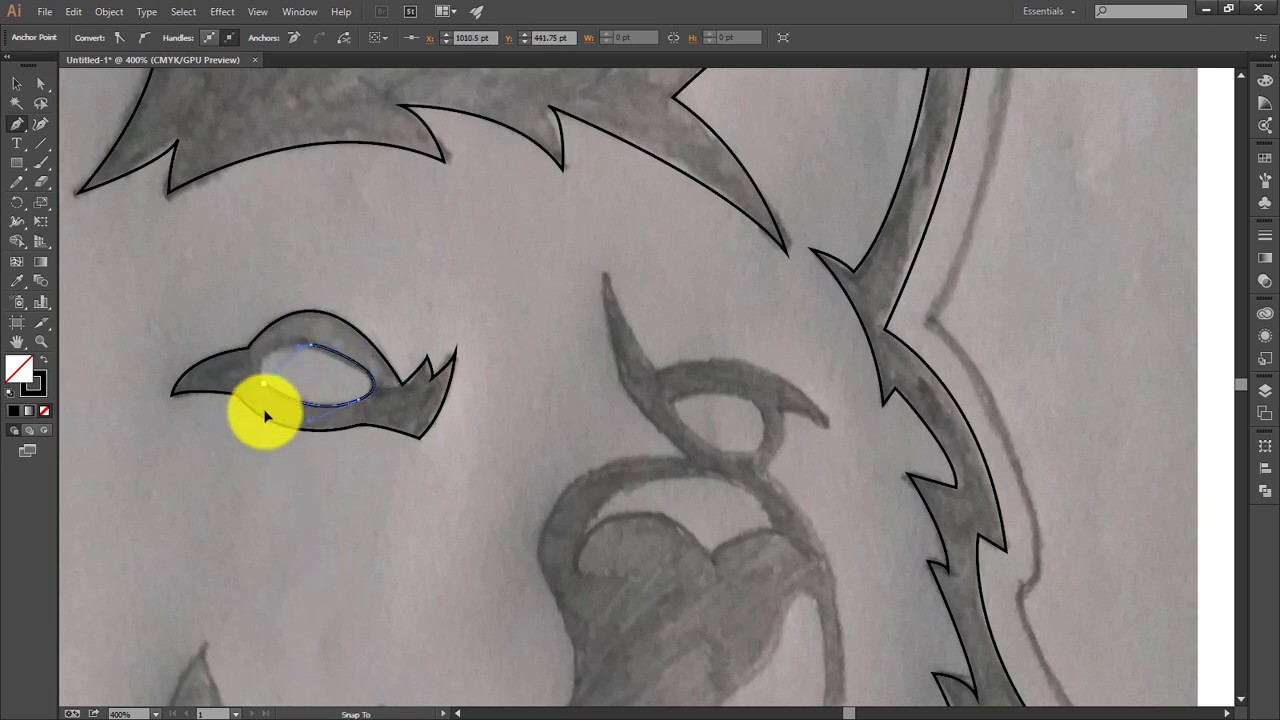
{"action": "left_click_drag", "start_coordinate": [258, 384], "coordinate": [270, 440]}
{"action": "key", "text": "ctrl"}
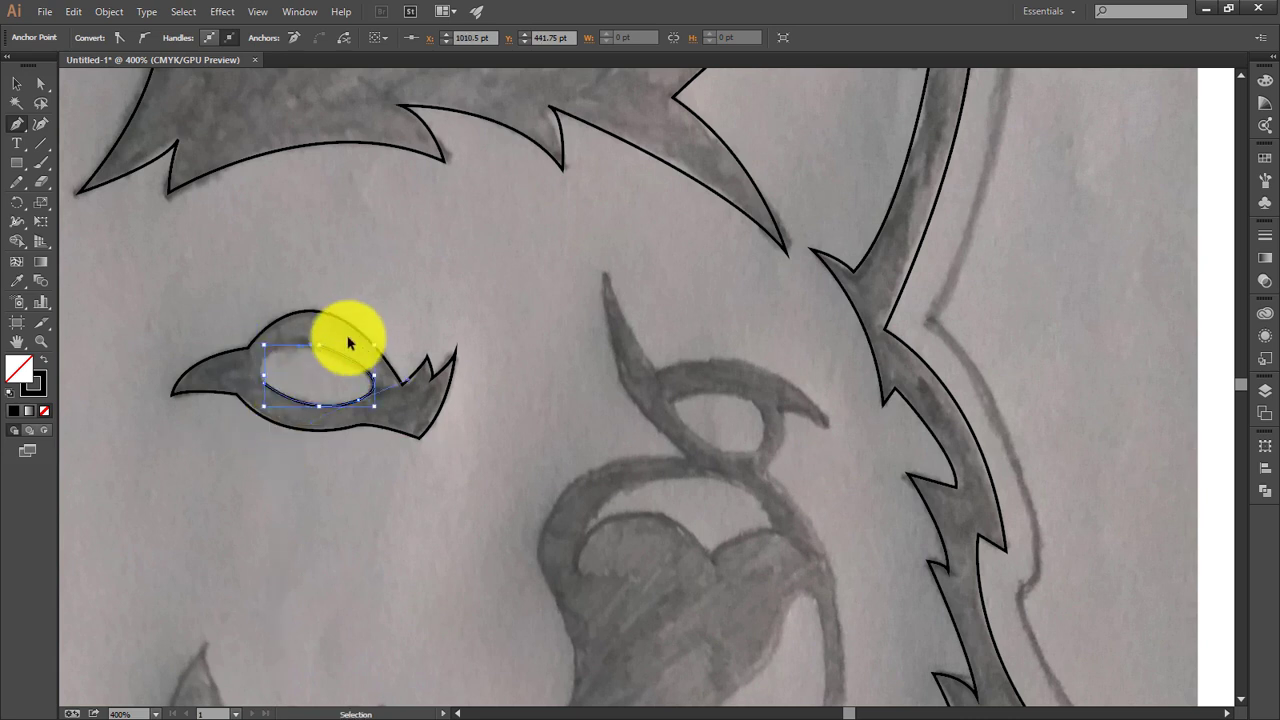
{"action": "left_click_drag", "start_coordinate": [313, 369], "coordinate": [316, 349]}
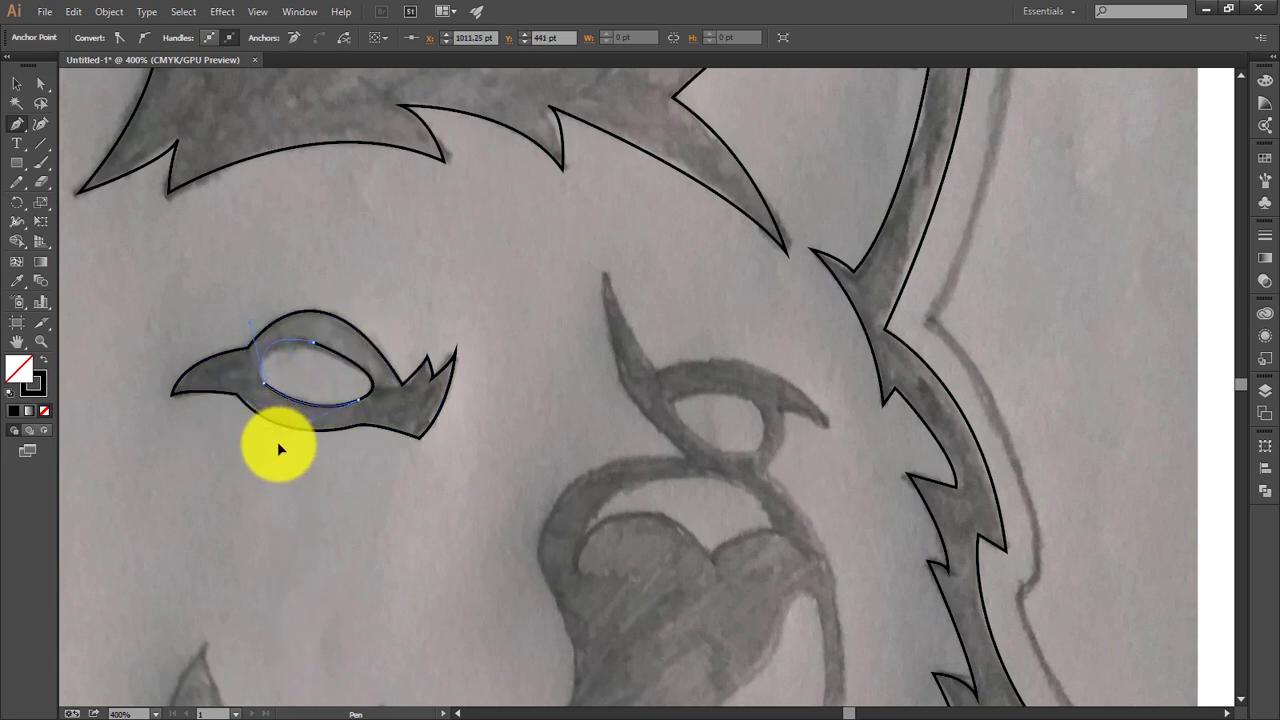
{"action": "scroll", "coordinate": [480, 375], "scroll_direction": "right", "scroll_amount": 2}
{"action": "scroll", "coordinate": [527, 341], "scroll_direction": "down", "scroll_amount": 2}
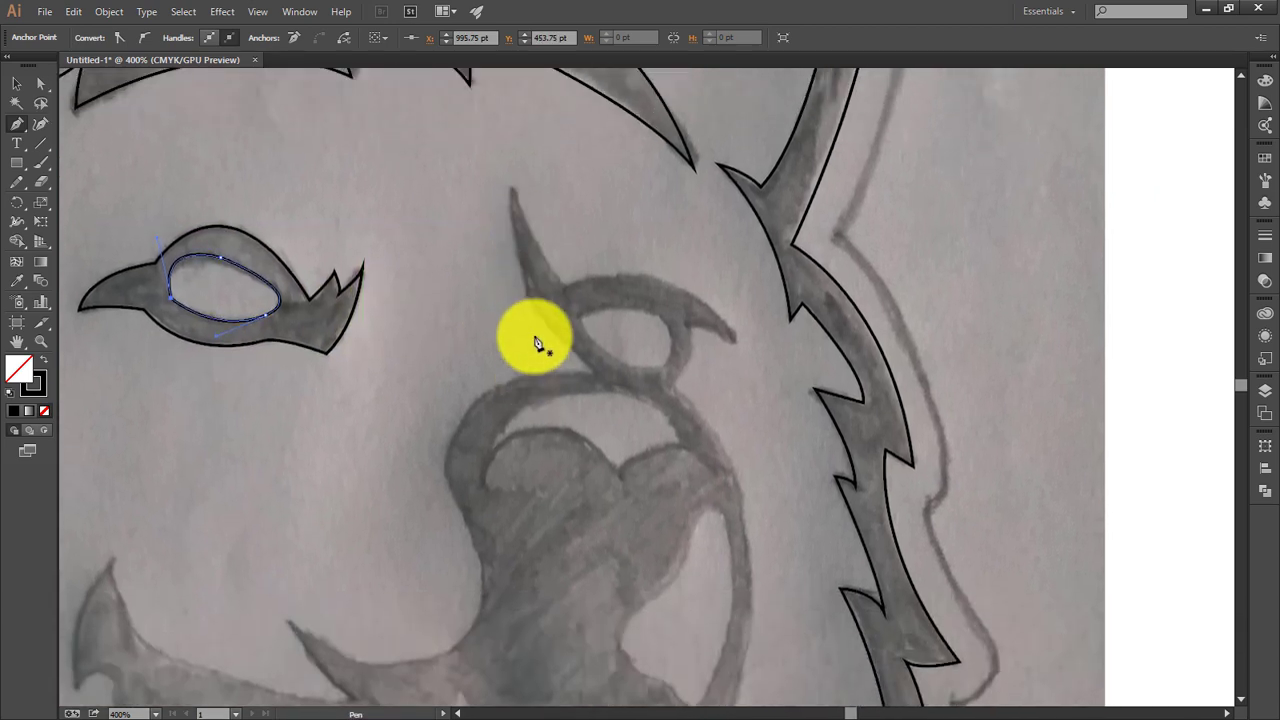
{"action": "scroll", "coordinate": [537, 343], "scroll_direction": "up", "scroll_amount": 2}
- Start the Pen outline with curved anchors and a sharp corner at the lower jaw
{"action": "left_click", "coordinate": [513, 303]}
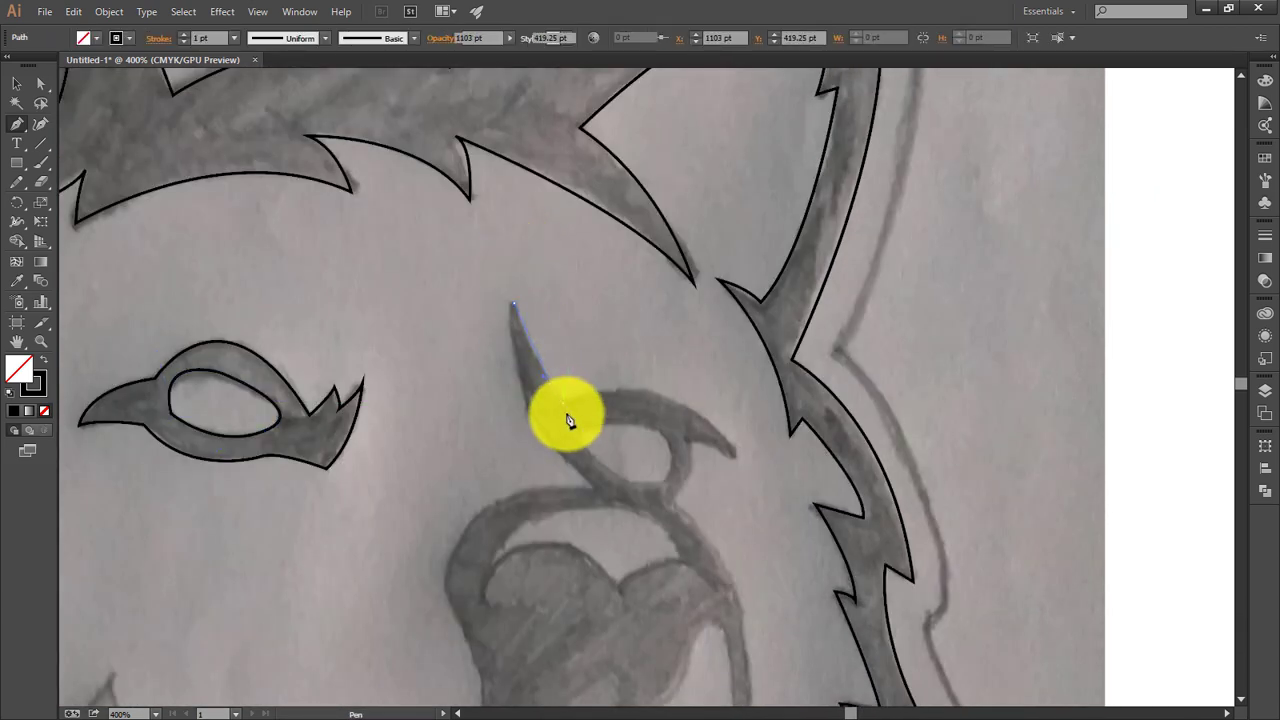
{"action": "left_click", "coordinate": [561, 403]}
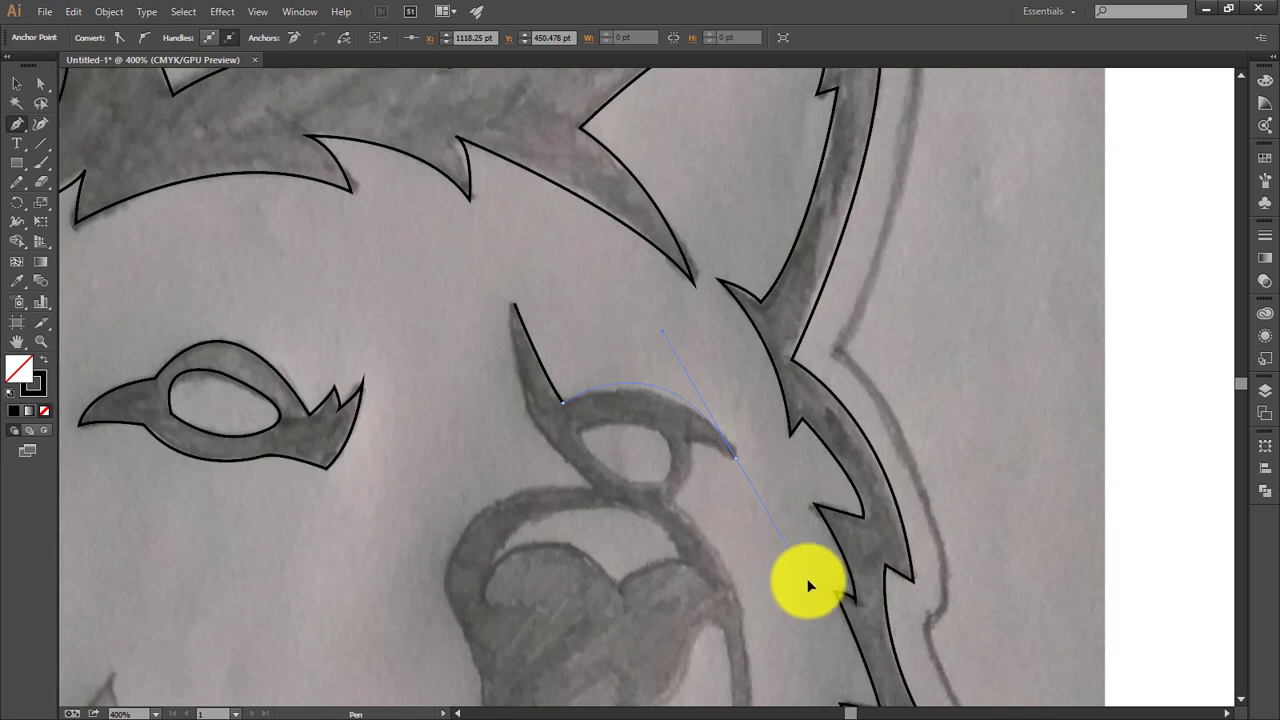
{"action": "mouse_move", "coordinate": [810, 585]}
{"action": "left_mouse_down"}
{"action": "mouse_move", "coordinate": [692, 449]}
{"action": "mouse_move", "coordinate": [671, 508]}
{"action": "mouse_move", "coordinate": [666, 457]}
{"action": "mouse_move", "coordinate": [729, 210]}
{"action": "left_mouse_up"}
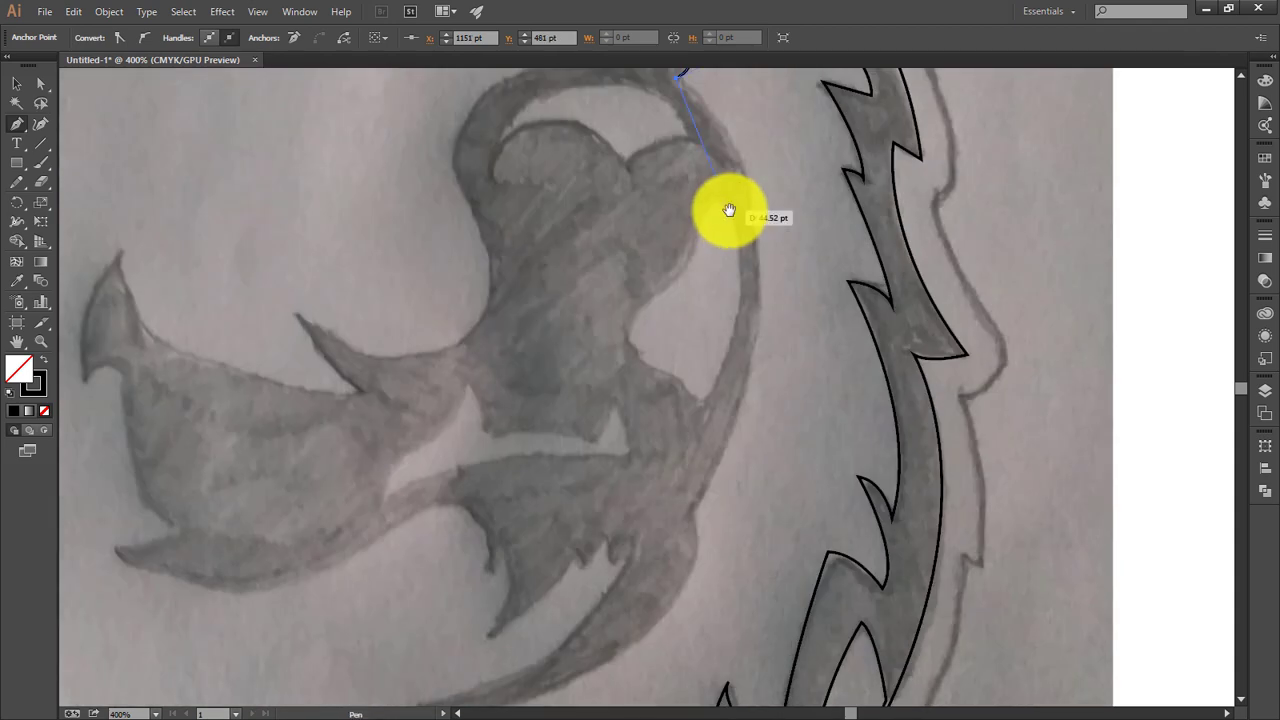
{"action": "key", "text": "ctrl+minus"}
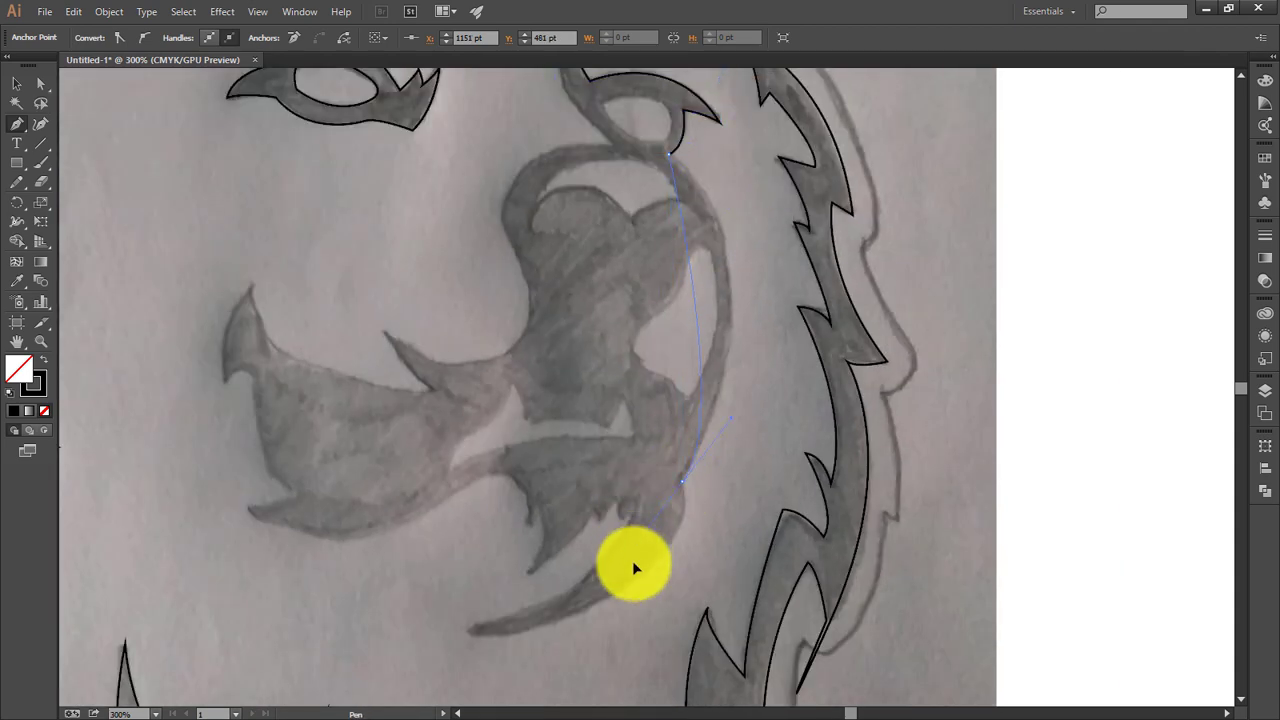
{"action": "scroll", "coordinate": [560, 684], "scroll_direction": "down", "scroll_amount": 3}
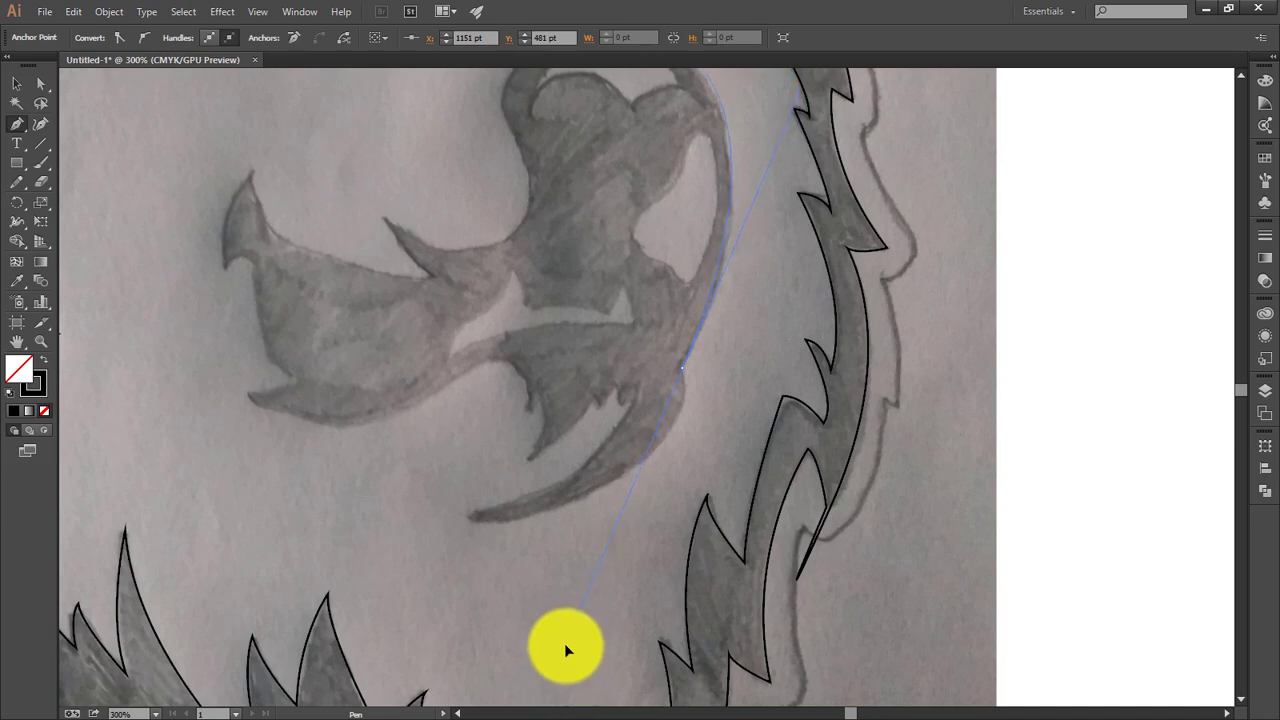
{"action": "scroll", "coordinate": [564, 643], "scroll_direction": "up", "scroll_amount": 4}
{"action": "scroll", "coordinate": [683, 549], "scroll_direction": "down", "scroll_amount": 3}
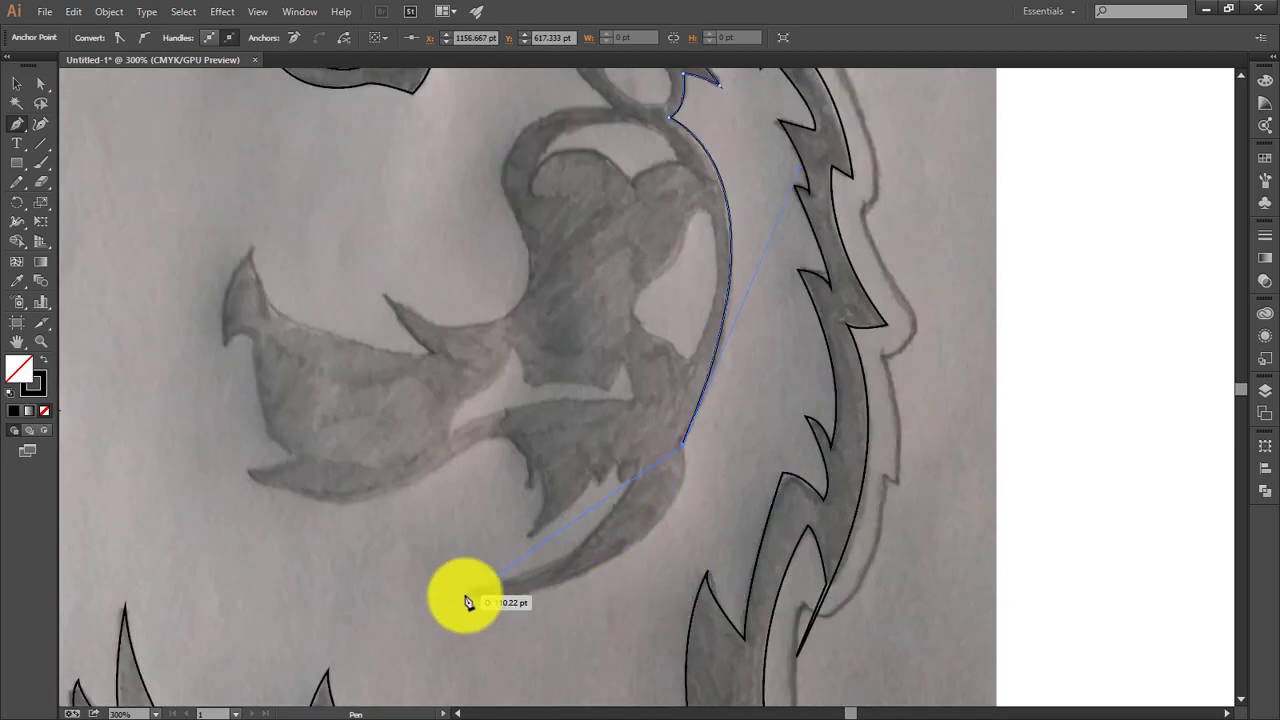
{"action": "mouse_move", "coordinate": [466, 596]}
{"action": "left_mouse_down"}
{"action": "mouse_move", "coordinate": [335, 580]}
{"action": "mouse_move", "coordinate": [228, 610]}
{"action": "left_mouse_up"}
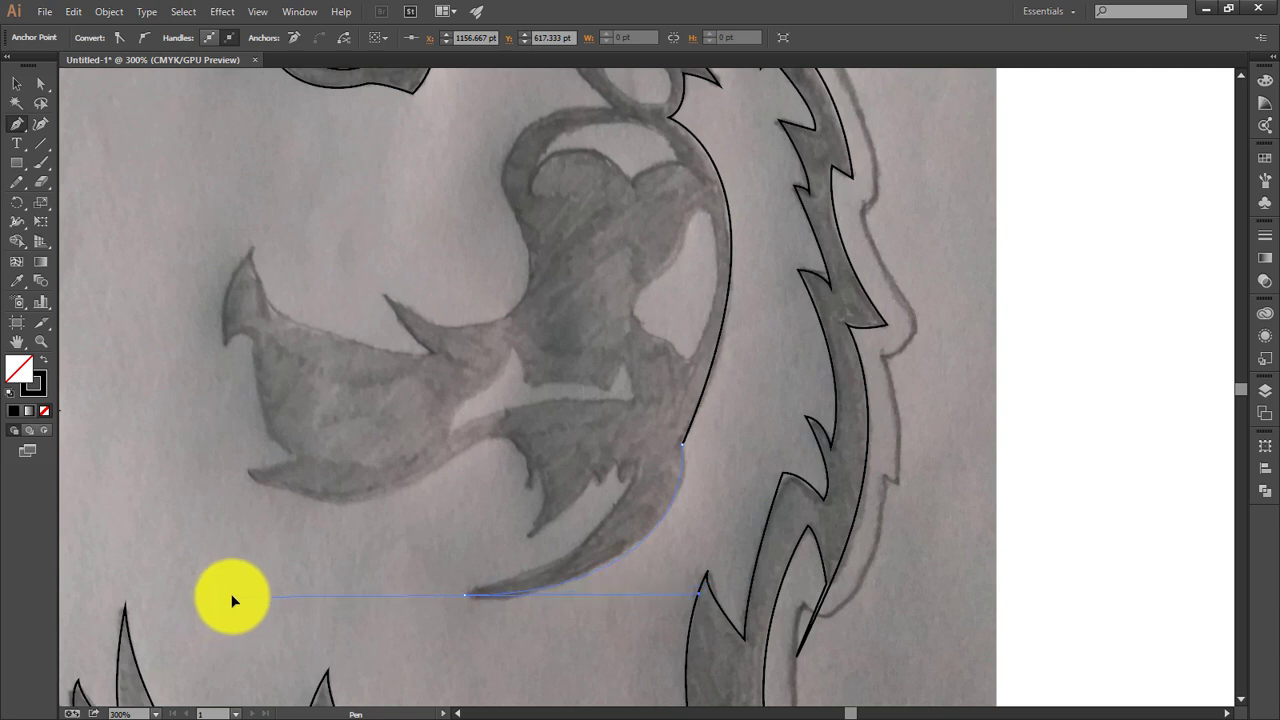
{"action": "left_click", "coordinate": [466, 595]}
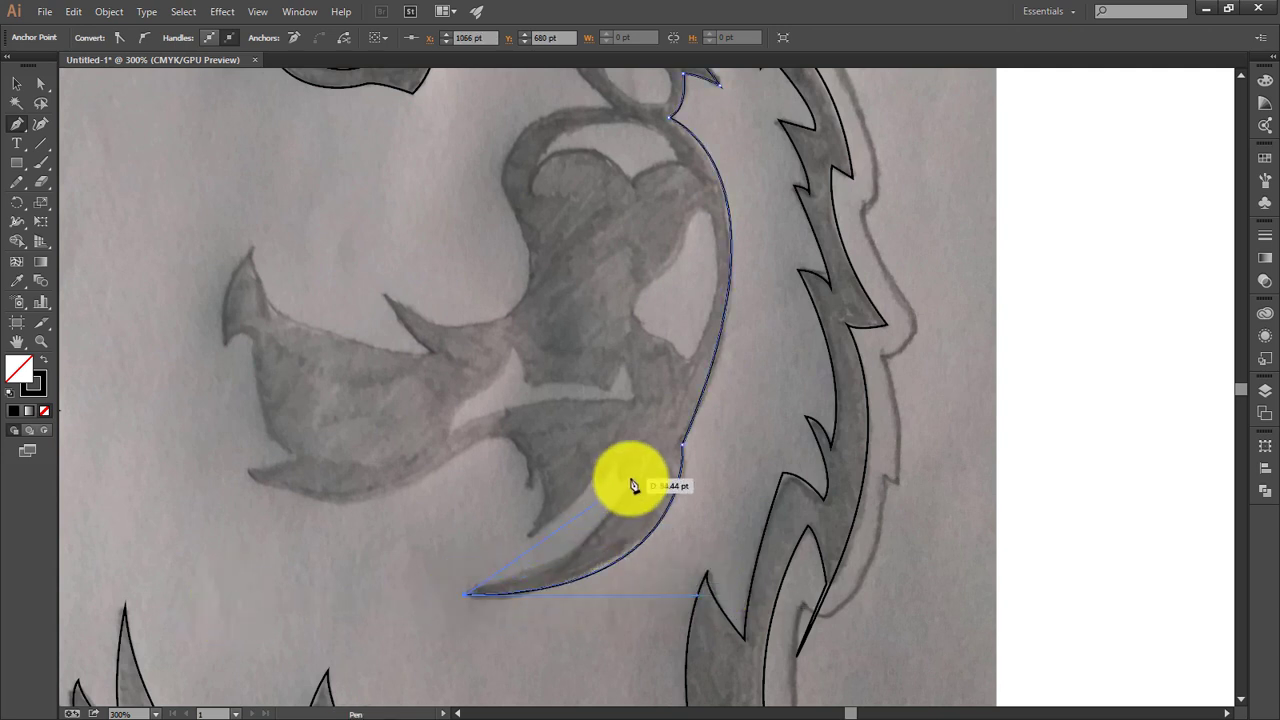
{"action": "left_click_drag", "start_coordinate": [648, 460], "coordinate": [665, 367]}
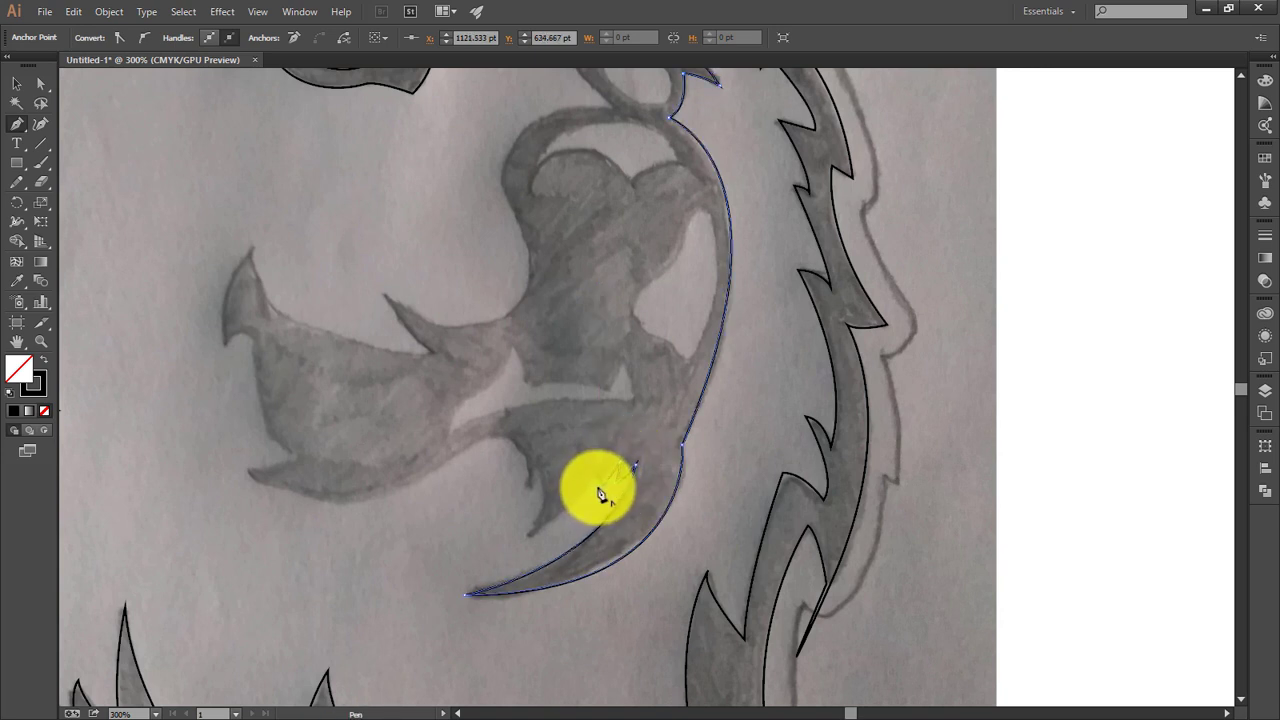
- Extend the outline through the fur tufts and along the jaw bottom, adding sharp corners
{"action": "left_click", "coordinate": [598, 486], "text": "ctrl"}
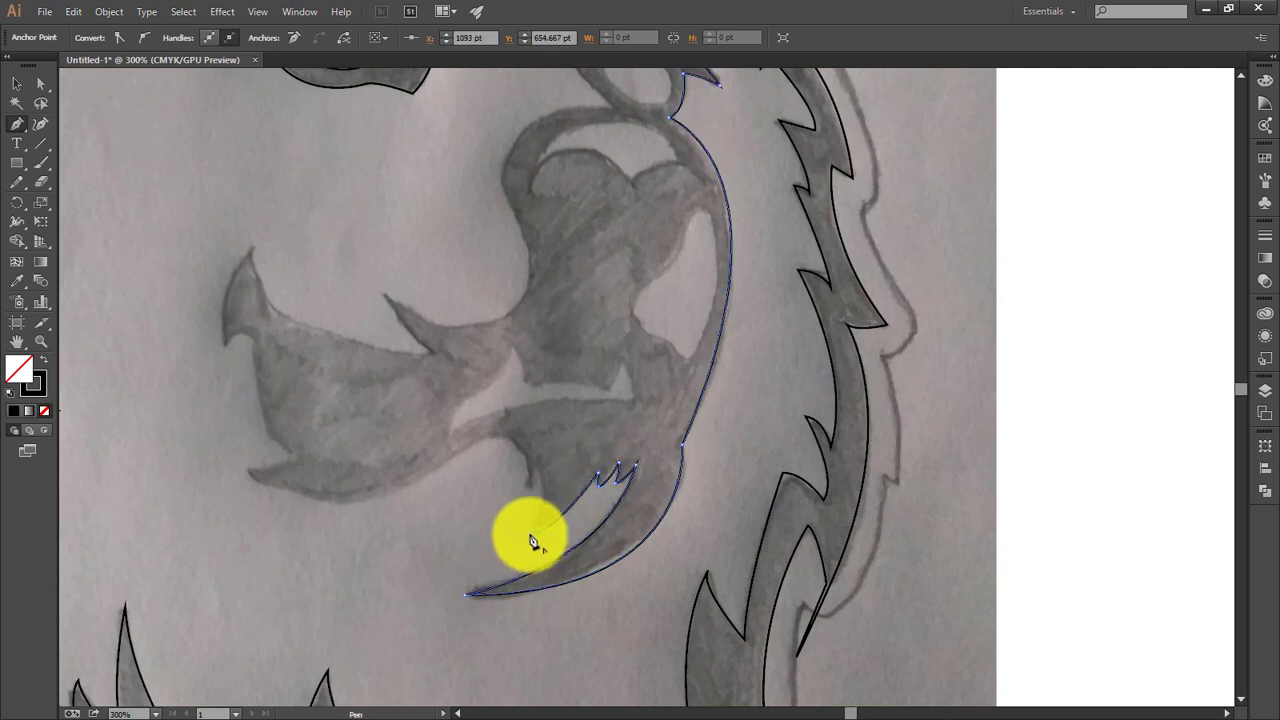
{"action": "left_click_drag", "start_coordinate": [530, 531], "coordinate": [540, 488]}
{"action": "mouse_move", "coordinate": [532, 445]}
{"action": "left_mouse_down"}
{"action": "mouse_move", "coordinate": [522, 500]}
{"action": "mouse_move", "coordinate": [489, 440]}
{"action": "left_mouse_up"}
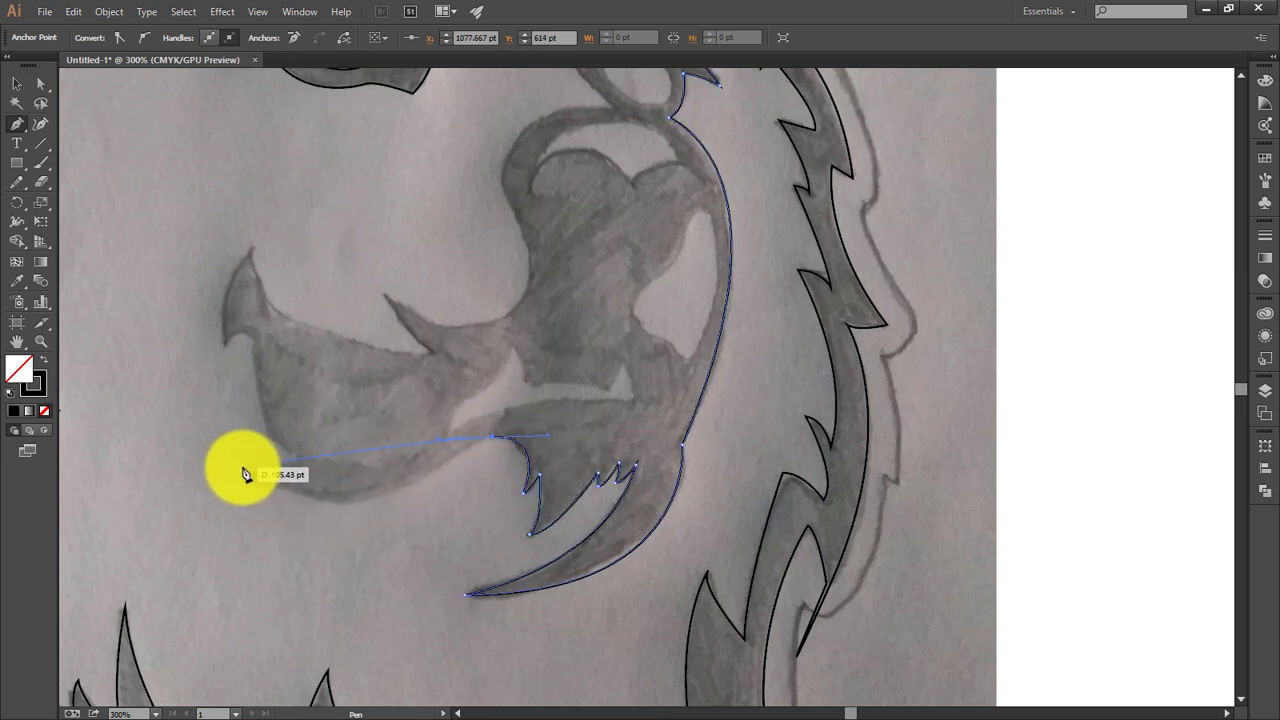
{"action": "left_click_drag", "start_coordinate": [247, 470], "coordinate": [205, 403]}
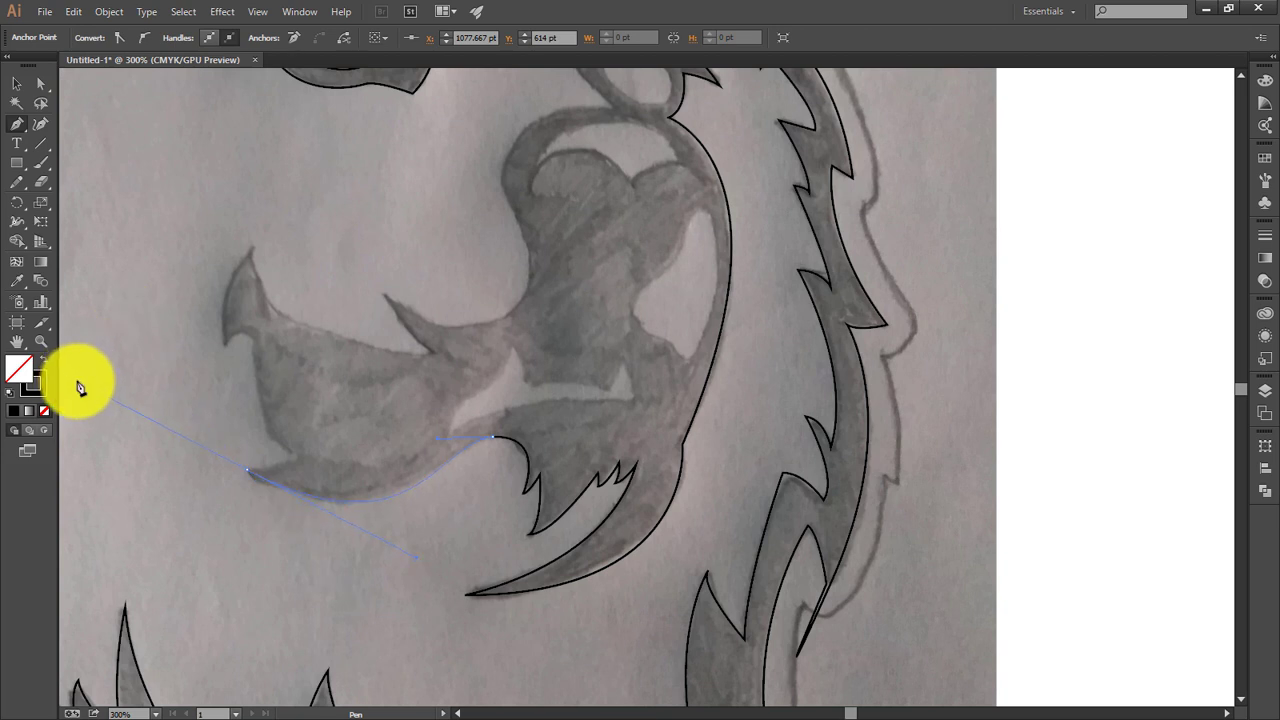
{"action": "left_click", "coordinate": [248, 470]}
{"action": "left_click", "coordinate": [293, 456]}
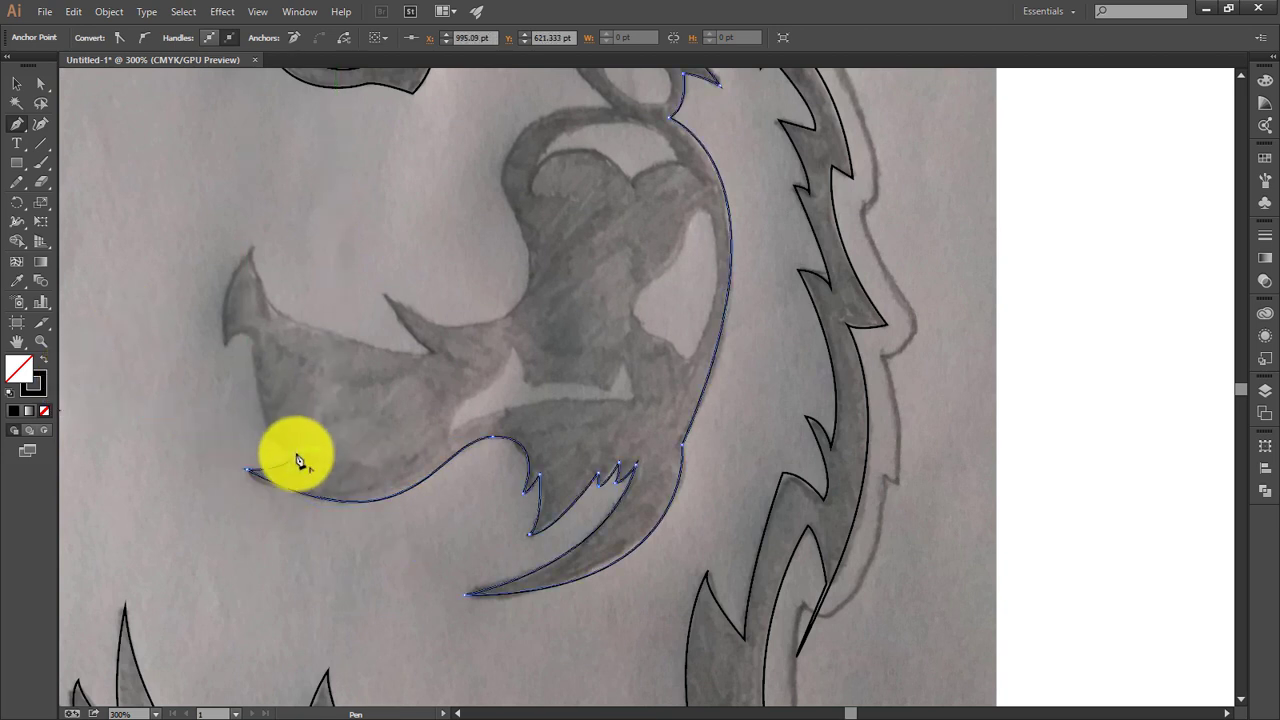
{"action": "left_click_drag", "start_coordinate": [253, 341], "coordinate": [306, 306]}
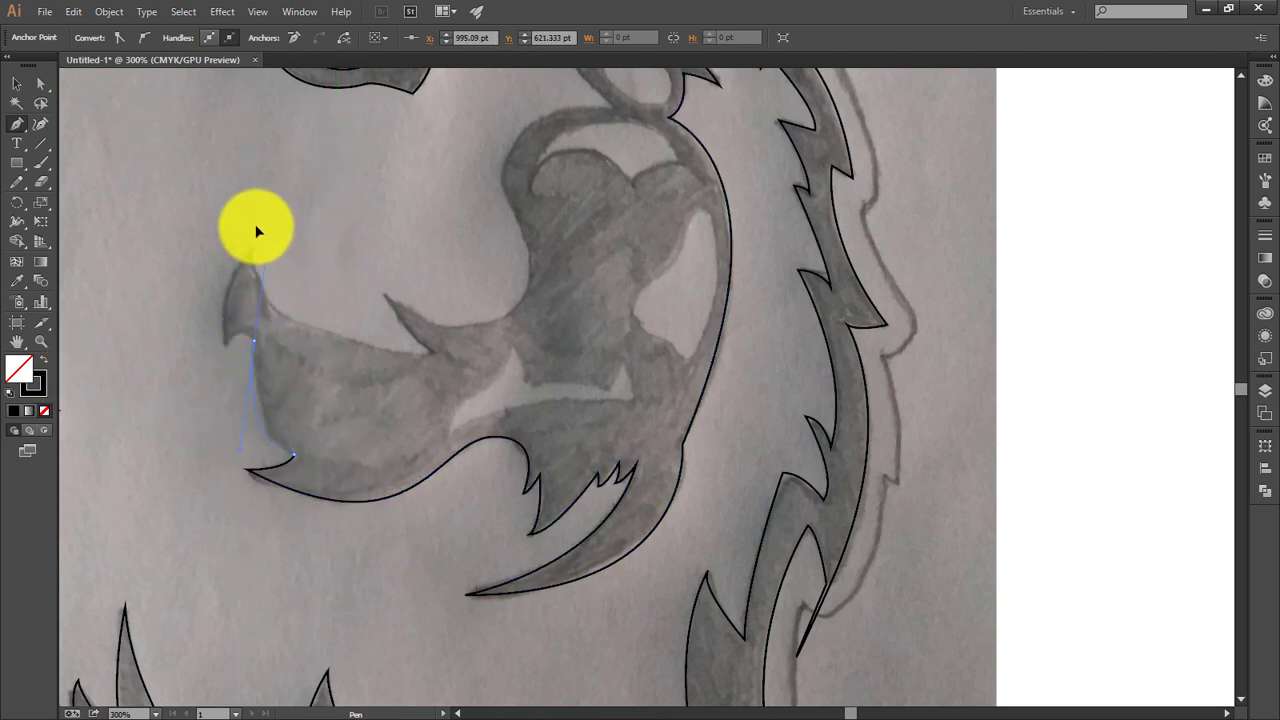
{"action": "left_click", "coordinate": [257, 342], "text": "ctrl"}
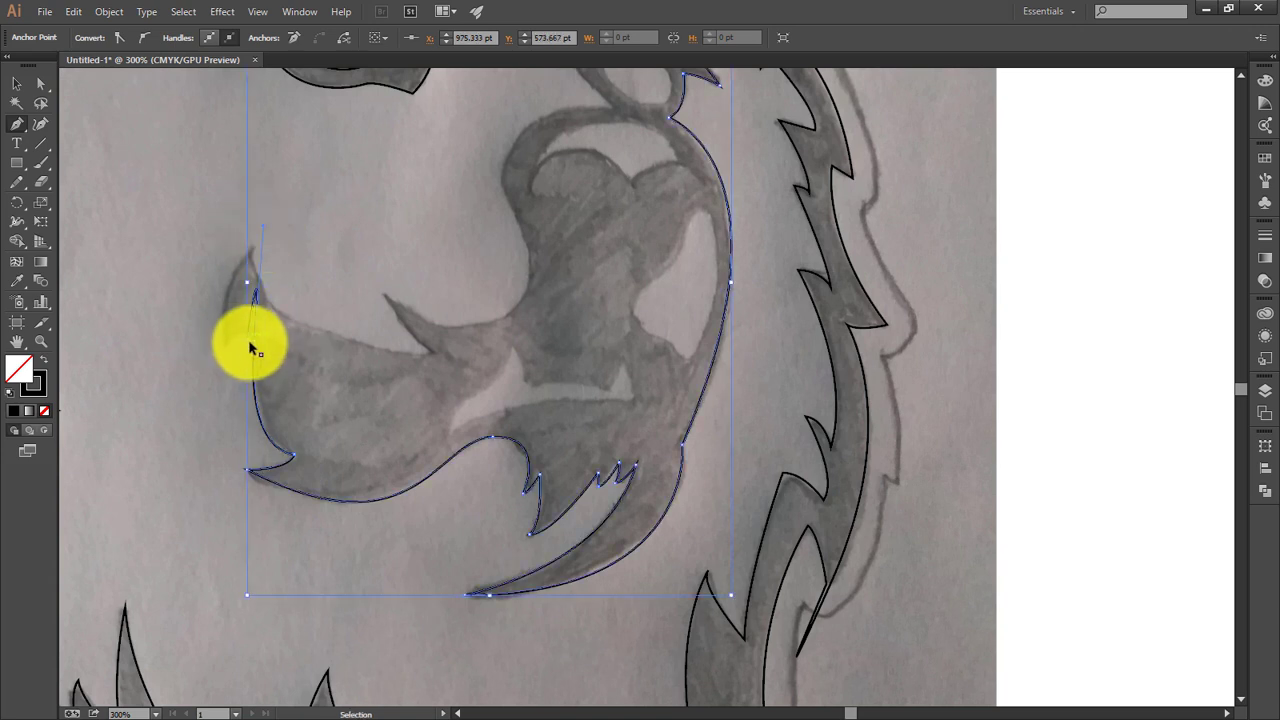
{"action": "left_click", "coordinate": [217, 360], "text": "ctrl"}
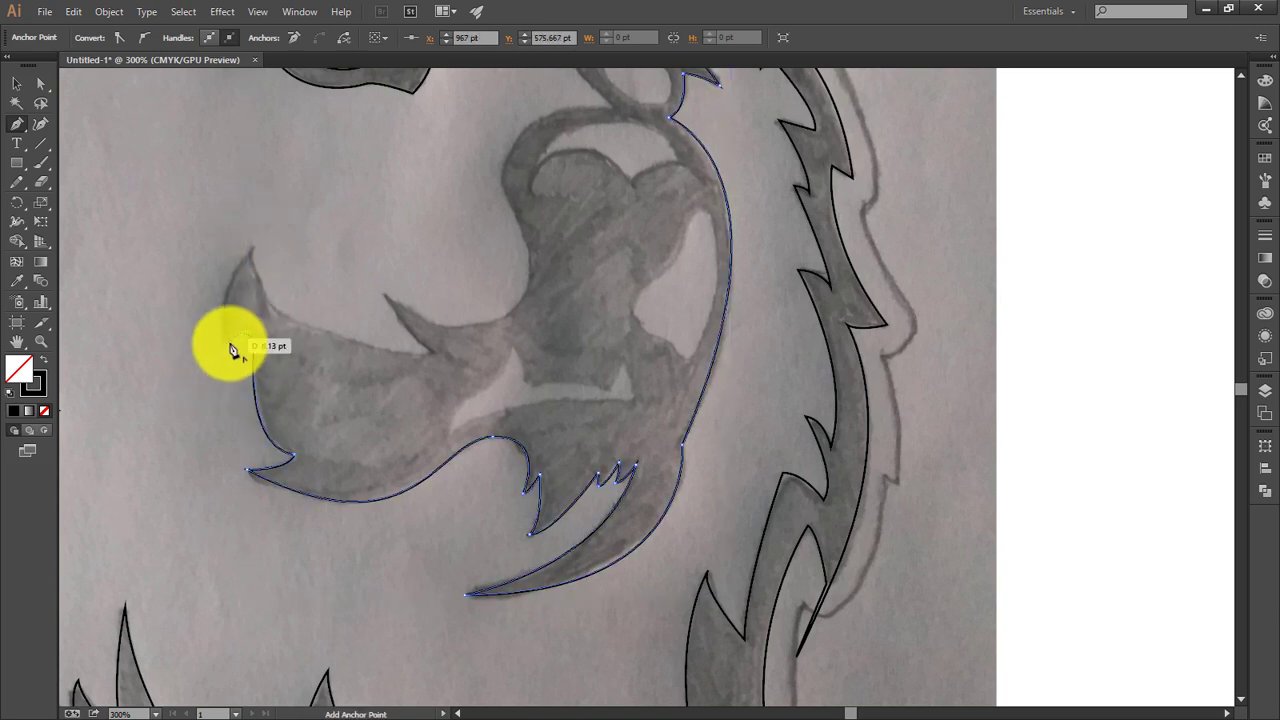
- Trace the left jaw edge, pointed jaw tip and small spike, curving up toward the brow
{"action": "left_click", "coordinate": [227, 343]}
{"action": "left_click_drag", "start_coordinate": [250, 250], "coordinate": [286, 238]}
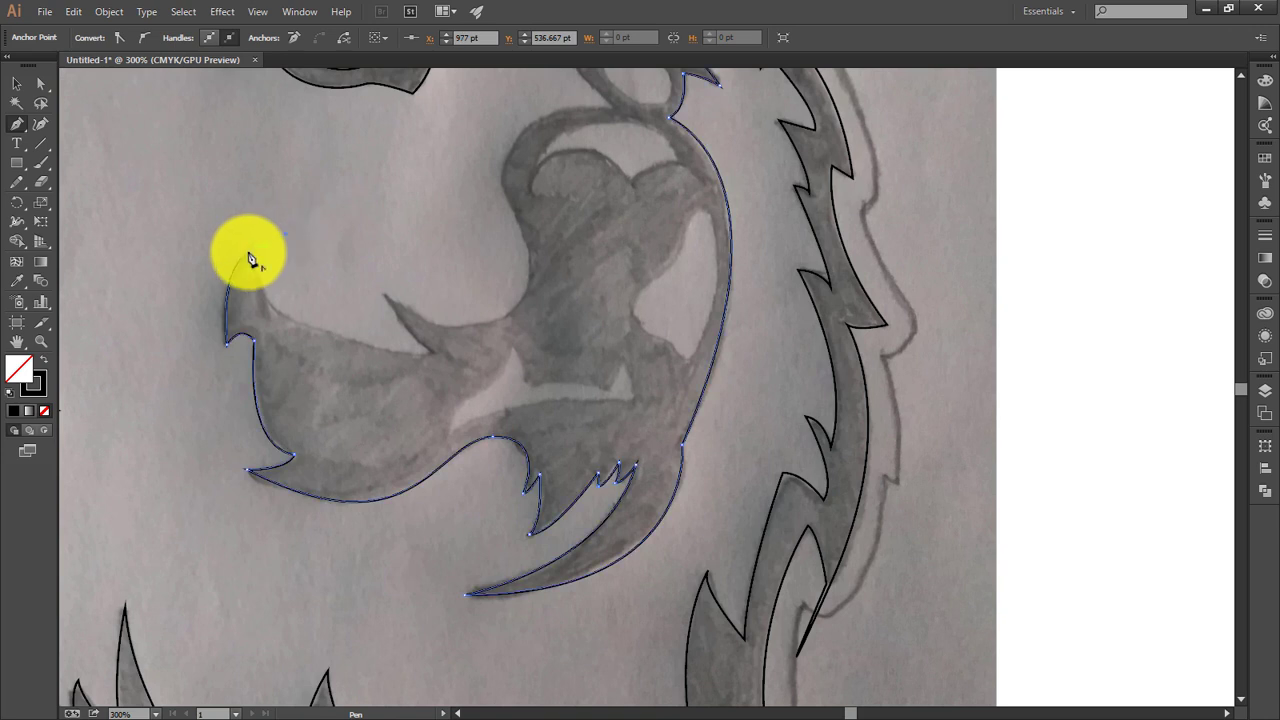
{"action": "left_click", "coordinate": [250, 250]}
{"action": "mouse_move", "coordinate": [435, 352]}
{"action": "left_mouse_down"}
{"action": "mouse_move", "coordinate": [617, 355]}
{"action": "mouse_move", "coordinate": [571, 363]}
{"action": "left_mouse_up"}
{"action": "left_click", "coordinate": [435, 352]}
{"action": "left_click", "coordinate": [384, 293]}
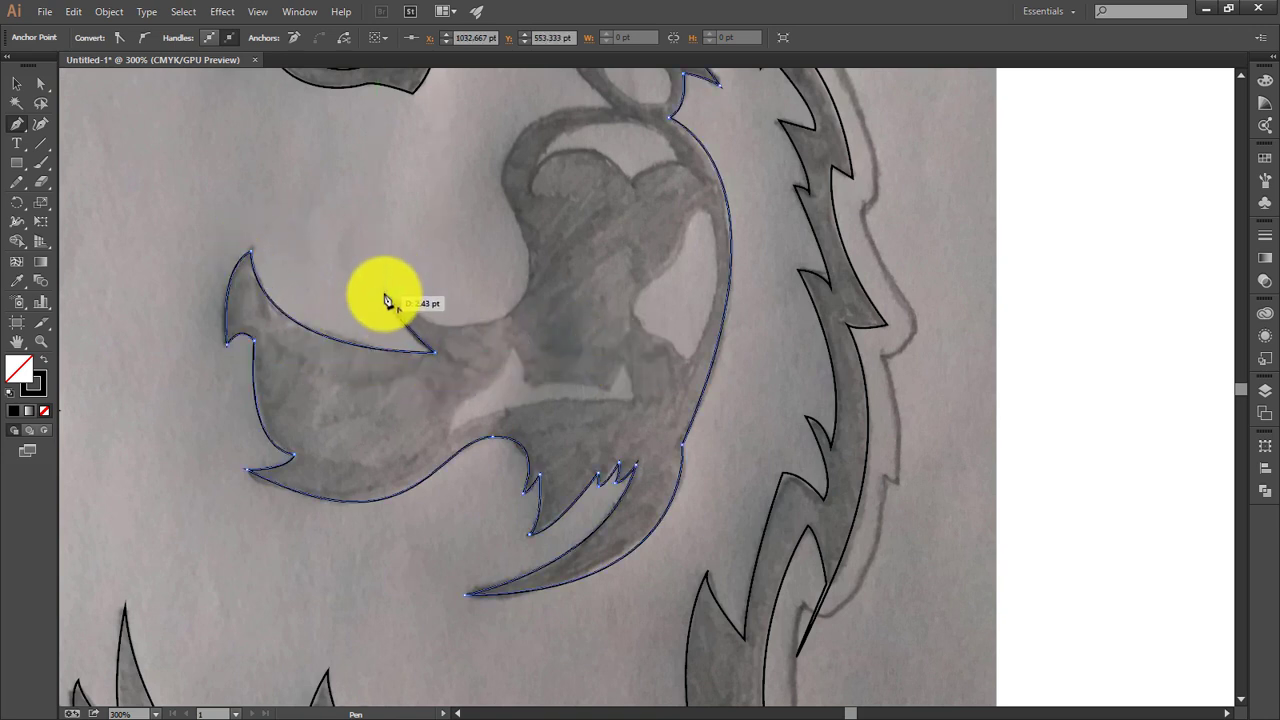
{"action": "left_click_drag", "start_coordinate": [527, 272], "coordinate": [566, 195]}
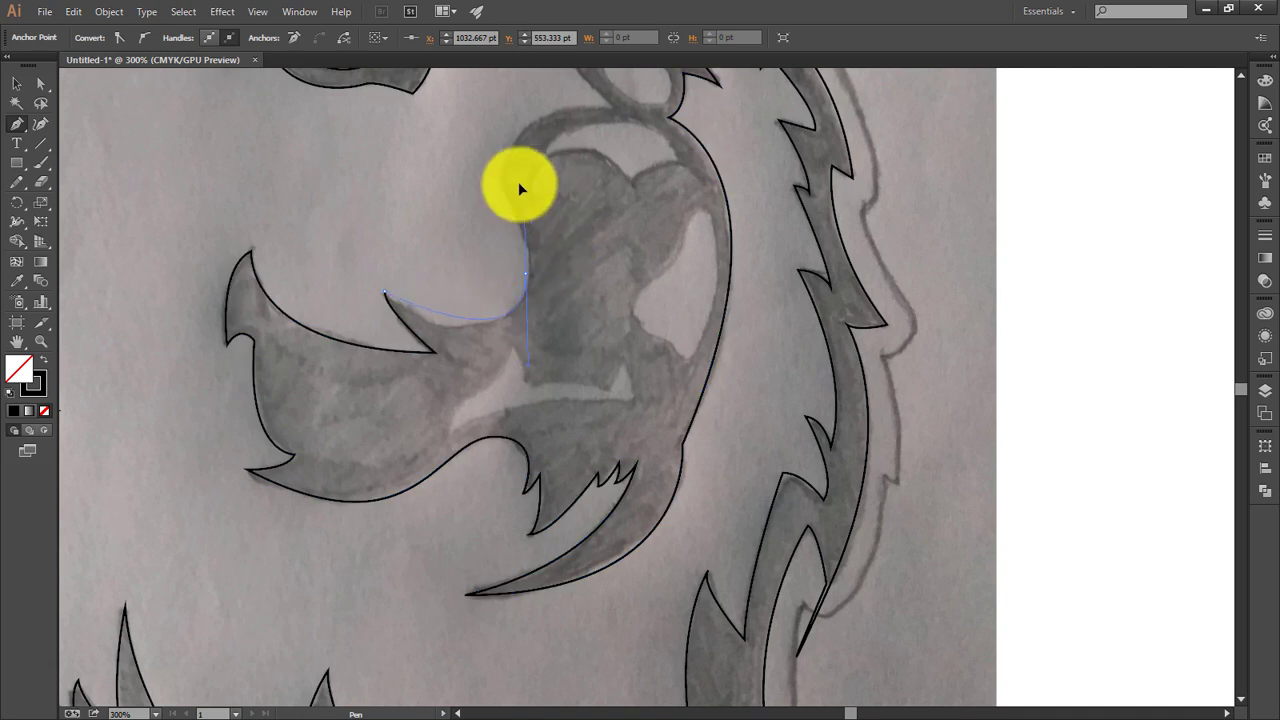
{"action": "key", "text": "ctrl+z"}
{"action": "left_click_drag", "start_coordinate": [475, 323], "coordinate": [540, 308]}
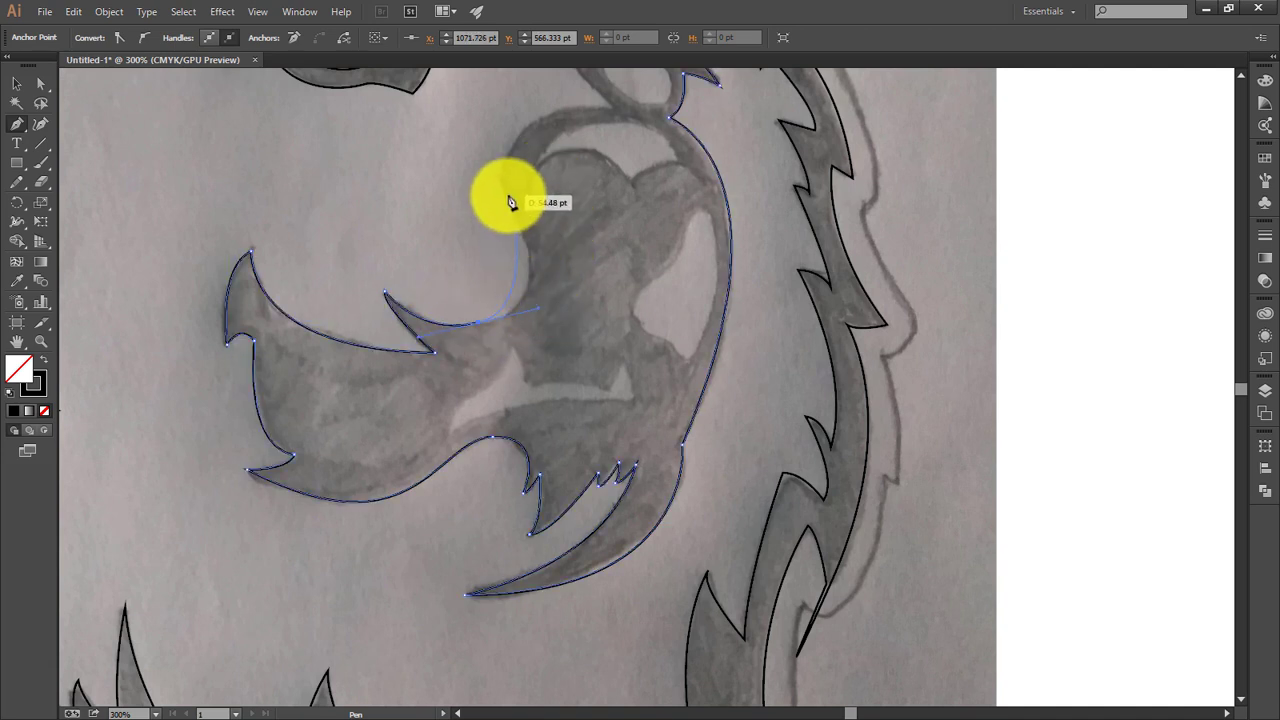
{"action": "left_click_drag", "start_coordinate": [508, 196], "coordinate": [476, 163]}
{"action": "scroll", "coordinate": [474, 137], "scroll_direction": "up", "scroll_amount": 1}
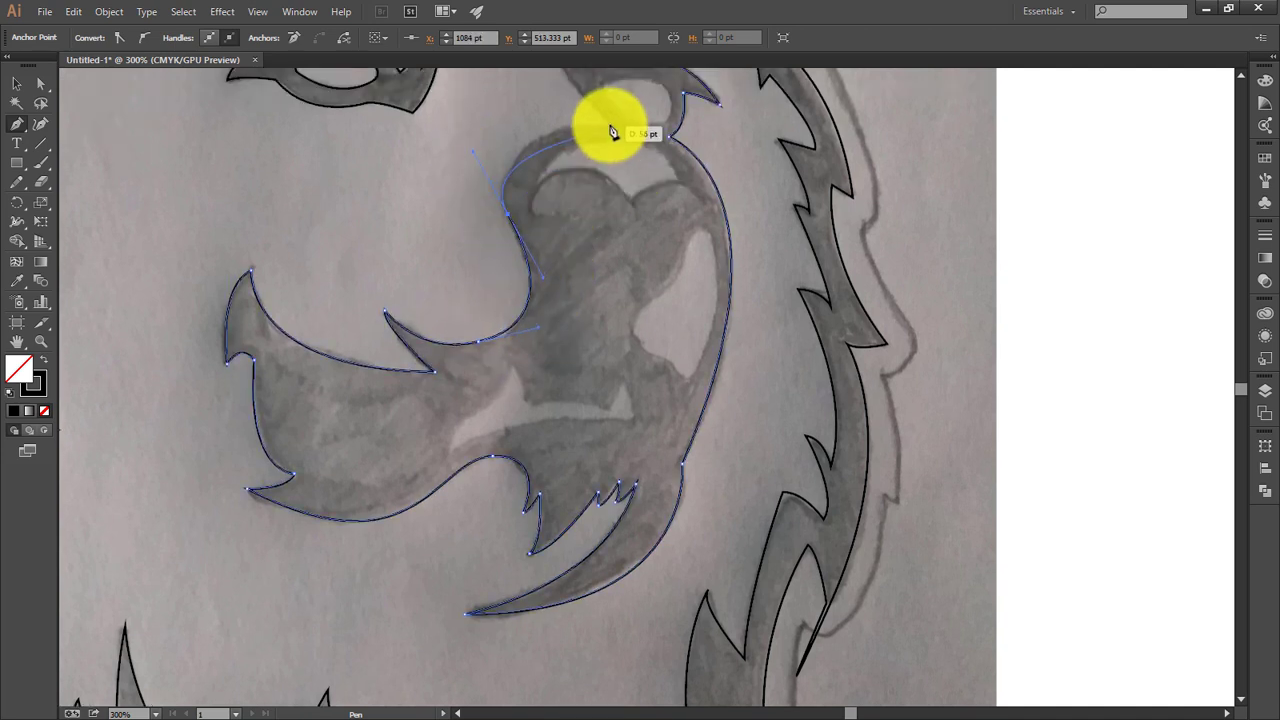
{"action": "scroll", "coordinate": [645, 135], "scroll_direction": "up", "scroll_amount": 2}
- End the outline at the brow spike tip and trace the closed right eye shape
{"action": "scroll", "coordinate": [600, 145], "scroll_direction": "up", "scroll_amount": 5}
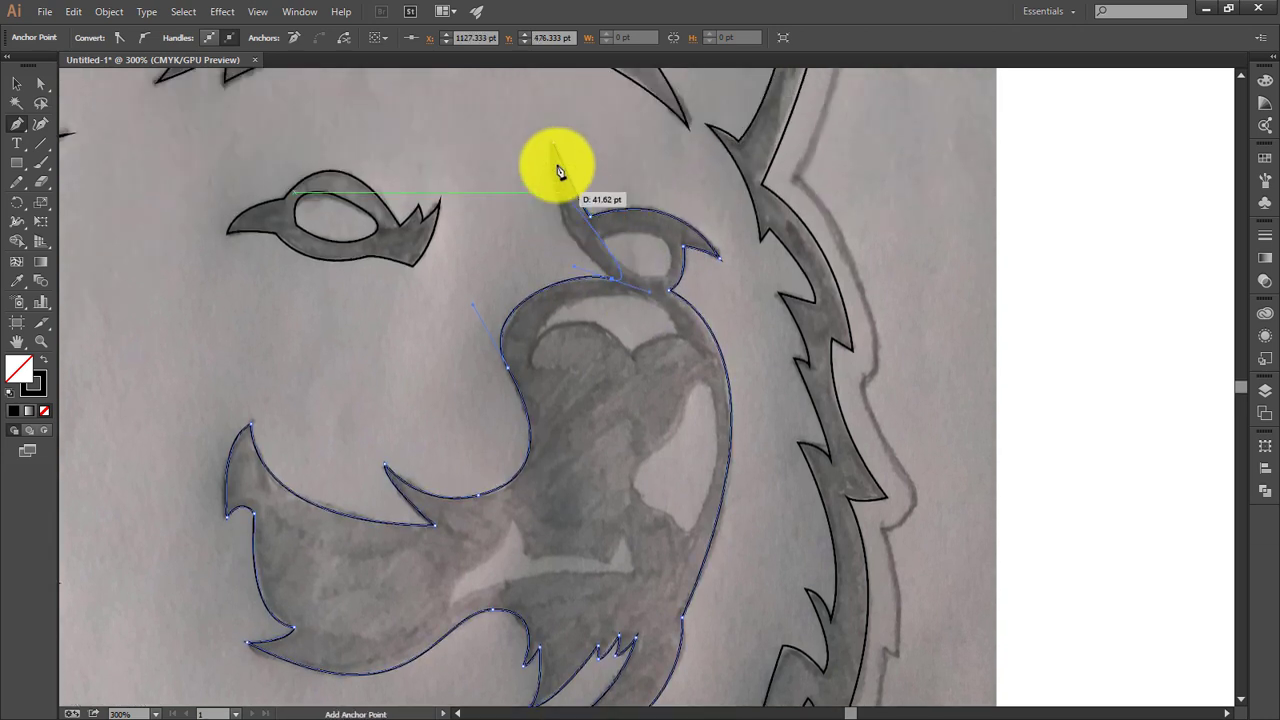
{"action": "left_click", "coordinate": [555, 145]}
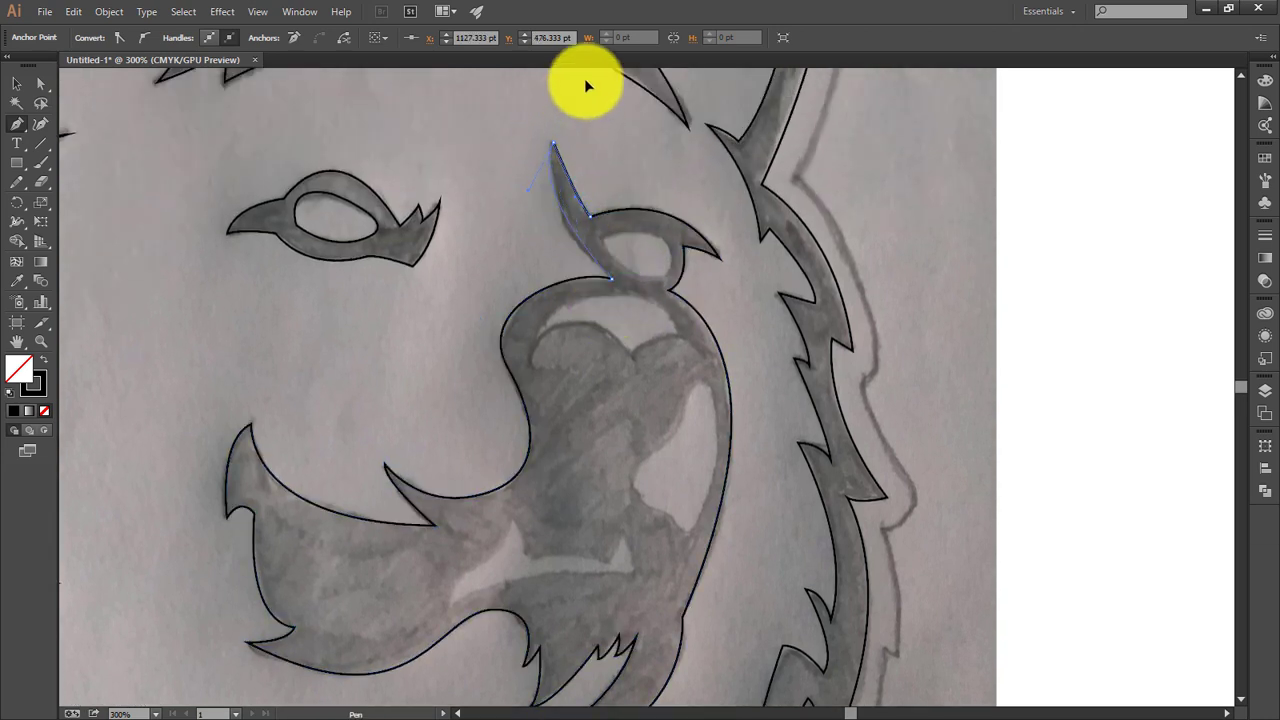
{"action": "scroll", "coordinate": [575, 95], "scroll_direction": "up", "scroll_amount": 7}
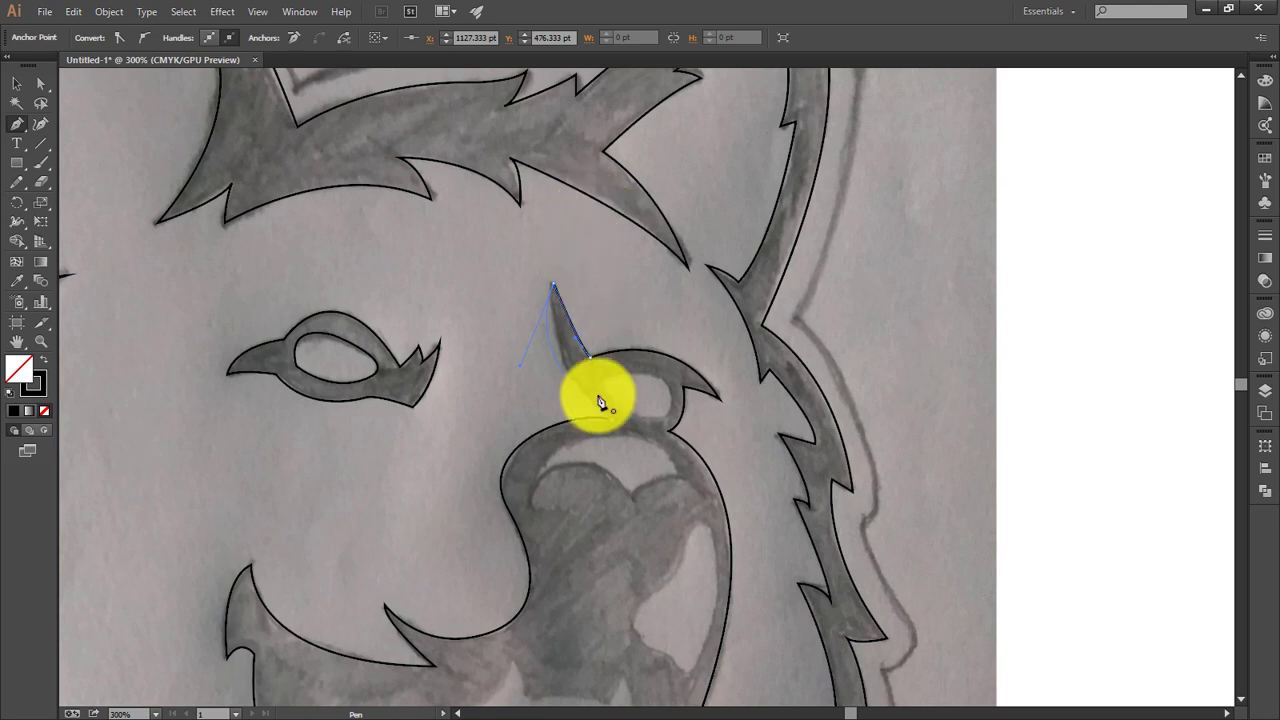
{"action": "left_click", "coordinate": [660, 428], "text": "ctrl"}
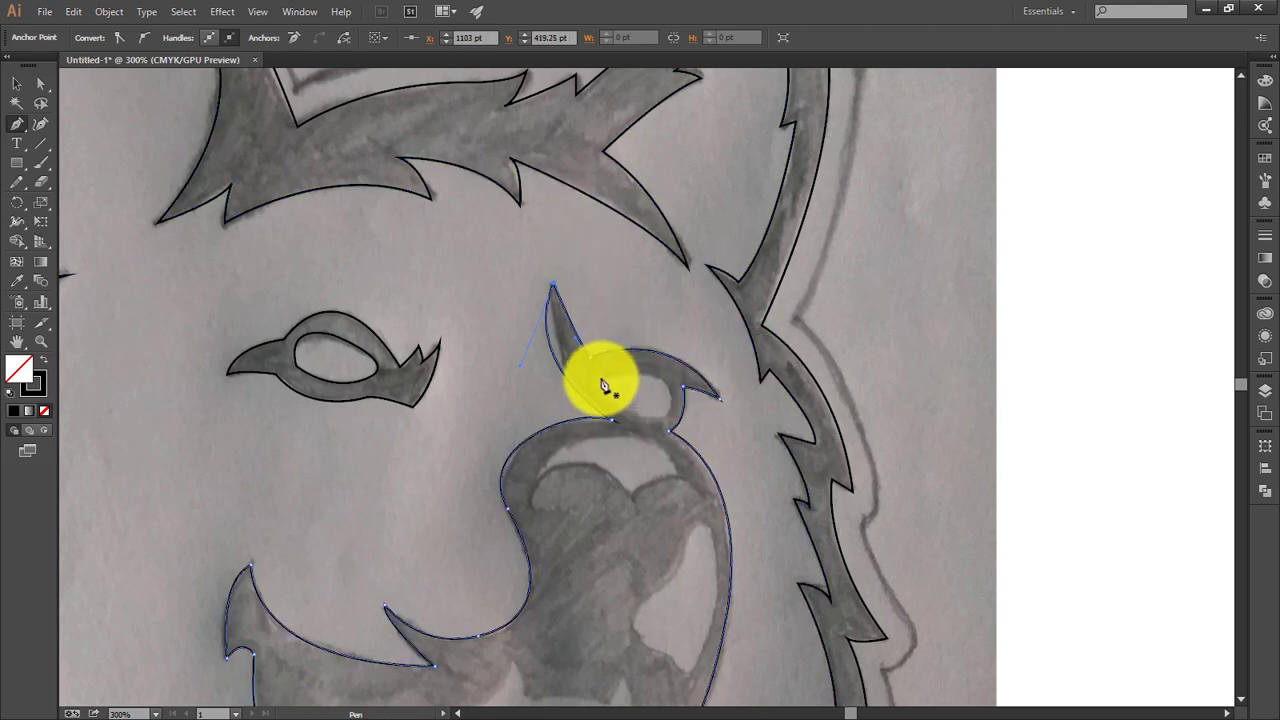
{"action": "left_click_drag", "start_coordinate": [601, 378], "coordinate": [643, 421]}
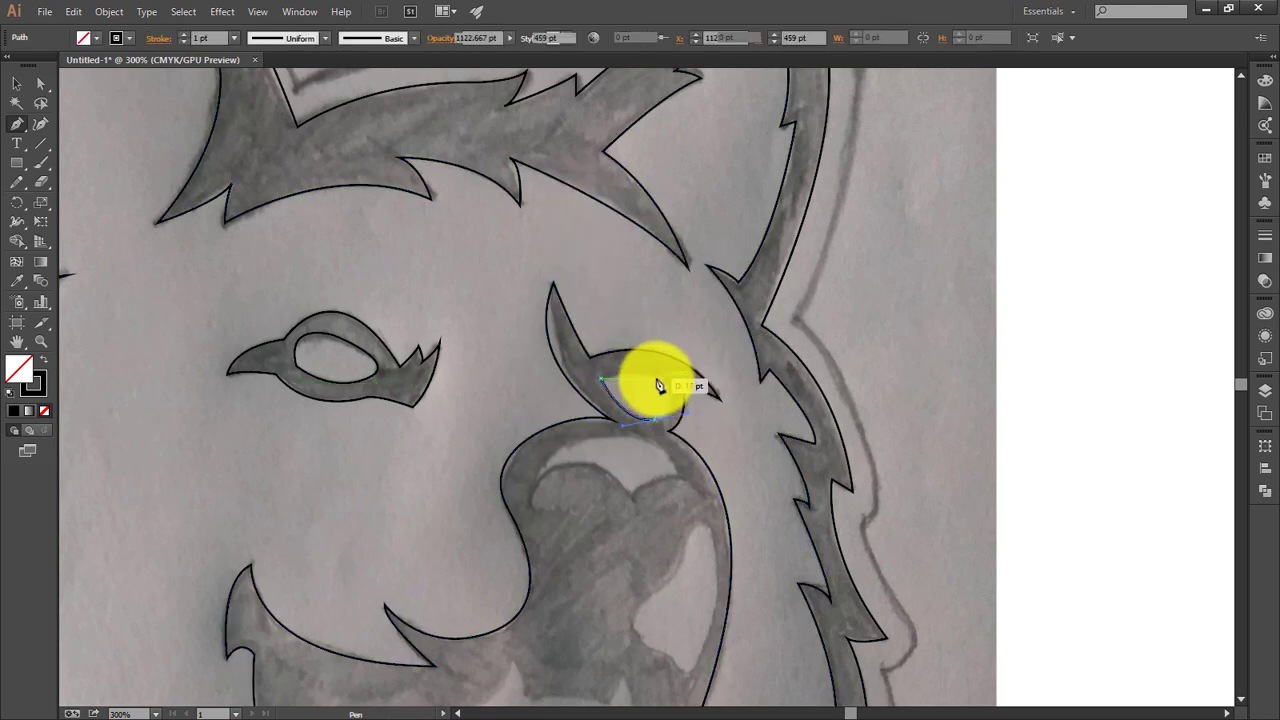
{"action": "left_click_drag", "start_coordinate": [655, 373], "coordinate": [581, 385]}
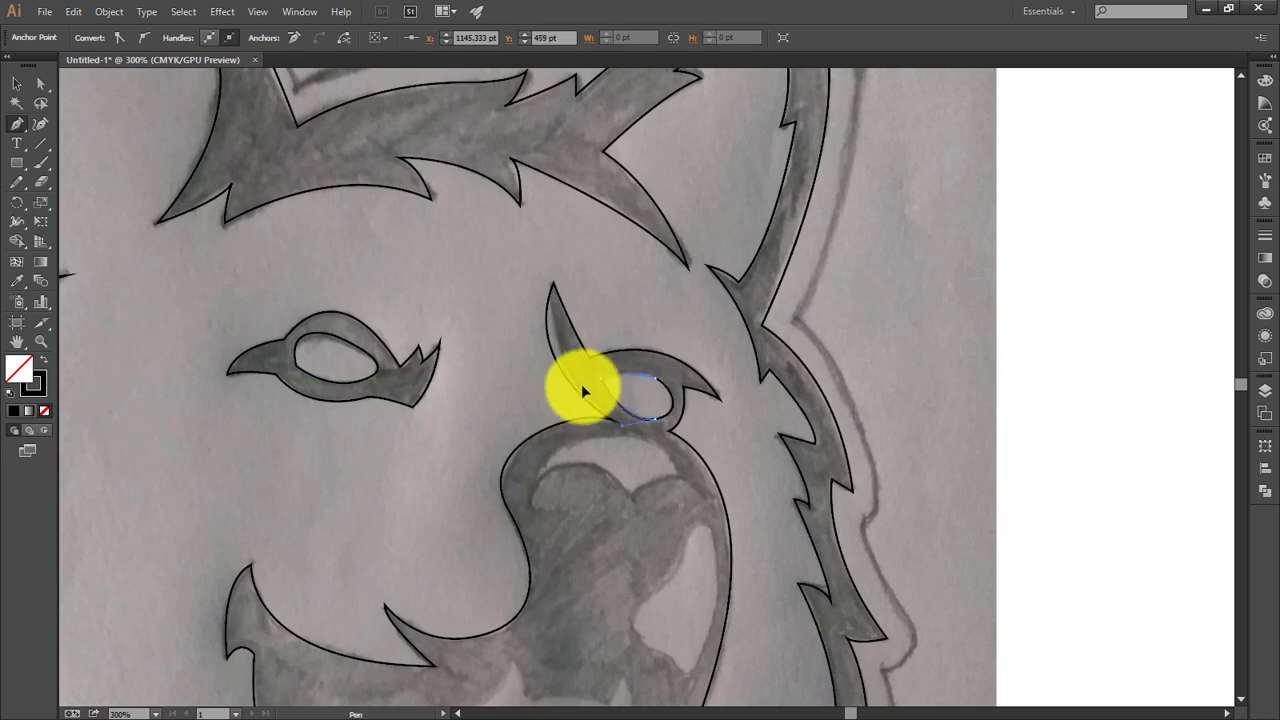
{"action": "left_click_drag", "start_coordinate": [780, 548], "coordinate": [849, 408]}
- Begin a new curved path for the arched light patch atop the muzzle
{"action": "mouse_move", "coordinate": [622, 346]}
{"action": "left_mouse_down"}
{"action": "mouse_move", "coordinate": [622, 410]}
{"action": "mouse_move", "coordinate": [730, 462]}
{"action": "left_mouse_up"}
{"action": "left_click", "coordinate": [593, 422]}
{"action": "left_click_drag", "start_coordinate": [695, 412], "coordinate": [752, 404]}
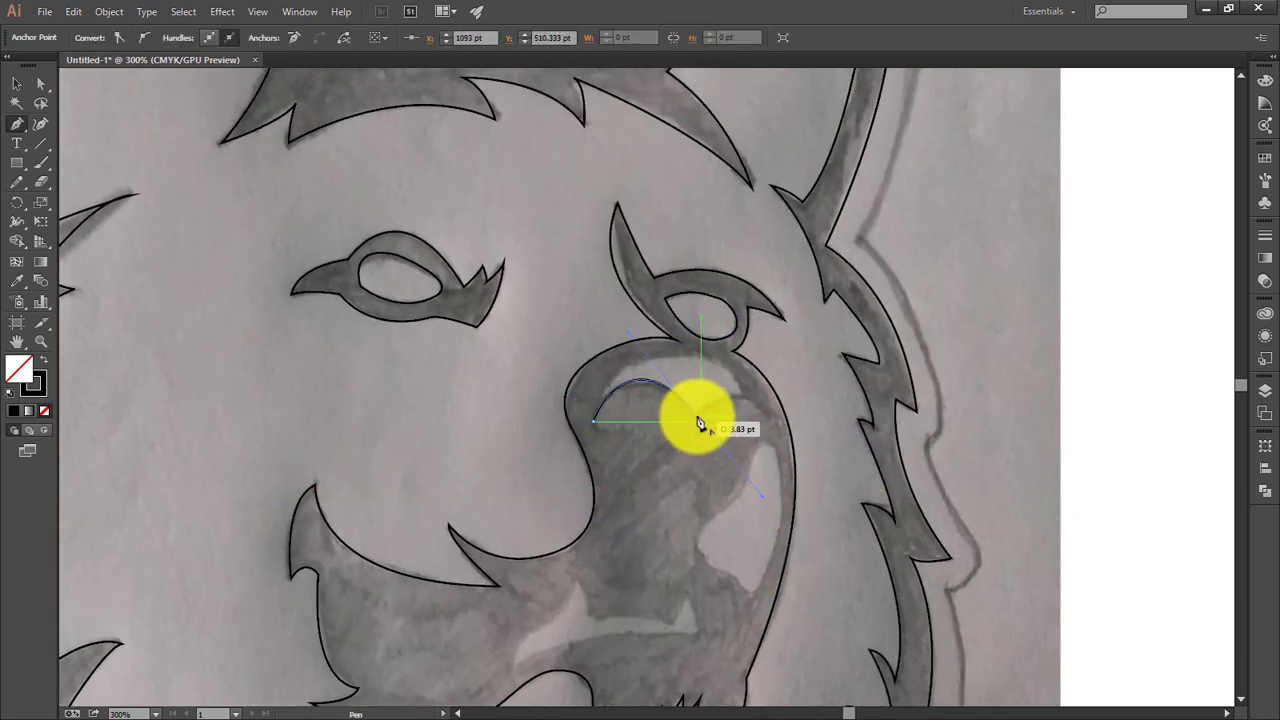
{"action": "left_click", "coordinate": [747, 397]}
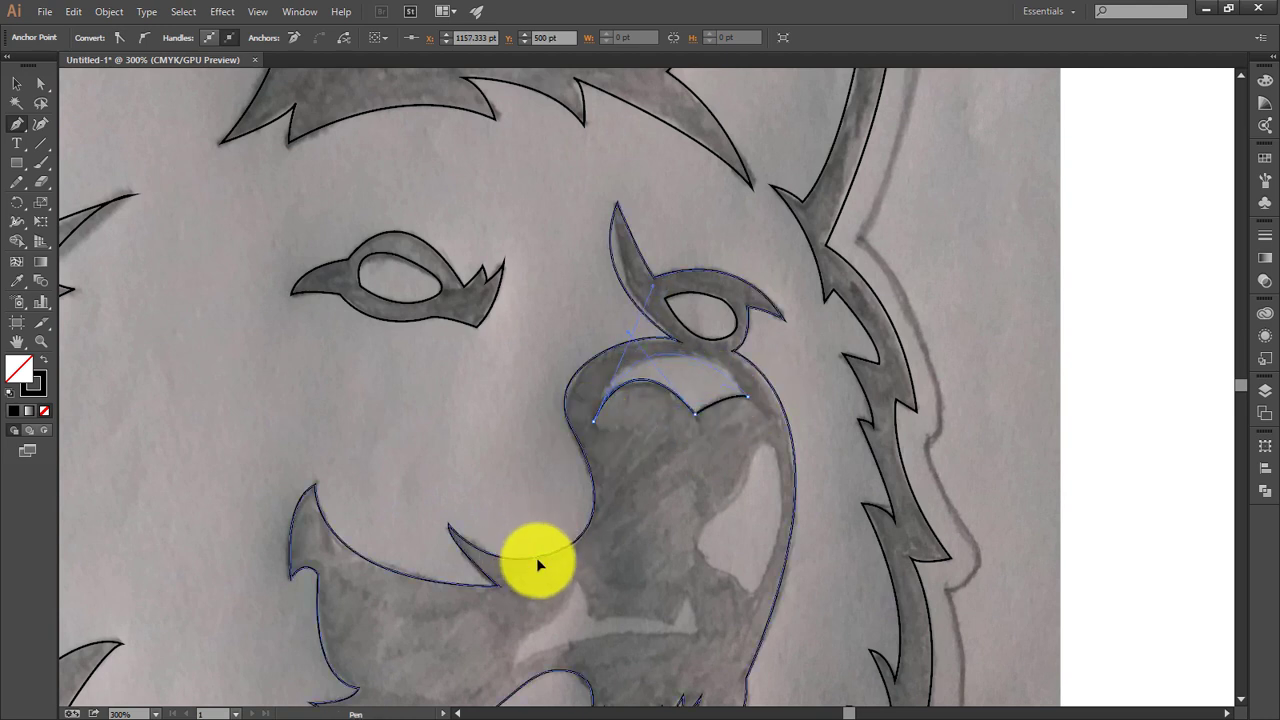
{"action": "mouse_move", "coordinate": [747, 397]}
{"action": "left_mouse_down"}
{"action": "mouse_move", "coordinate": [640, 363]}
{"action": "mouse_move", "coordinate": [595, 430]}
{"action": "mouse_move", "coordinate": [594, 468]}
{"action": "left_mouse_up"}
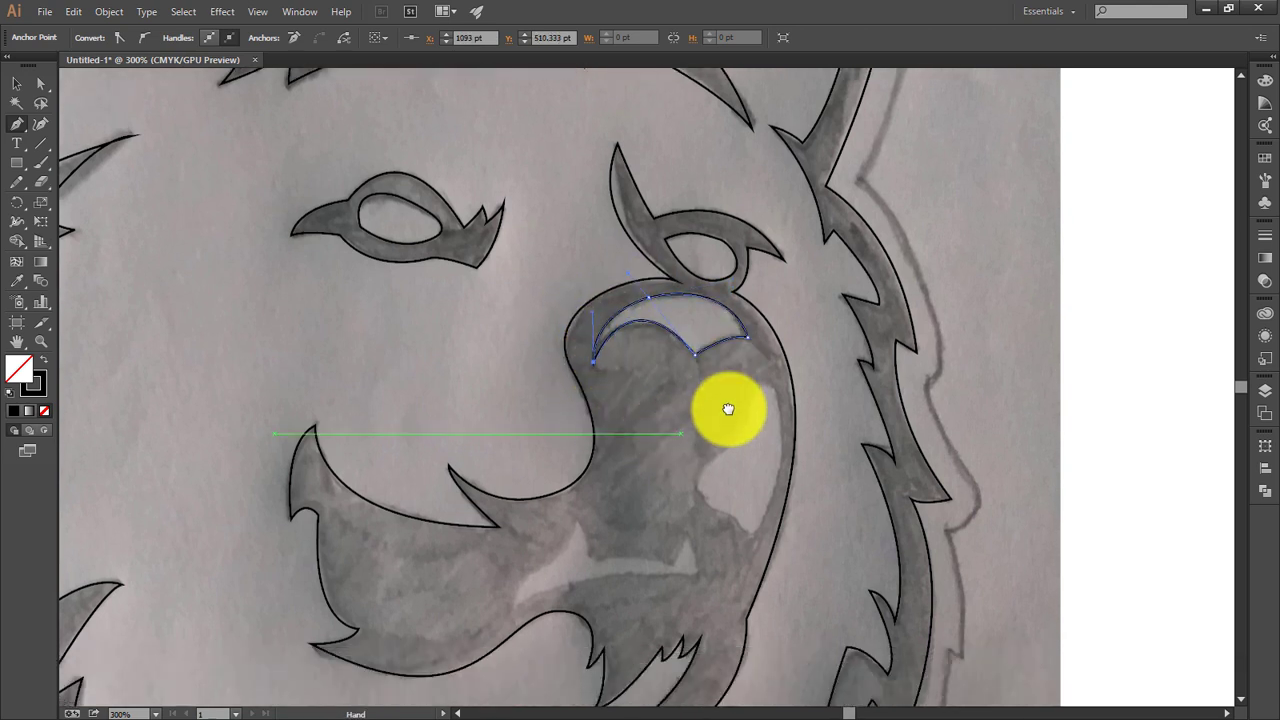
{"action": "scroll", "coordinate": [728, 409], "scroll_direction": "down", "scroll_amount": 2}
{"action": "scroll", "coordinate": [745, 440], "scroll_direction": "down", "scroll_amount": 1}
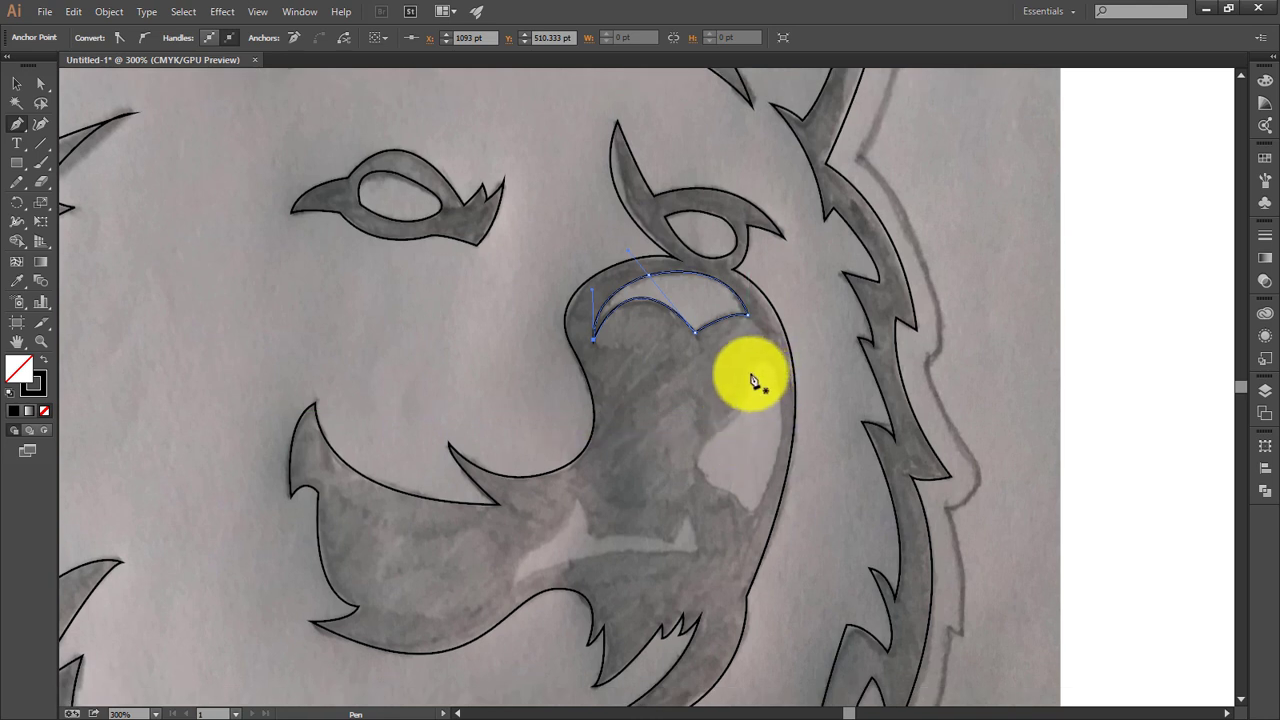
- Trace and adjust the curved edge of the pale cheek patch
{"action": "mouse_move", "coordinate": [748, 374]}
{"action": "left_mouse_down"}
{"action": "mouse_move", "coordinate": [735, 428]}
{"action": "mouse_move", "coordinate": [681, 448]}
{"action": "left_mouse_up"}
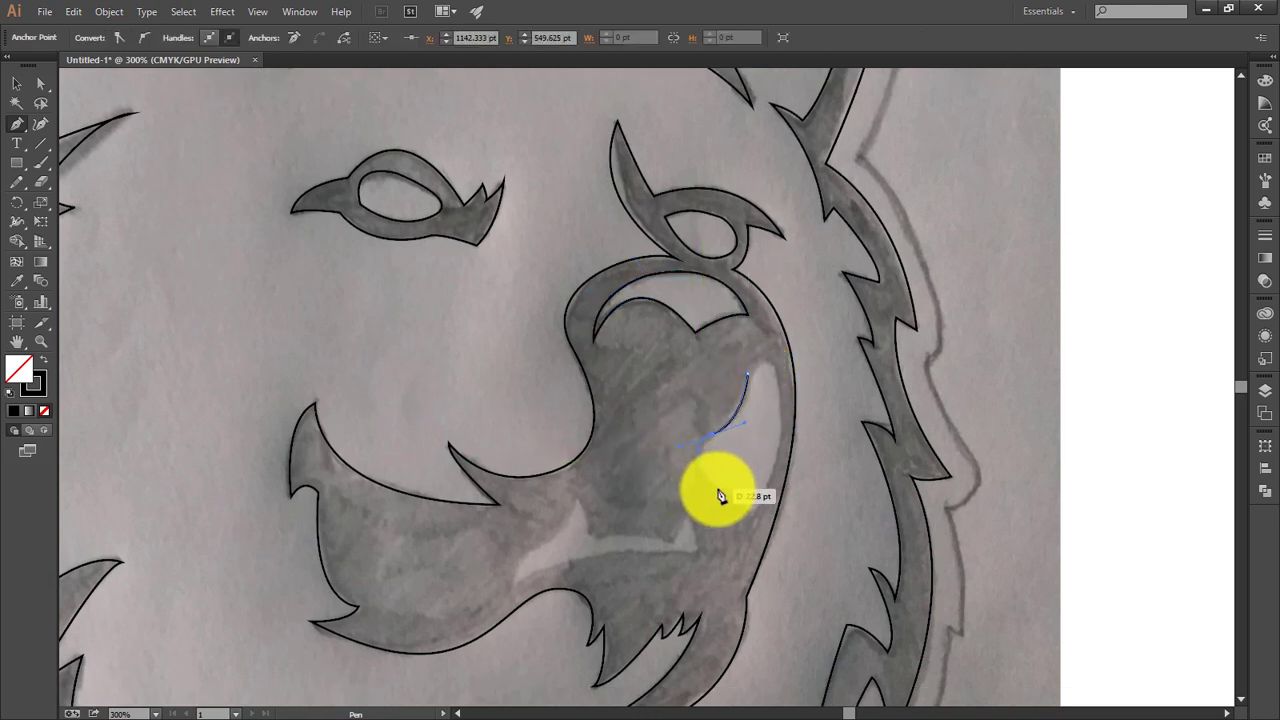
{"action": "left_click_drag", "start_coordinate": [748, 512], "coordinate": [775, 496]}
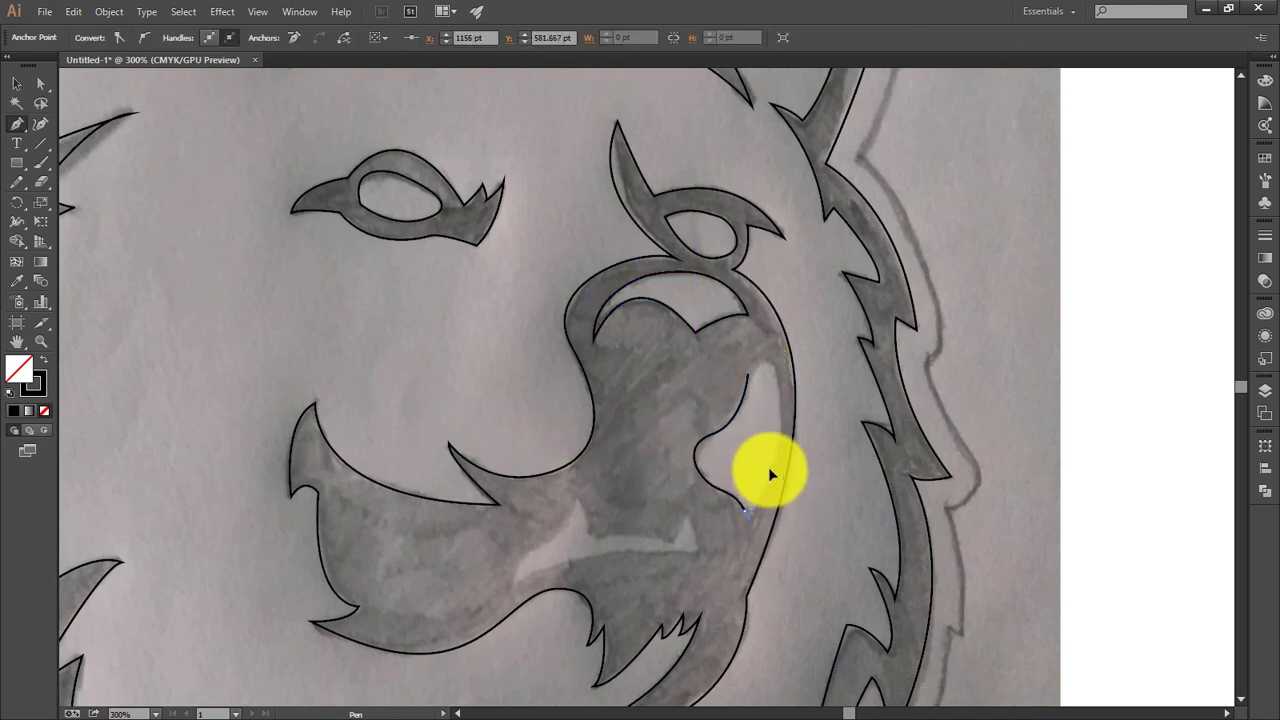
{"action": "left_click", "coordinate": [778, 466], "text": "ctrl"}
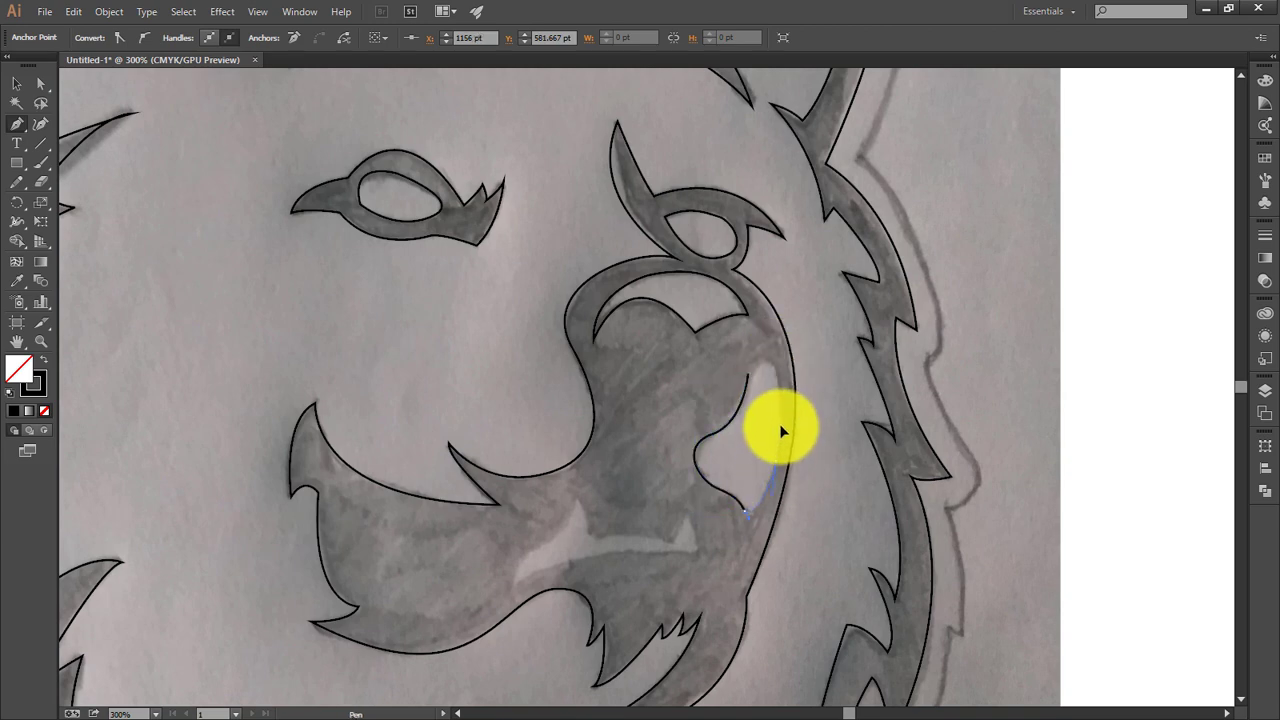
{"action": "left_click", "coordinate": [780, 374]}
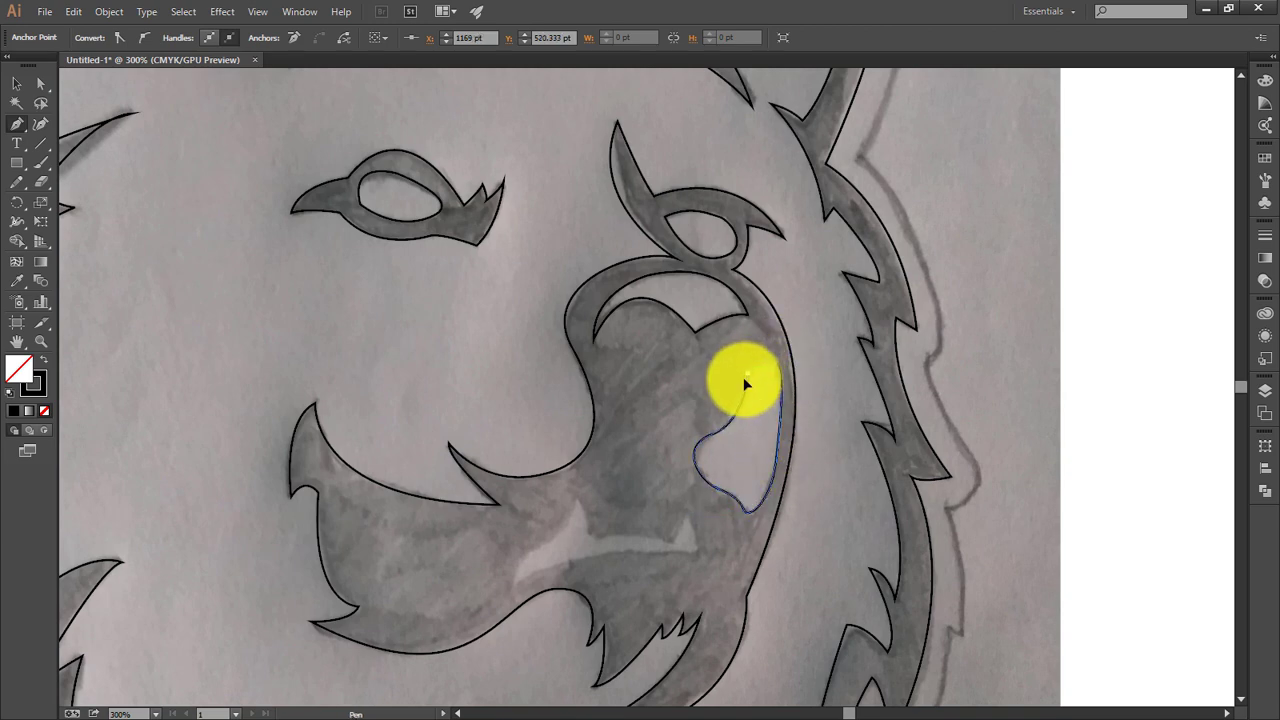
{"action": "left_click_drag", "start_coordinate": [742, 402], "coordinate": [804, 218]}
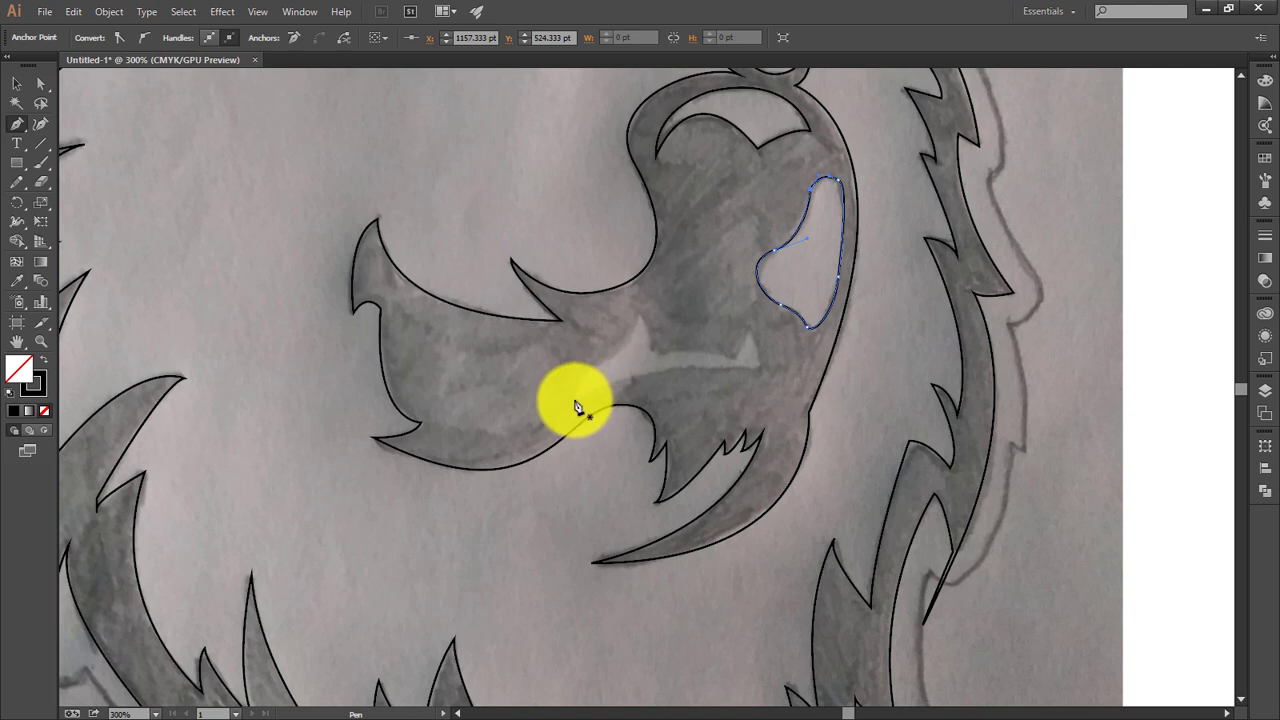
- Draw the teeth line across the muzzle with two pointed fangs
{"action": "left_click", "coordinate": [578, 398]}
{"action": "left_click_drag", "start_coordinate": [757, 370], "coordinate": [845, 395]}
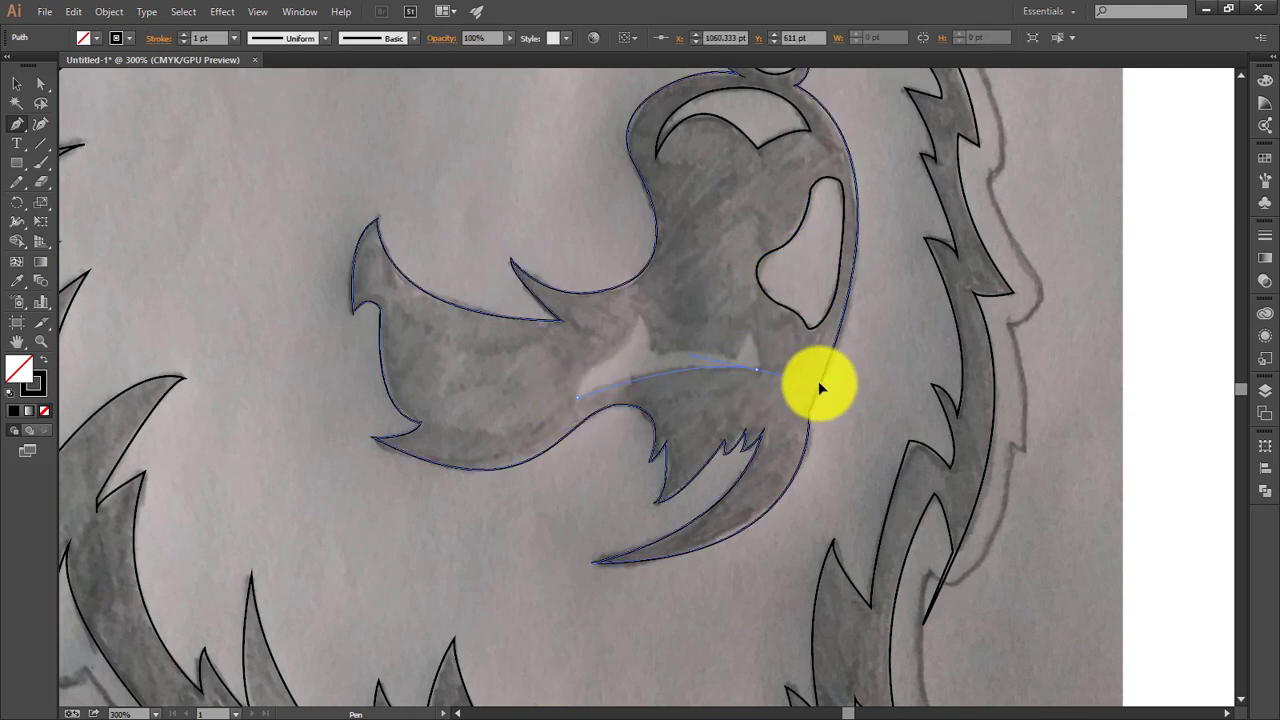
{"action": "left_click", "coordinate": [757, 370]}
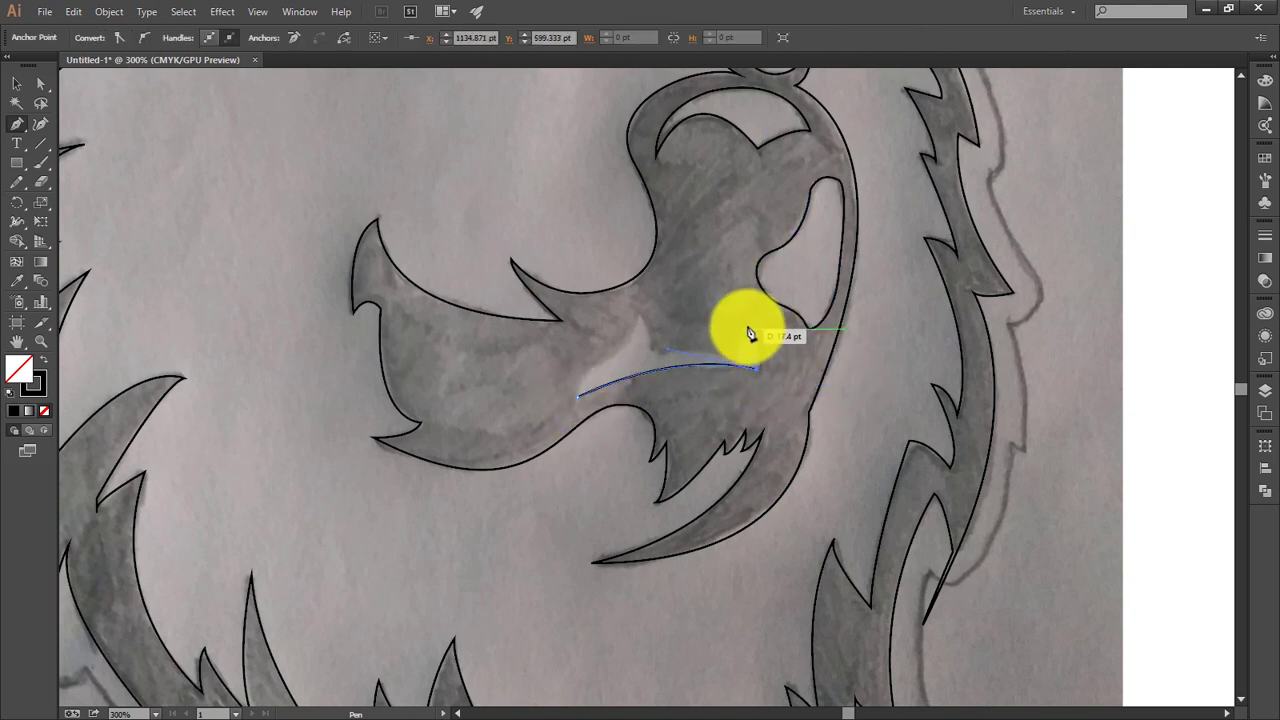
{"action": "left_click", "coordinate": [742, 324]}
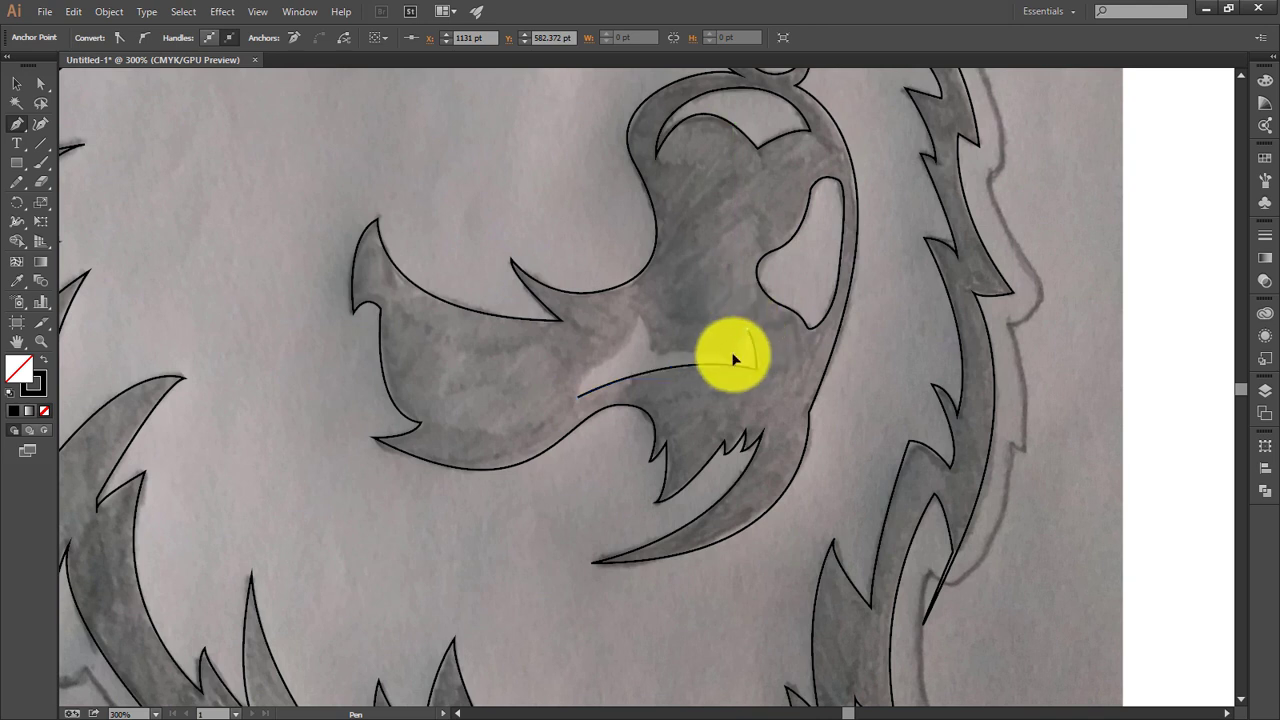
{"action": "left_click", "coordinate": [656, 360], "text": "ctrl"}
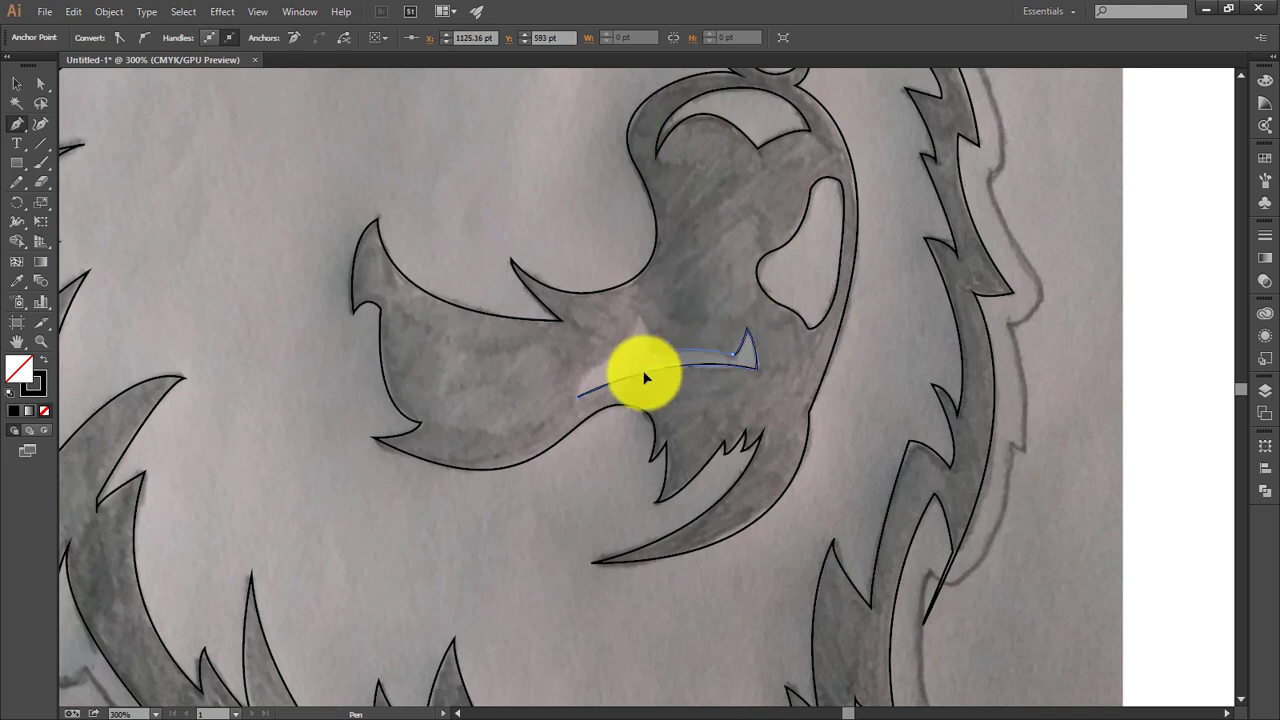
{"action": "left_click", "coordinate": [655, 353]}
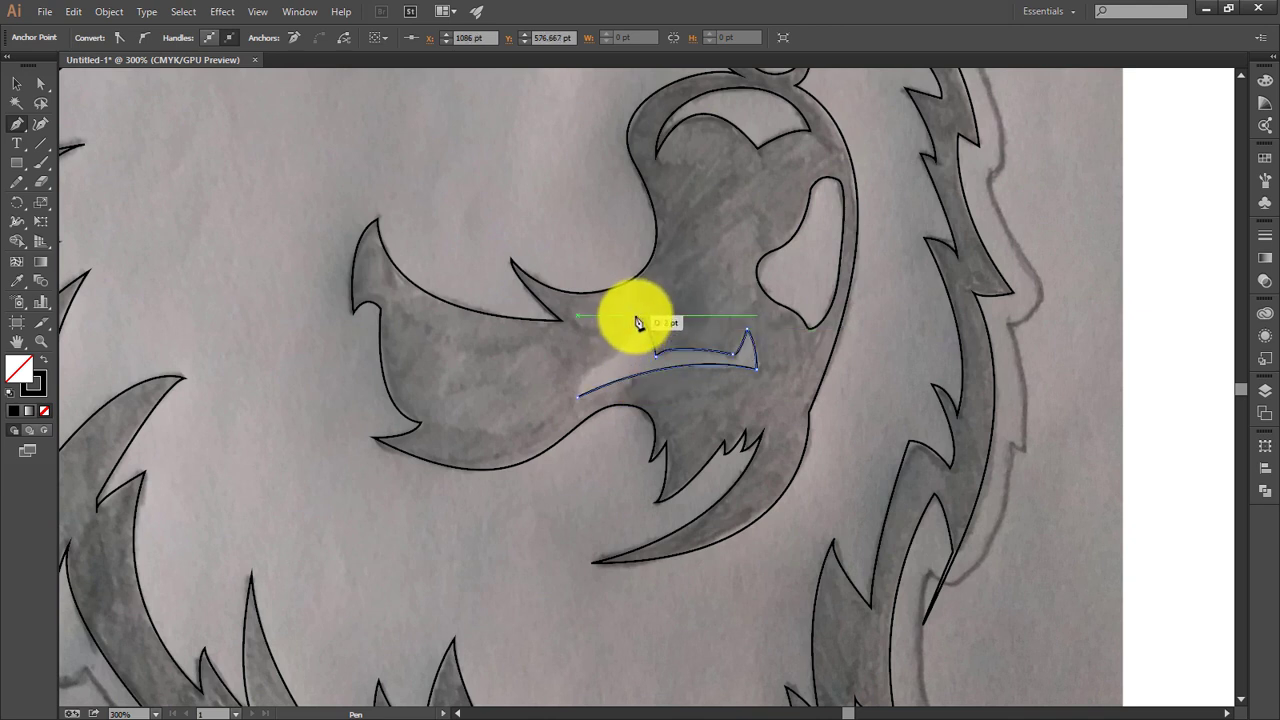
{"action": "left_click", "coordinate": [605, 360]}
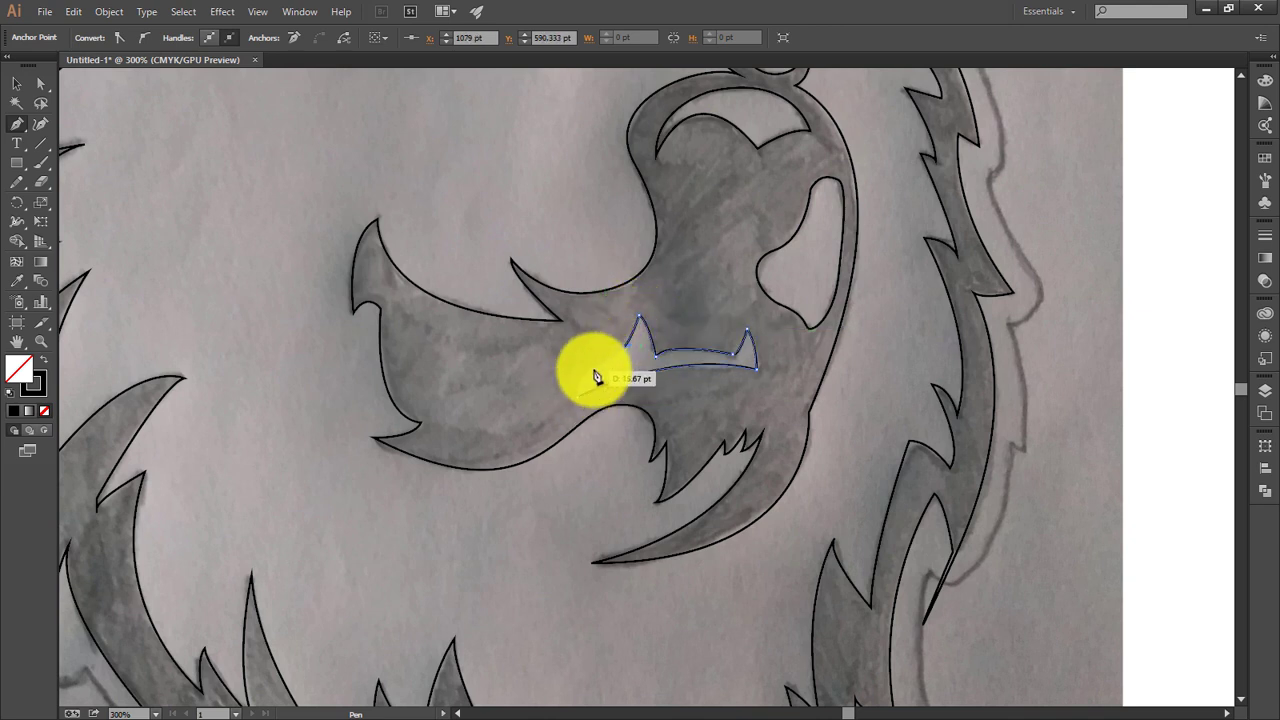
{"action": "left_click", "coordinate": [578, 400]}
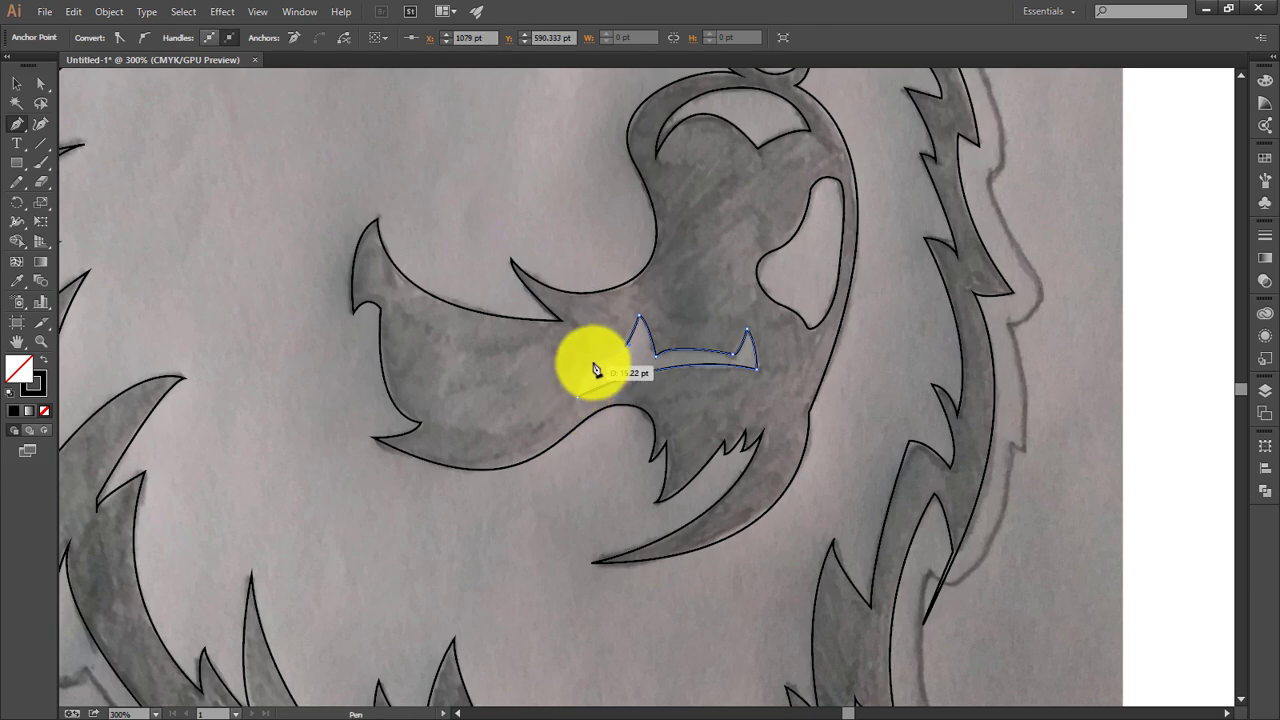
- Undo the misplaced fang segments and redraw the fang's left edge as a curve
{"action": "key", "text": "ctrl+plus"}
{"action": "key", "text": "ctrl+plus"}
{"action": "key", "text": "ctrl+plus"}
{"action": "left_click_drag", "start_coordinate": [609, 357], "coordinate": [754, 289]}
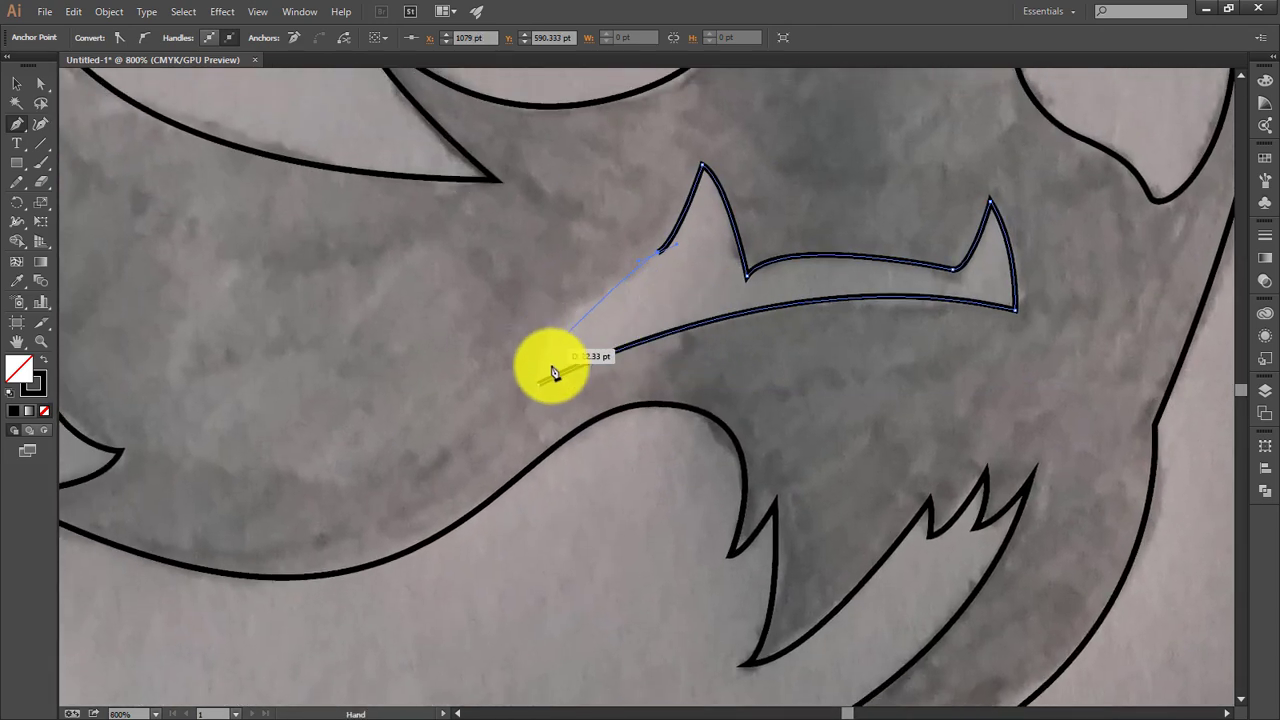
{"action": "key", "text": "ctrl+z"}
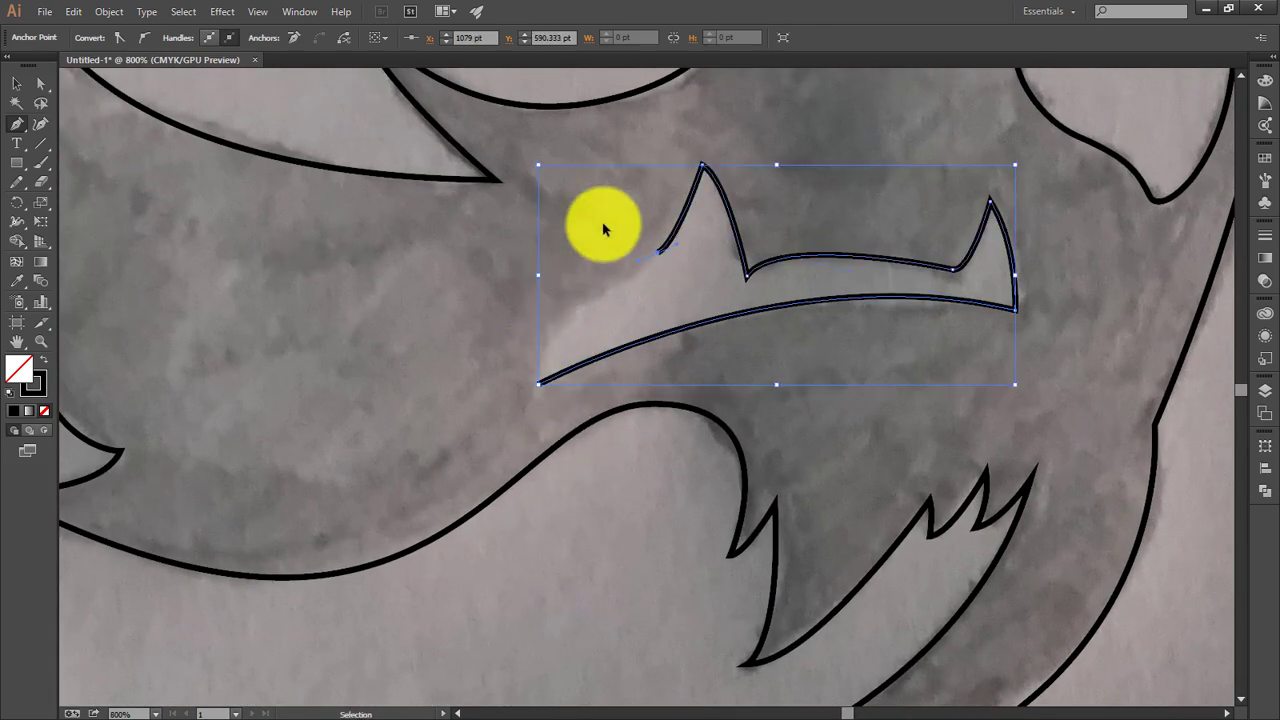
{"action": "key", "text": "ctrl+z"}
{"action": "key", "text": "ctrl"}
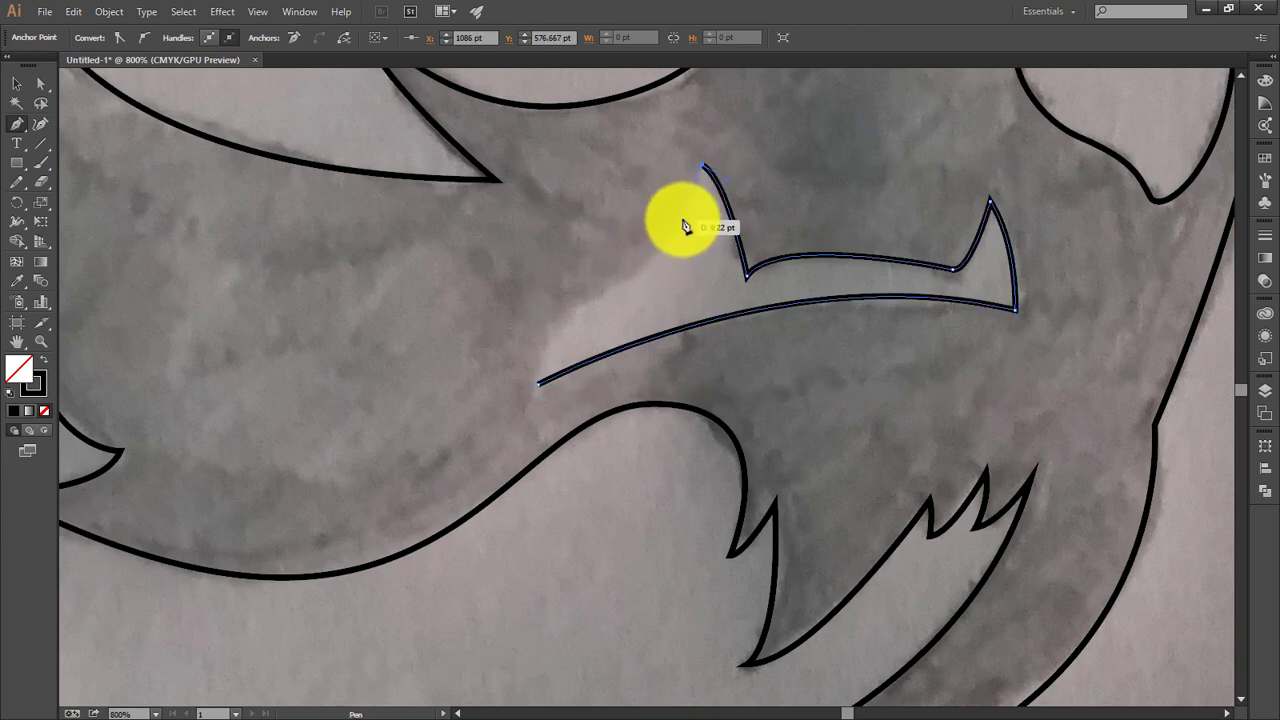
{"action": "key", "text": "ctrl"}
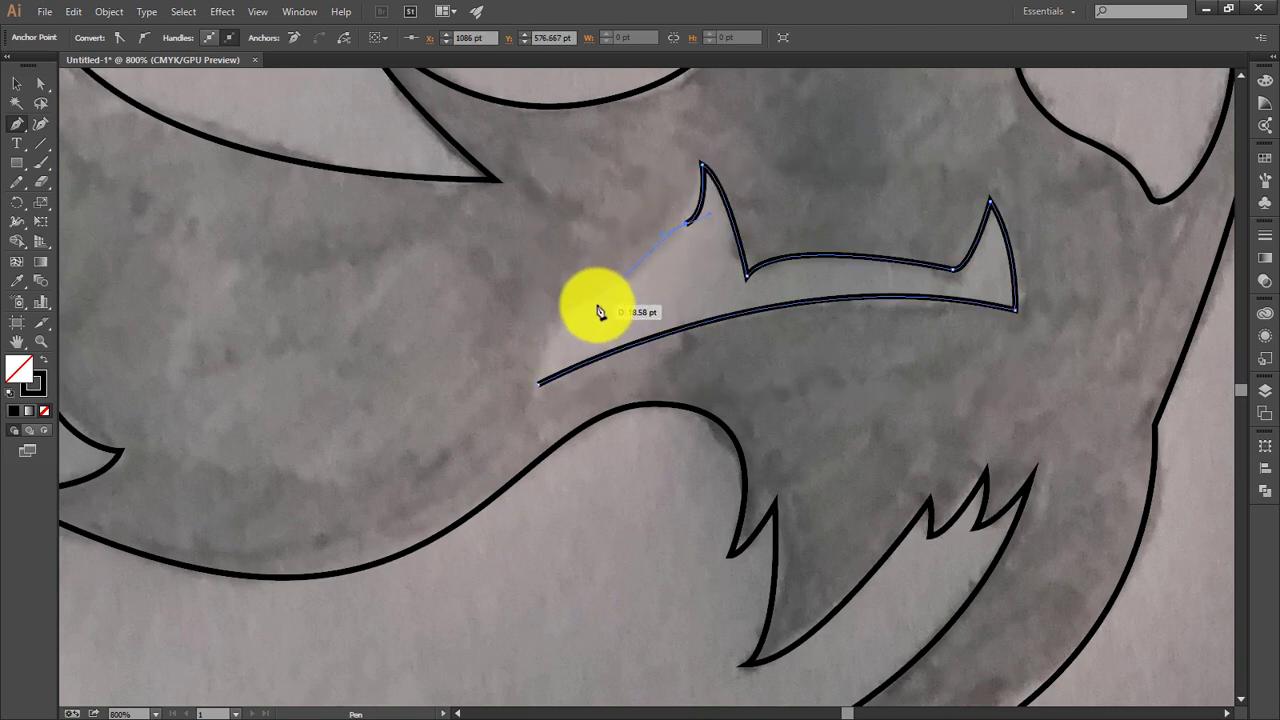
{"action": "left_click_drag", "start_coordinate": [643, 270], "coordinate": [586, 287]}
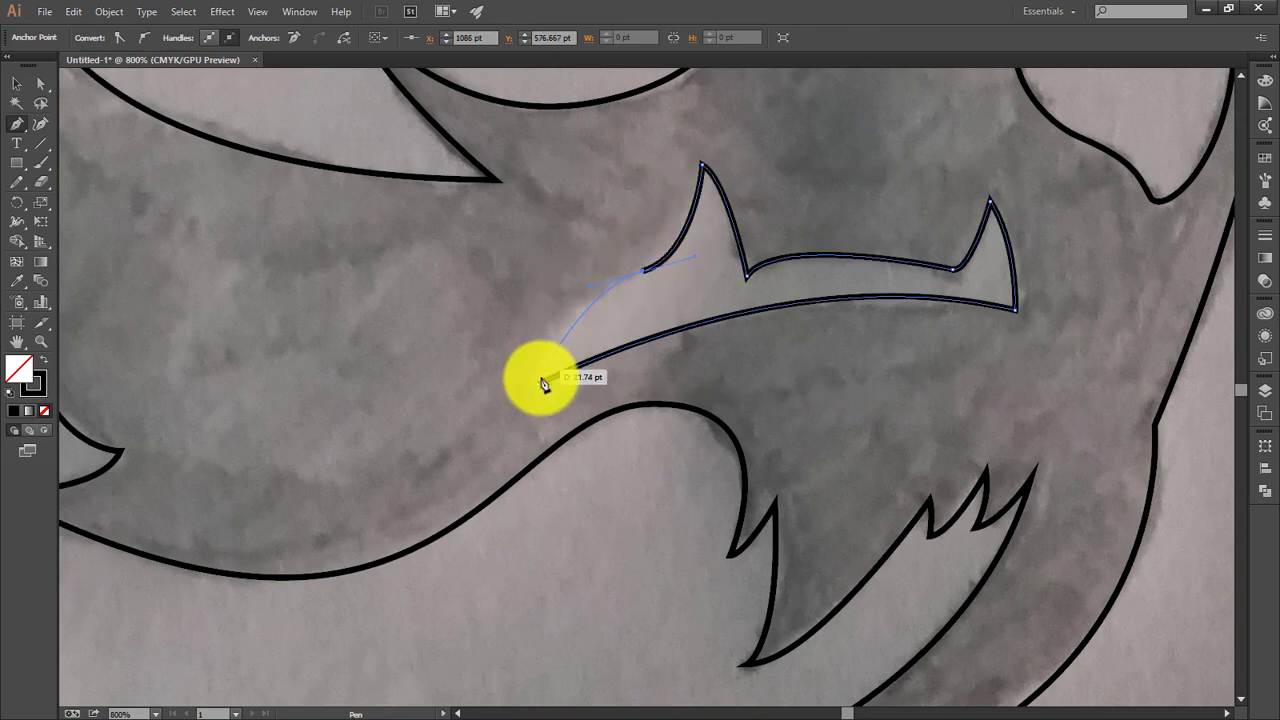
- Fill the wolf face path with the light grey swatch
{"action": "key", "text": "ctrl+0"}
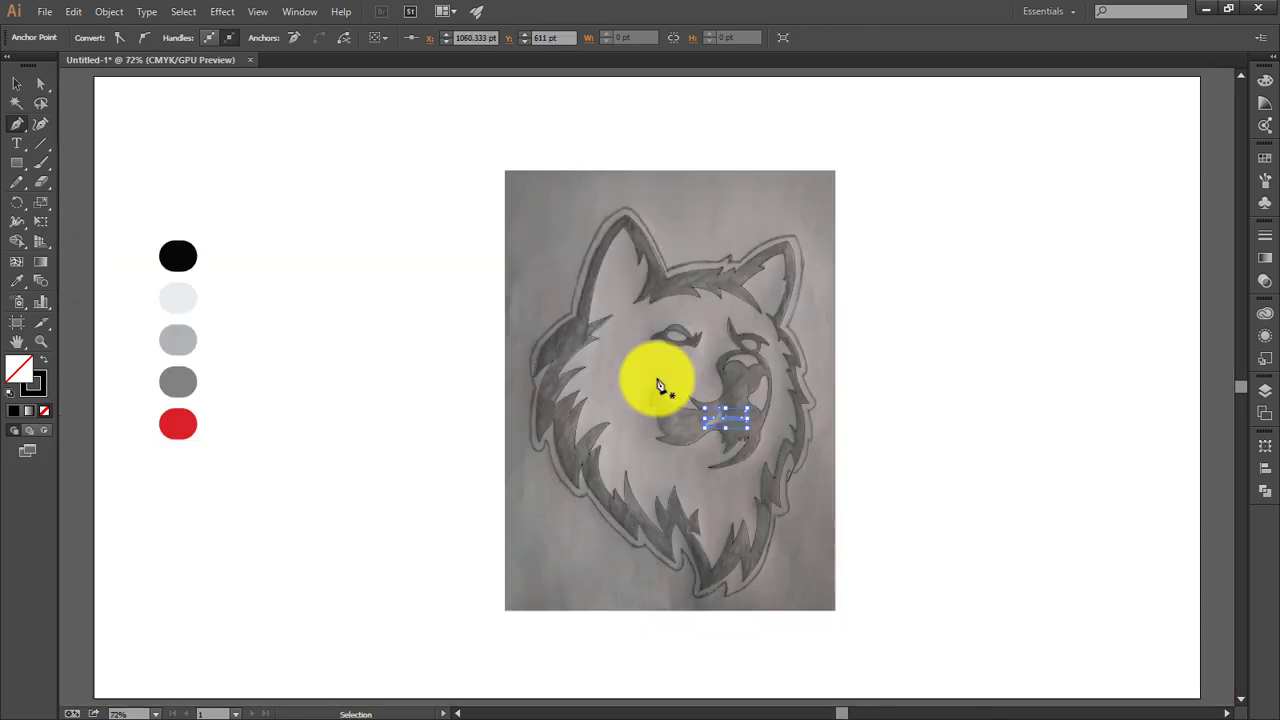
{"action": "left_click", "coordinate": [17, 84]}
{"action": "left_click", "coordinate": [849, 346]}
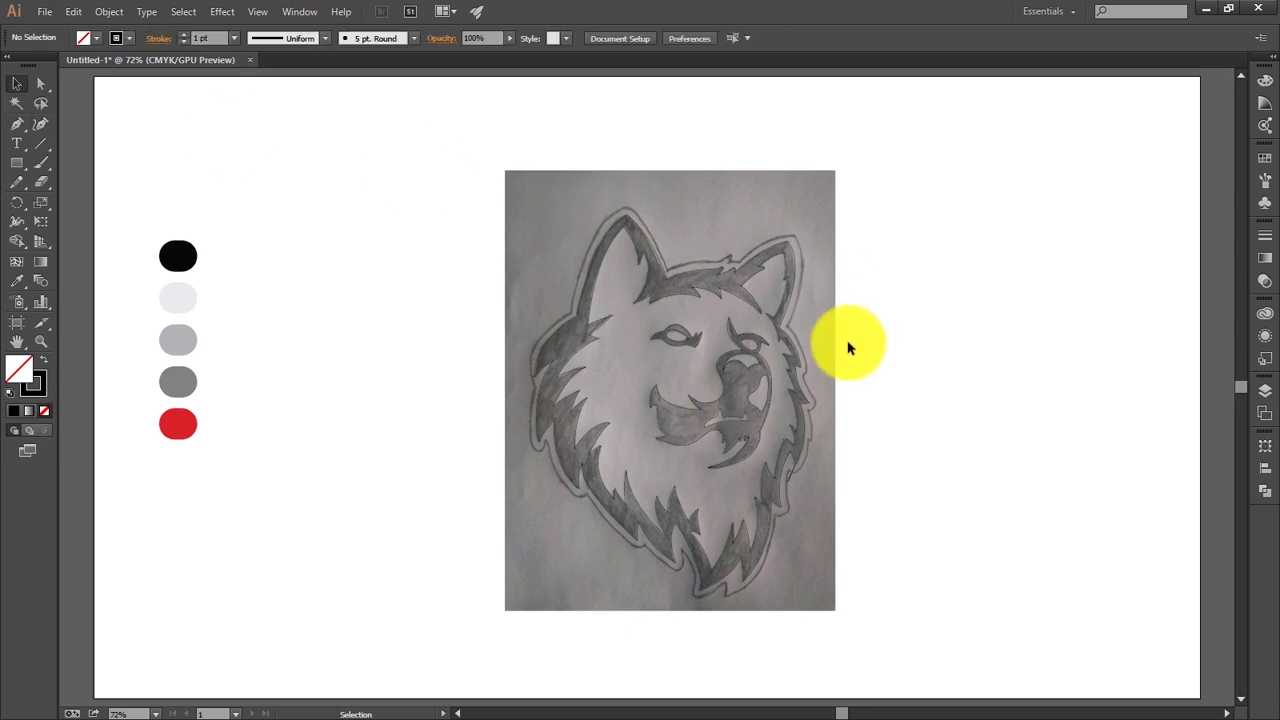
{"action": "left_click", "coordinate": [597, 346]}
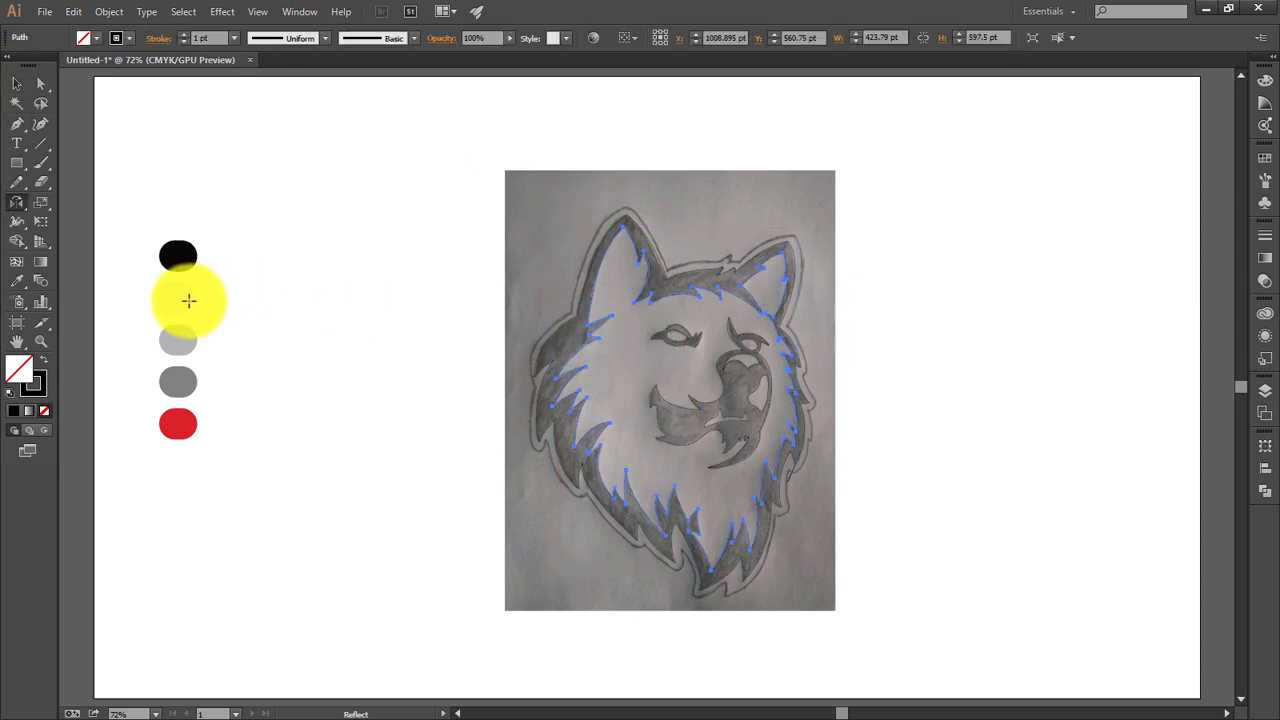
{"action": "left_click", "coordinate": [41, 84]}
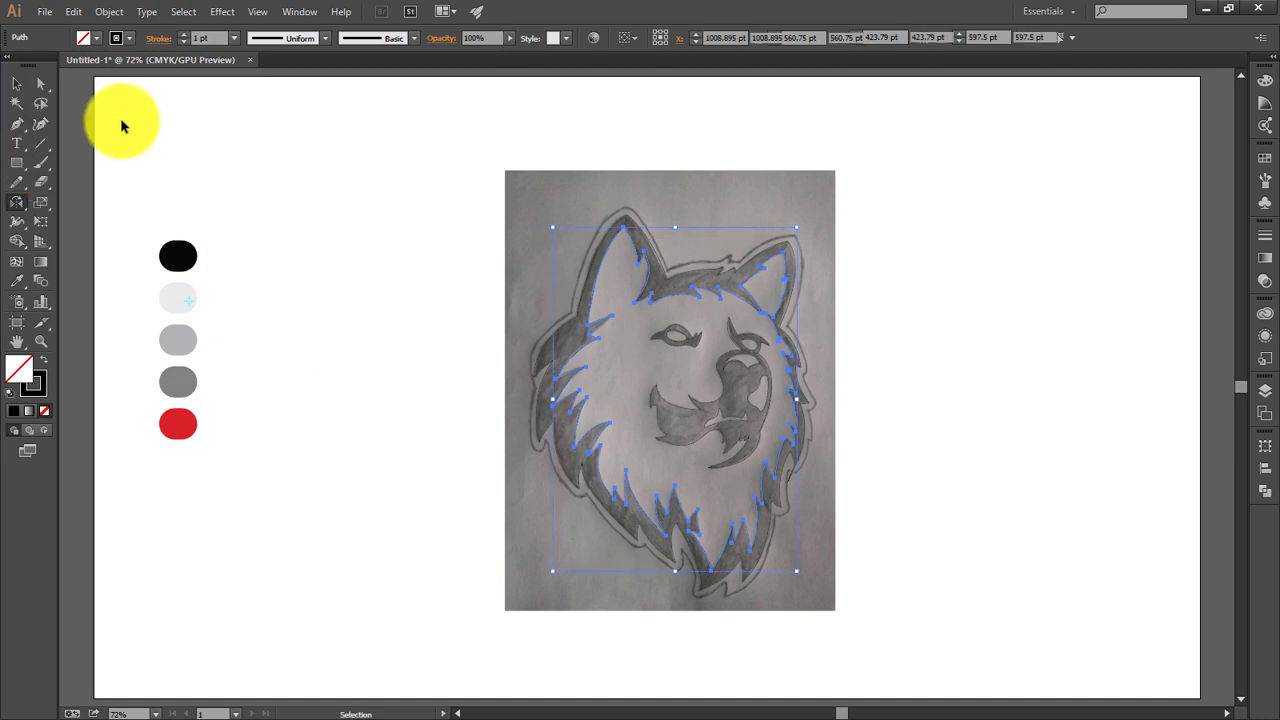
{"action": "left_click", "coordinate": [17, 85]}
{"action": "left_click", "coordinate": [597, 346]}
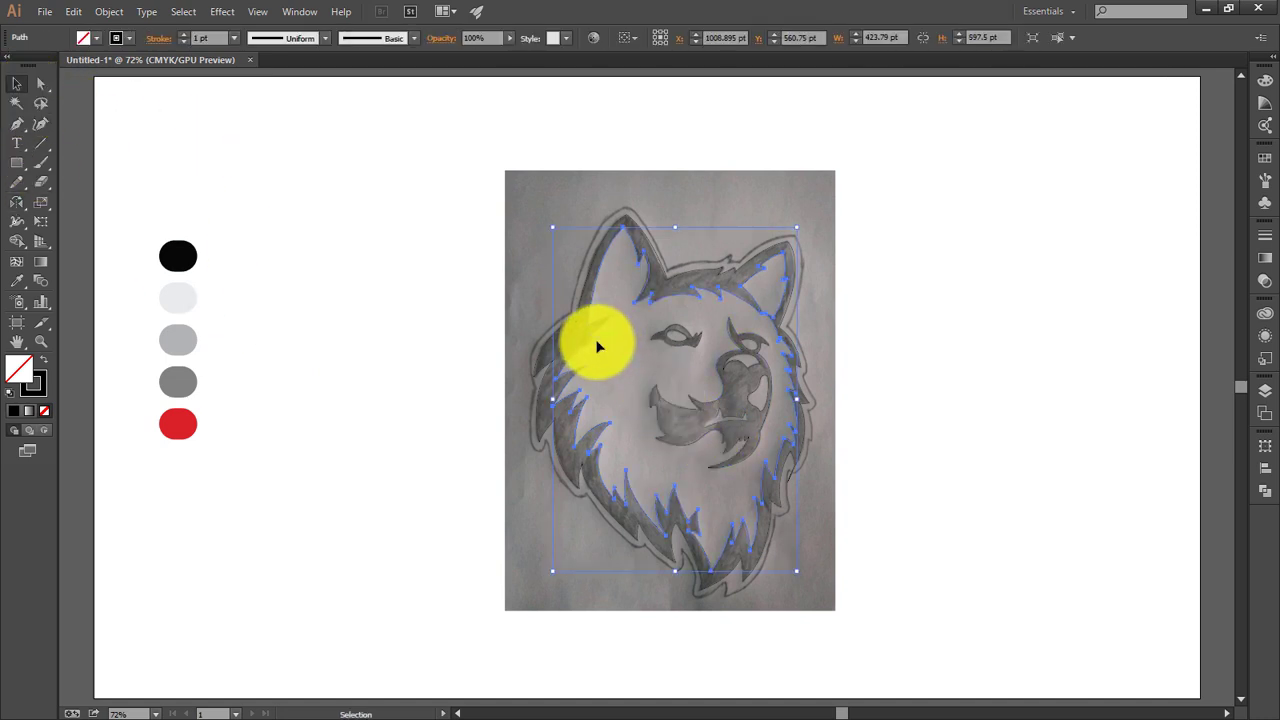
{"action": "left_click", "coordinate": [180, 293]}
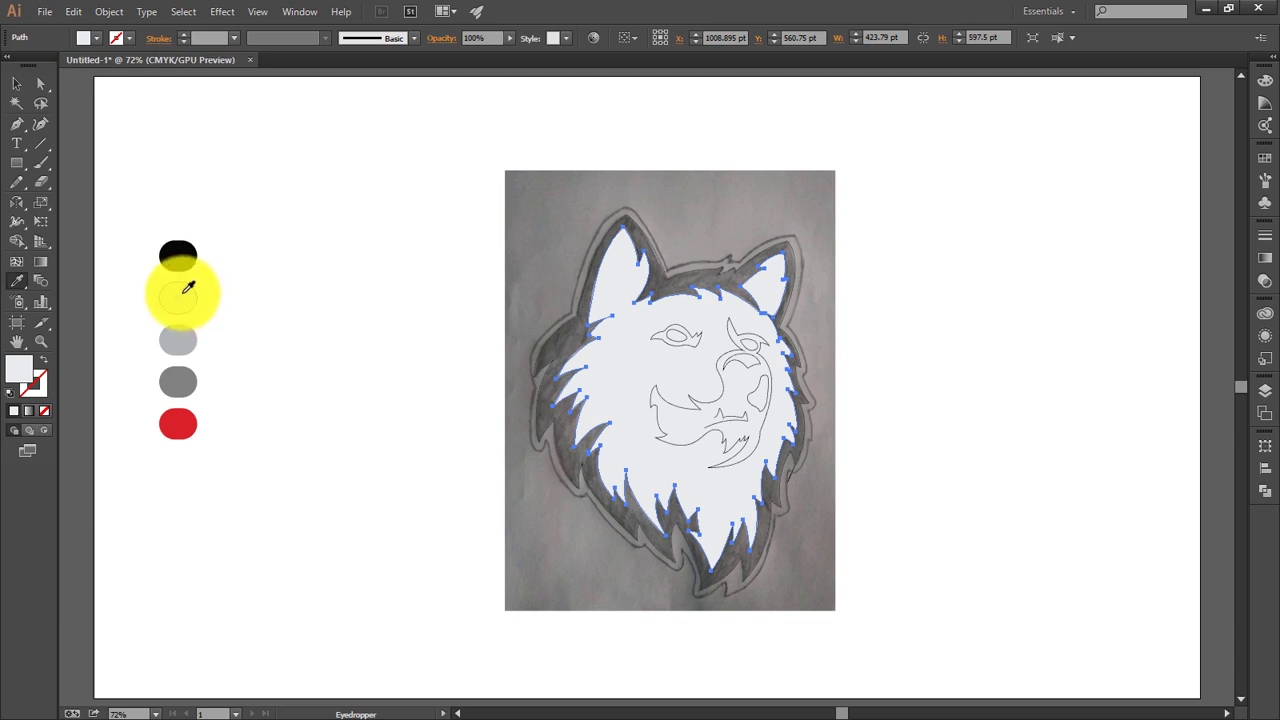
- Fill the inner mouth shape with black
{"action": "key", "text": "v"}
{"action": "left_click", "coordinate": [700, 447]}
{"action": "key", "text": "i"}
{"action": "left_click", "coordinate": [178, 256]}
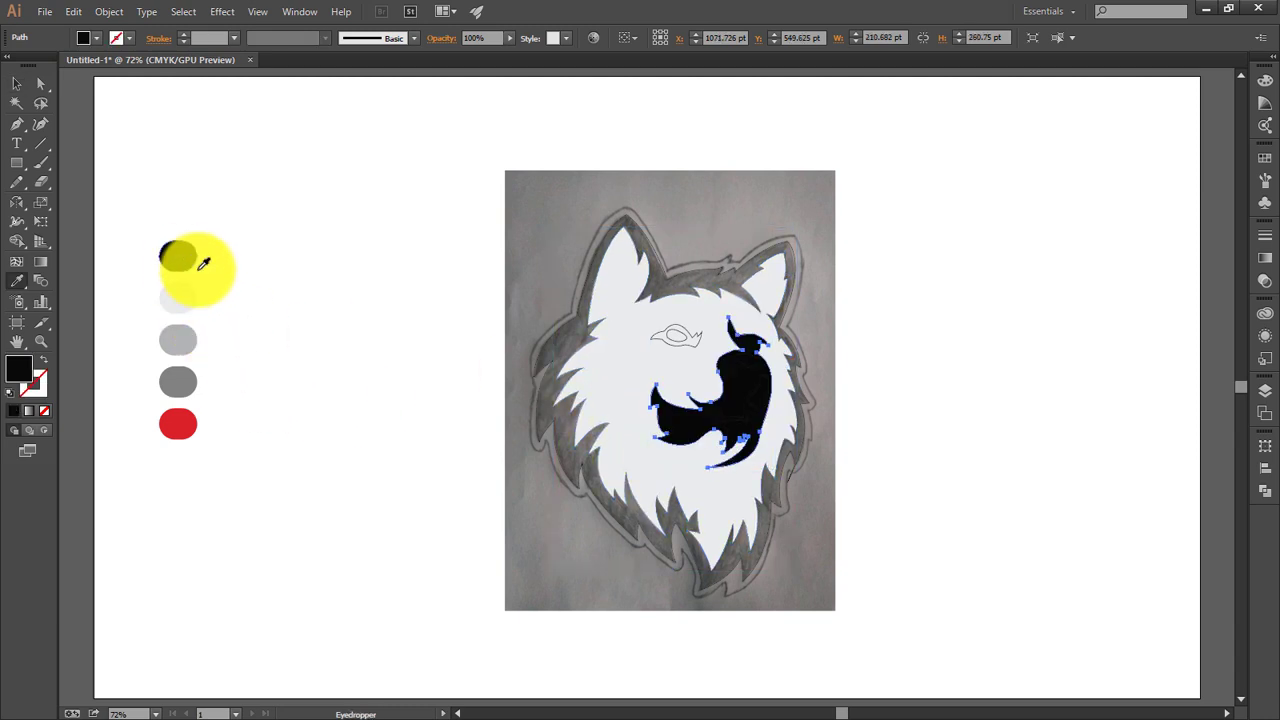
- Fill the eye shapes with the white swatch
{"action": "key", "text": "v"}
{"action": "left_click", "coordinate": [757, 345]}
{"action": "left_click", "coordinate": [666, 334]}
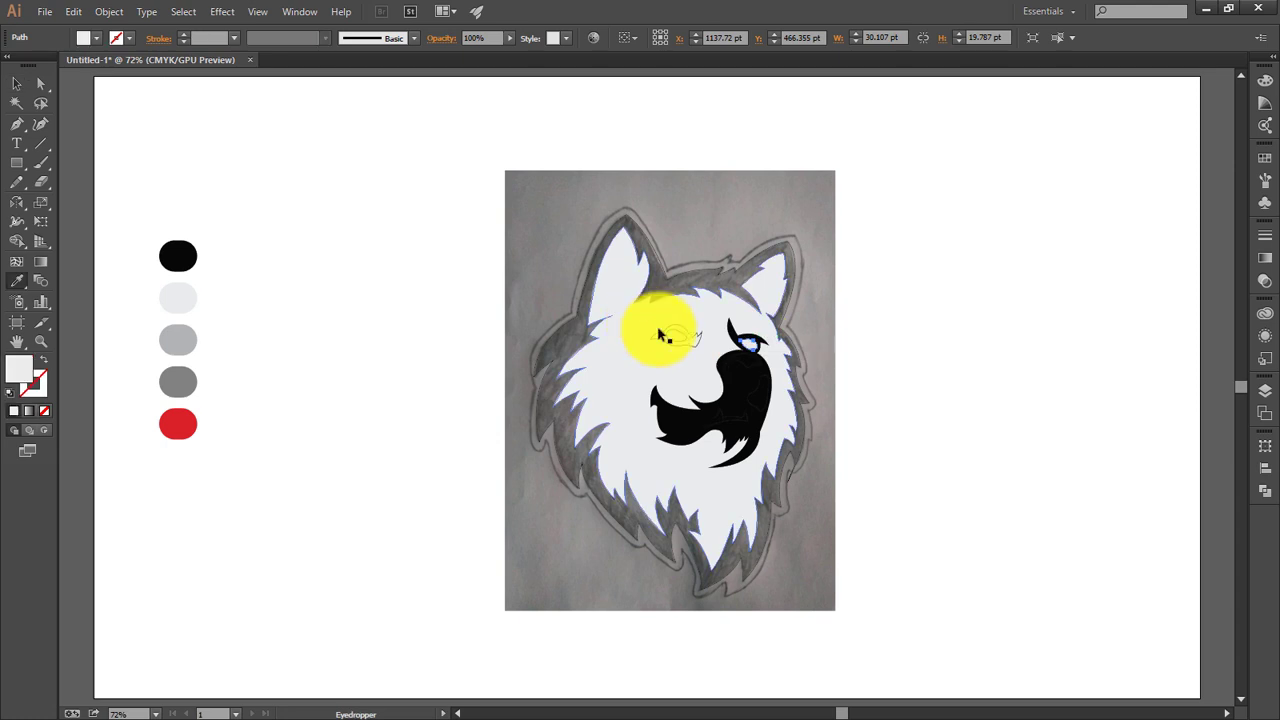
{"action": "key", "text": "i"}
{"action": "key", "text": "v"}
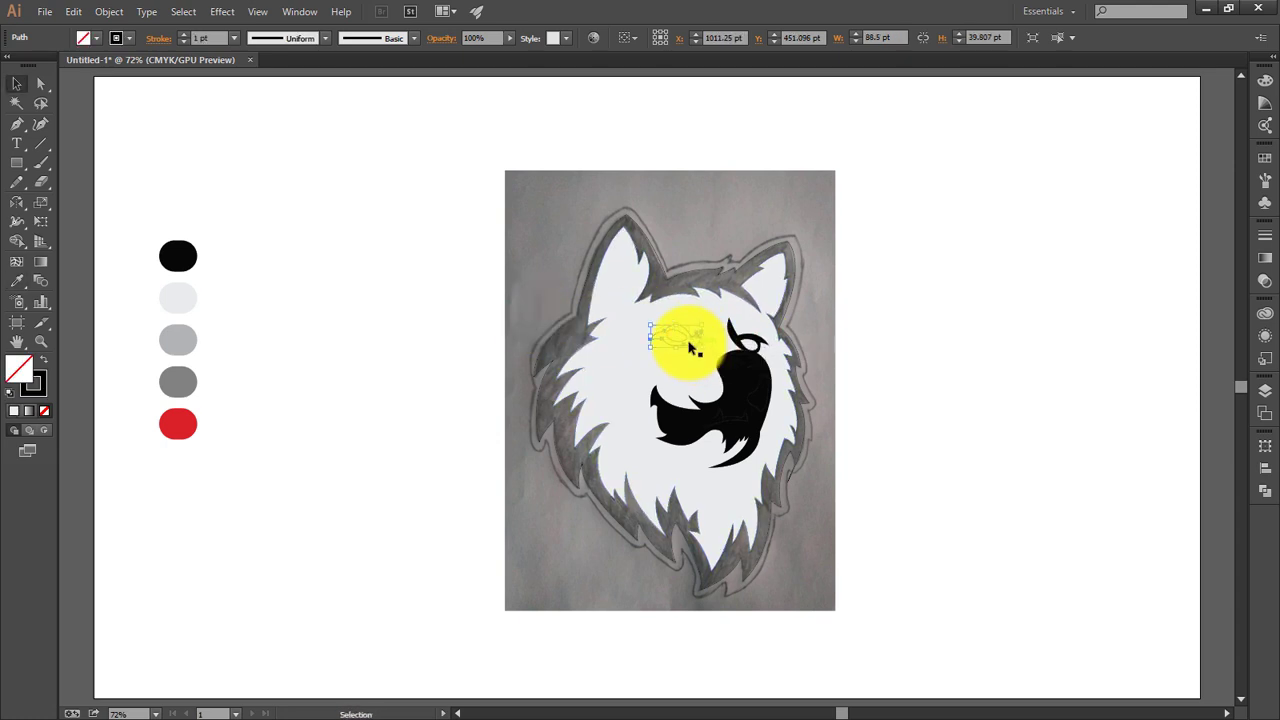
{"action": "left_click", "coordinate": [700, 343]}
{"action": "key", "text": "i"}
{"action": "key", "text": "v"}
{"action": "left_click", "coordinate": [671, 337]}
{"action": "key", "text": "i"}
{"action": "left_click", "coordinate": [178, 297]}
{"action": "key", "text": "v"}
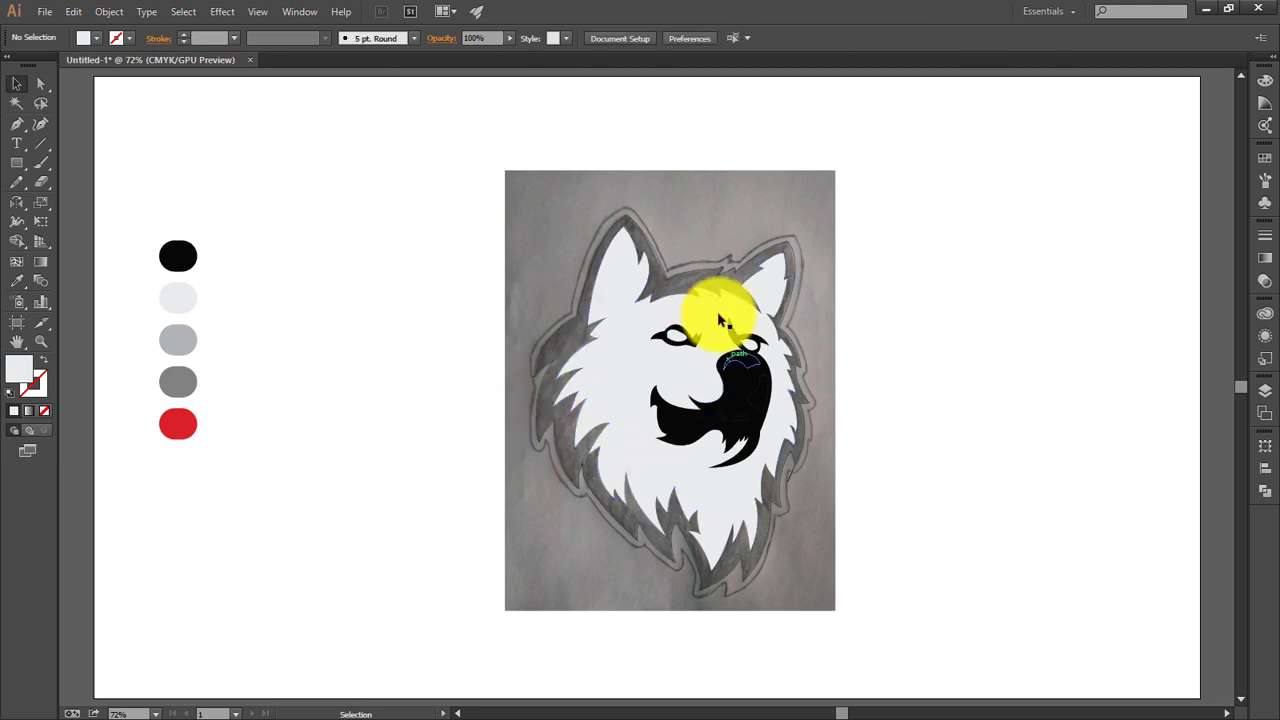
- Fill the wolf's outer outline path with black
{"action": "left_click", "coordinate": [694, 266]}
{"action": "key", "text": "i"}
{"action": "left_click", "coordinate": [198, 246]}
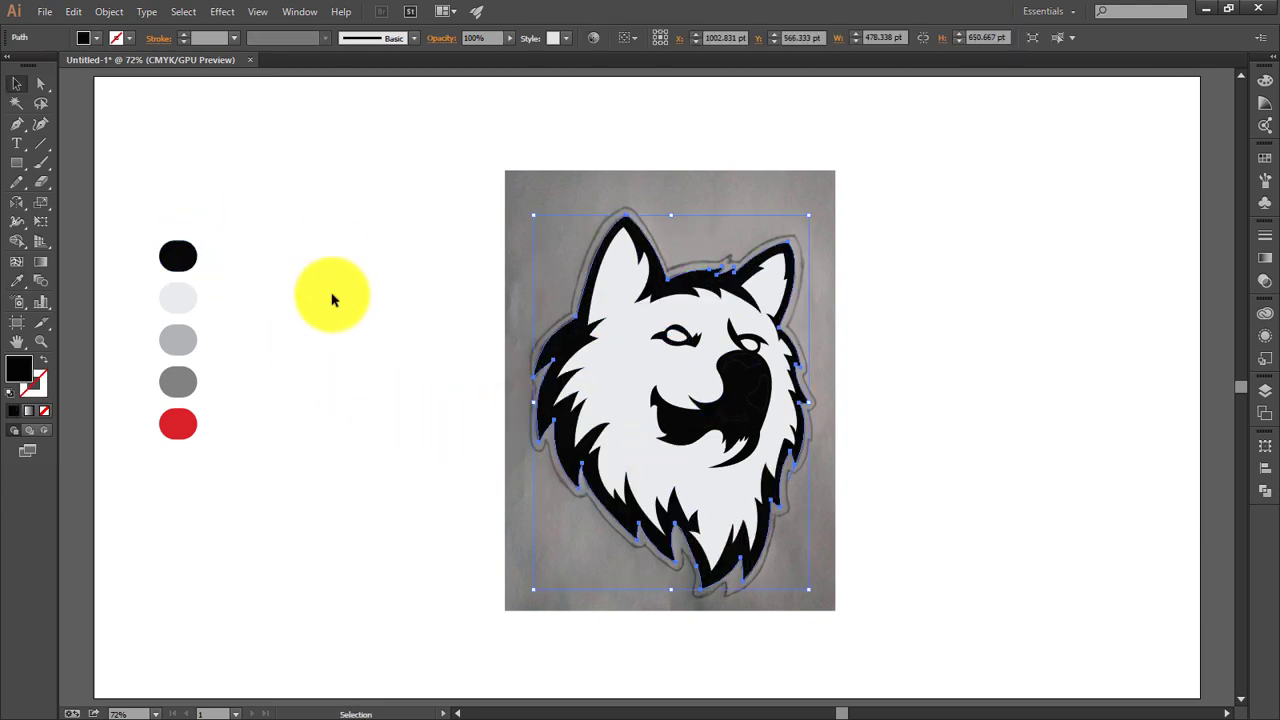
{"action": "left_click", "coordinate": [329, 306]}
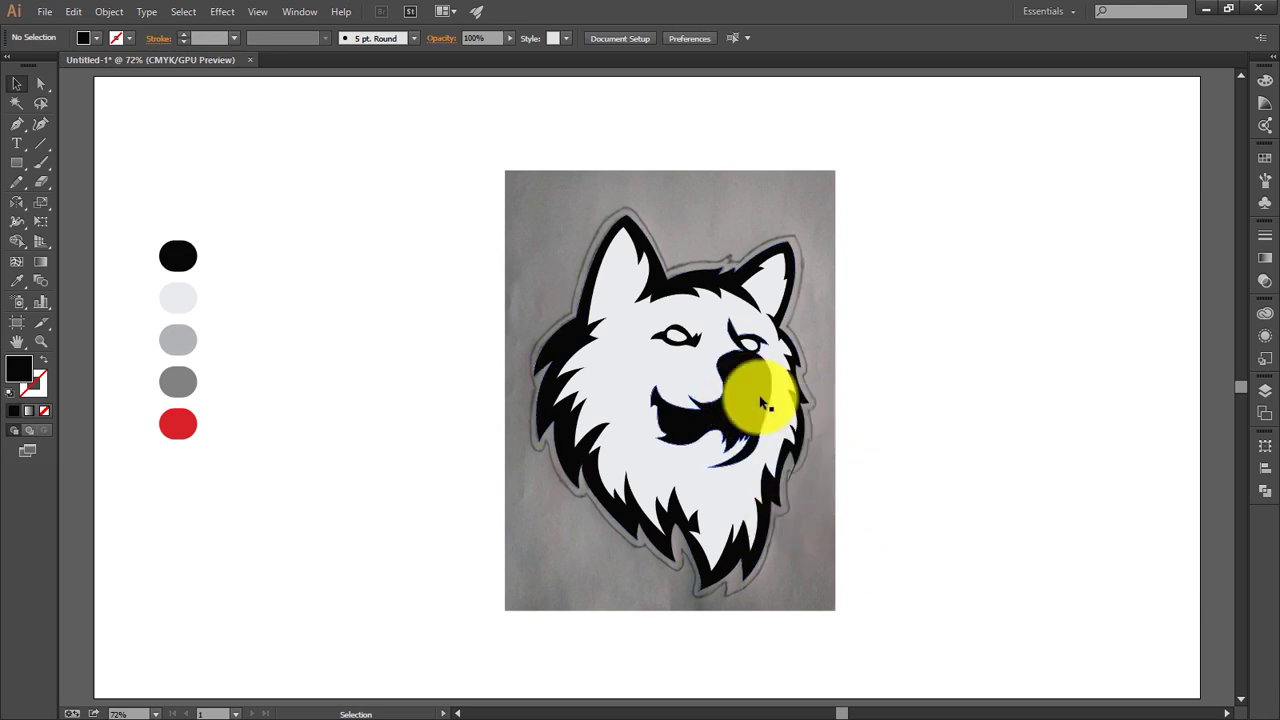
- Colour the nose highlight light grey and the cheek shape beside it grey
{"action": "left_click", "coordinate": [749, 366]}
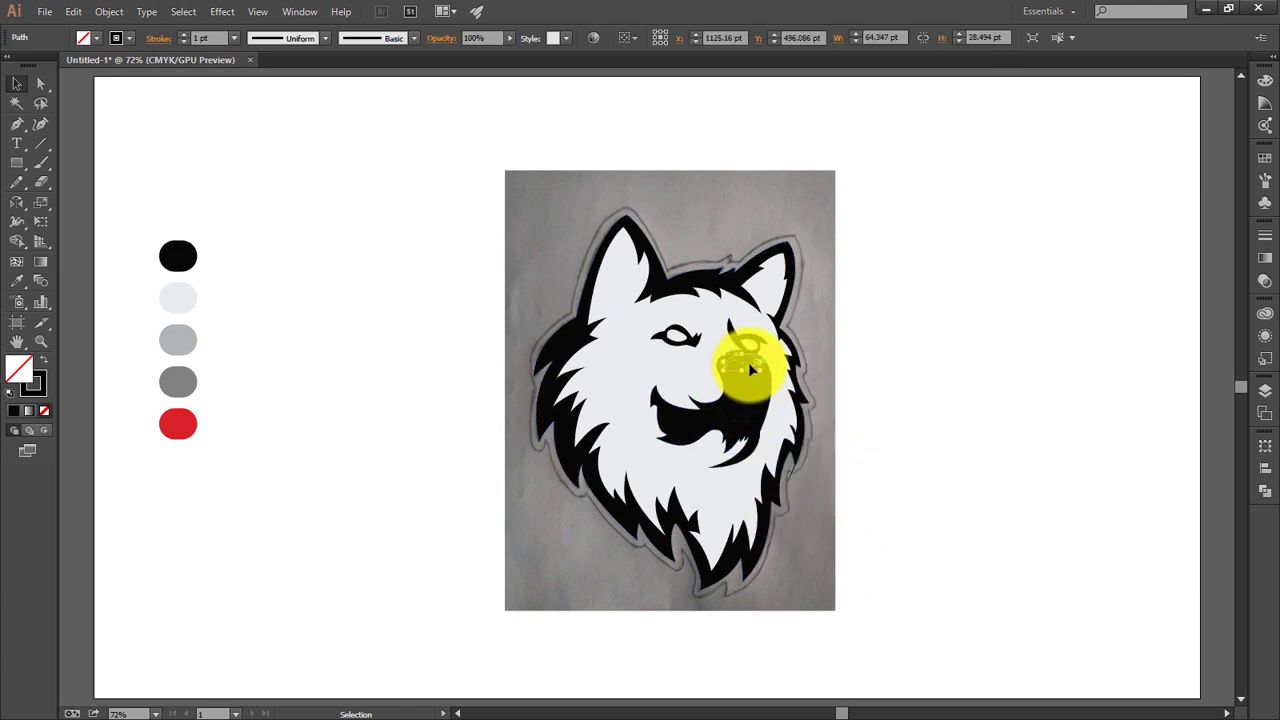
{"action": "key", "text": "i"}
{"action": "left_click", "coordinate": [178, 338]}
{"action": "key", "text": "v"}
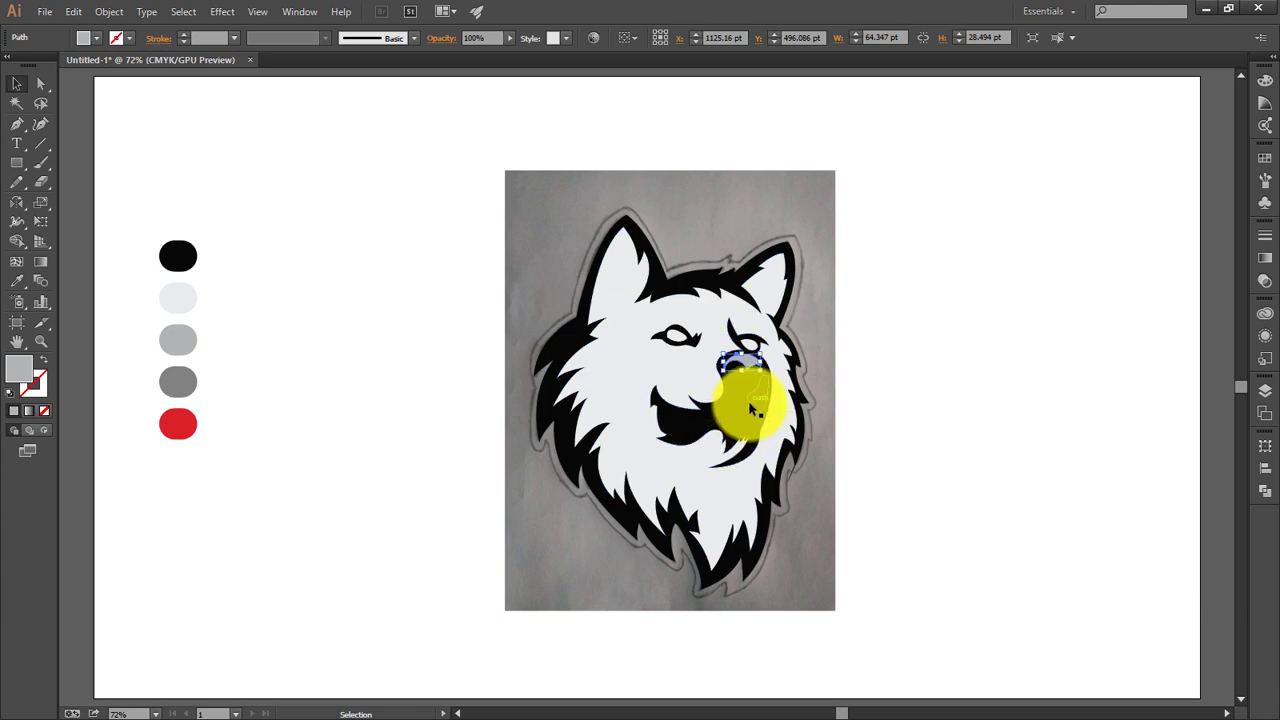
{"action": "left_click", "coordinate": [752, 400]}
{"action": "key", "text": "i"}
{"action": "left_click", "coordinate": [178, 340]}
{"action": "key", "text": "v"}
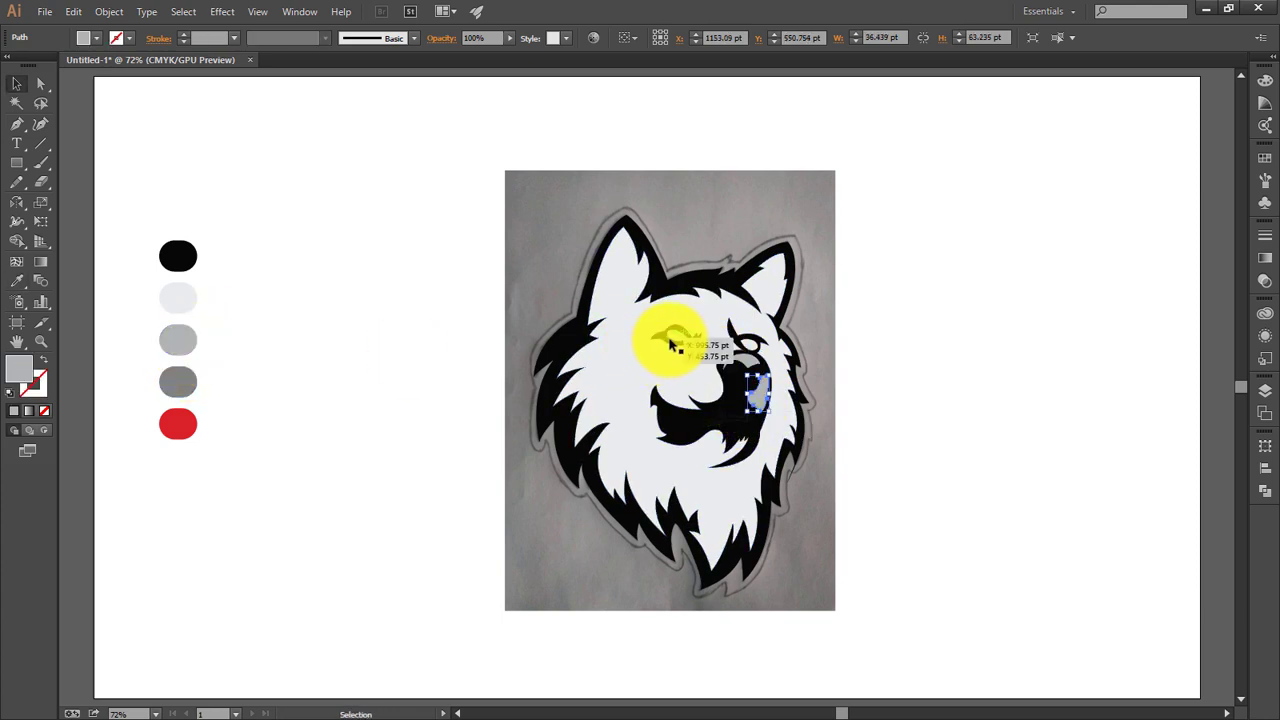
{"action": "left_click", "coordinate": [736, 413]}
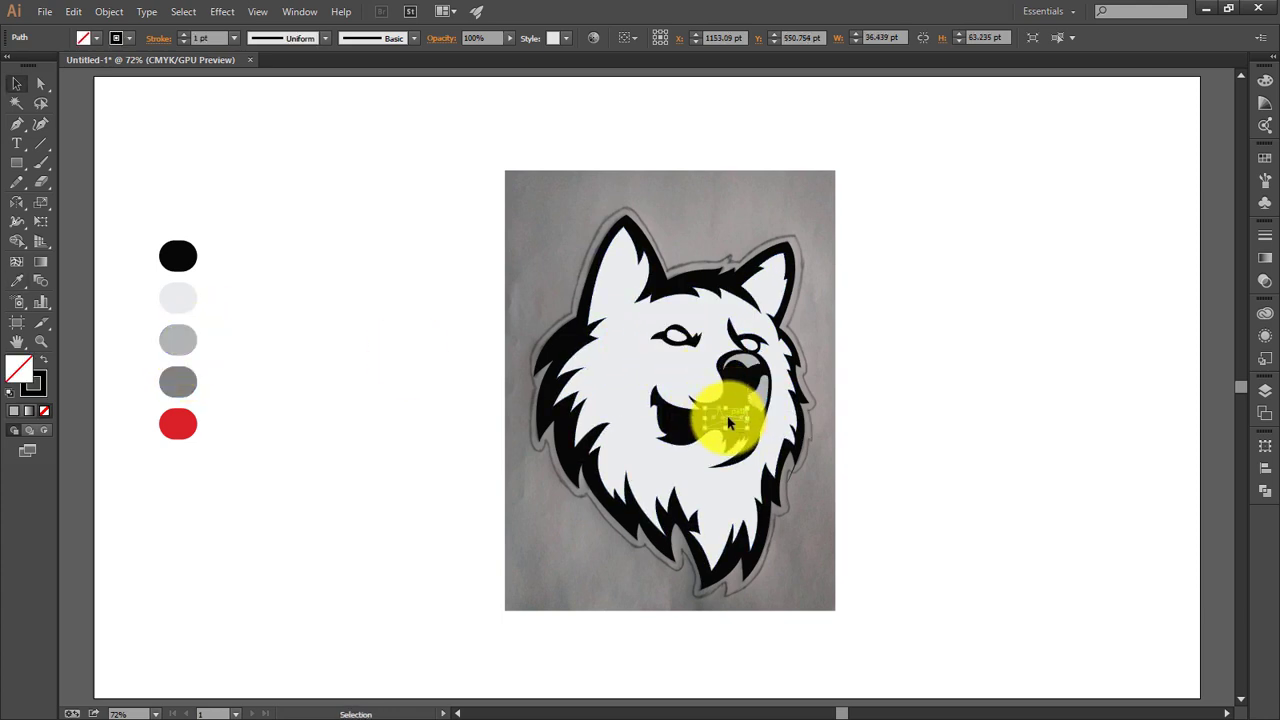
{"action": "scroll", "coordinate": [744, 440], "scroll_direction": "up", "scroll_amount": 3}
- Smooth the corner of the teeth path inside the mouth into a curve
{"action": "scroll", "coordinate": [971, 466], "scroll_direction": "up", "scroll_amount": 3}
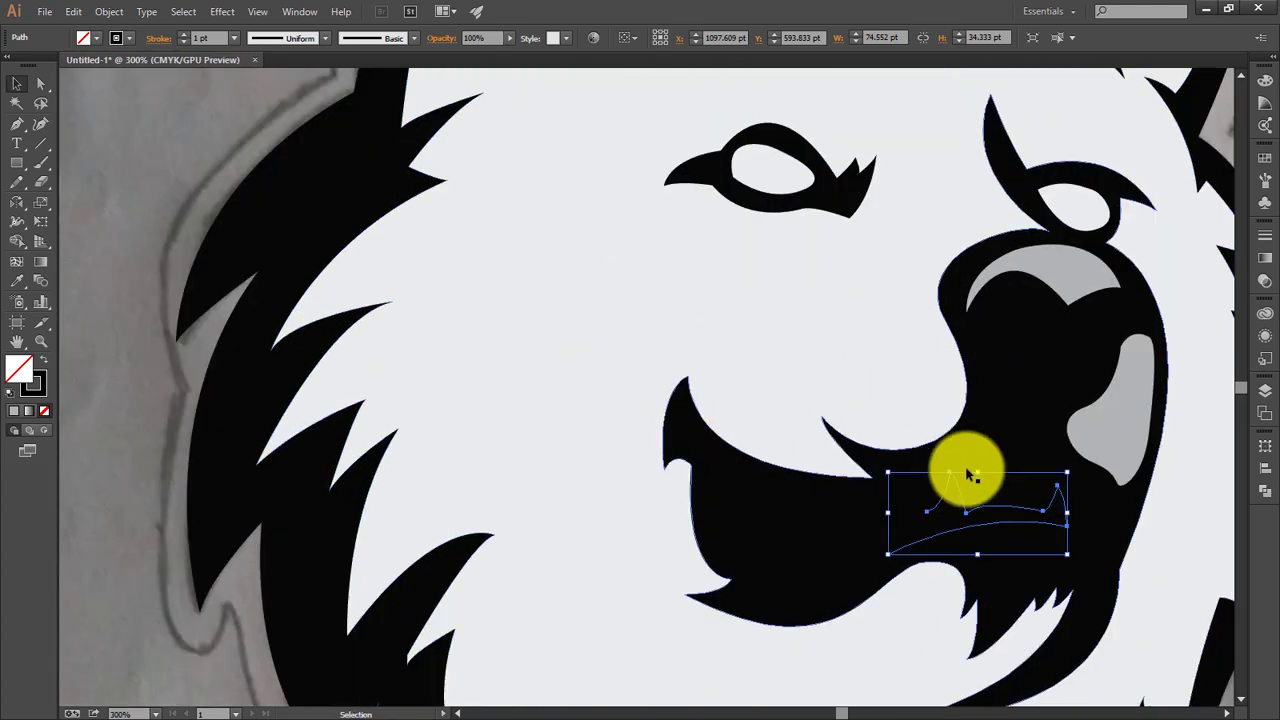
{"action": "left_click", "coordinate": [974, 506]}
{"action": "scroll", "coordinate": [971, 507], "scroll_direction": "up", "scroll_amount": 2}
{"action": "scroll", "coordinate": [646, 449], "scroll_direction": "down", "scroll_amount": 5}
{"action": "scroll", "coordinate": [646, 449], "scroll_direction": "right", "scroll_amount": 5}
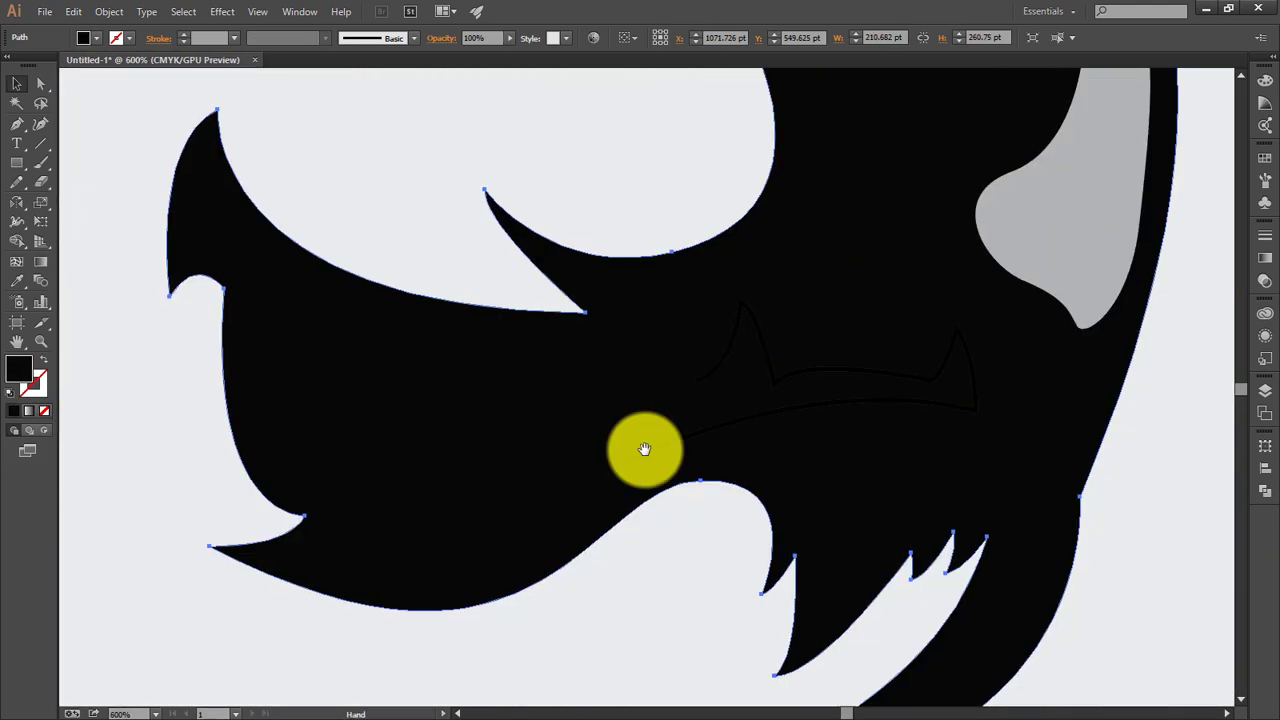
{"action": "left_click", "coordinate": [808, 402]}
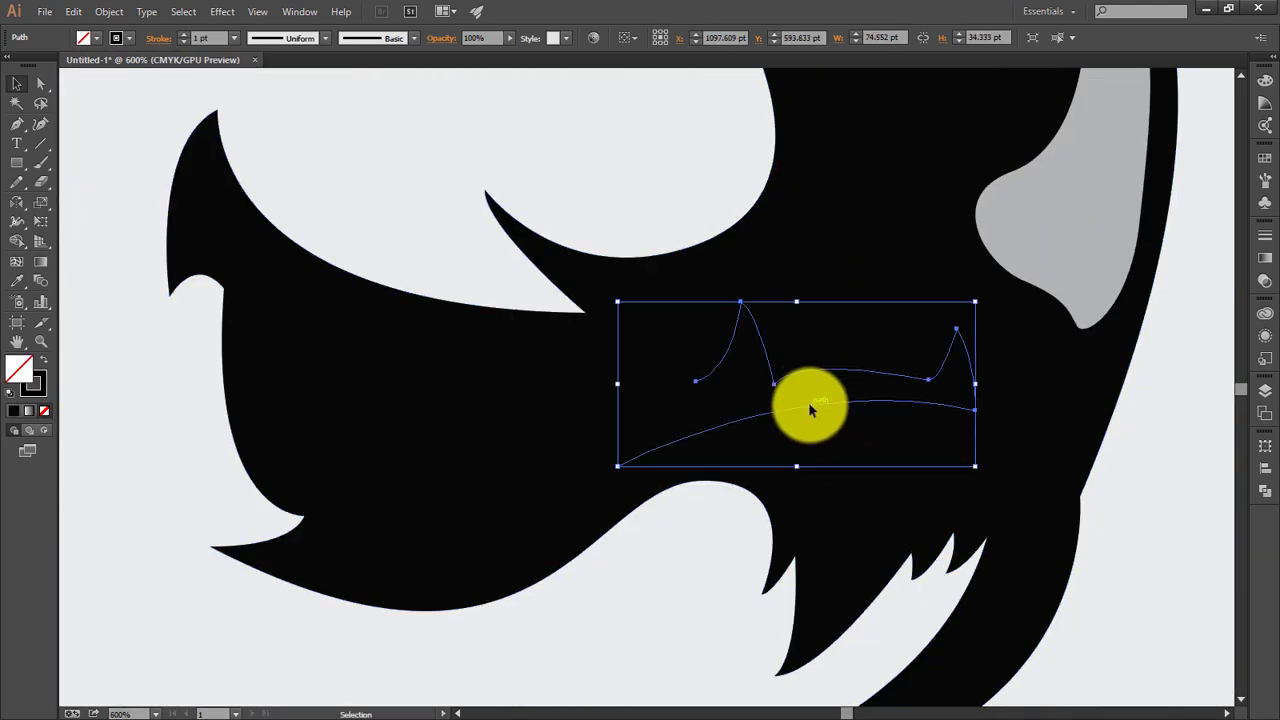
{"action": "key", "text": "p"}
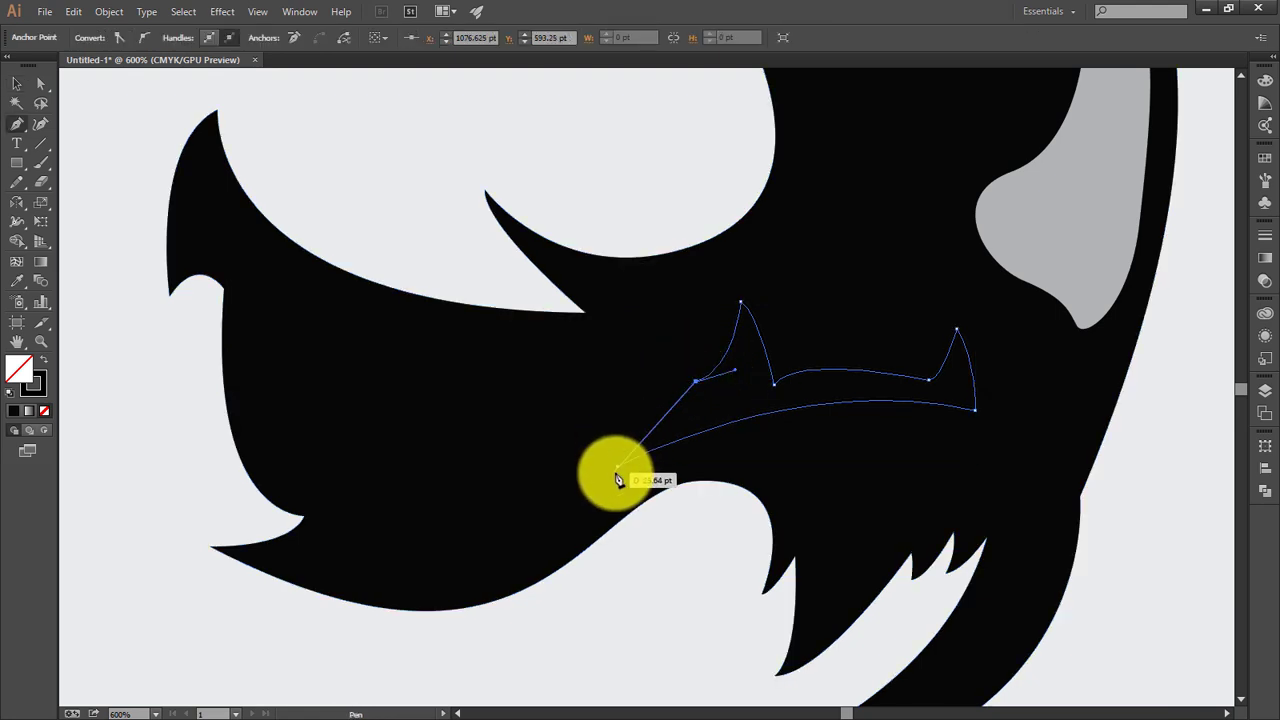
{"action": "left_click_drag", "start_coordinate": [617, 465], "coordinate": [632, 519]}
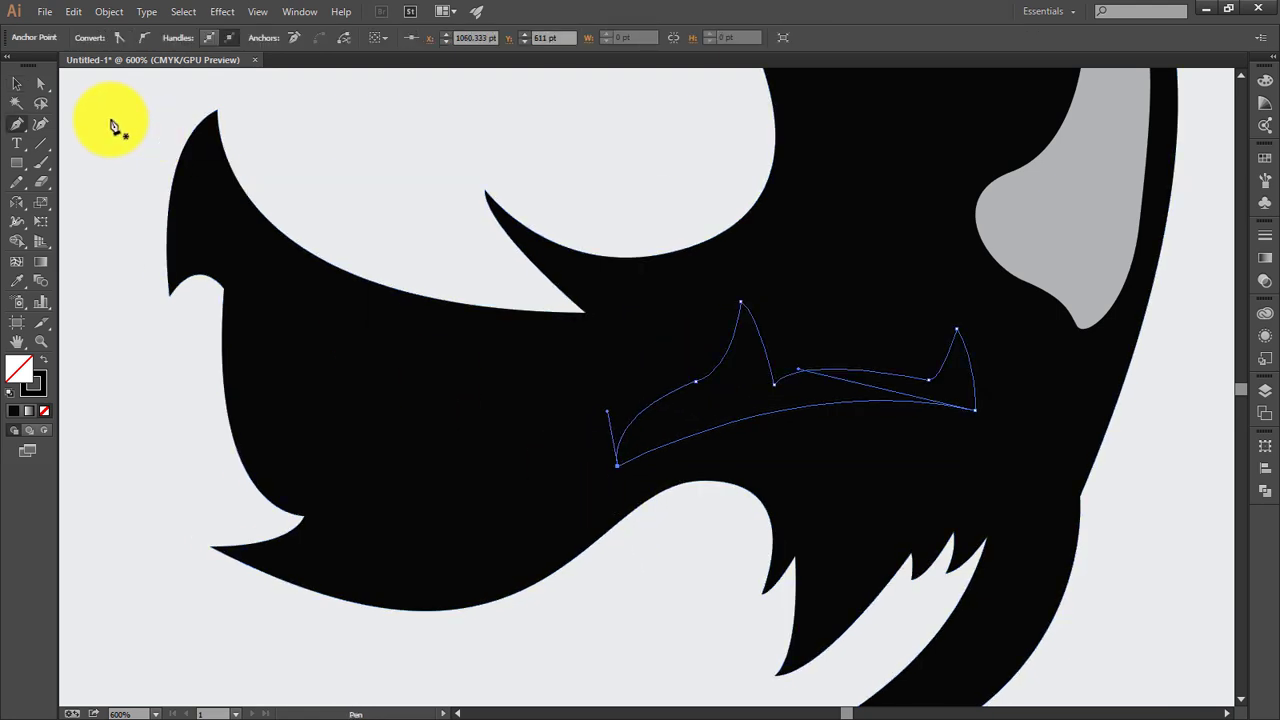
{"action": "key", "text": "v"}
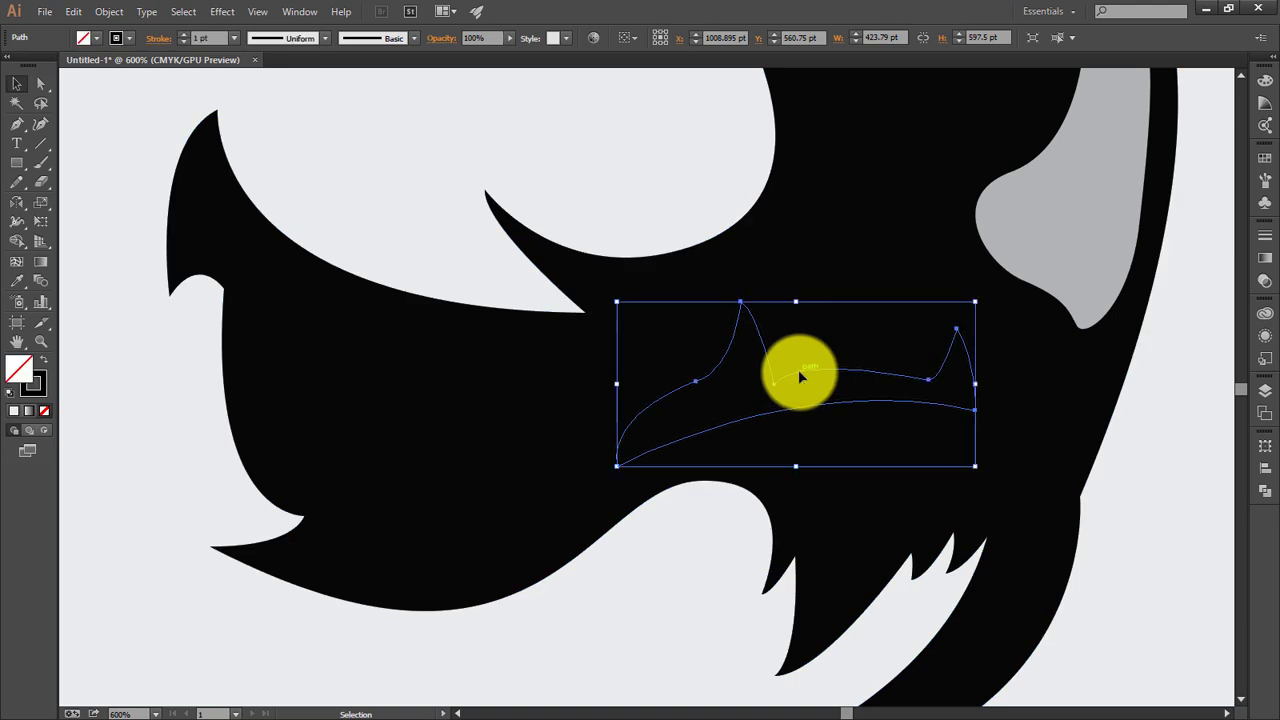
- Fill the teeth shape with the light fur colour and deselect it
{"action": "key", "text": "ctrl+0"}
{"action": "key", "text": "i"}
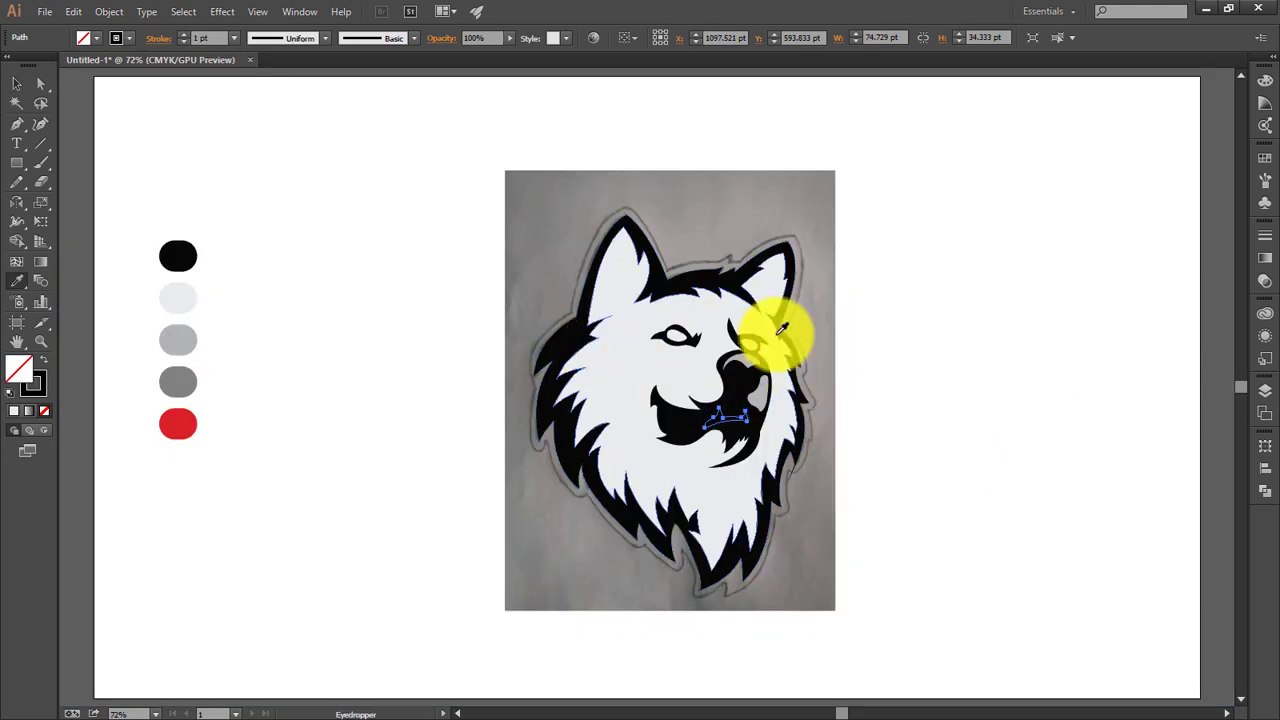
{"action": "left_click", "coordinate": [730, 318]}
{"action": "left_click", "coordinate": [17, 84]}
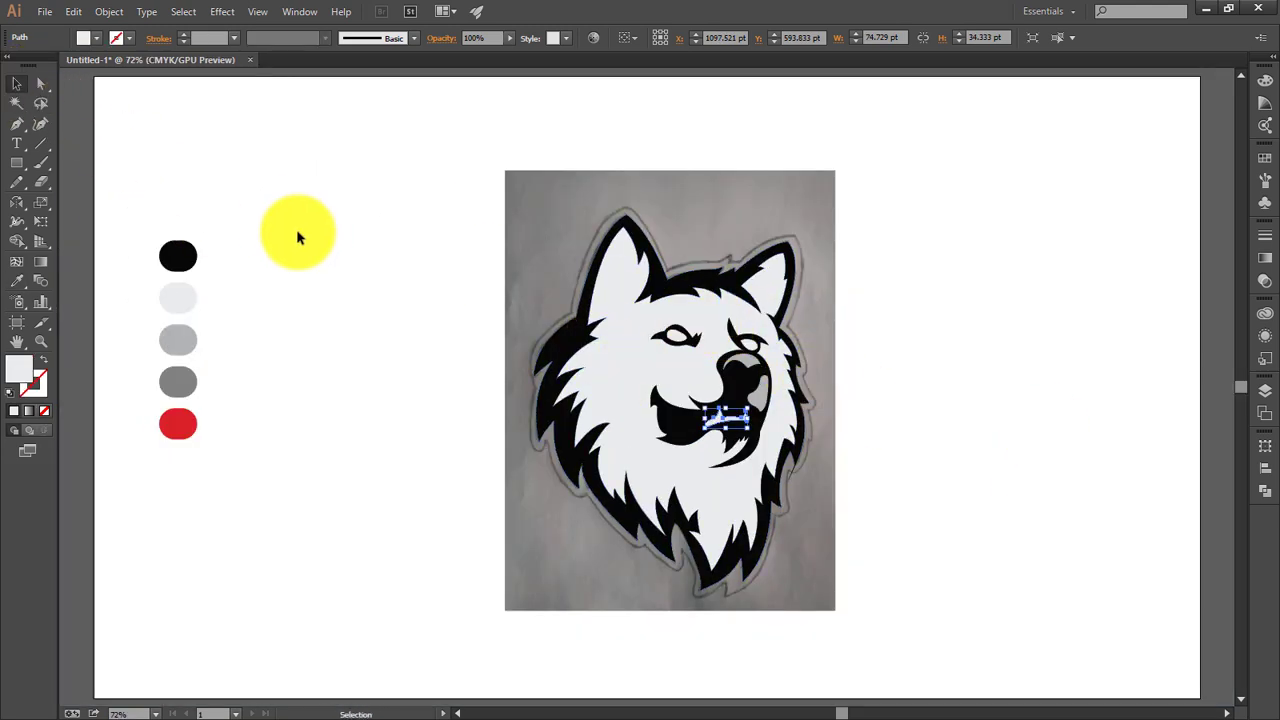
{"action": "left_click", "coordinate": [300, 229]}
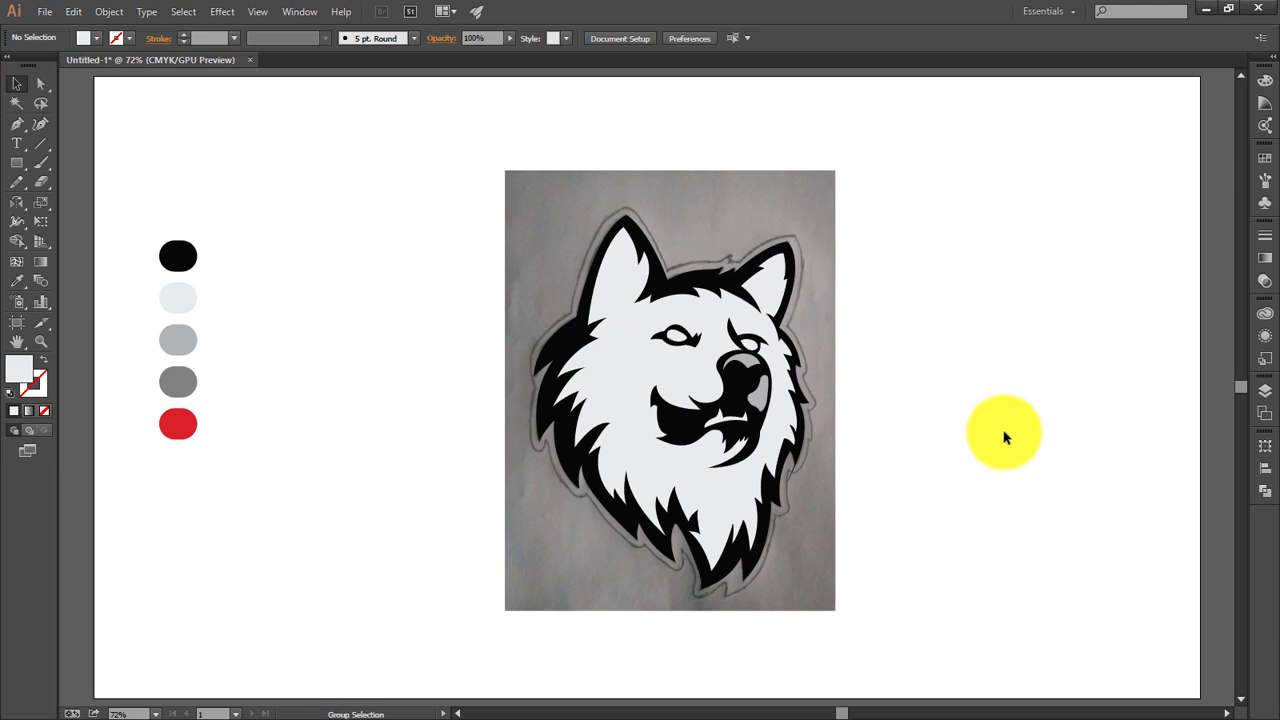
- Move the reference sketch right and curve the black brow tip above the right eye
{"action": "left_click_drag", "start_coordinate": [751, 603], "coordinate": [1096, 596]}
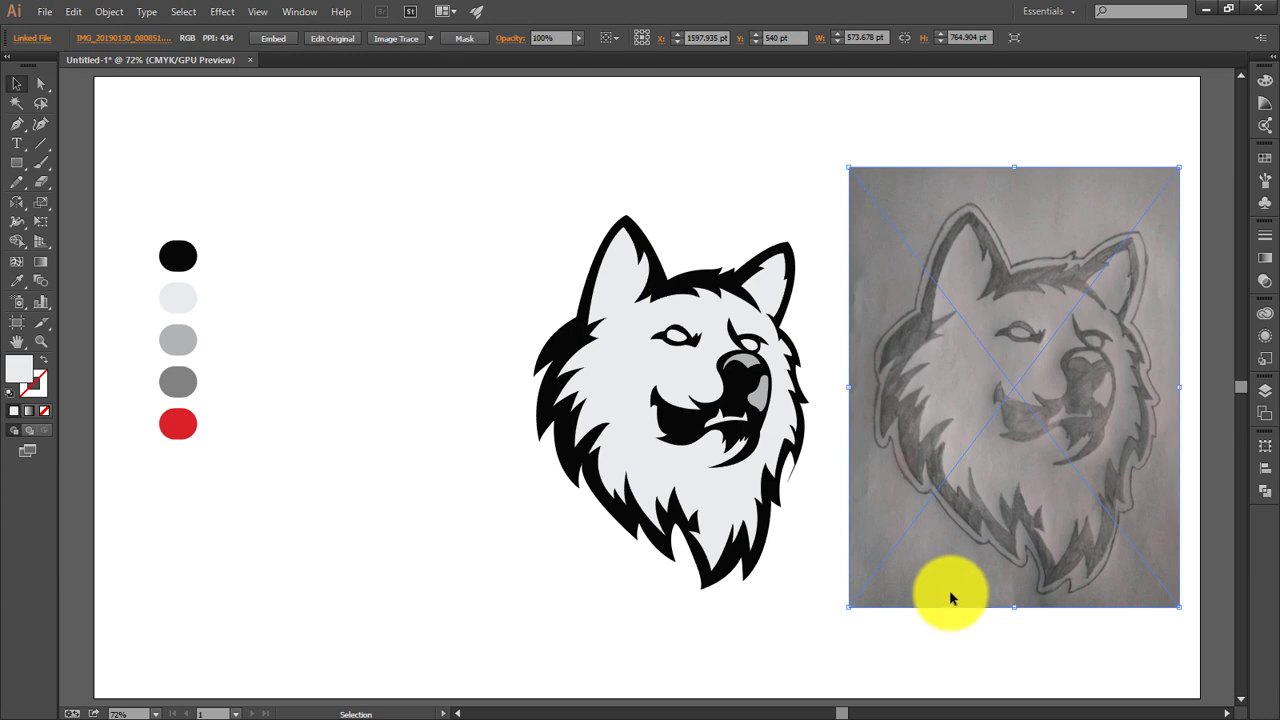
{"action": "key", "text": "a"}
{"action": "left_click", "coordinate": [742, 318]}
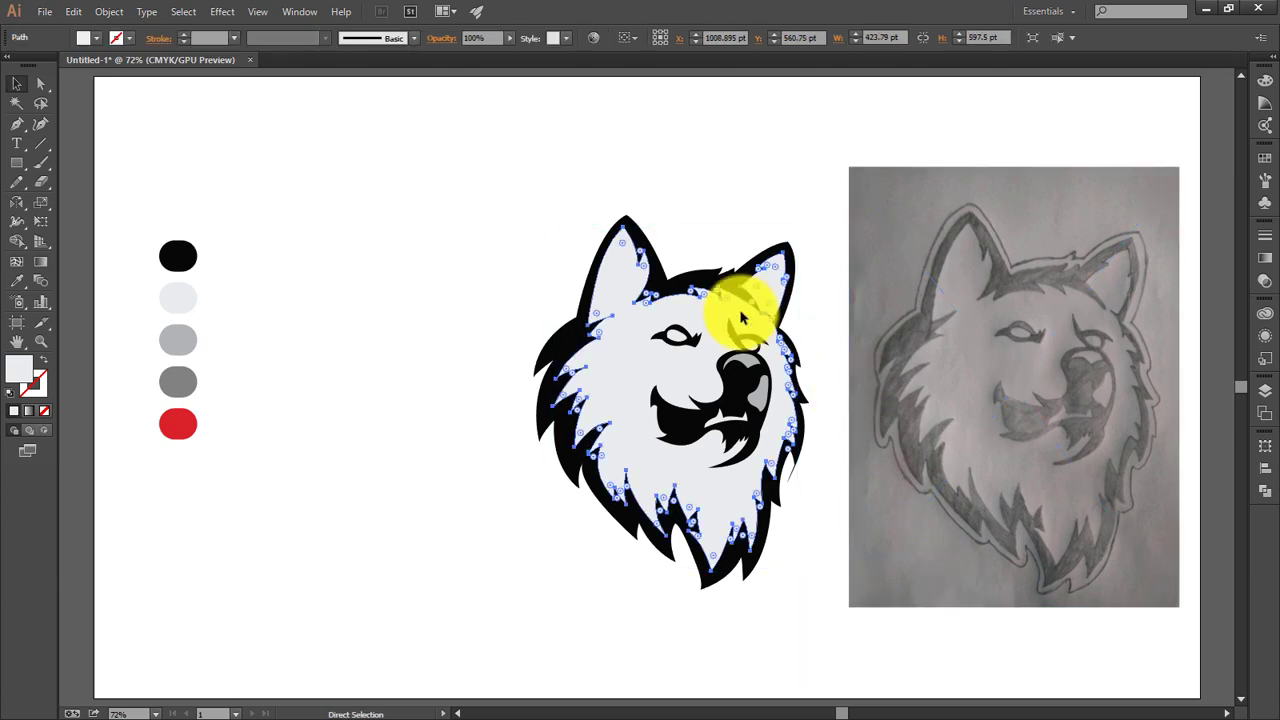
{"action": "scroll", "coordinate": [742, 318], "scroll_direction": "up", "scroll_amount": 1}
{"action": "scroll", "coordinate": [749, 309], "scroll_direction": "up", "scroll_amount": 3}
{"action": "mouse_move", "coordinate": [749, 309]}
{"action": "left_mouse_down"}
{"action": "mouse_move", "coordinate": [343, 463]}
{"action": "mouse_move", "coordinate": [303, 457]}
{"action": "left_mouse_up"}
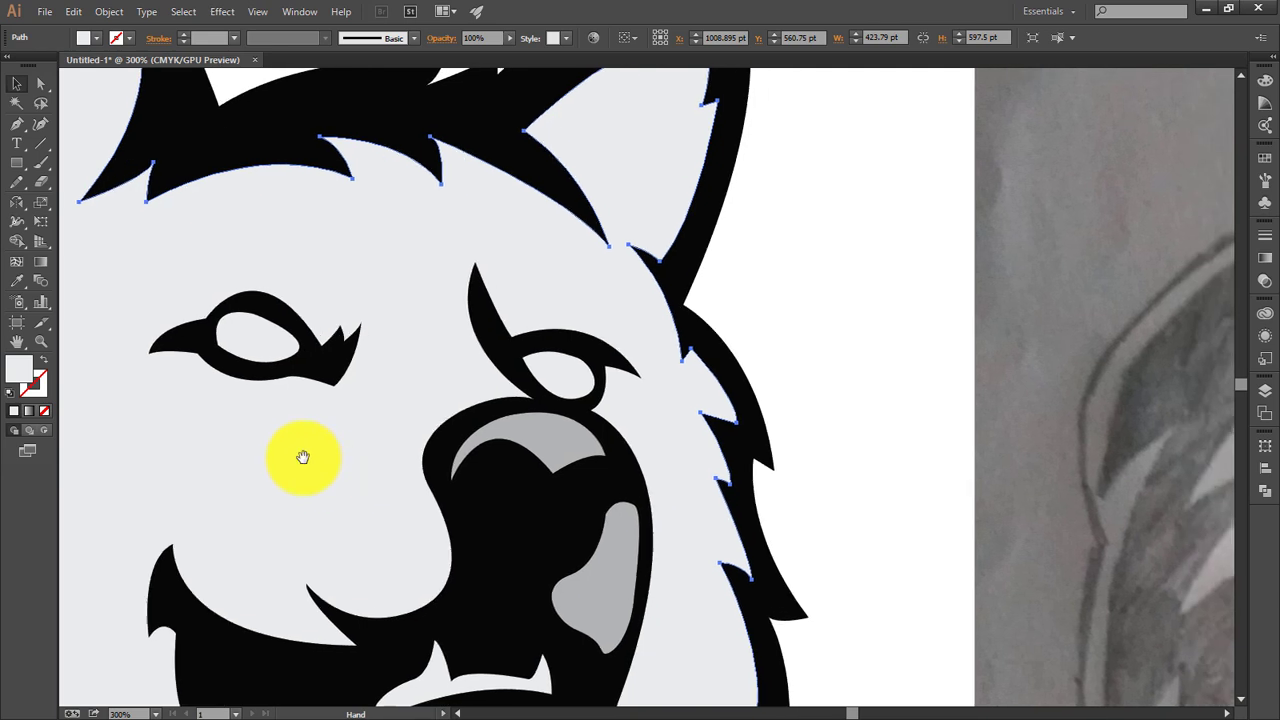
{"action": "scroll", "coordinate": [303, 457], "scroll_direction": "up", "scroll_amount": 2}
{"action": "left_click", "coordinate": [309, 278]}
{"action": "left_click", "coordinate": [38, 87]}
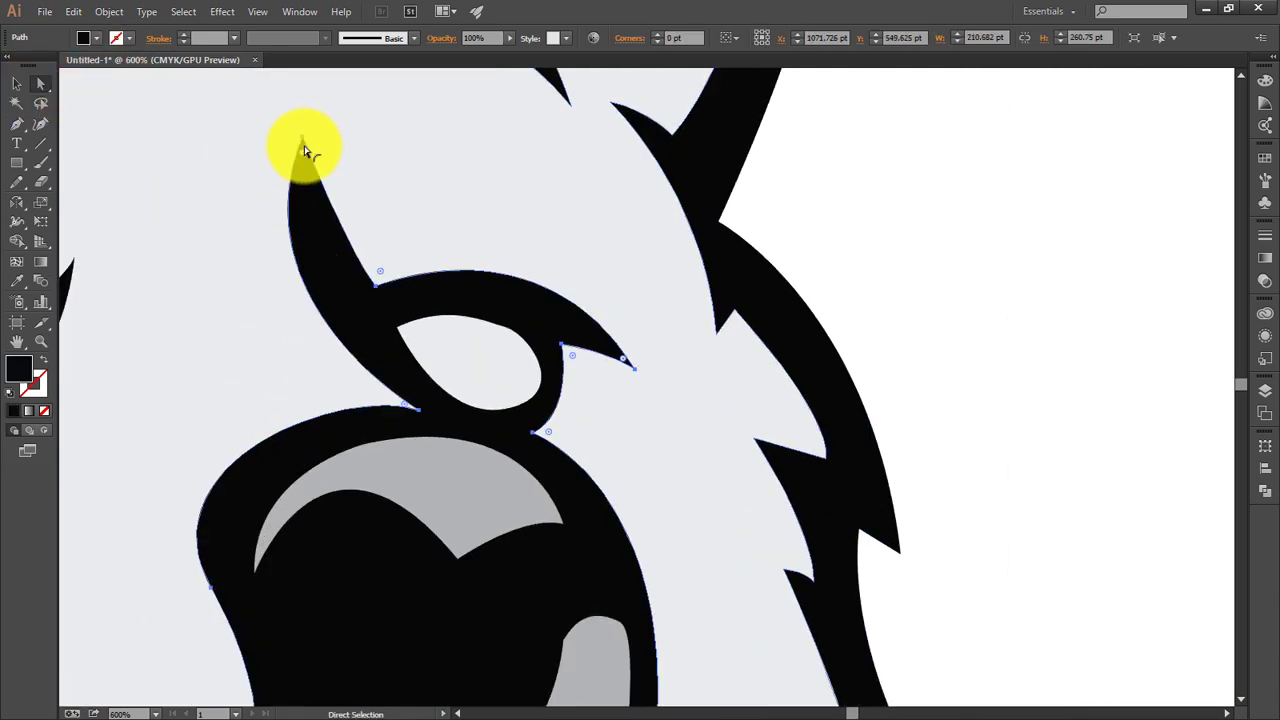
{"action": "mouse_move", "coordinate": [302, 142]}
{"action": "left_mouse_down"}
{"action": "mouse_move", "coordinate": [240, 288]}
{"action": "mouse_move", "coordinate": [282, 321]}
{"action": "left_mouse_up"}
- Fit the whole artboard in view and select the reference sketch image
{"action": "key", "text": "ctrl+0"}
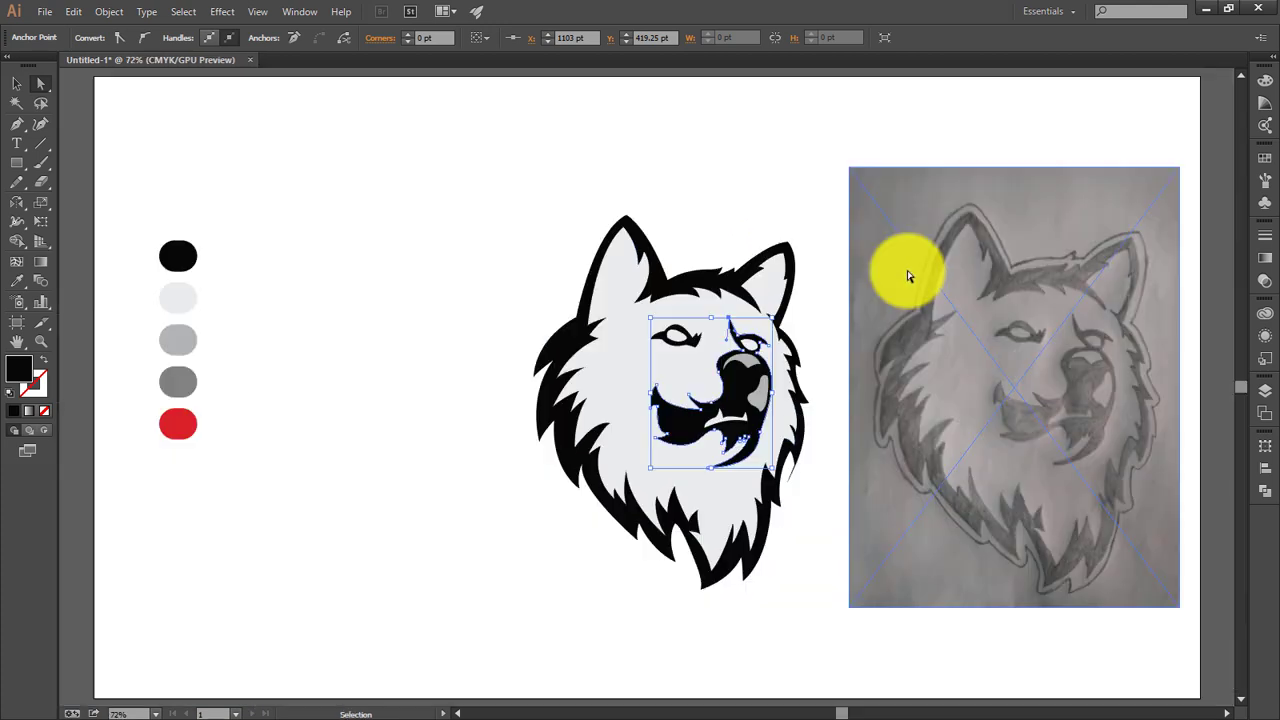
{"action": "left_click", "coordinate": [18, 86]}
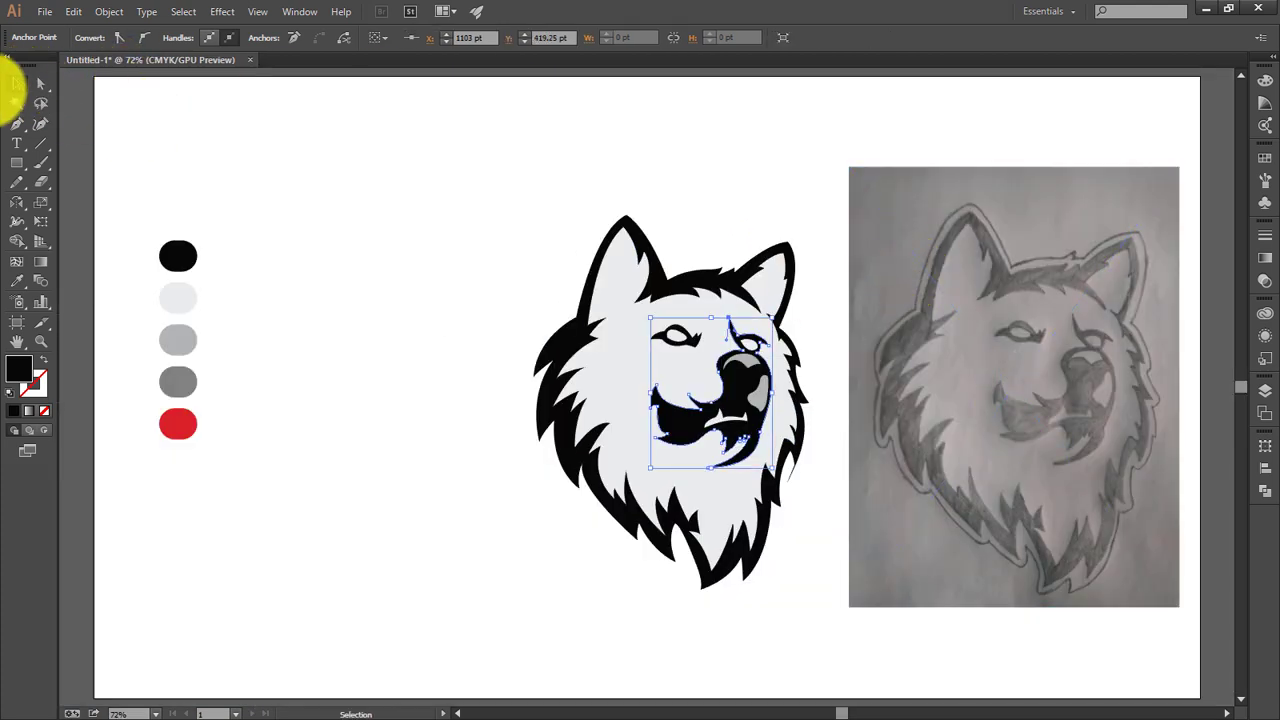
{"action": "left_click", "coordinate": [1015, 280]}
{"action": "left_click", "coordinate": [1030, 366]}
- Delete the reference sketch and start an unfilled pen path at the left cheek fur
{"action": "key", "text": "Delete"}
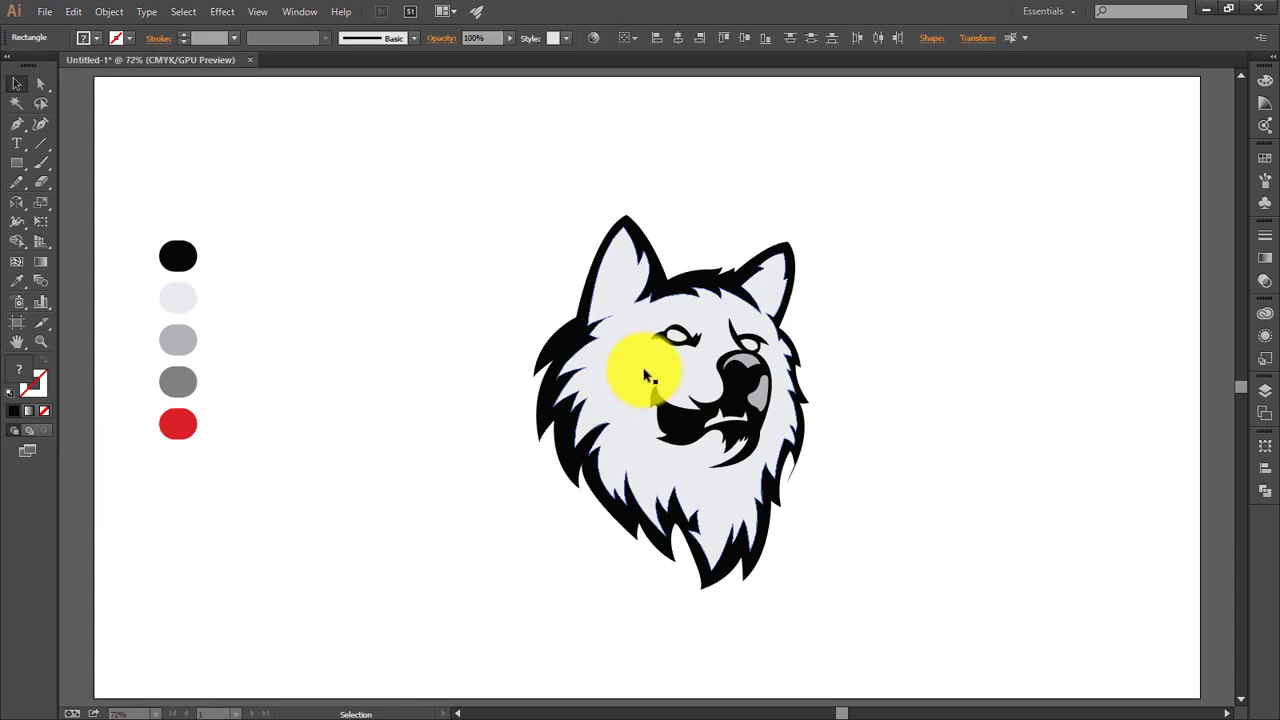
{"action": "key", "text": "ctrl+equal"}
{"action": "key", "text": "ctrl+equal"}
{"action": "key", "text": "p"}
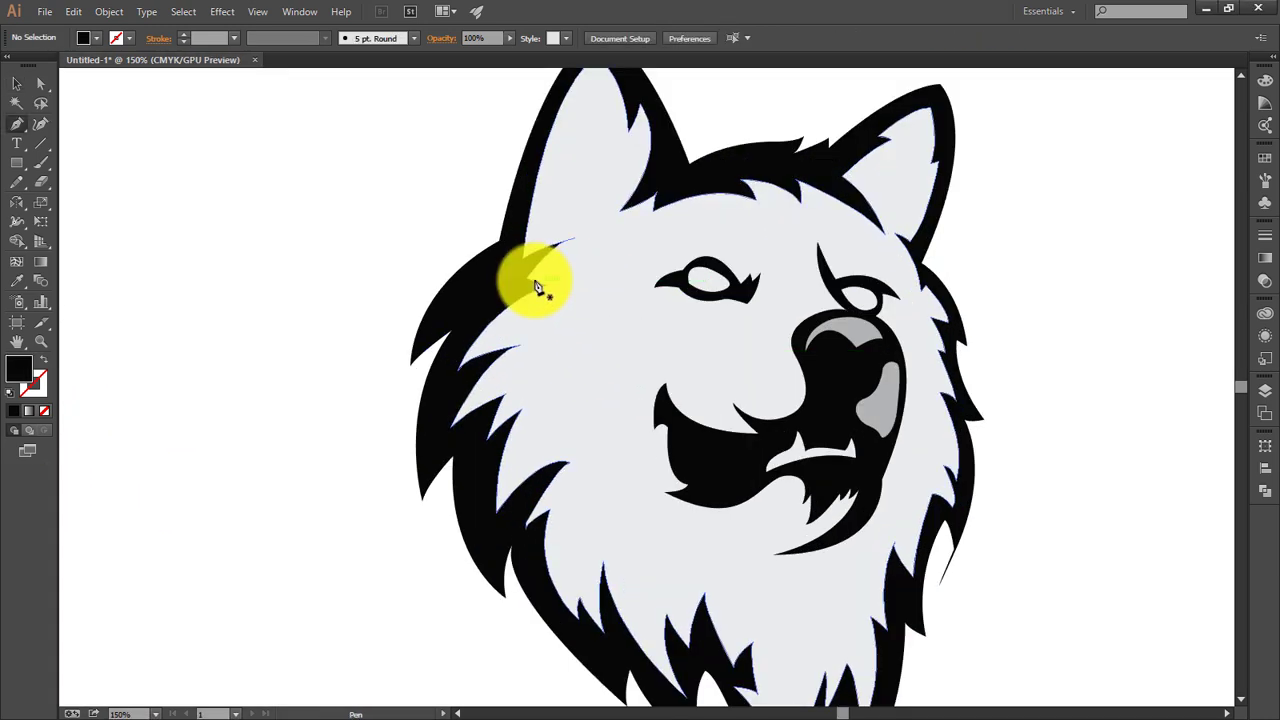
{"action": "left_click", "coordinate": [527, 279]}
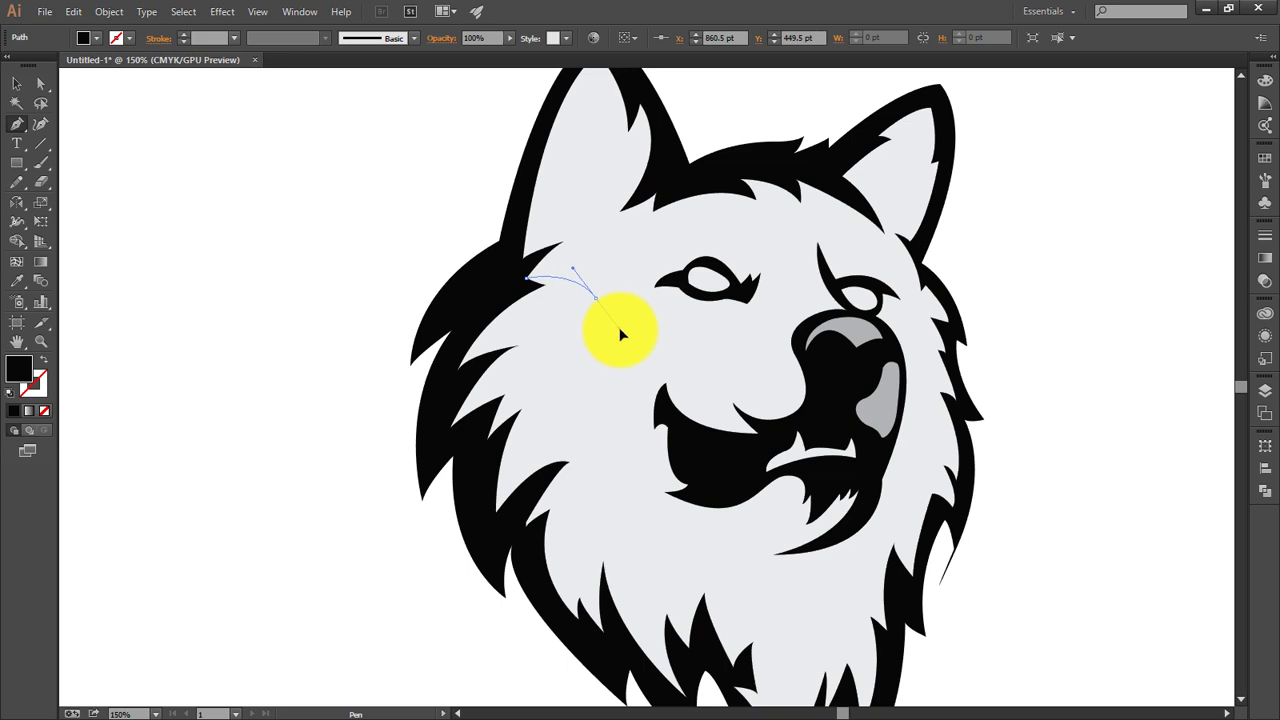
{"action": "left_click_drag", "start_coordinate": [595, 296], "coordinate": [618, 324]}
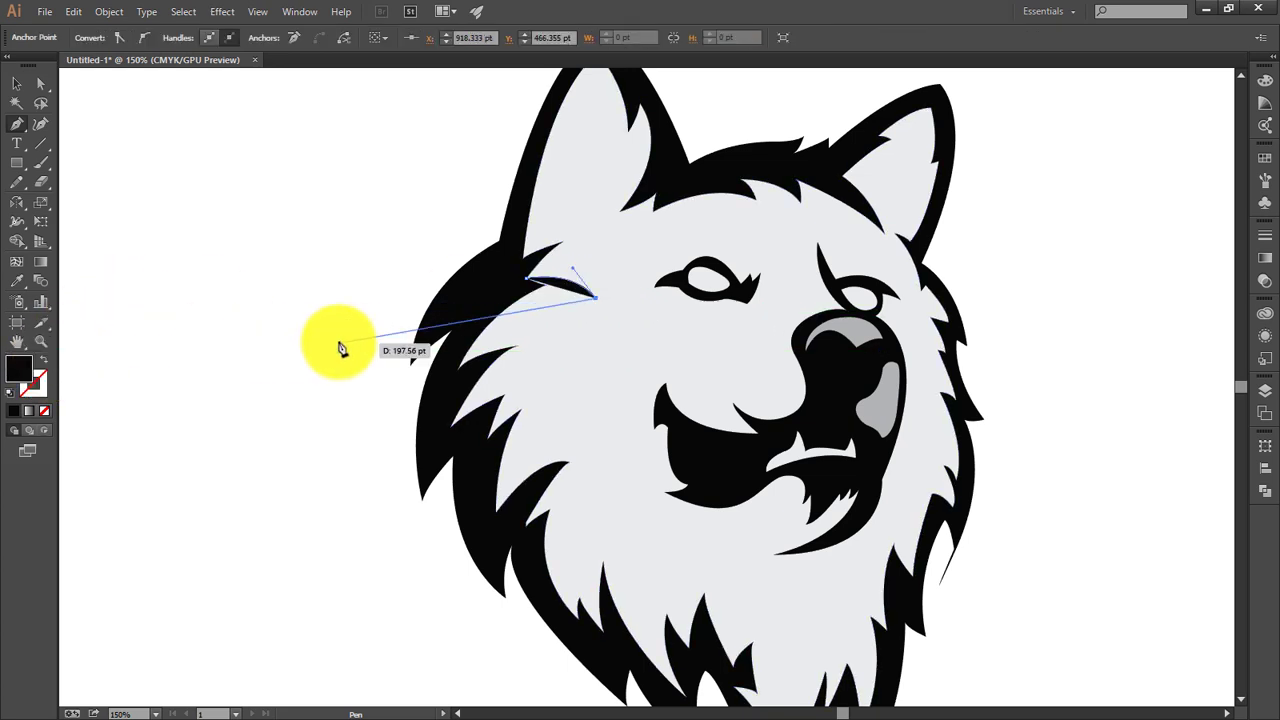
{"action": "left_click", "coordinate": [42, 362]}
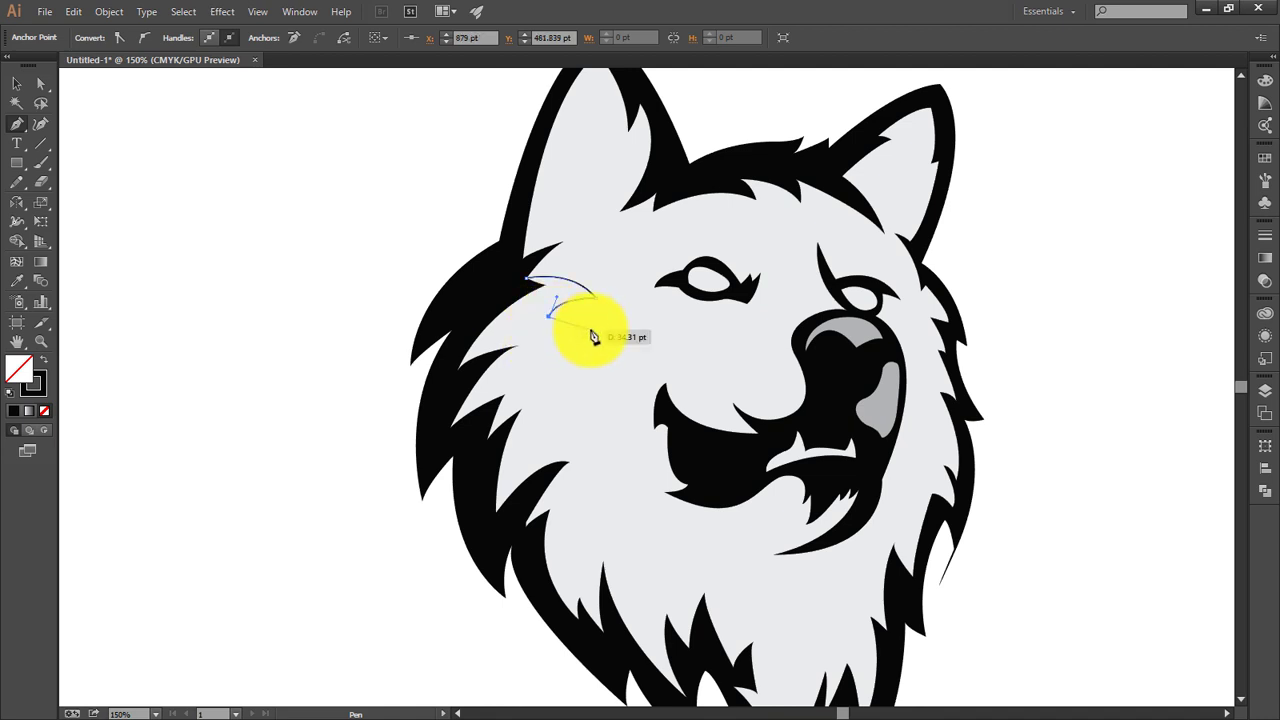
- Trace the jagged fur edge down the left cheek, redoing one misplaced segment
{"action": "left_click_drag", "start_coordinate": [603, 337], "coordinate": [616, 334]}
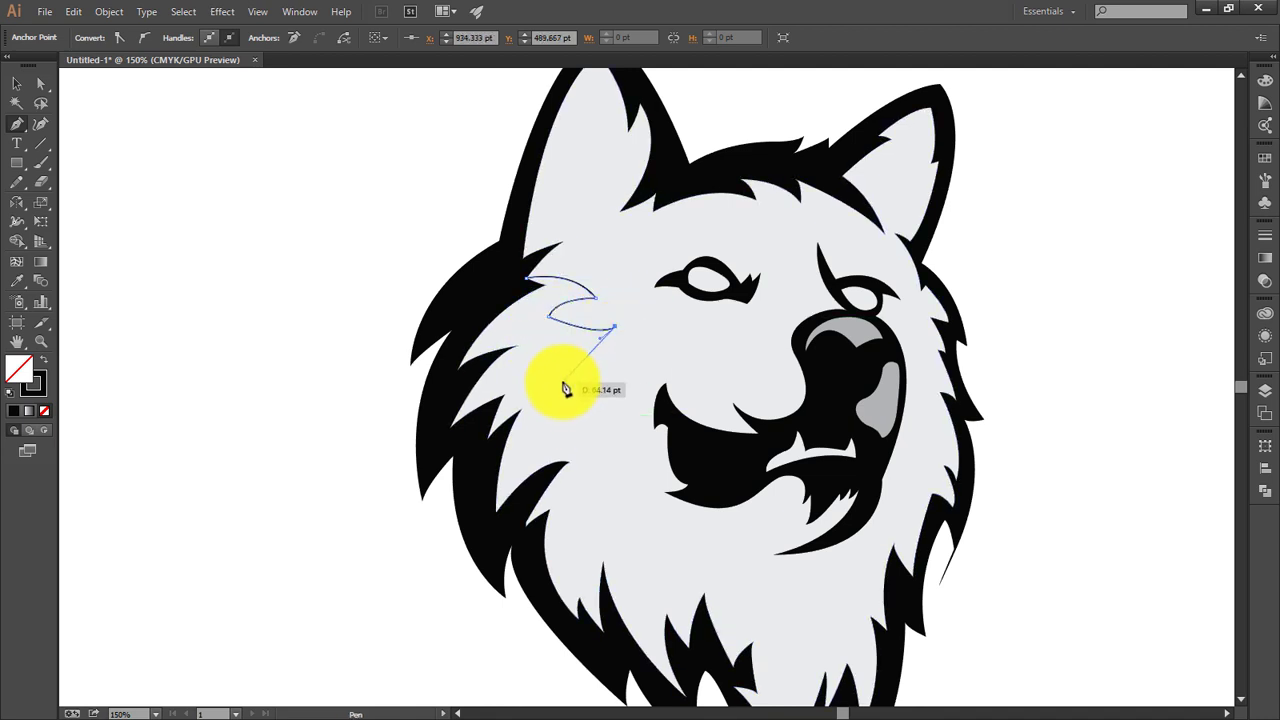
{"action": "key", "text": "ctrl+z"}
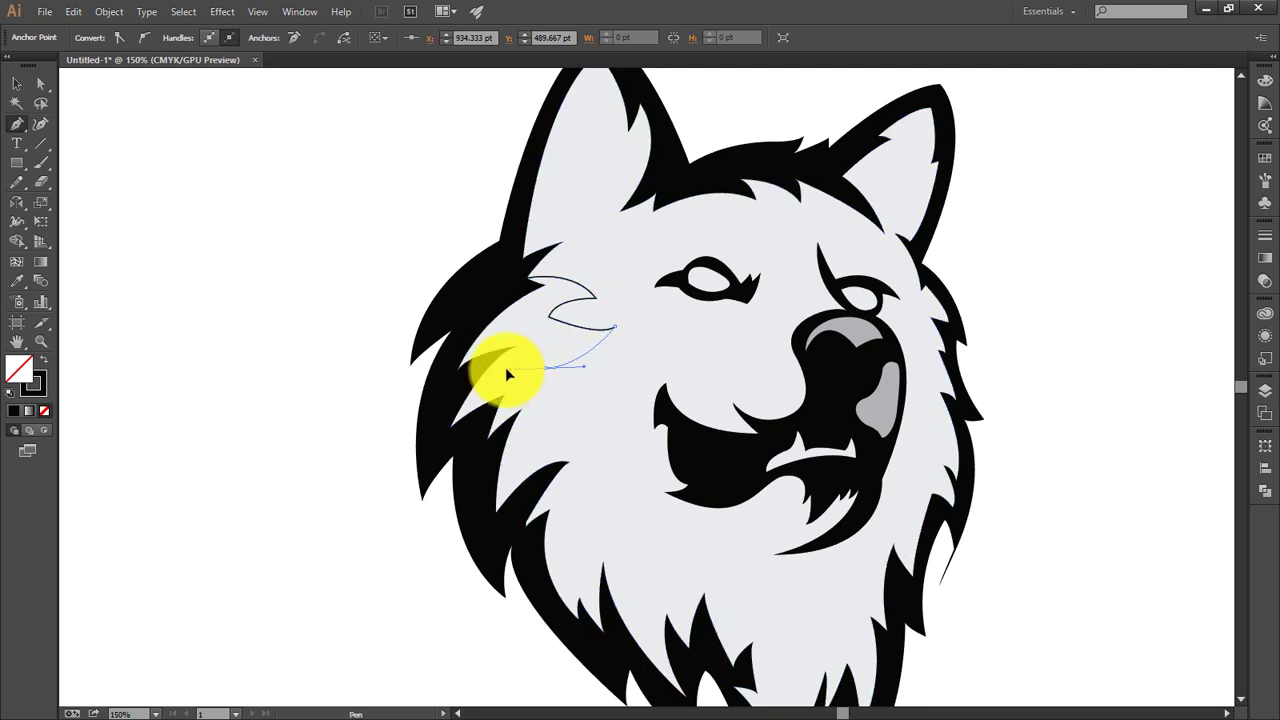
{"action": "left_click_drag", "start_coordinate": [507, 373], "coordinate": [508, 370]}
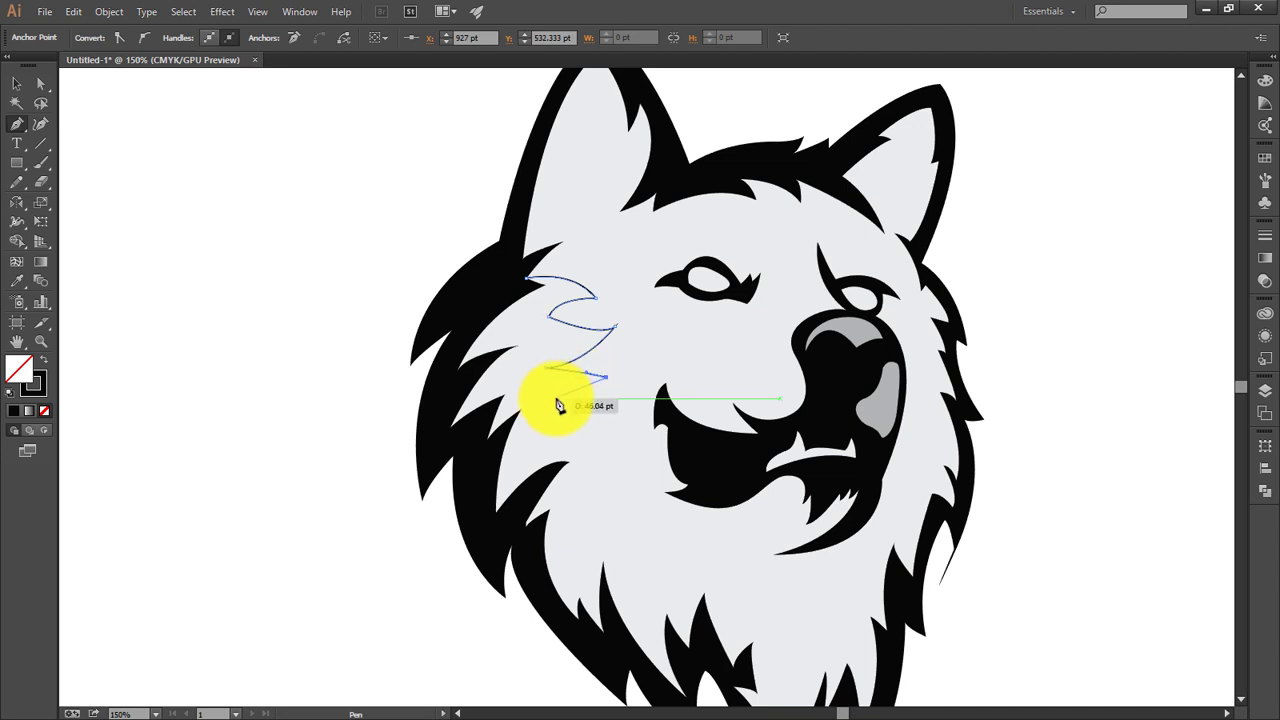
{"action": "left_click_drag", "start_coordinate": [563, 447], "coordinate": [576, 426]}
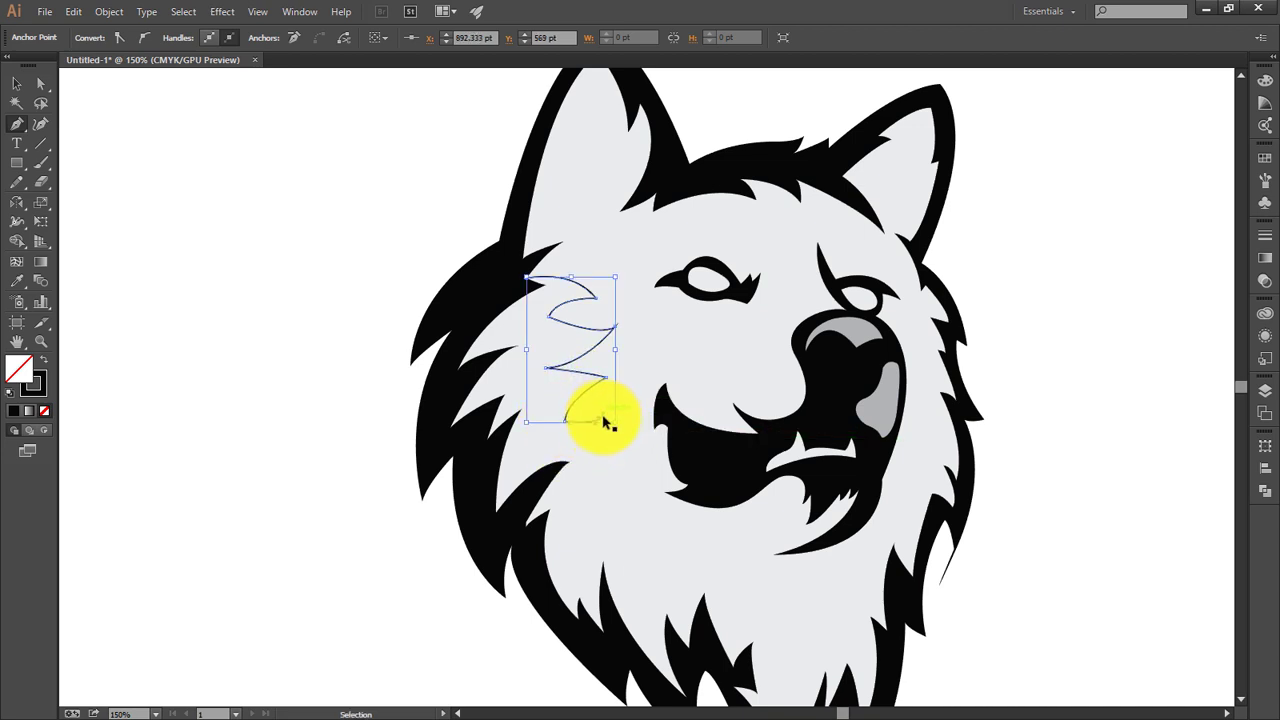
{"action": "left_click", "coordinate": [600, 470]}
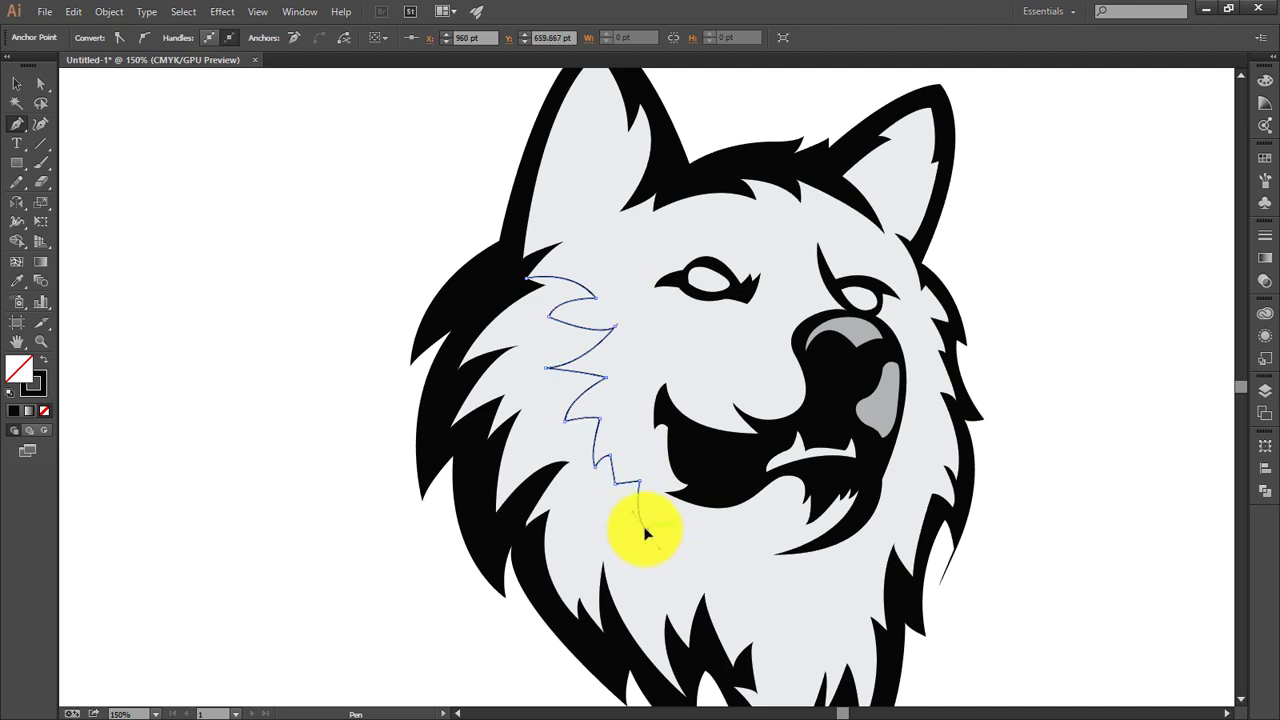
{"action": "left_click_drag", "start_coordinate": [663, 495], "coordinate": [659, 510]}
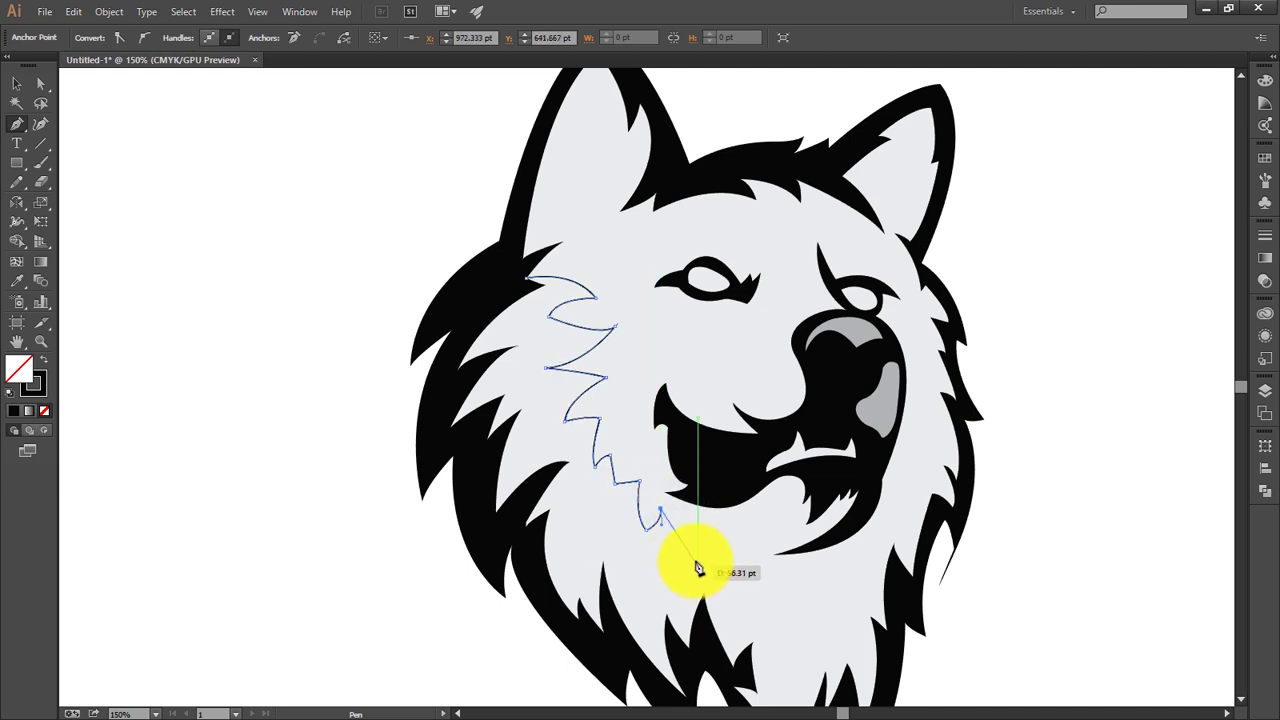
- Finish the bottom fur spike and bring the path back up toward the mouth
{"action": "left_click_drag", "start_coordinate": [716, 560], "coordinate": [709, 549]}
{"action": "key", "text": "ctrl"}
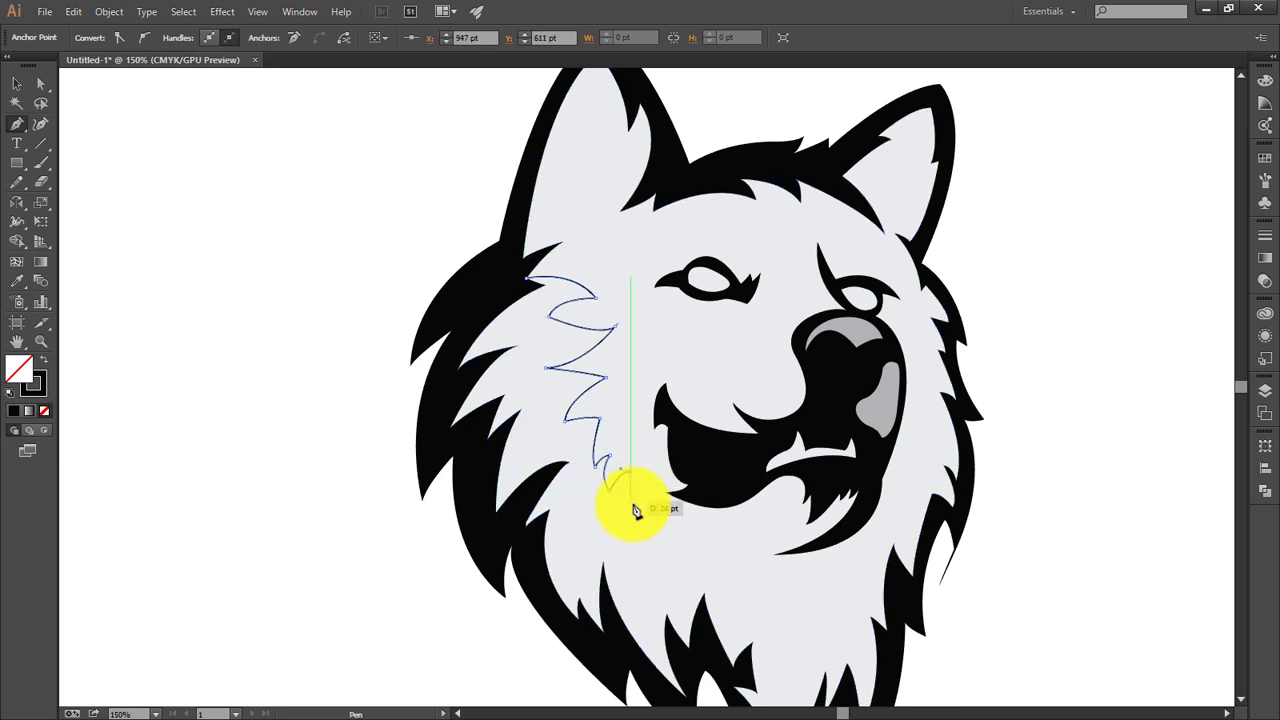
{"action": "left_click", "coordinate": [670, 538], "text": "ctrl"}
{"action": "left_click", "coordinate": [657, 527]}
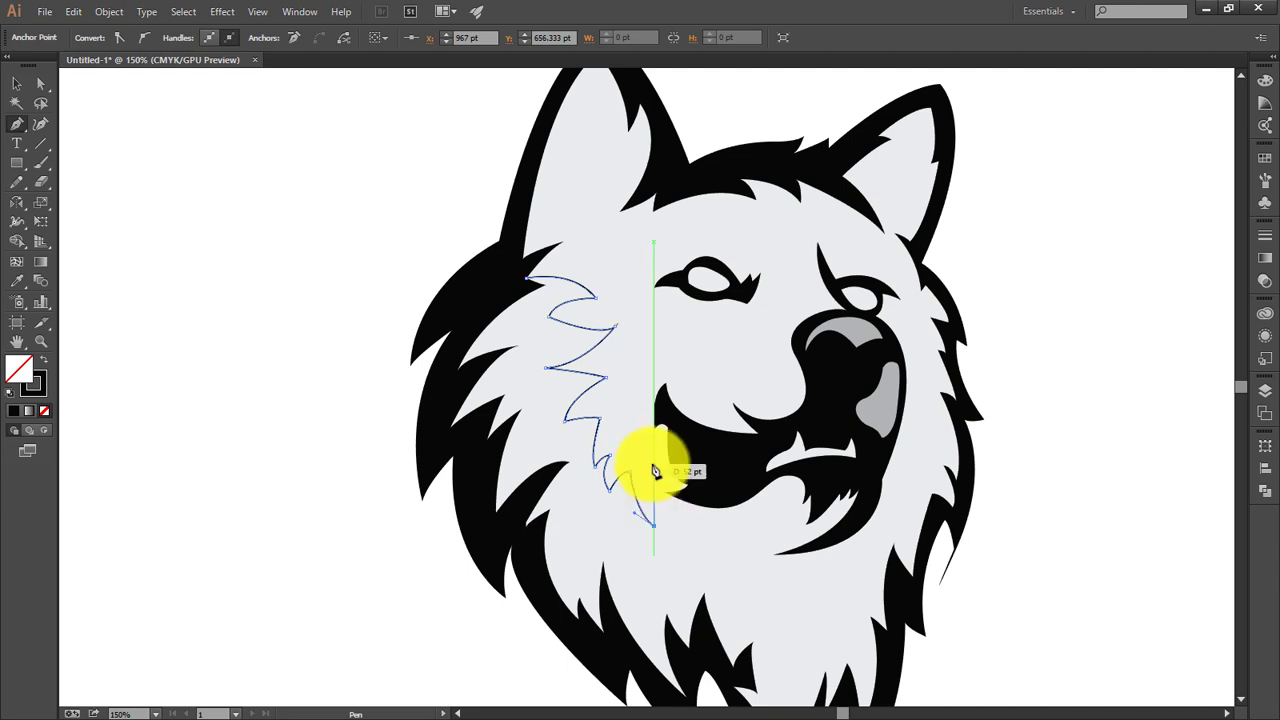
{"action": "scroll", "coordinate": [654, 466], "scroll_direction": "up", "scroll_amount": 1}
{"action": "left_click", "coordinate": [643, 489]}
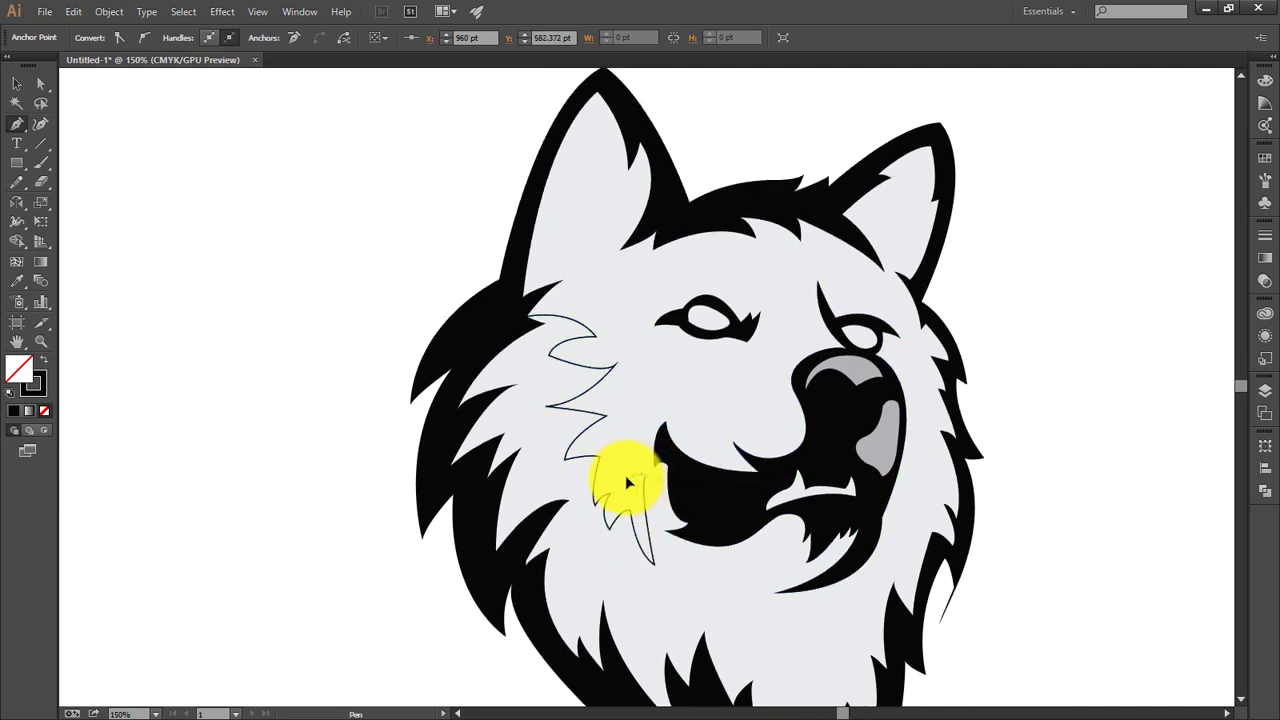
- Continue the shading path past the mouth corner and nose, then down the right cheek and jaw
{"action": "left_click", "coordinate": [640, 482]}
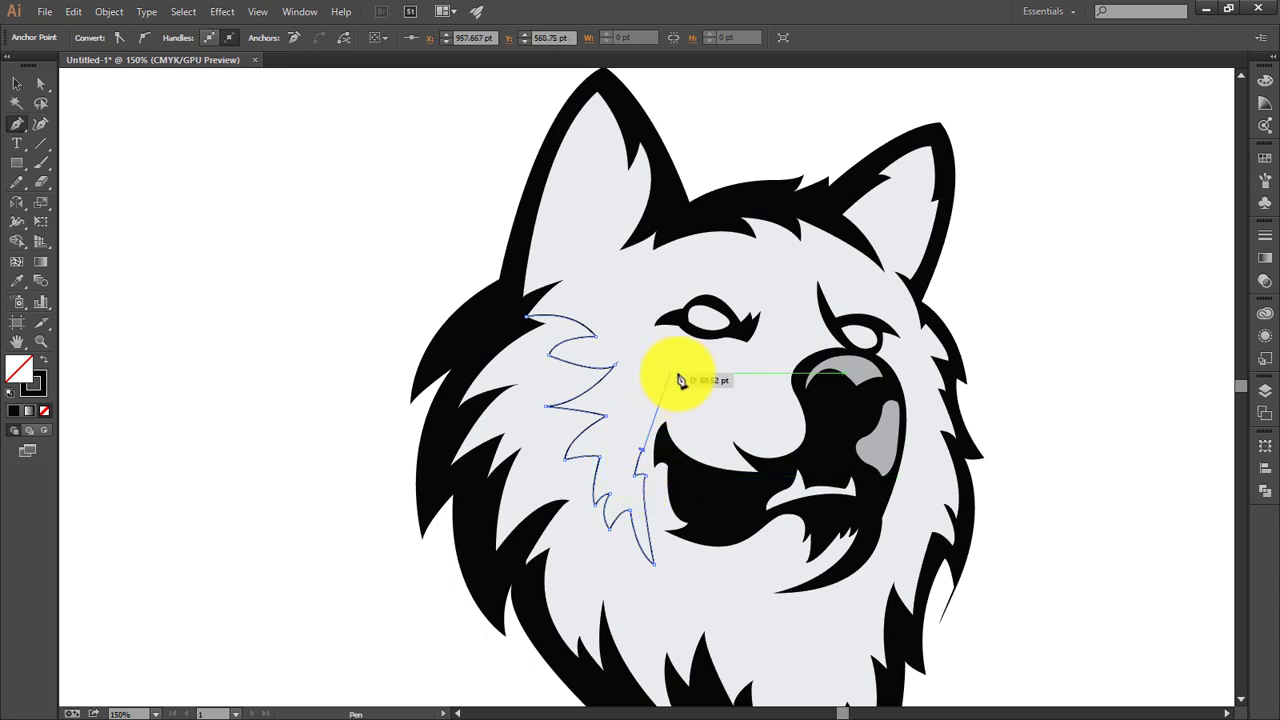
{"action": "mouse_move", "coordinate": [653, 397]}
{"action": "left_mouse_down"}
{"action": "mouse_move", "coordinate": [725, 470]}
{"action": "mouse_move", "coordinate": [712, 432]}
{"action": "mouse_move", "coordinate": [728, 425]}
{"action": "left_mouse_up"}
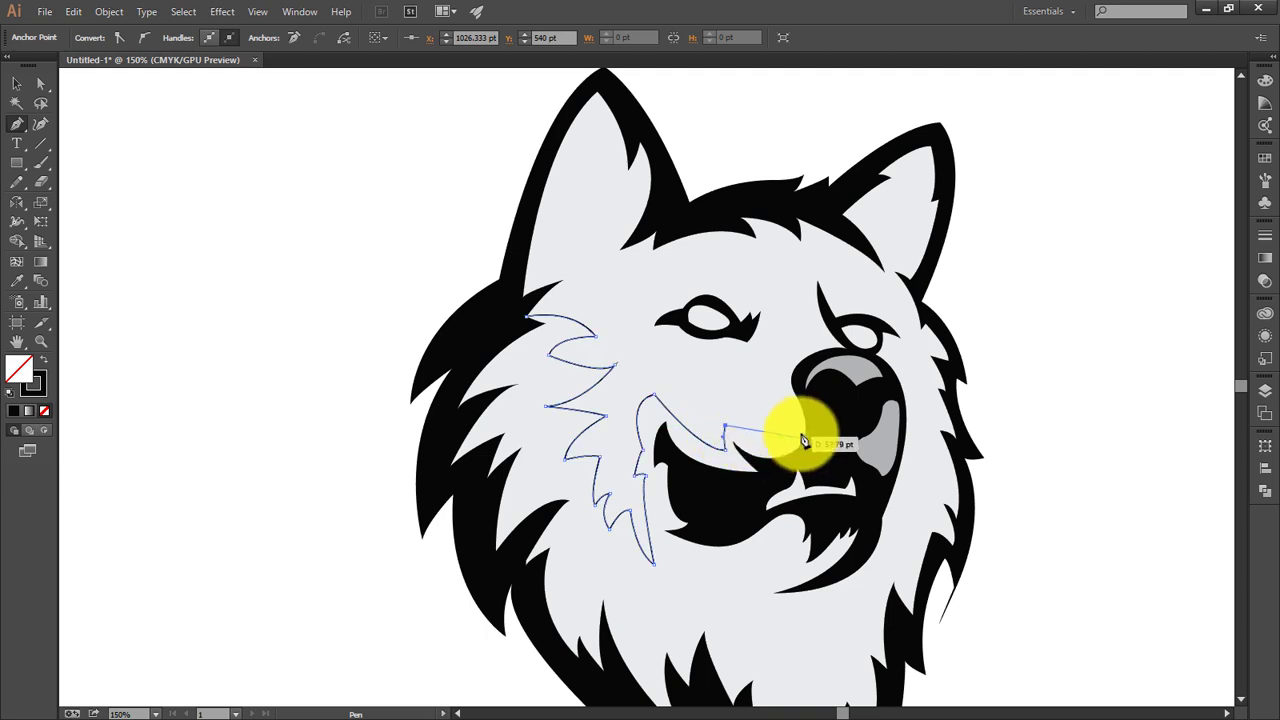
{"action": "left_click_drag", "start_coordinate": [727, 432], "coordinate": [816, 428]}
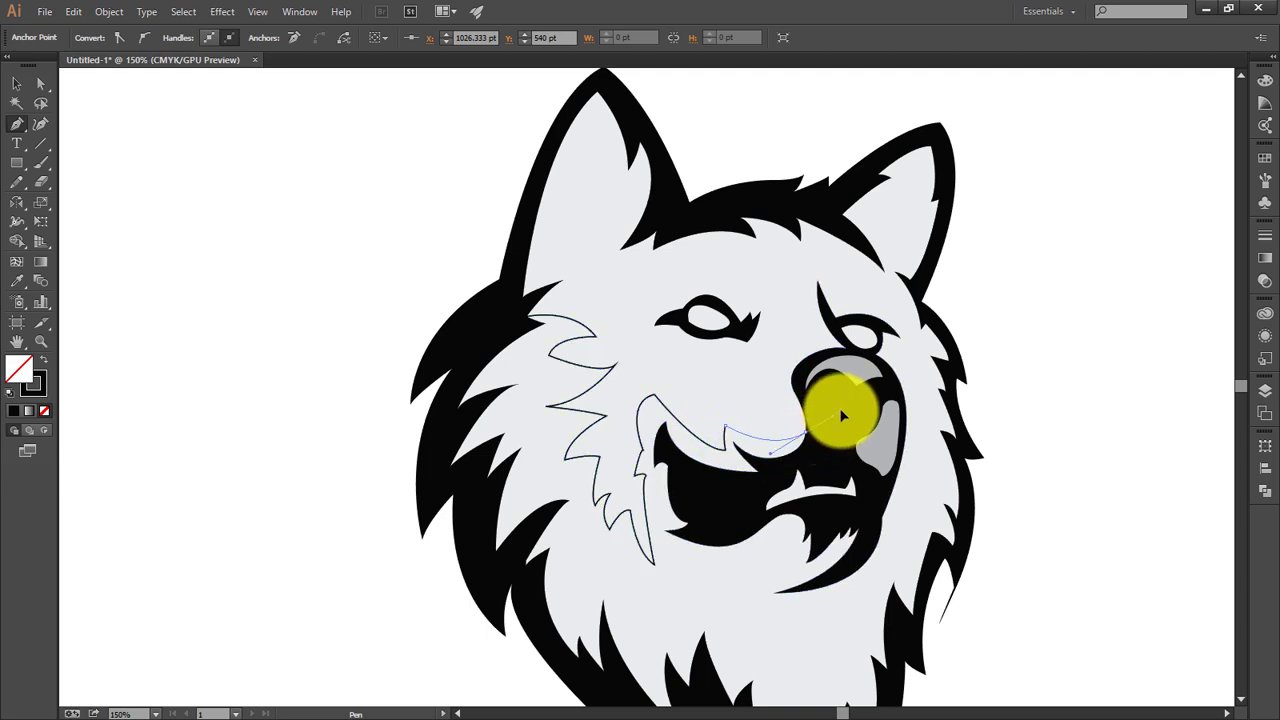
{"action": "left_click_drag", "start_coordinate": [842, 415], "coordinate": [804, 437]}
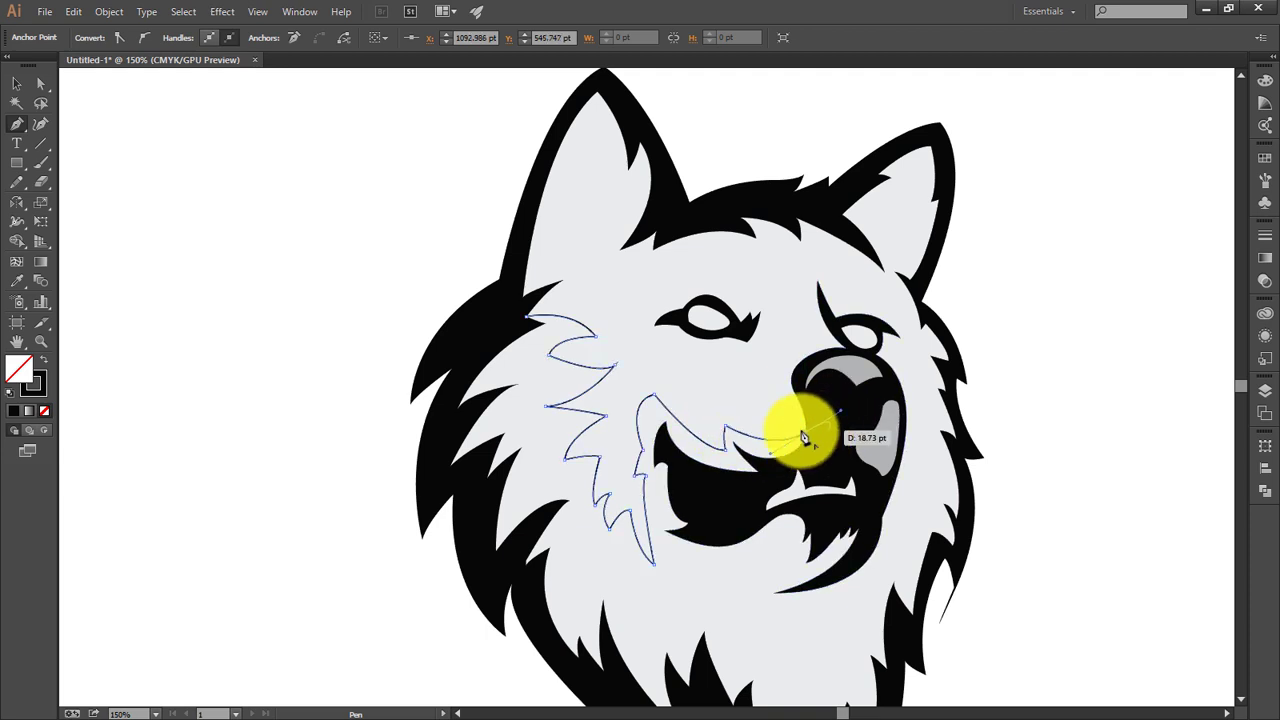
{"action": "scroll", "coordinate": [815, 438], "scroll_direction": "down", "scroll_amount": 3}
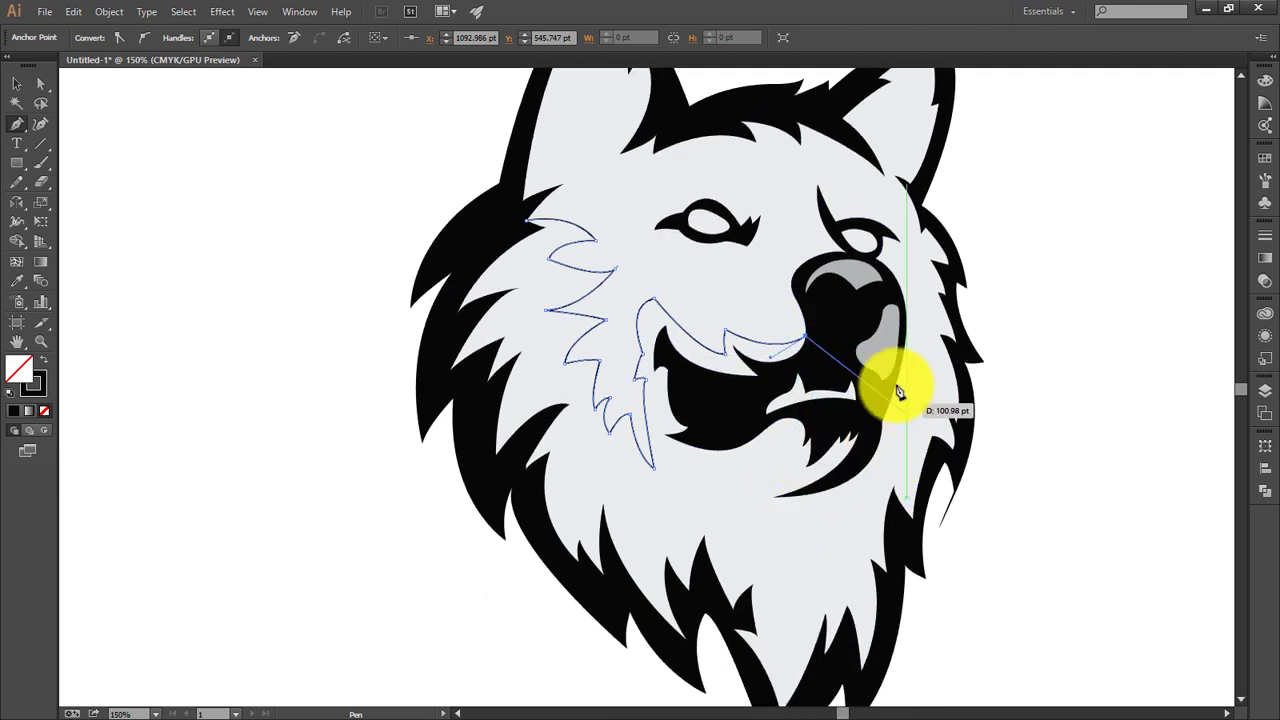
{"action": "left_click_drag", "start_coordinate": [771, 491], "coordinate": [858, 357]}
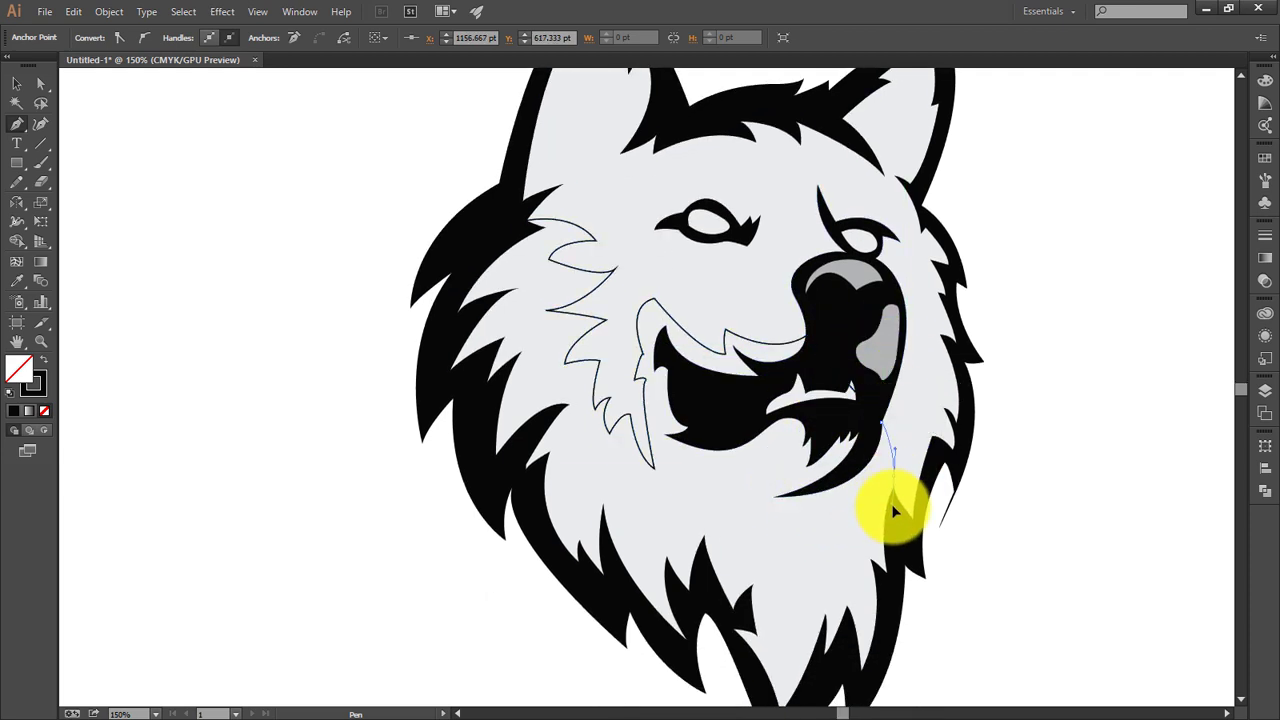
{"action": "mouse_move", "coordinate": [882, 424]}
{"action": "left_mouse_down"}
{"action": "mouse_move", "coordinate": [893, 487]}
{"action": "mouse_move", "coordinate": [880, 480]}
{"action": "mouse_move", "coordinate": [891, 527]}
{"action": "mouse_move", "coordinate": [875, 570]}
{"action": "mouse_move", "coordinate": [893, 572]}
{"action": "left_mouse_up"}
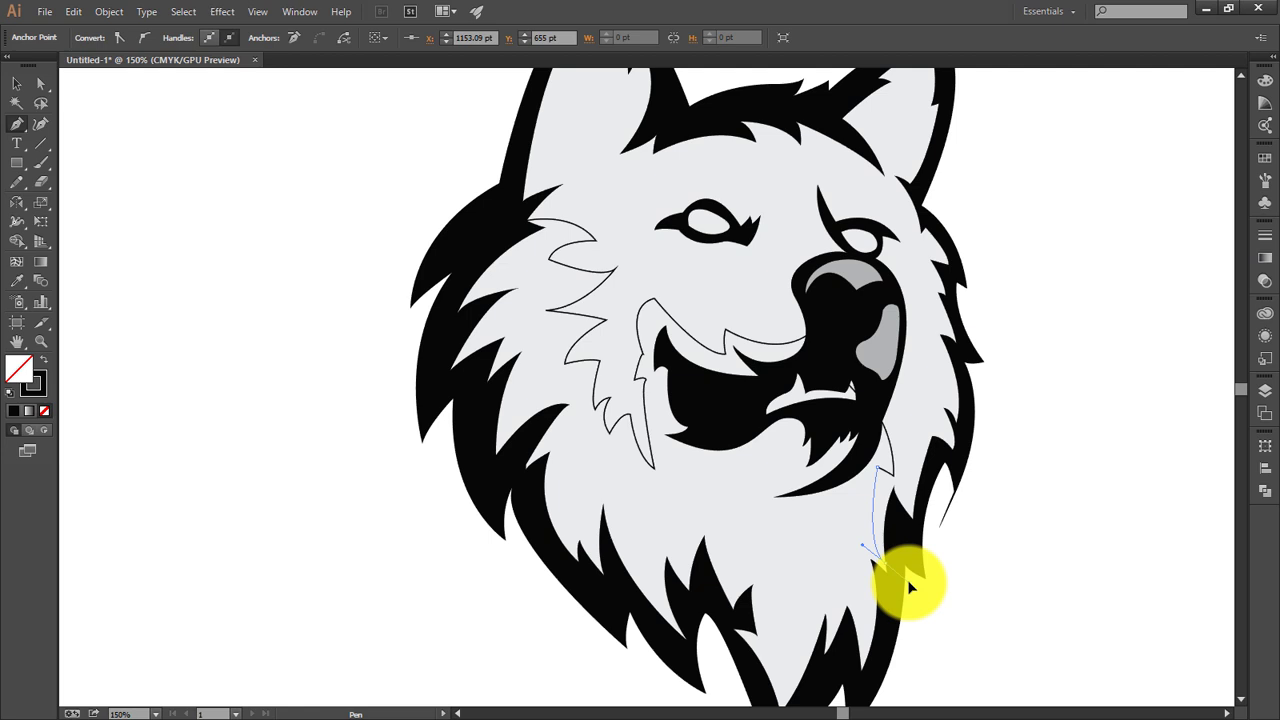
- Group the mouth and nose parts and change the group's stacking order
{"action": "left_click", "coordinate": [16, 83]}
{"action": "left_click", "coordinate": [775, 400]}
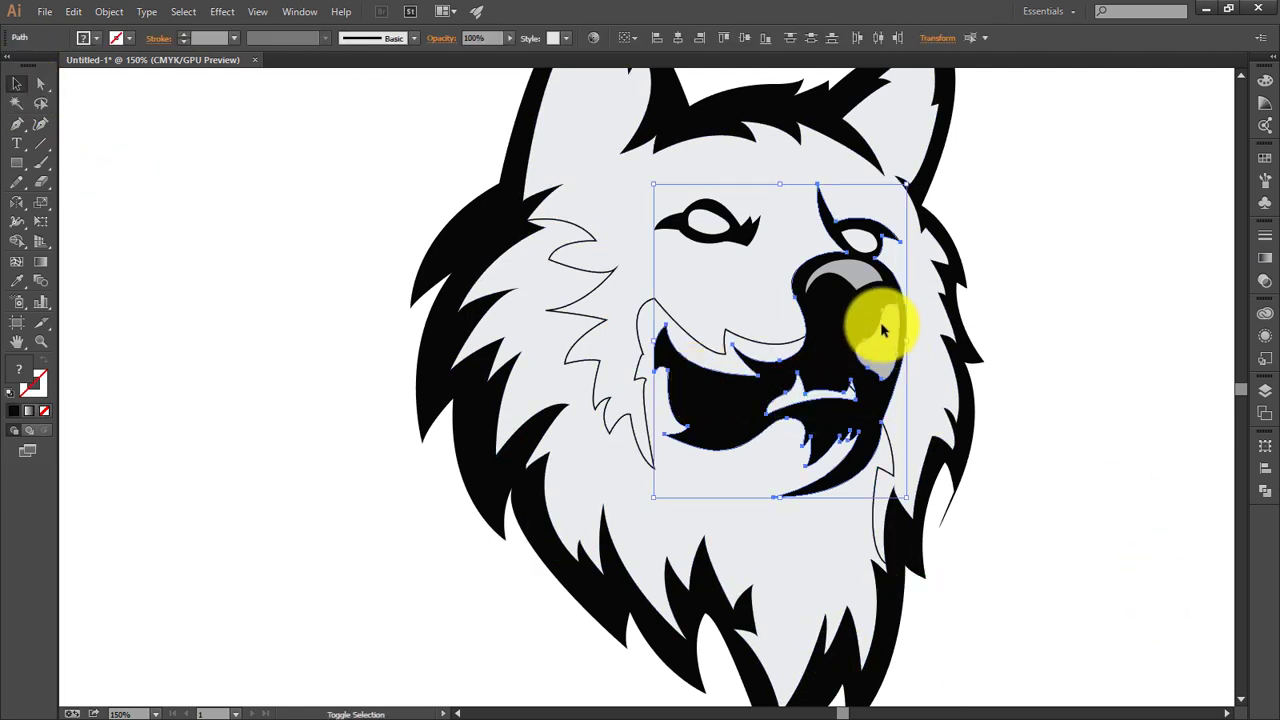
{"action": "right_click", "coordinate": [716, 224]}
{"action": "left_click", "coordinate": [757, 306]}
{"action": "right_click", "coordinate": [845, 336]}
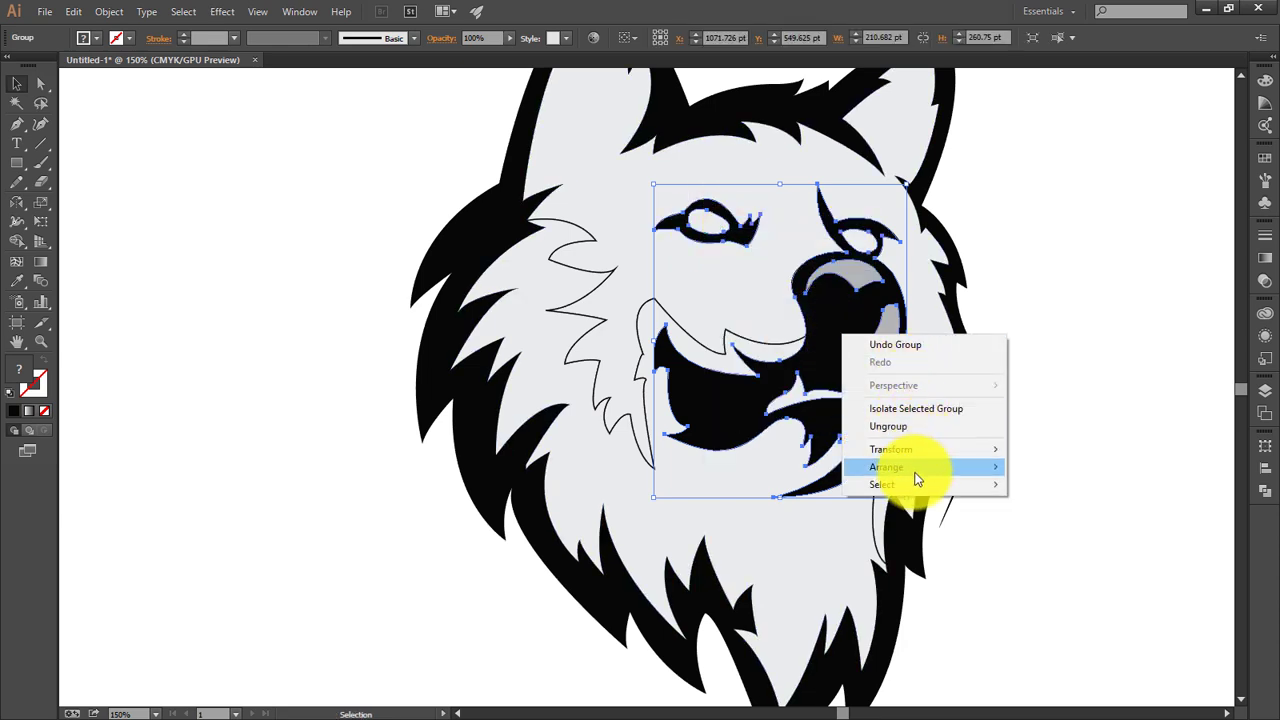
{"action": "left_click", "coordinate": [1040, 463]}
- Shape Builder-fill the lower fur region inside the outline with light grey and no stroke
{"action": "left_click", "coordinate": [1057, 371]}
{"action": "left_click", "coordinate": [630, 450]}
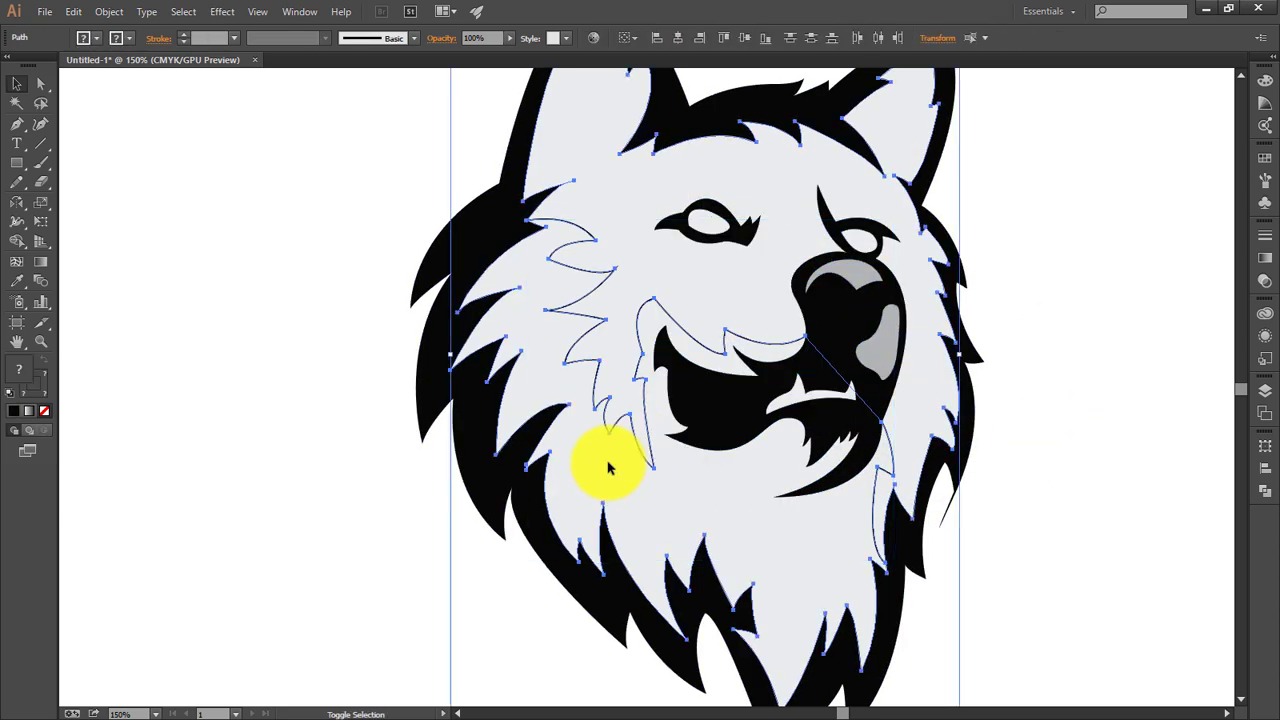
{"action": "left_click", "coordinate": [17, 241]}
{"action": "left_click", "coordinate": [118, 38]}
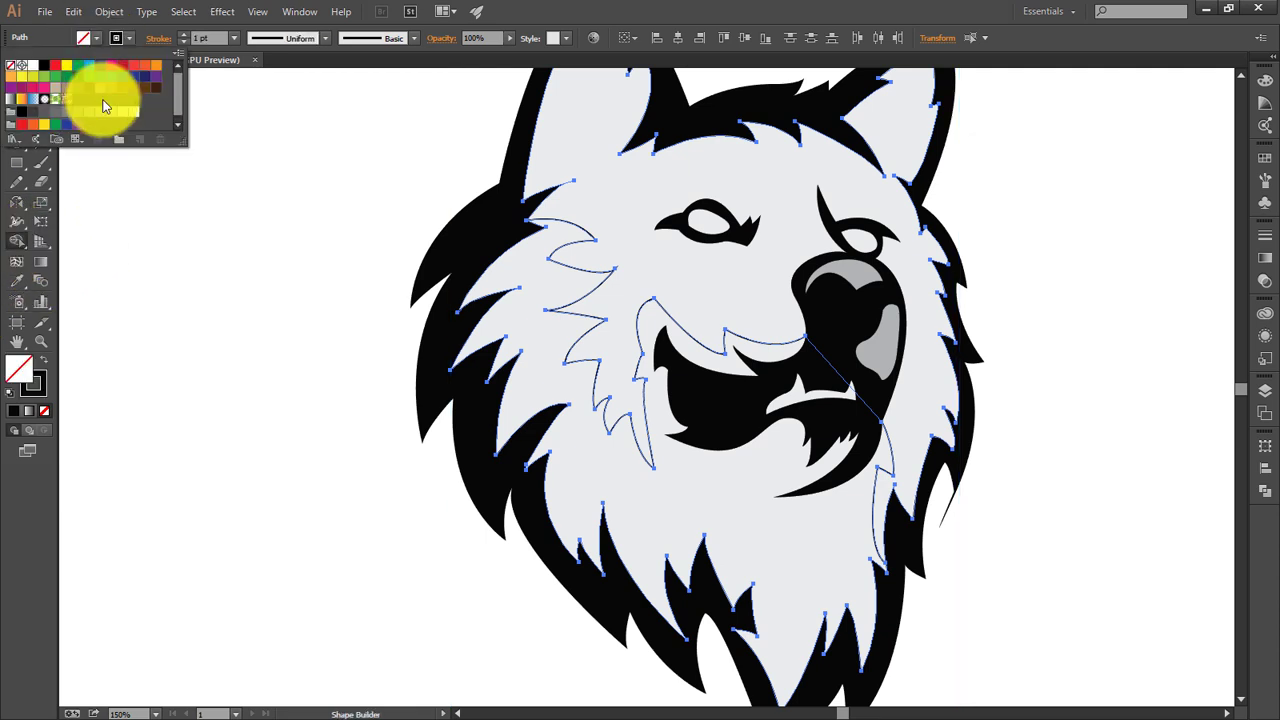
{"action": "left_click", "coordinate": [121, 45]}
{"action": "left_click", "coordinate": [10, 65]}
{"action": "left_click", "coordinate": [95, 45]}
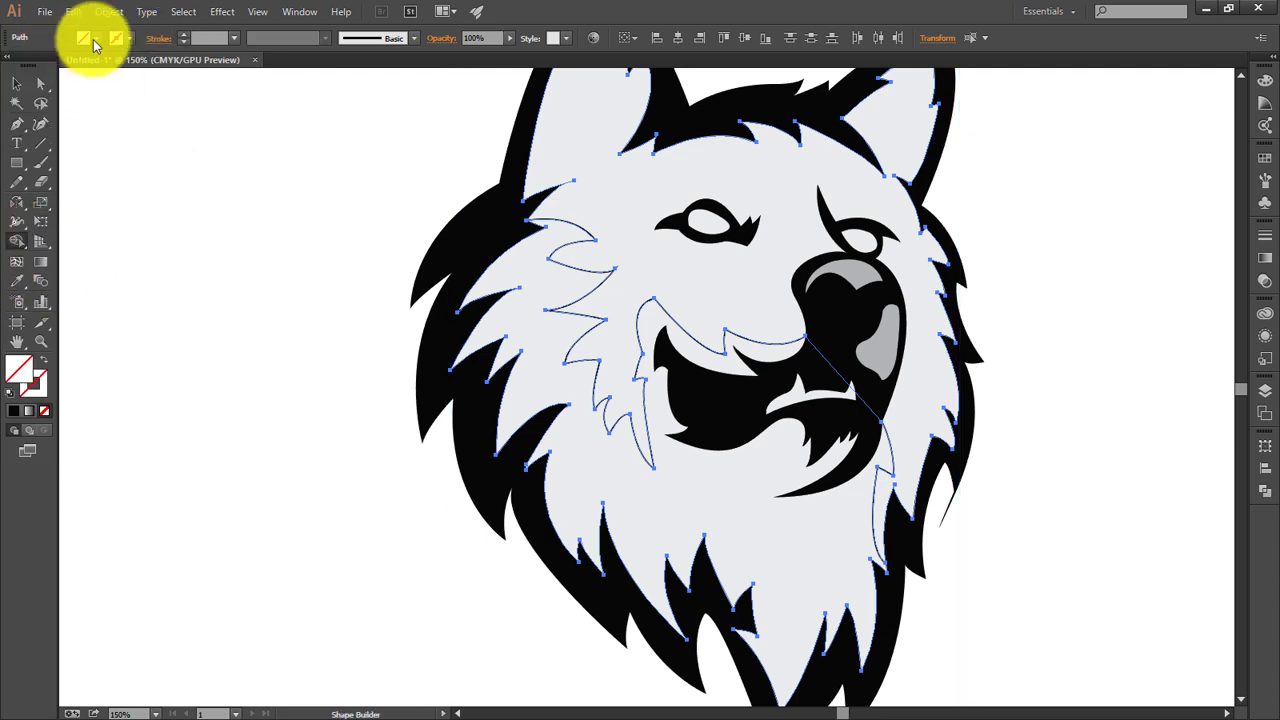
{"action": "left_click", "coordinate": [110, 112]}
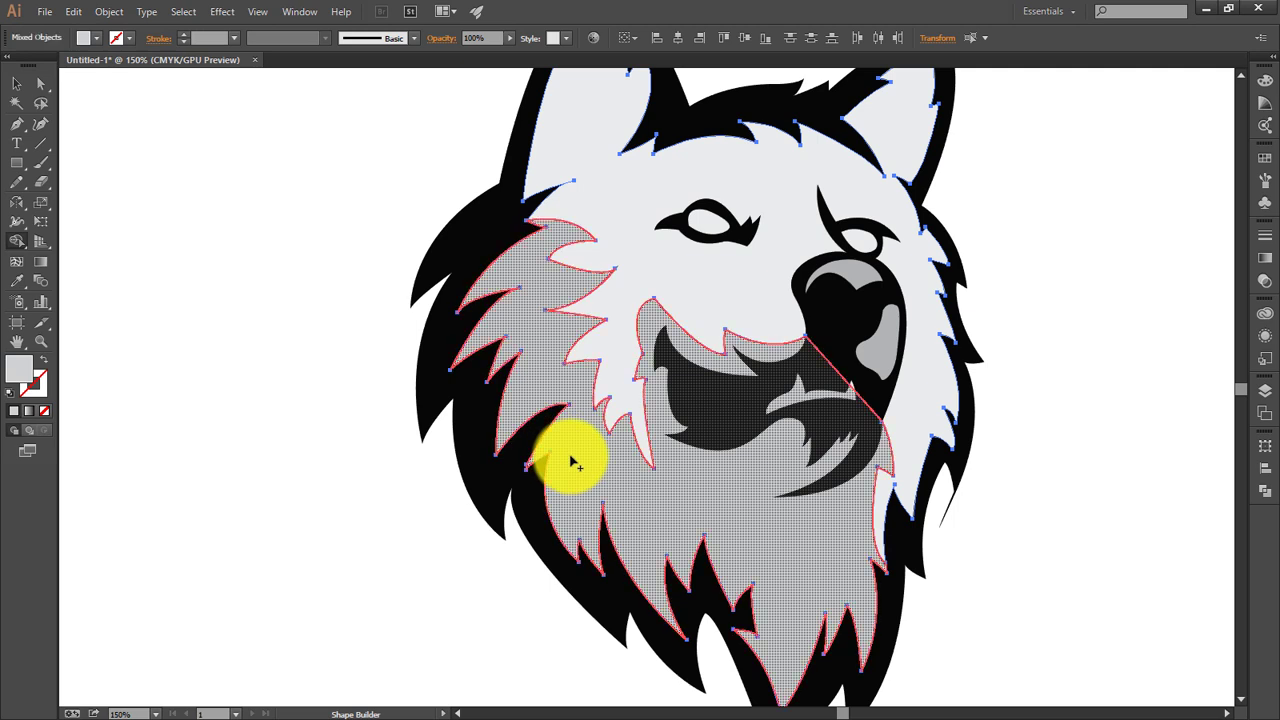
{"action": "left_click", "coordinate": [573, 461]}
- Recolour the new fur shape with the medium grey swatch using the Eyedropper, then zoom in on the lower fur
{"action": "left_click", "coordinate": [17, 84]}
{"action": "left_click", "coordinate": [398, 452]}
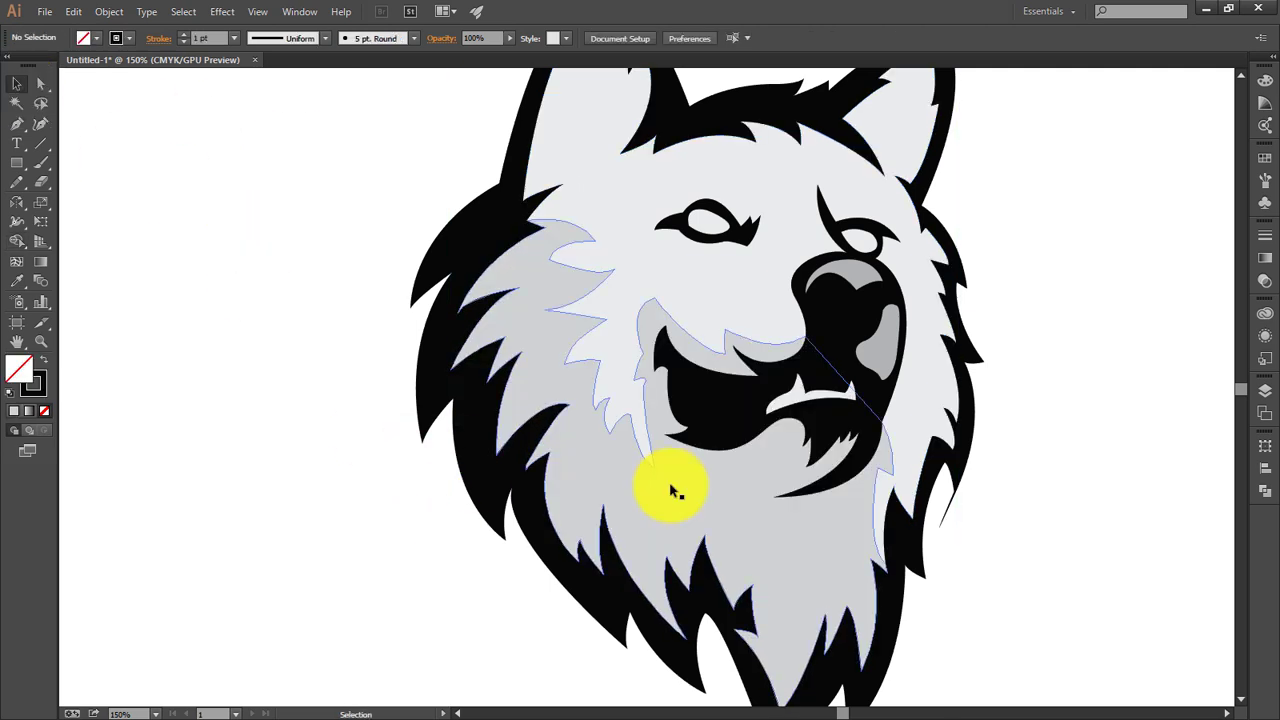
{"action": "left_click", "coordinate": [672, 490]}
{"action": "key", "text": "ctrl+0"}
{"action": "key", "text": "i"}
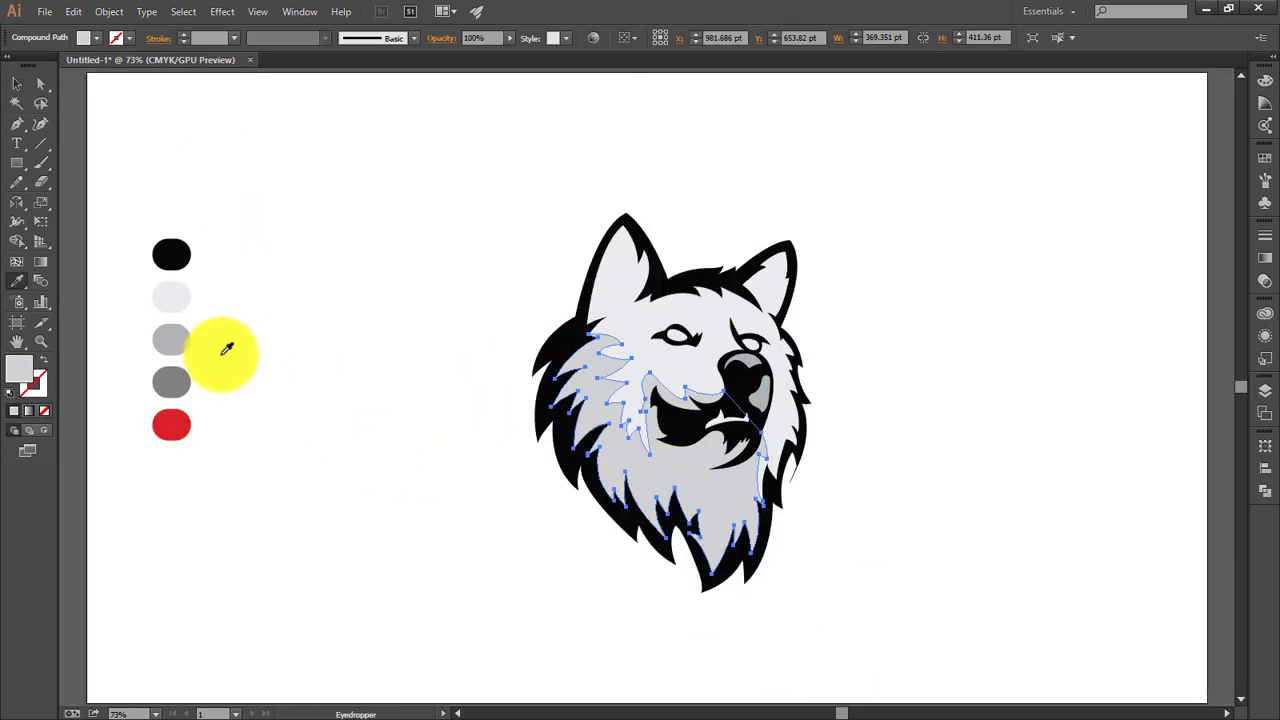
{"action": "left_click", "coordinate": [178, 341]}
{"action": "left_click", "coordinate": [17, 84]}
{"action": "left_click", "coordinate": [332, 173]}
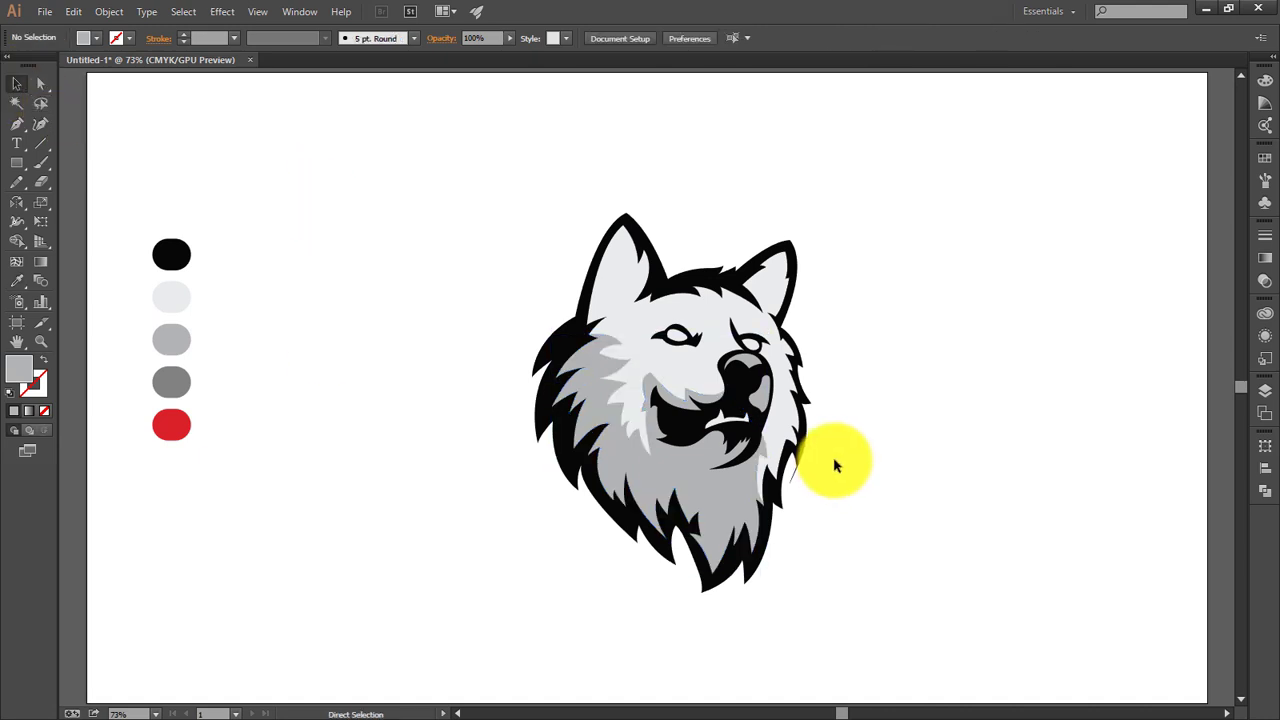
{"action": "key", "text": "ctrl+plus"}
{"action": "key", "text": "ctrl+plus"}
{"action": "key", "text": "ctrl+plus"}
{"action": "mouse_move", "coordinate": [1000, 557]}
{"action": "left_mouse_down"}
{"action": "mouse_move", "coordinate": [799, 451]}
{"action": "mouse_move", "coordinate": [806, 420]}
{"action": "left_mouse_up"}
- Start a fur-strand path in the lower-left chest fur and remove its fill
{"action": "key", "text": "p"}
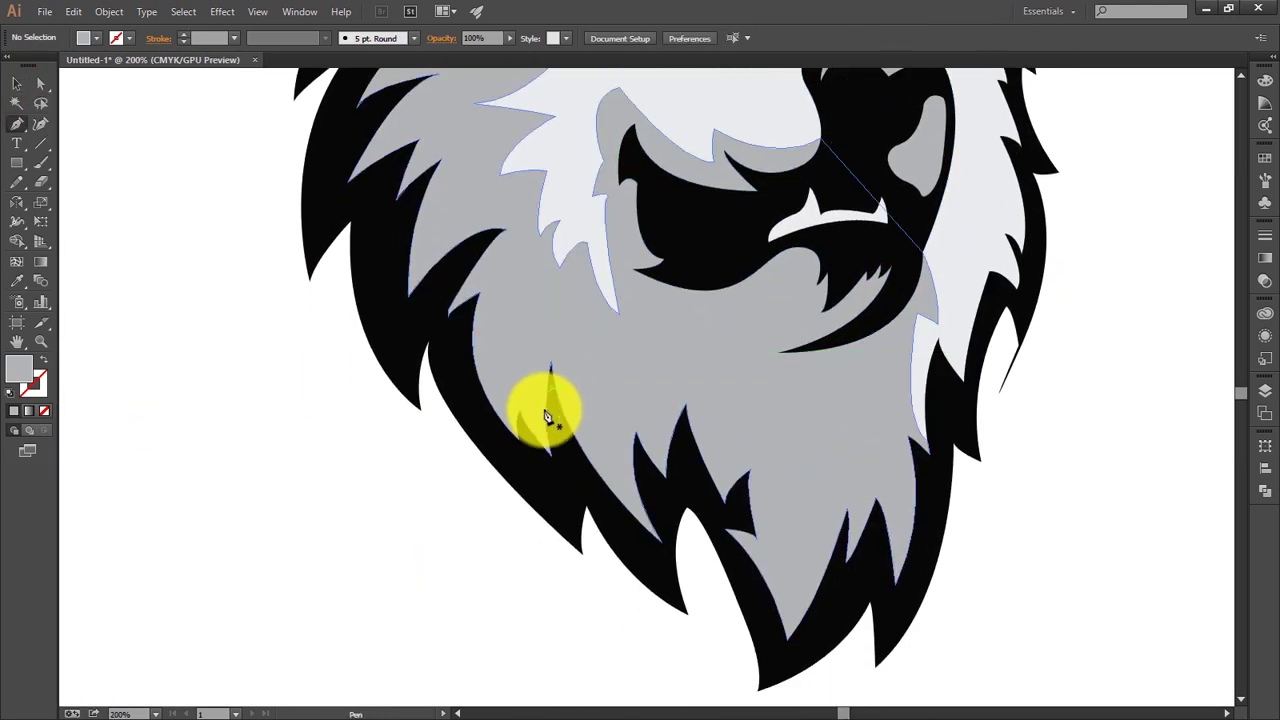
{"action": "scroll", "coordinate": [566, 286], "scroll_direction": "up", "scroll_amount": 1}
{"action": "left_click", "coordinate": [487, 415]}
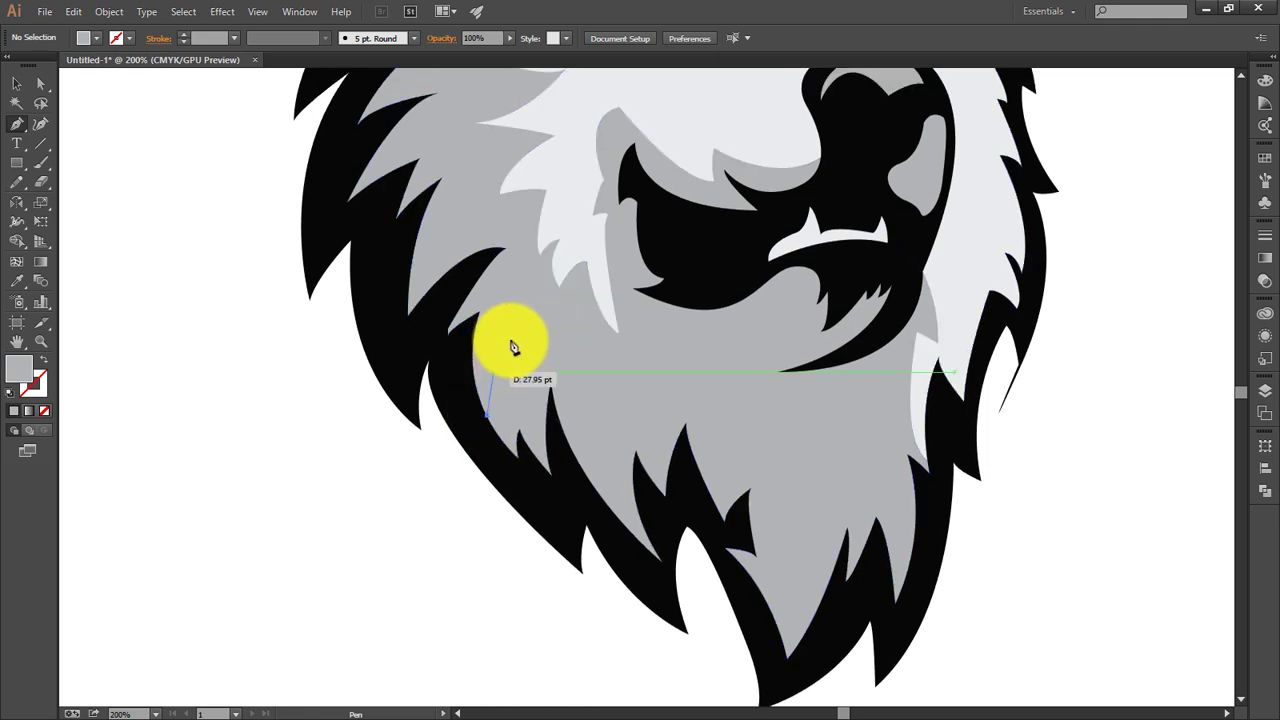
{"action": "mouse_move", "coordinate": [514, 313]}
{"action": "left_mouse_down"}
{"action": "mouse_move", "coordinate": [543, 320]}
{"action": "mouse_move", "coordinate": [530, 392]}
{"action": "left_mouse_up"}
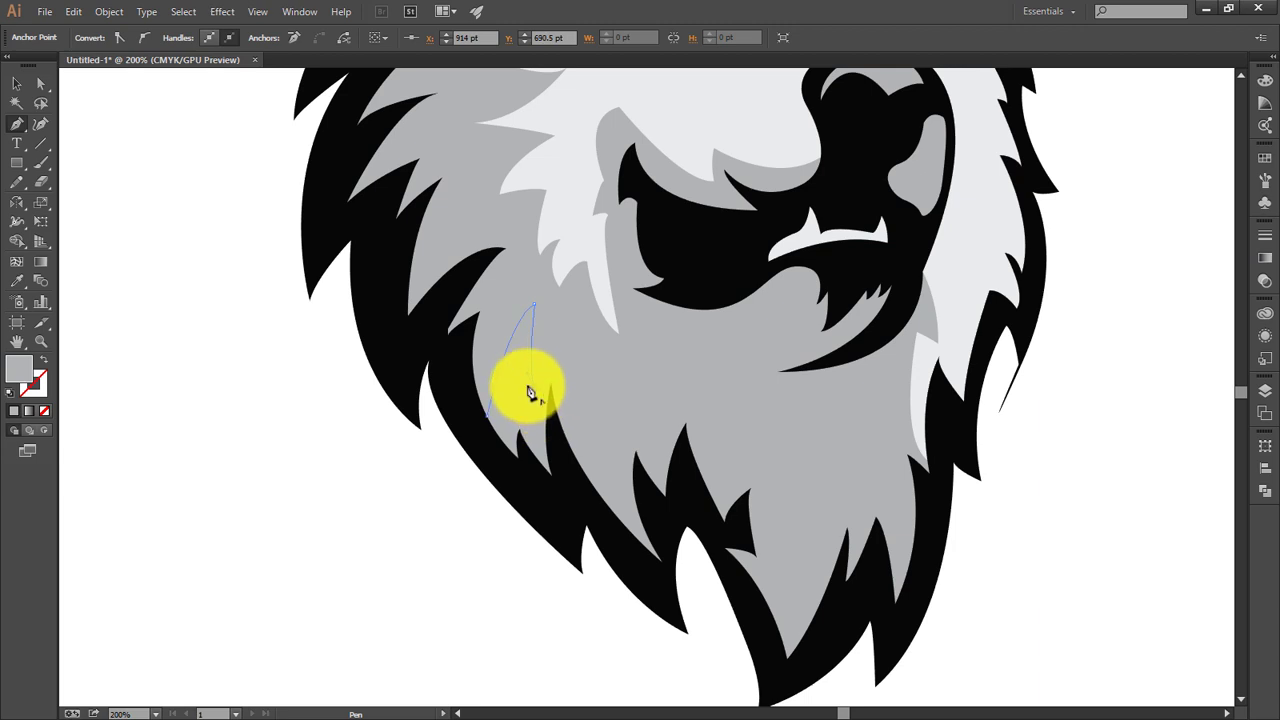
{"action": "left_click", "coordinate": [17, 84]}
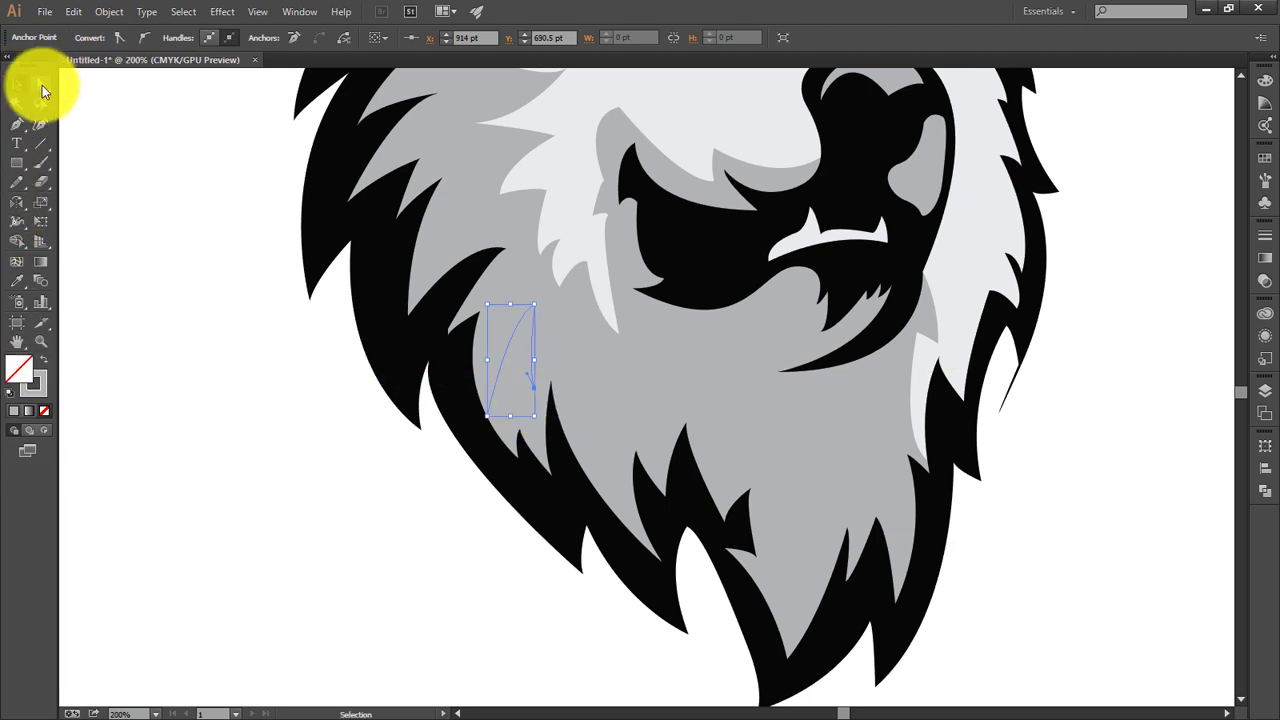
{"action": "left_click", "coordinate": [514, 343]}
{"action": "left_click", "coordinate": [93, 40]}
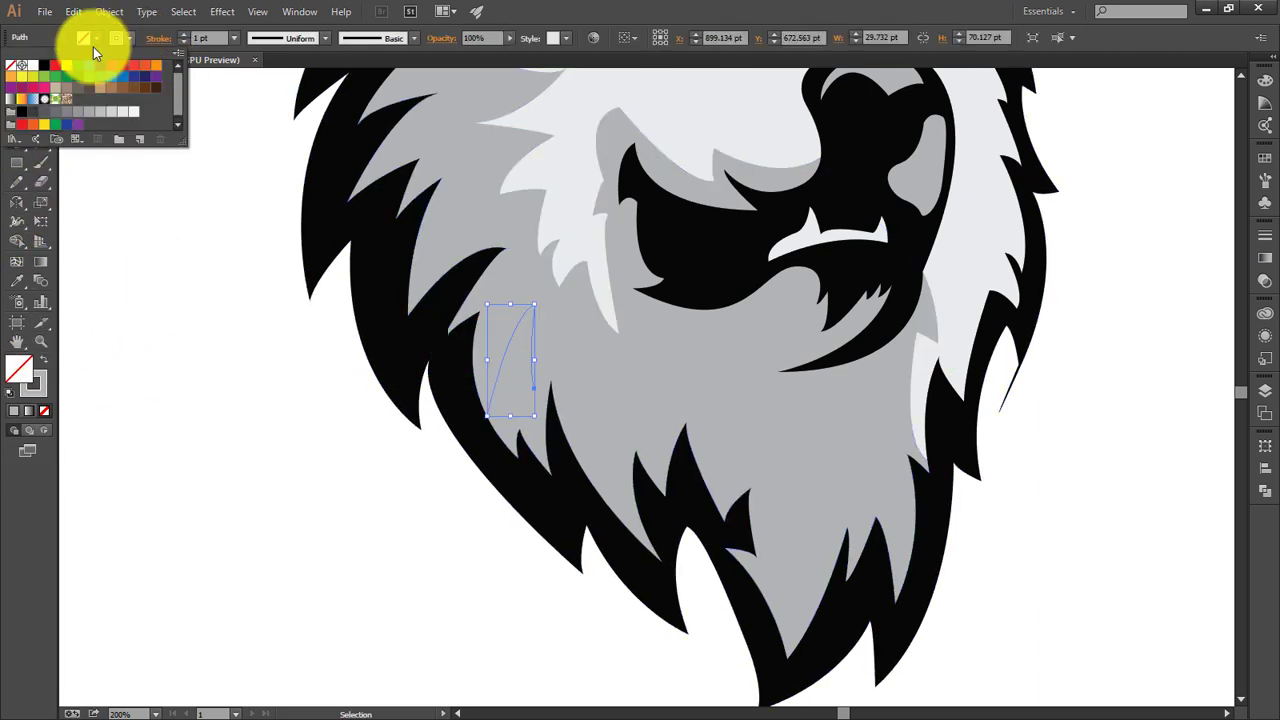
{"action": "left_click", "coordinate": [10, 65]}
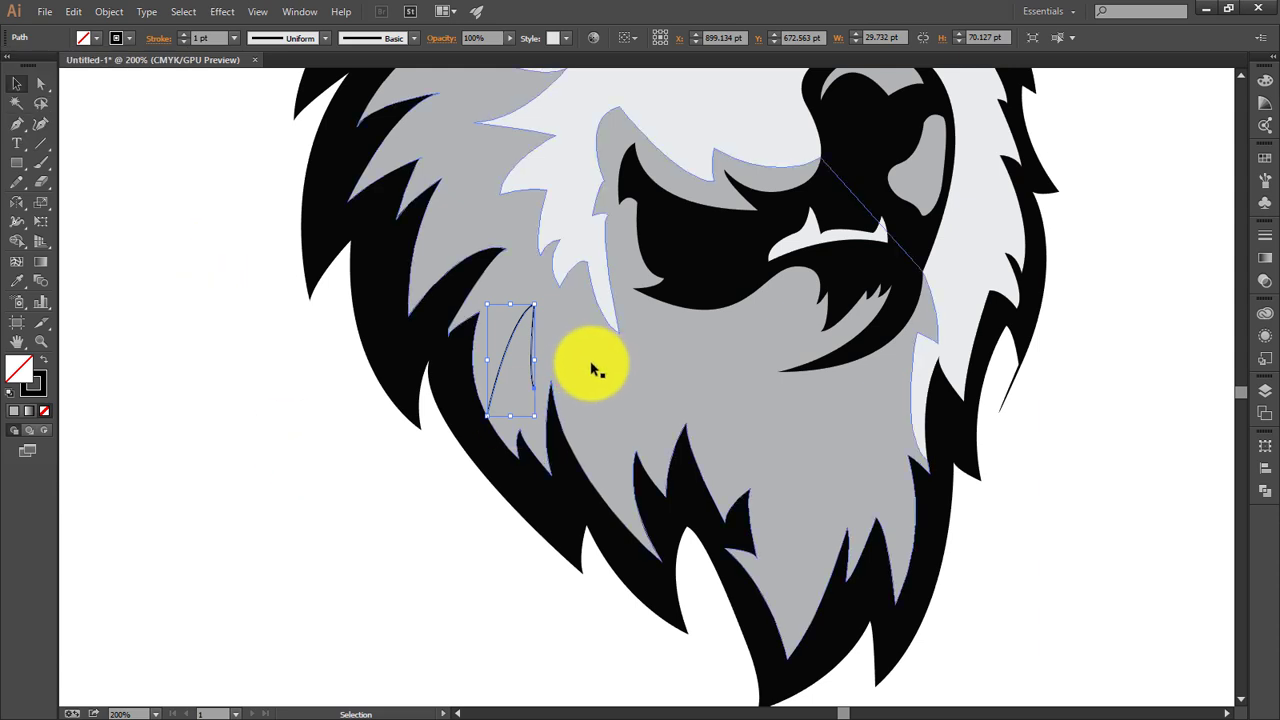
{"action": "key", "text": "p"}
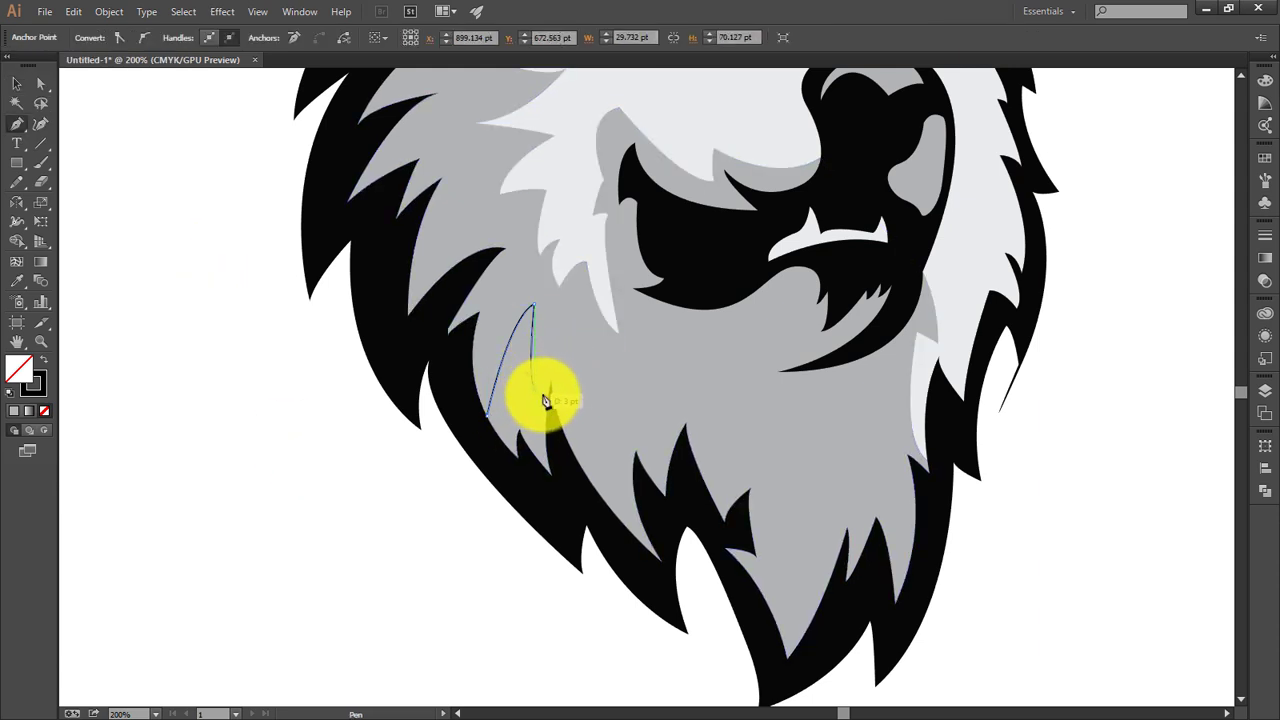
- Extend that strand into a zigzag of pointed fur tufts across the grey fur
{"action": "mouse_move", "coordinate": [535, 387]}
{"action": "left_mouse_down"}
{"action": "mouse_move", "coordinate": [572, 355]}
{"action": "mouse_move", "coordinate": [563, 366]}
{"action": "left_mouse_up"}
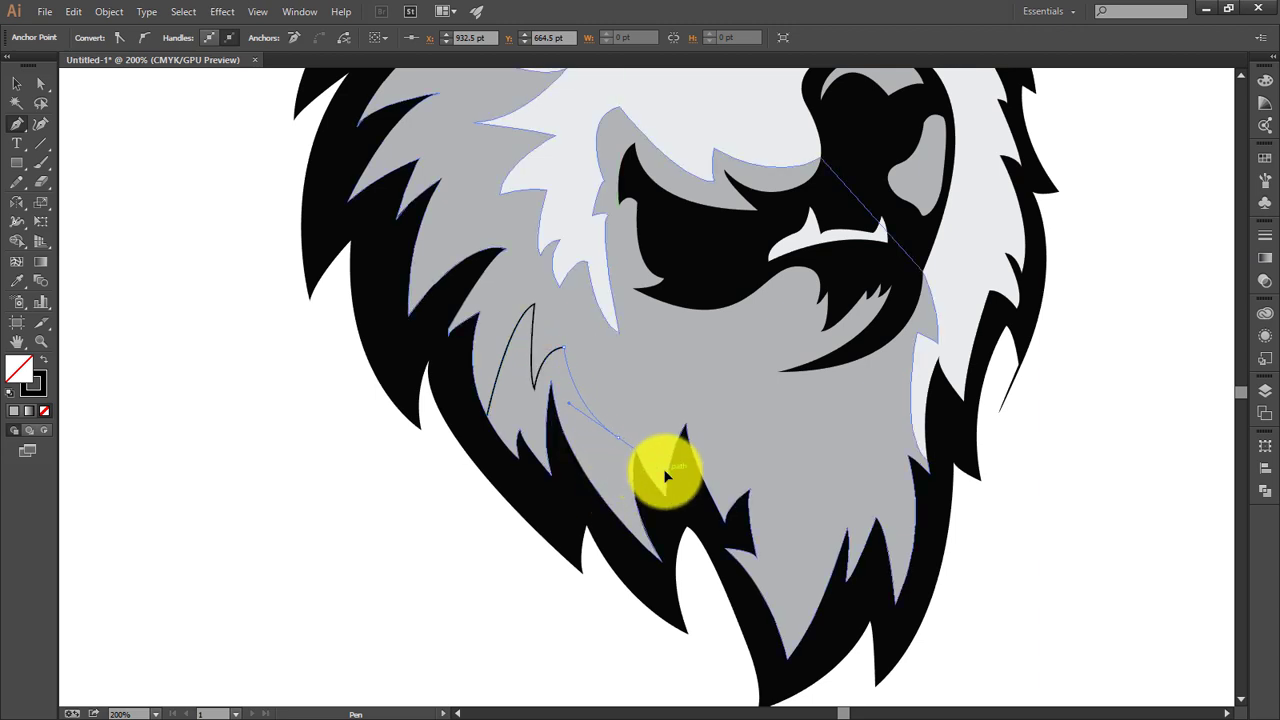
{"action": "left_click_drag", "start_coordinate": [617, 436], "coordinate": [643, 375]}
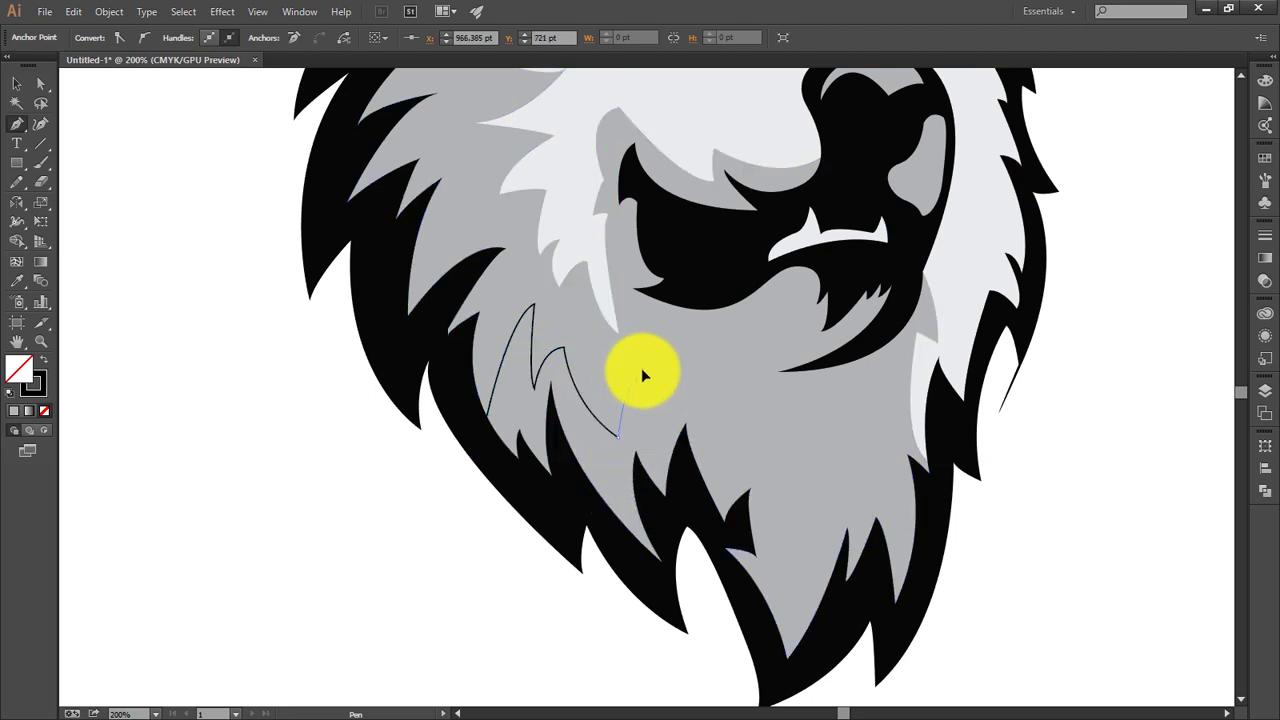
{"action": "left_click", "coordinate": [630, 384]}
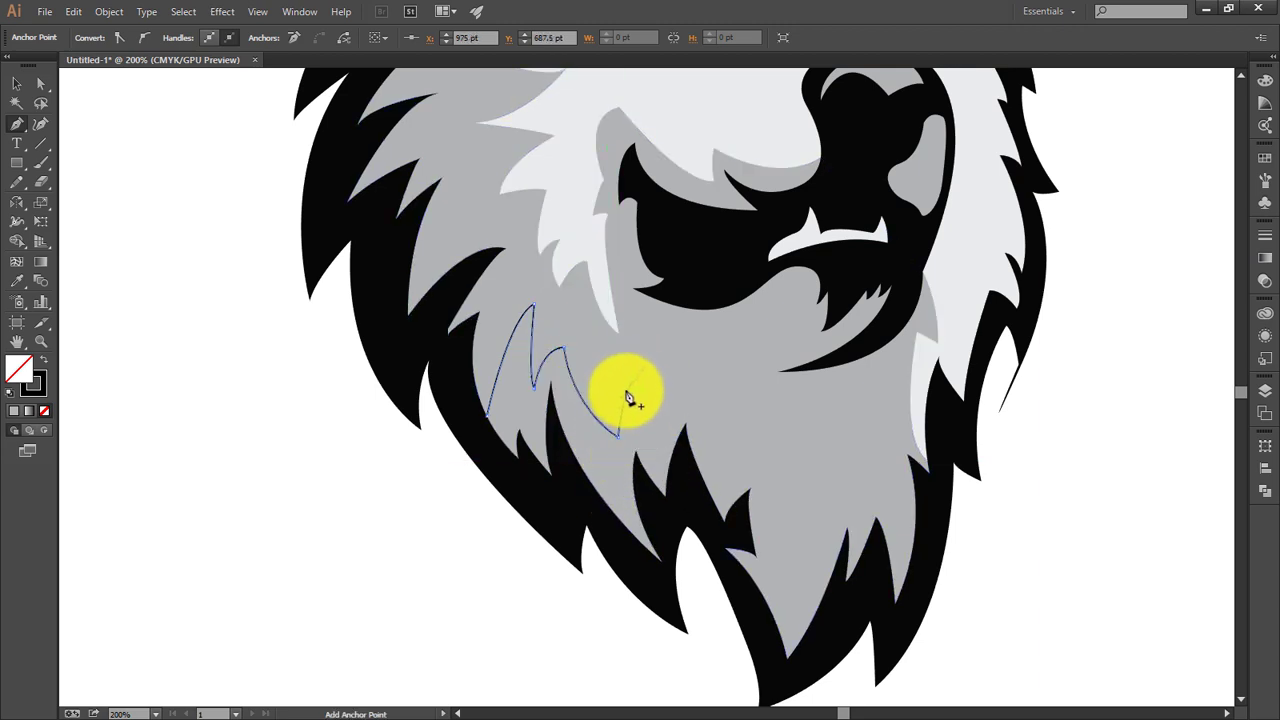
{"action": "left_click", "coordinate": [660, 435]}
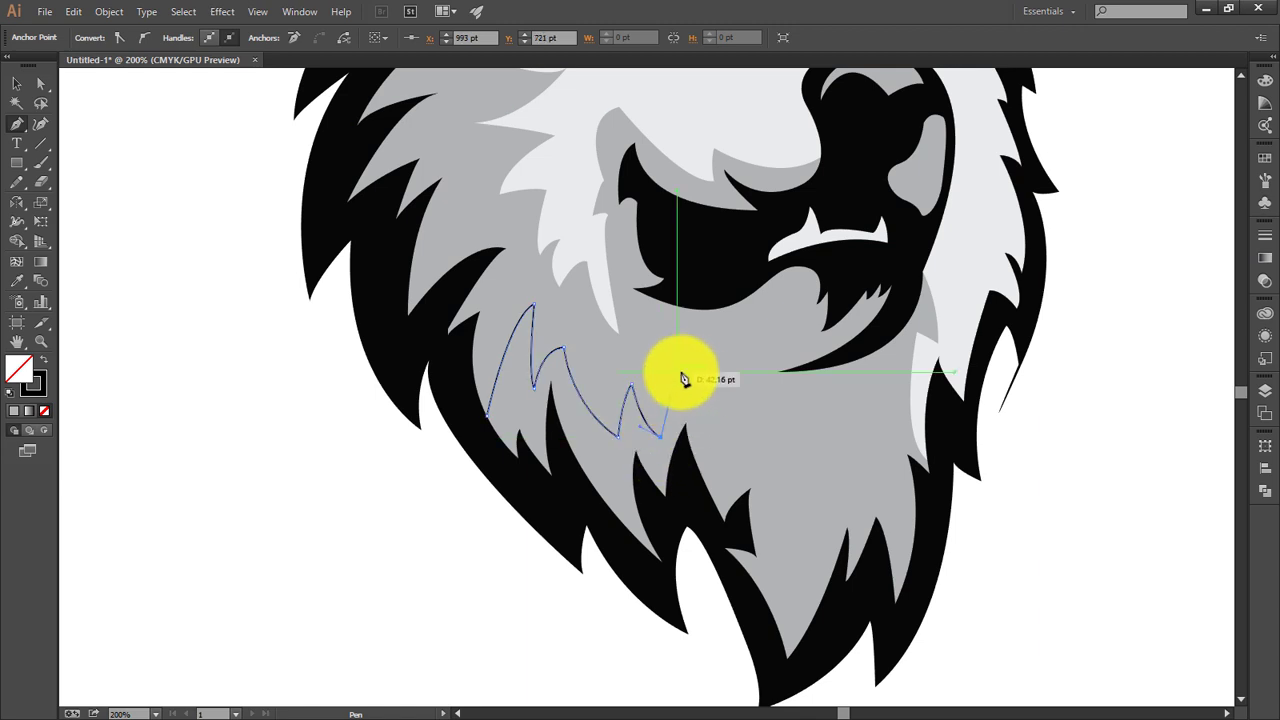
{"action": "mouse_move", "coordinate": [693, 391]}
{"action": "left_mouse_down"}
{"action": "mouse_move", "coordinate": [710, 391]}
{"action": "mouse_move", "coordinate": [673, 375]}
{"action": "mouse_move", "coordinate": [797, 350]}
{"action": "mouse_move", "coordinate": [812, 296]}
{"action": "mouse_move", "coordinate": [755, 347]}
{"action": "mouse_move", "coordinate": [784, 305]}
{"action": "mouse_move", "coordinate": [742, 310]}
{"action": "mouse_move", "coordinate": [720, 295]}
{"action": "left_mouse_up"}
{"action": "left_click", "coordinate": [718, 295], "text": "ctrl"}
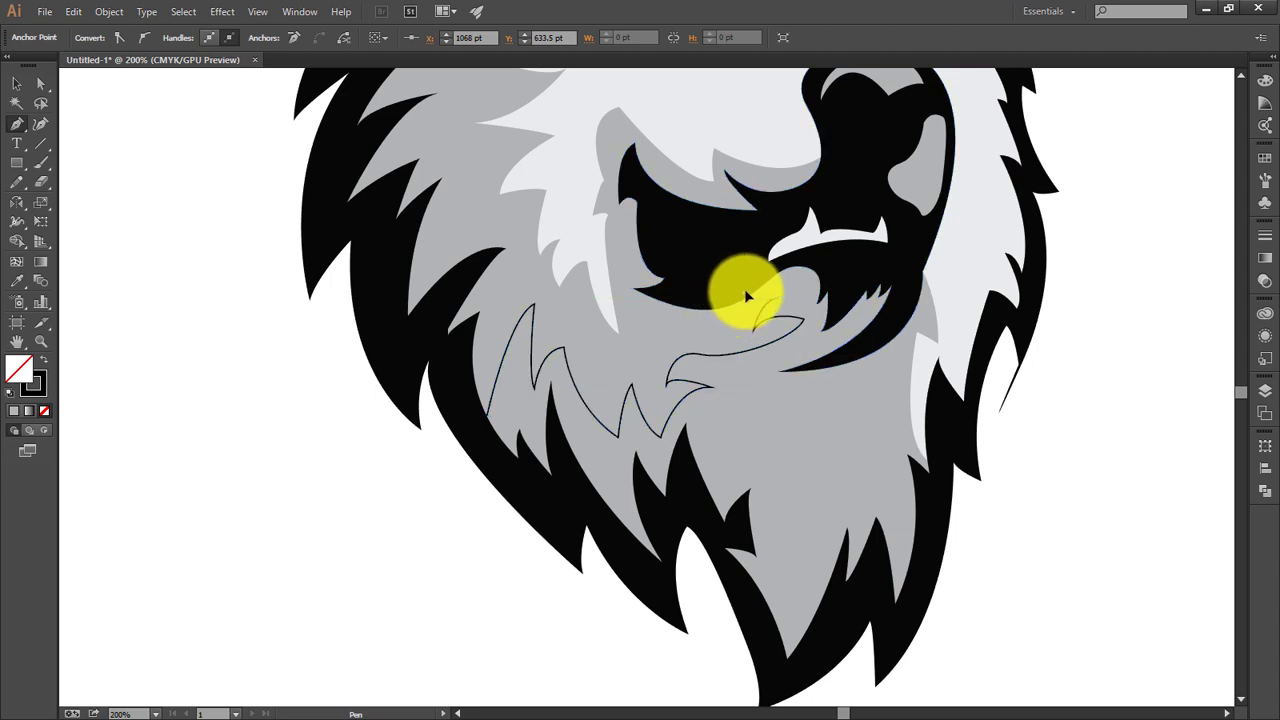
{"action": "left_click", "coordinate": [753, 288], "text": "ctrl"}
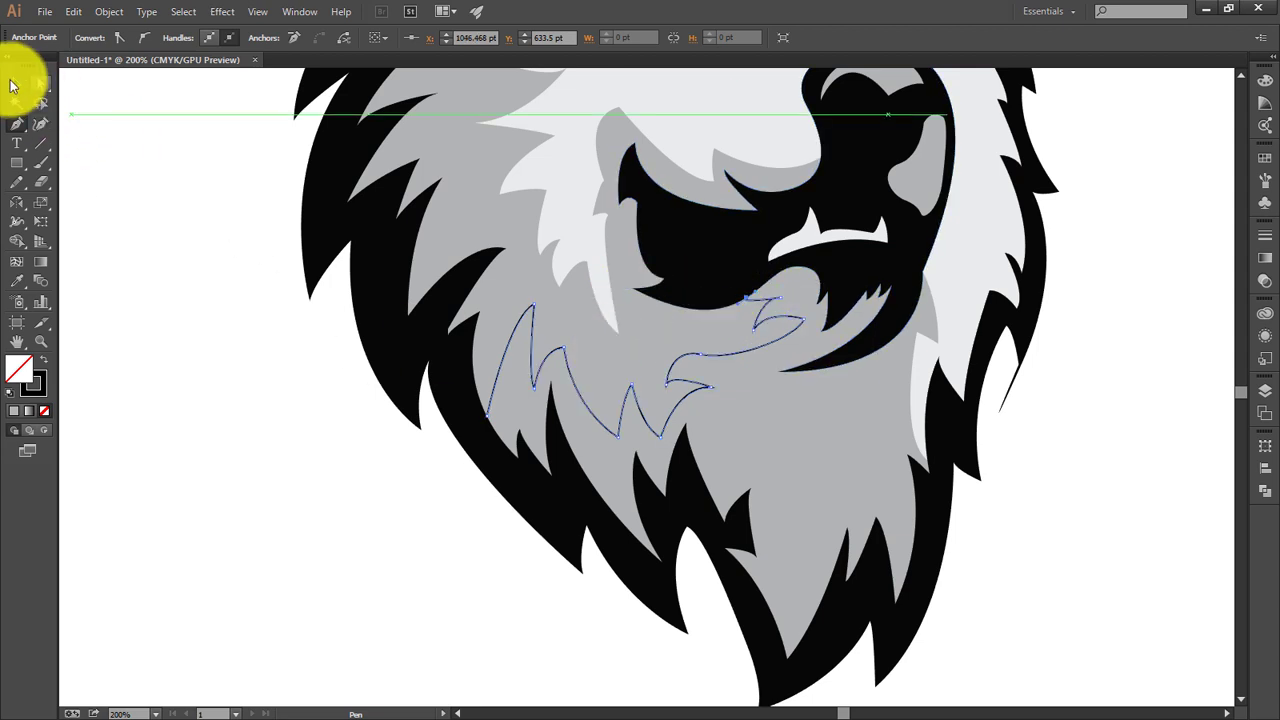
{"action": "left_click", "coordinate": [16, 86]}
{"action": "left_click", "coordinate": [647, 375]}
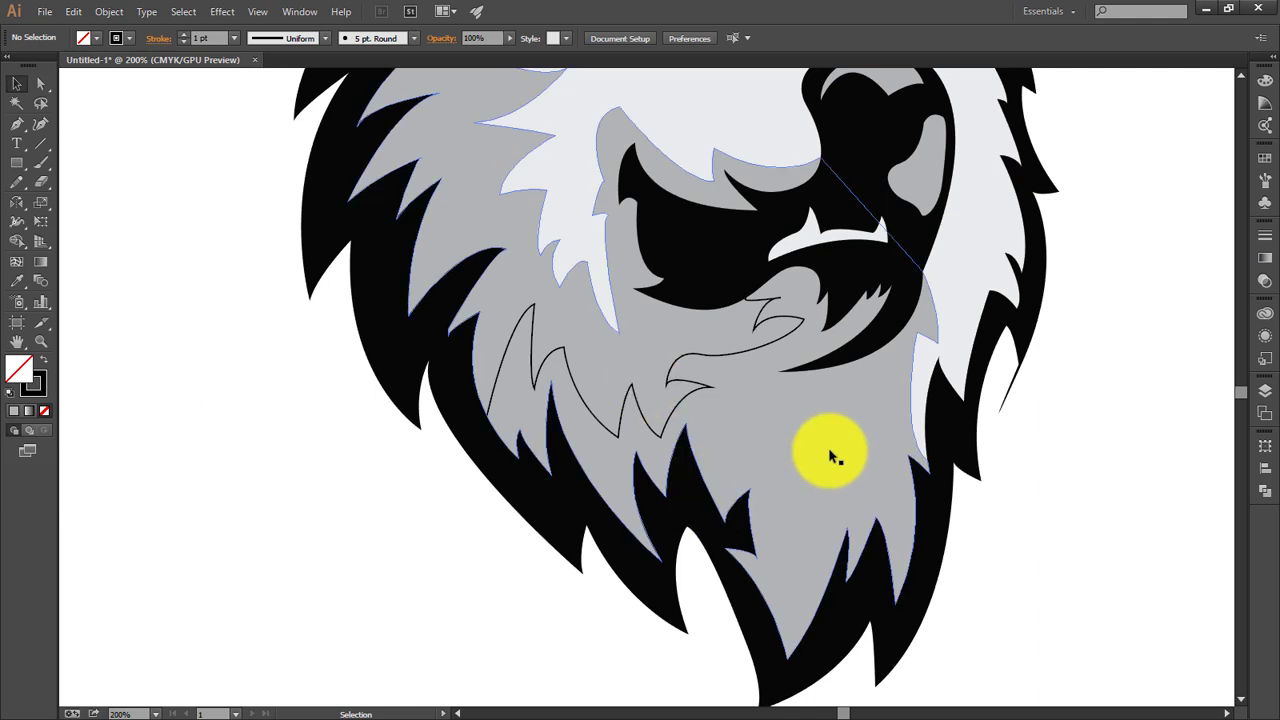
- Draw a second strand outline from below the right of the mouth curving down into the chest fur
{"action": "key", "text": "p"}
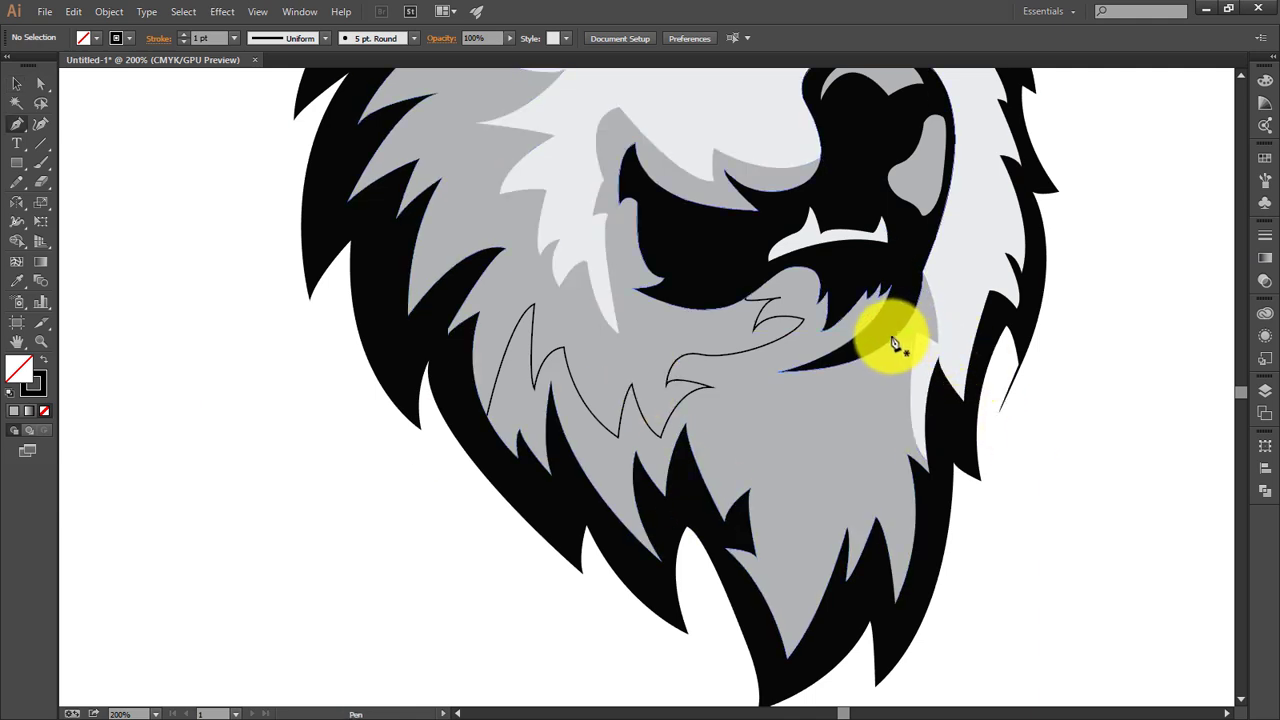
{"action": "left_click", "coordinate": [897, 338]}
{"action": "left_click", "coordinate": [893, 418]}
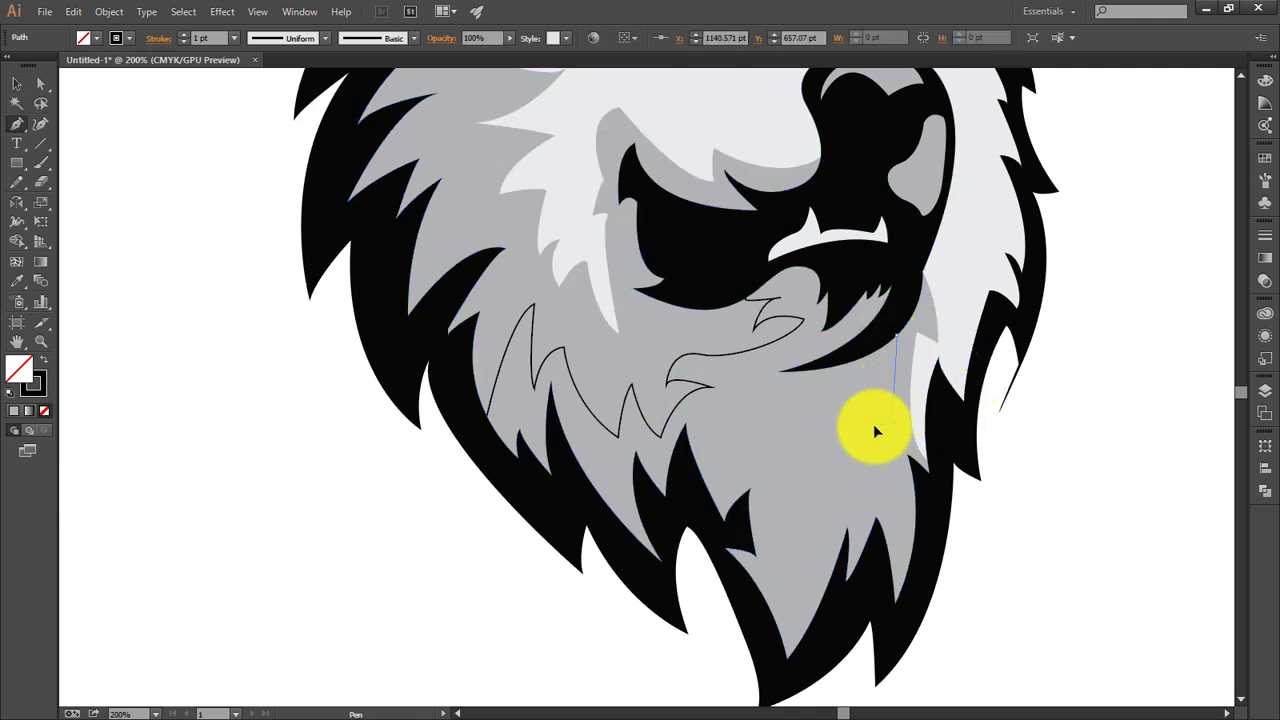
{"action": "left_click", "coordinate": [886, 425]}
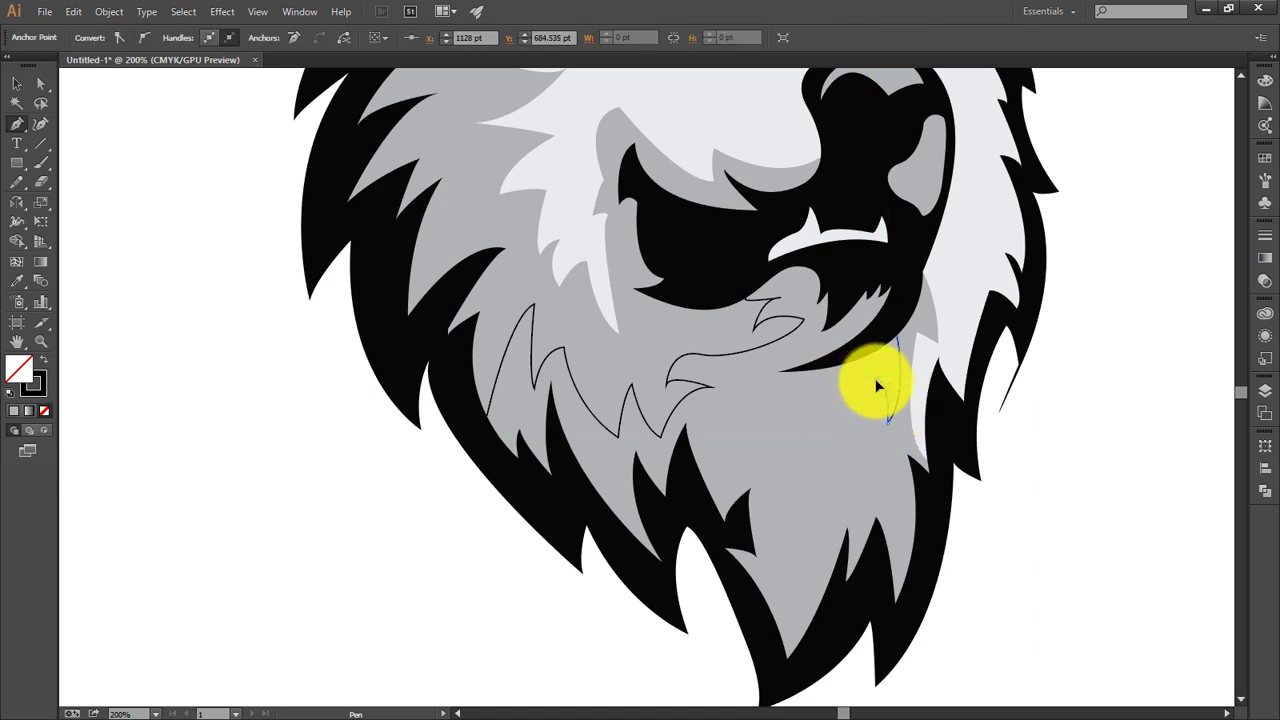
{"action": "mouse_move", "coordinate": [877, 384]}
{"action": "left_mouse_down"}
{"action": "mouse_move", "coordinate": [862, 454]}
{"action": "mouse_move", "coordinate": [830, 432]}
{"action": "mouse_move", "coordinate": [850, 427]}
{"action": "left_mouse_up"}
{"action": "left_click", "coordinate": [842, 449]}
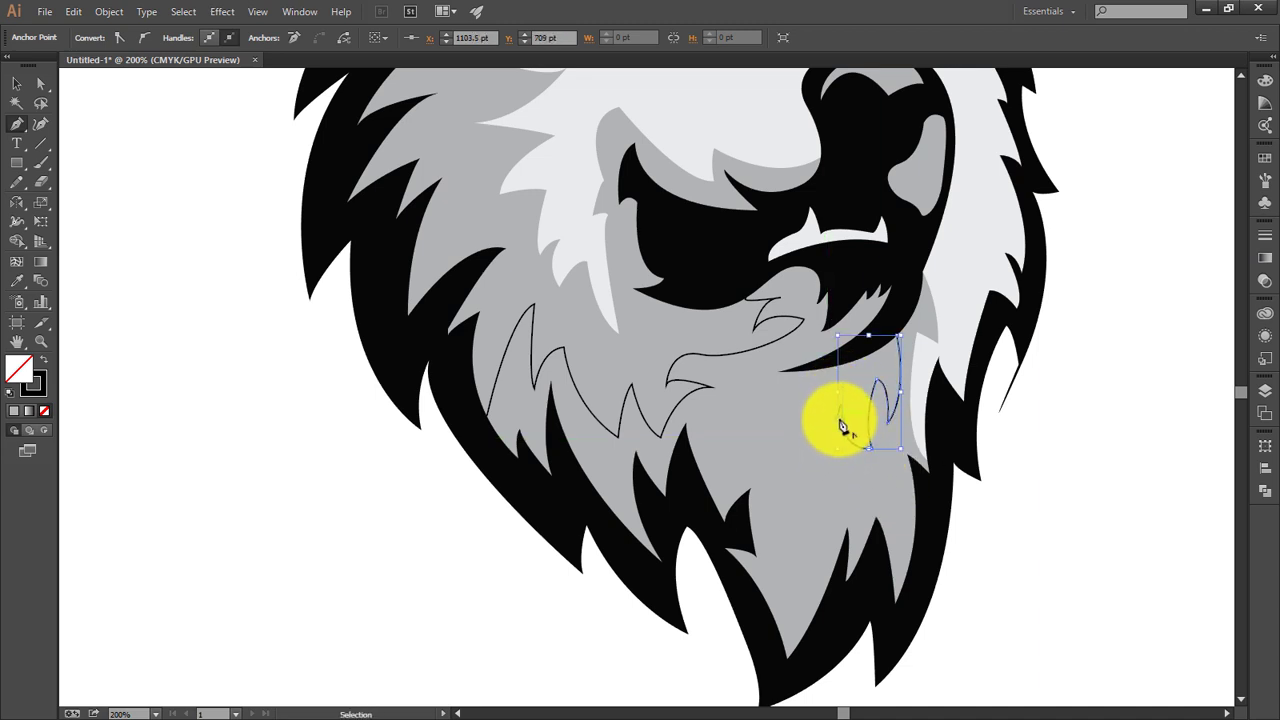
{"action": "mouse_move", "coordinate": [820, 540]}
{"action": "left_mouse_down"}
{"action": "mouse_move", "coordinate": [773, 600]}
{"action": "mouse_move", "coordinate": [784, 618]}
{"action": "left_mouse_up"}
{"action": "left_click", "coordinate": [820, 542]}
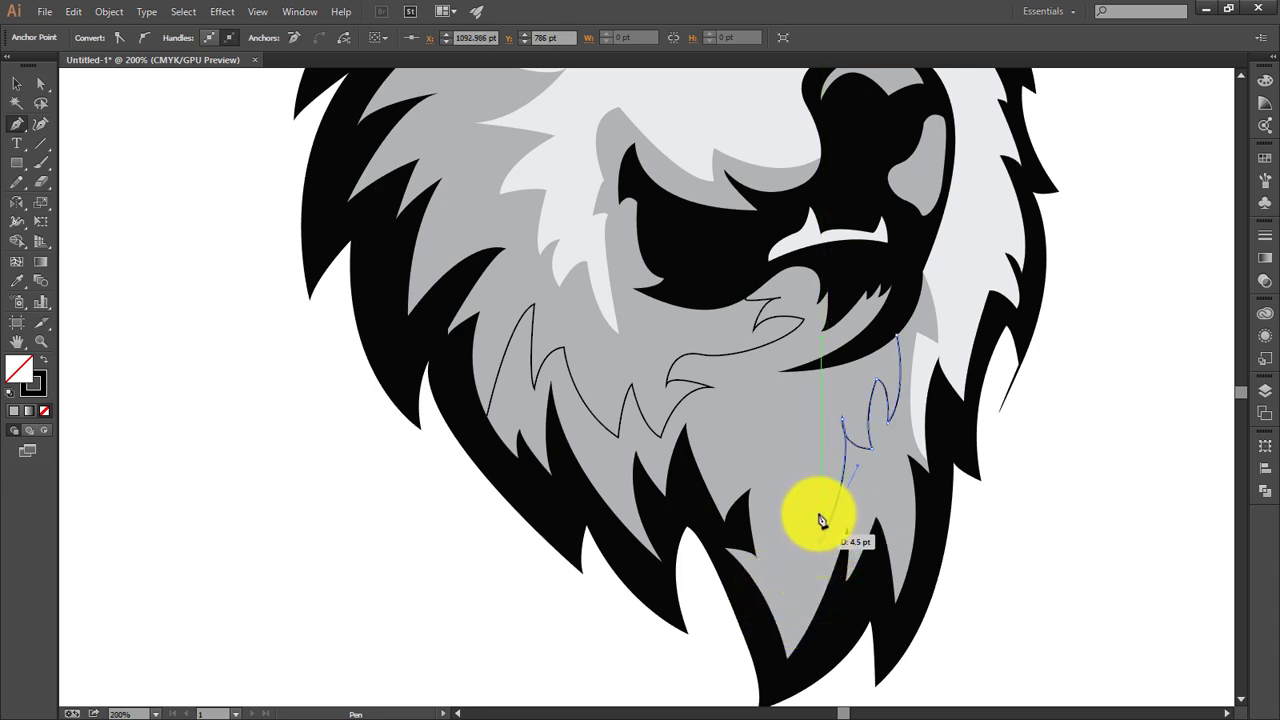
- Draw a third strand outline curving down toward the chin tip
{"action": "left_click", "coordinate": [806, 496], "text": "ctrl"}
{"action": "left_click", "coordinate": [805, 470], "text": "ctrl"}
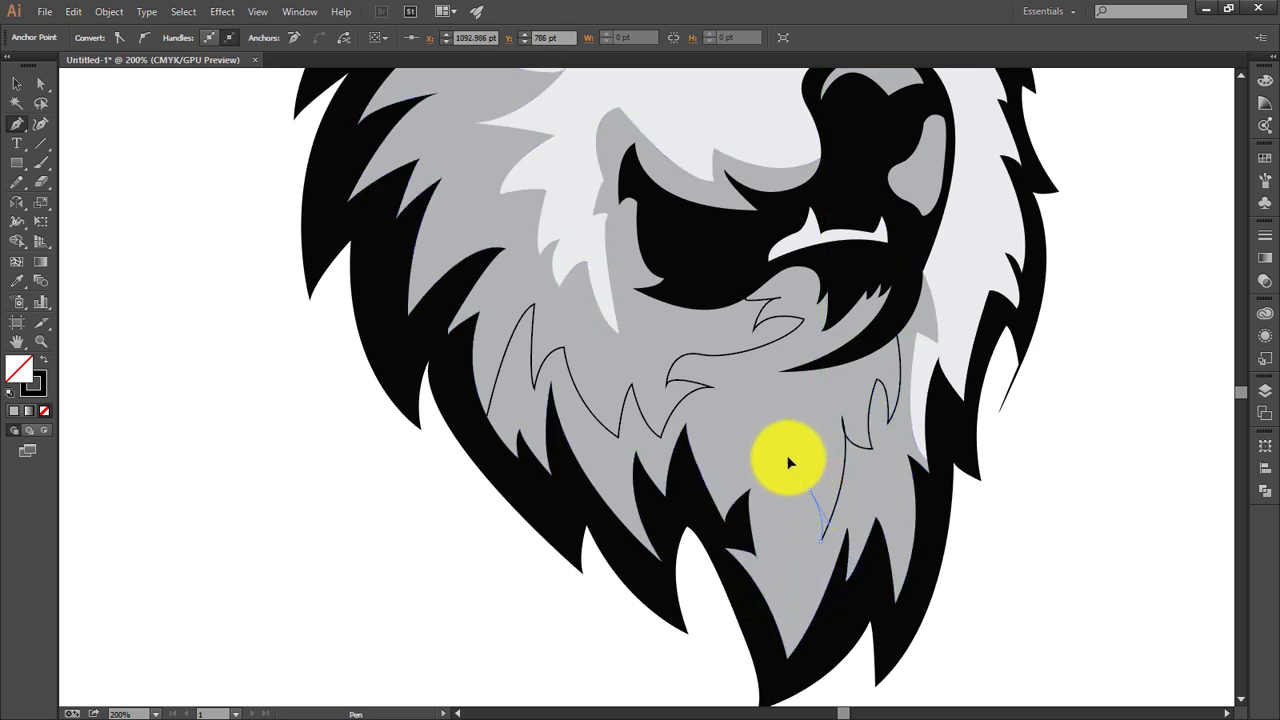
{"action": "left_click", "coordinate": [812, 498], "text": "ctrl"}
{"action": "left_click", "coordinate": [810, 492]}
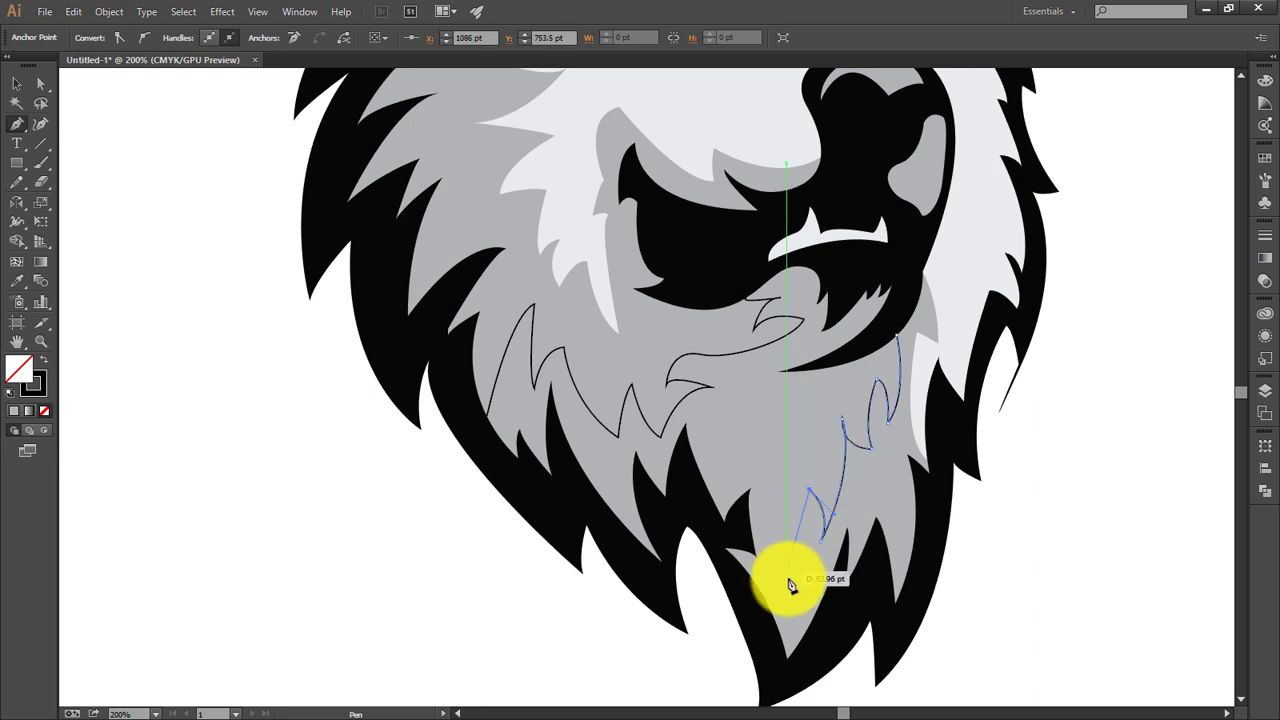
{"action": "mouse_move", "coordinate": [764, 598]}
{"action": "left_mouse_down"}
{"action": "mouse_move", "coordinate": [720, 582]}
{"action": "mouse_move", "coordinate": [716, 624]}
{"action": "left_mouse_up"}
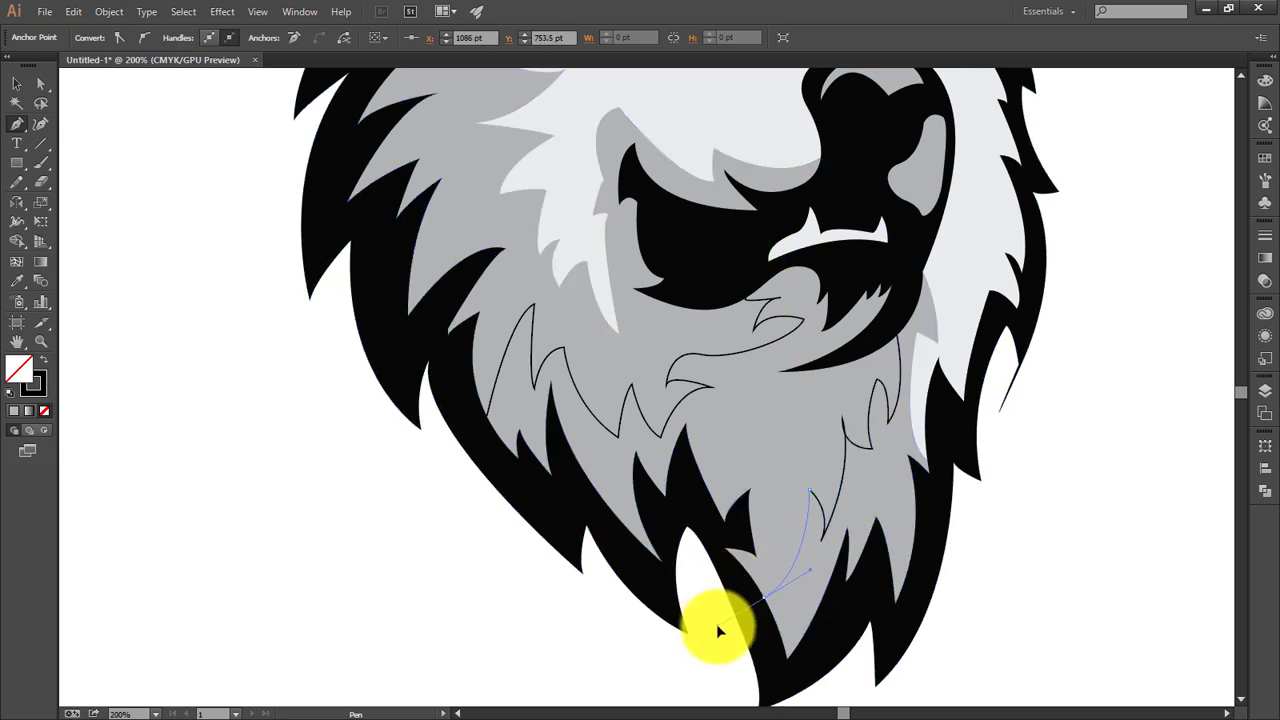
{"action": "left_click", "coordinate": [16, 84]}
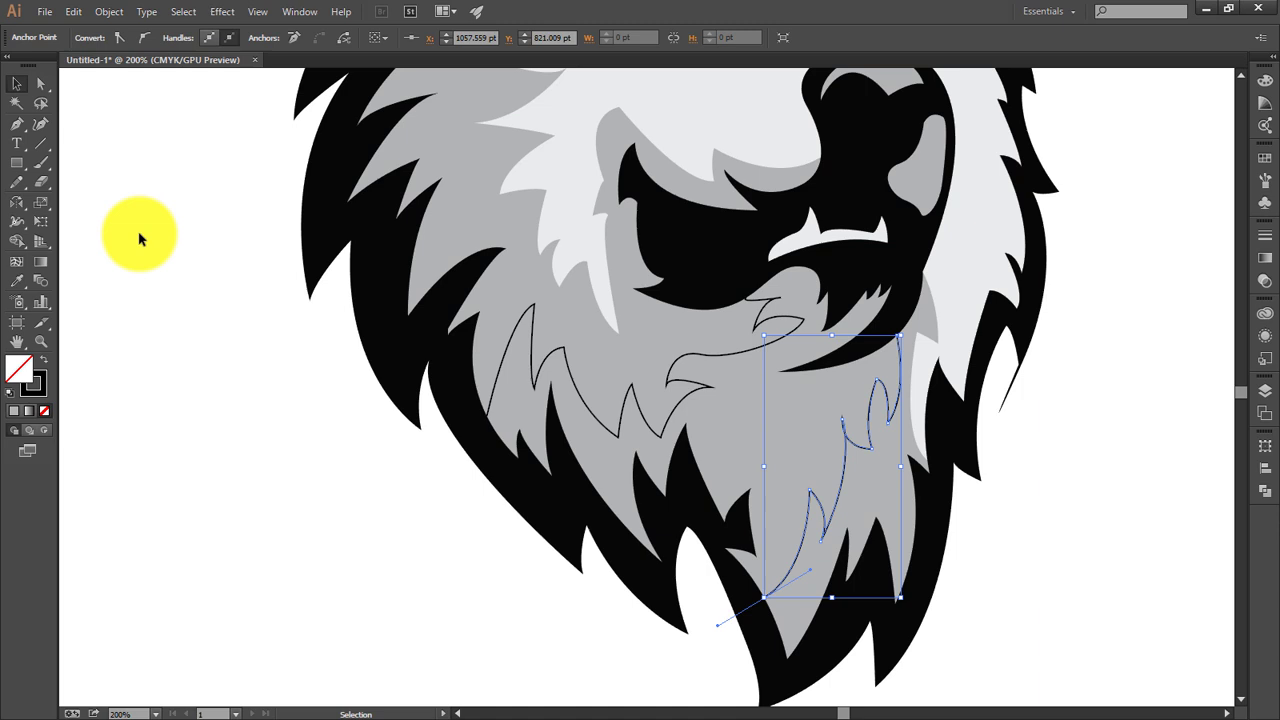
- Select both strand outlines with the grey chest fur and split the fur regions with Shape Builder
{"action": "left_click", "coordinate": [694, 363]}
{"action": "left_click", "coordinate": [888, 400], "text": "shift"}
{"action": "left_click", "coordinate": [820, 413], "text": "shift"}
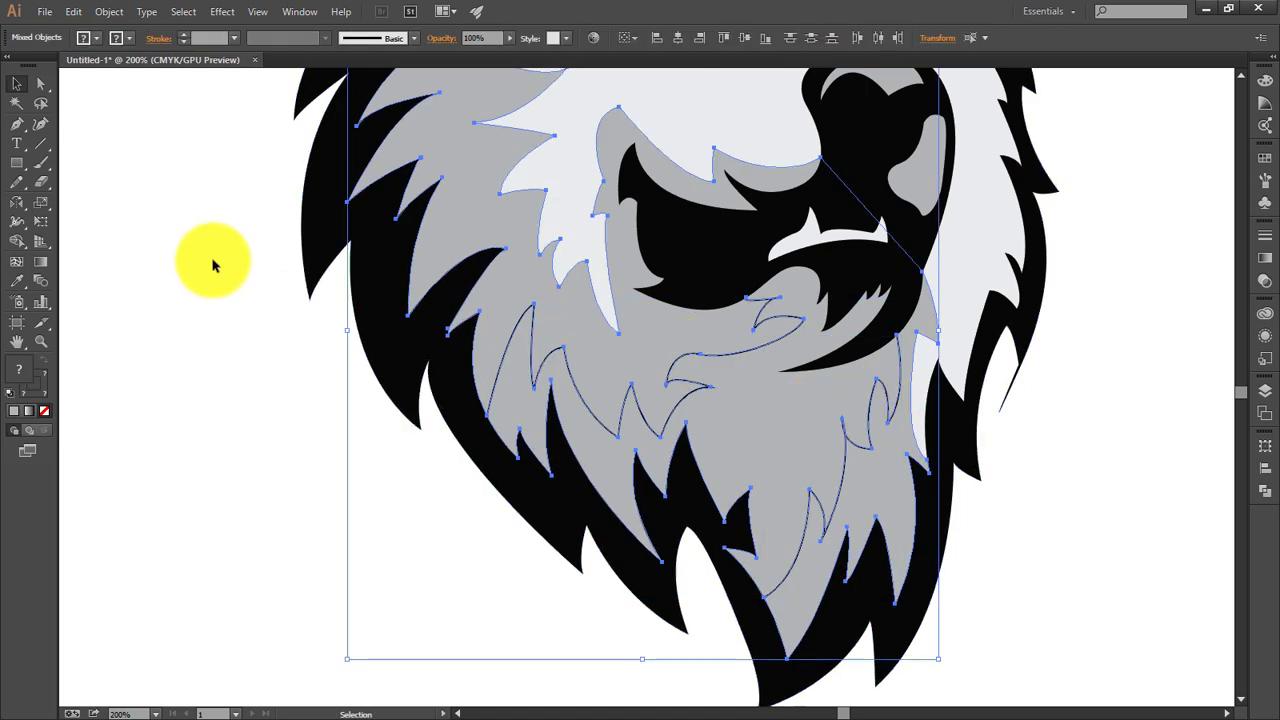
{"action": "left_click", "coordinate": [16, 241]}
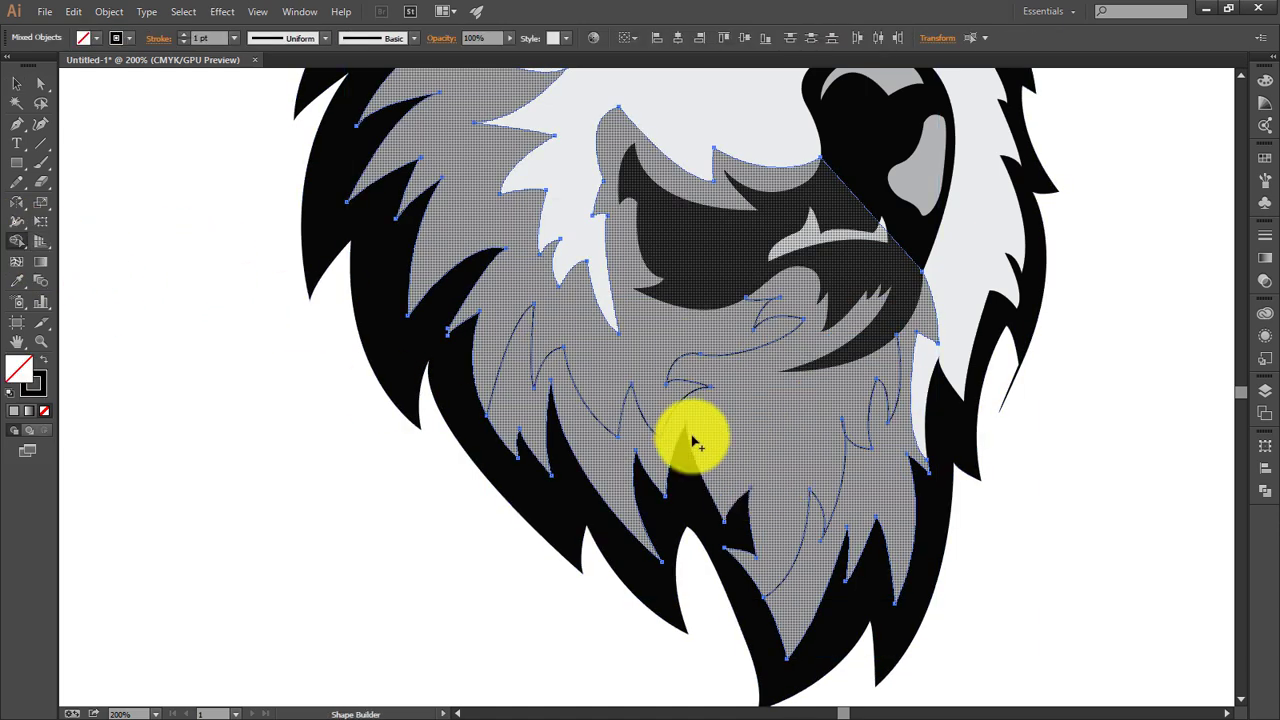
{"action": "left_click_drag", "start_coordinate": [716, 435], "coordinate": [694, 443]}
{"action": "left_click", "coordinate": [20, 86]}
- Nudge the left anchor of the strand below the mouth onto the black fur edge
{"action": "key", "text": "a"}
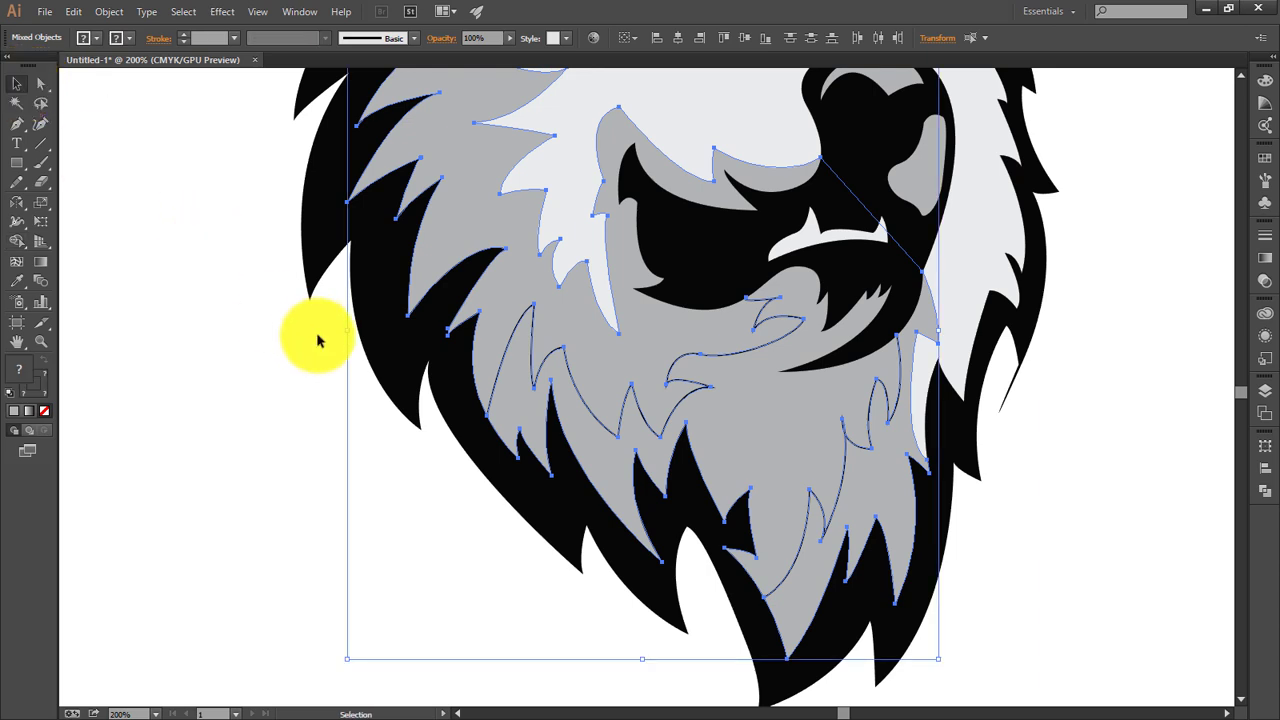
{"action": "left_click", "coordinate": [765, 295]}
{"action": "key", "text": "ctrl+plus"}
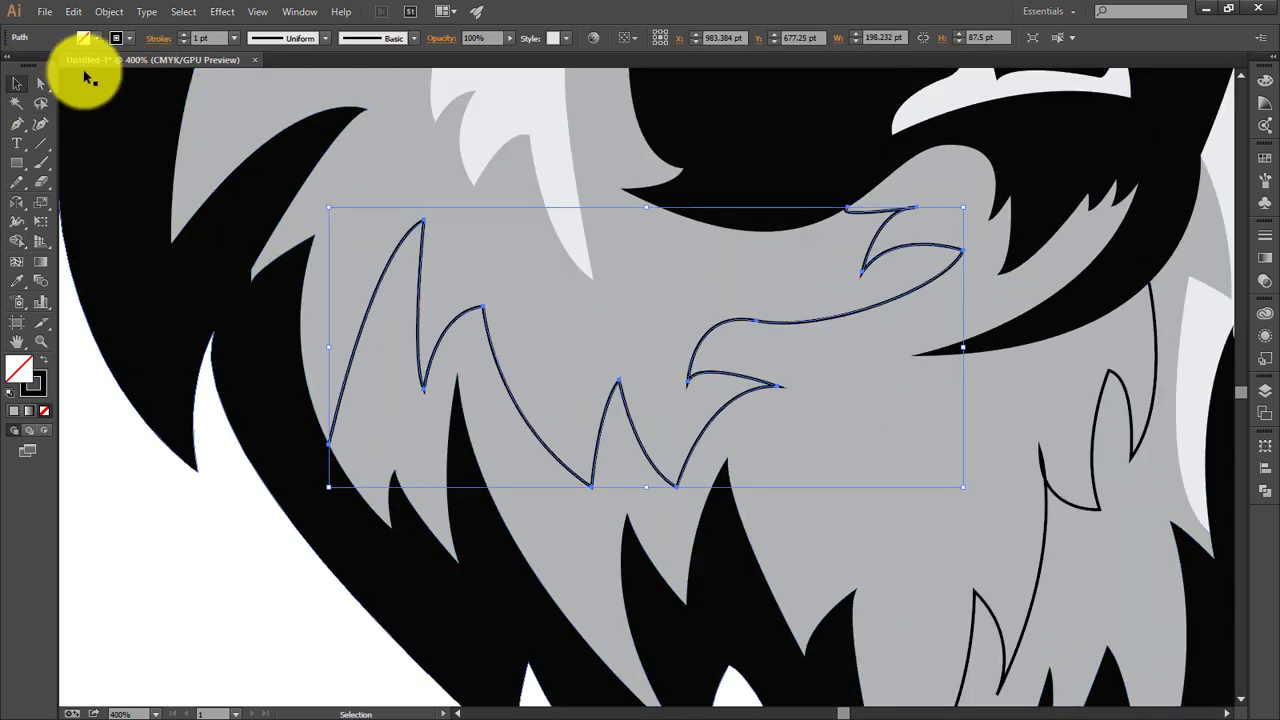
{"action": "left_click", "coordinate": [41, 84]}
{"action": "left_click", "coordinate": [328, 448]}
{"action": "left_click_drag", "start_coordinate": [328, 448], "coordinate": [320, 451]}
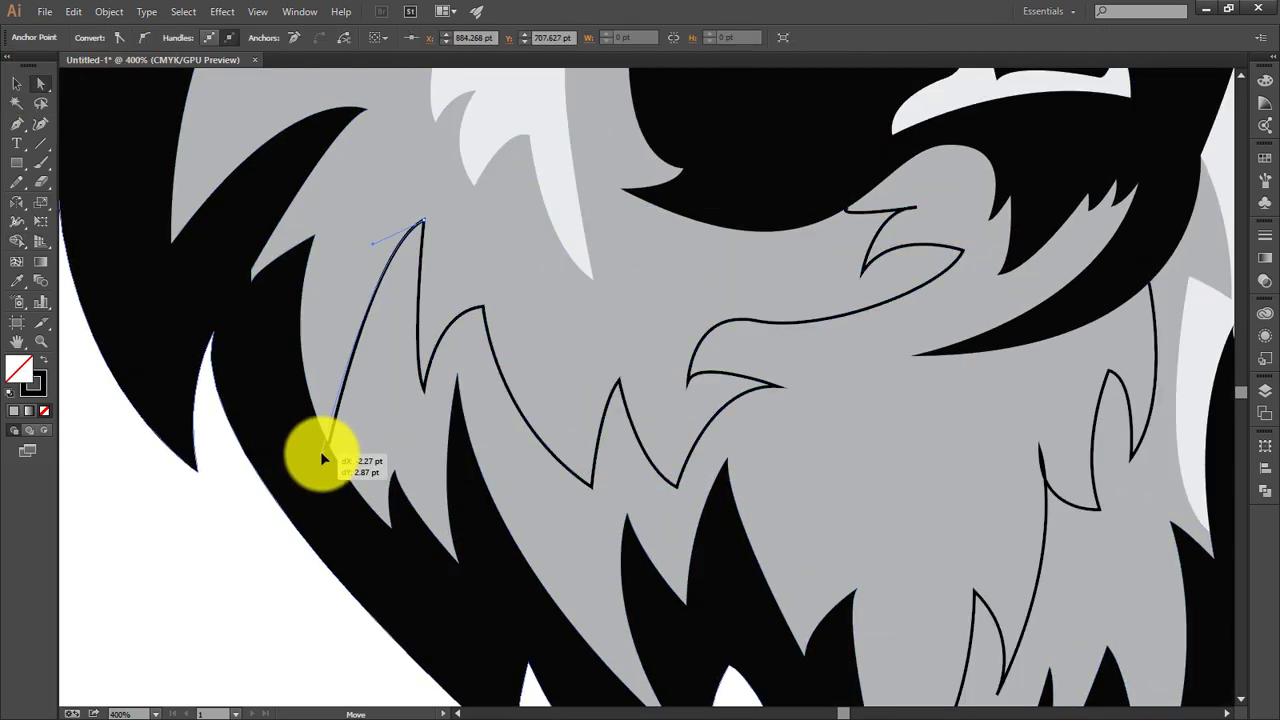
{"action": "left_click", "coordinate": [849, 210]}
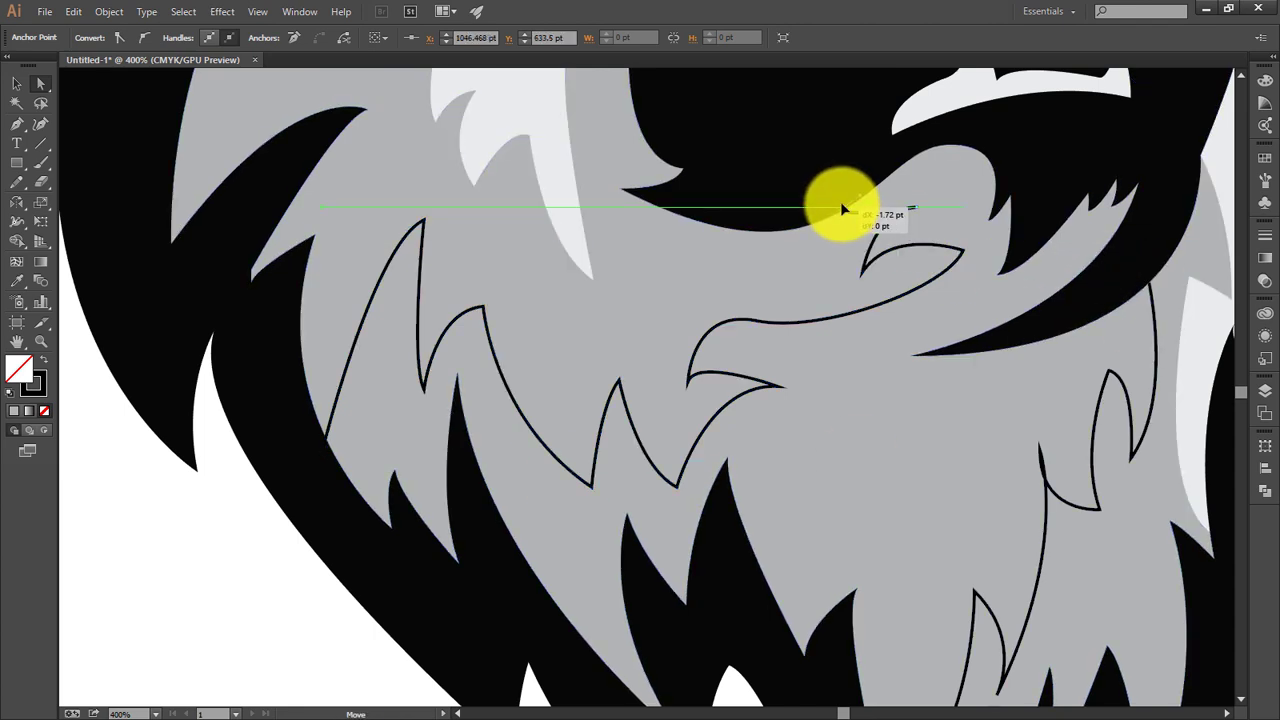
{"action": "scroll", "coordinate": [860, 250], "scroll_direction": "down", "scroll_amount": 2}
{"action": "scroll", "coordinate": [871, 286], "scroll_direction": "right", "scroll_amount": 2}
- Raise the right-hand strand's top anchor to lengthen it and check its bottom anchor
{"action": "left_click", "coordinate": [1040, 232]}
{"action": "left_click_drag", "start_coordinate": [1040, 232], "coordinate": [1035, 213]}
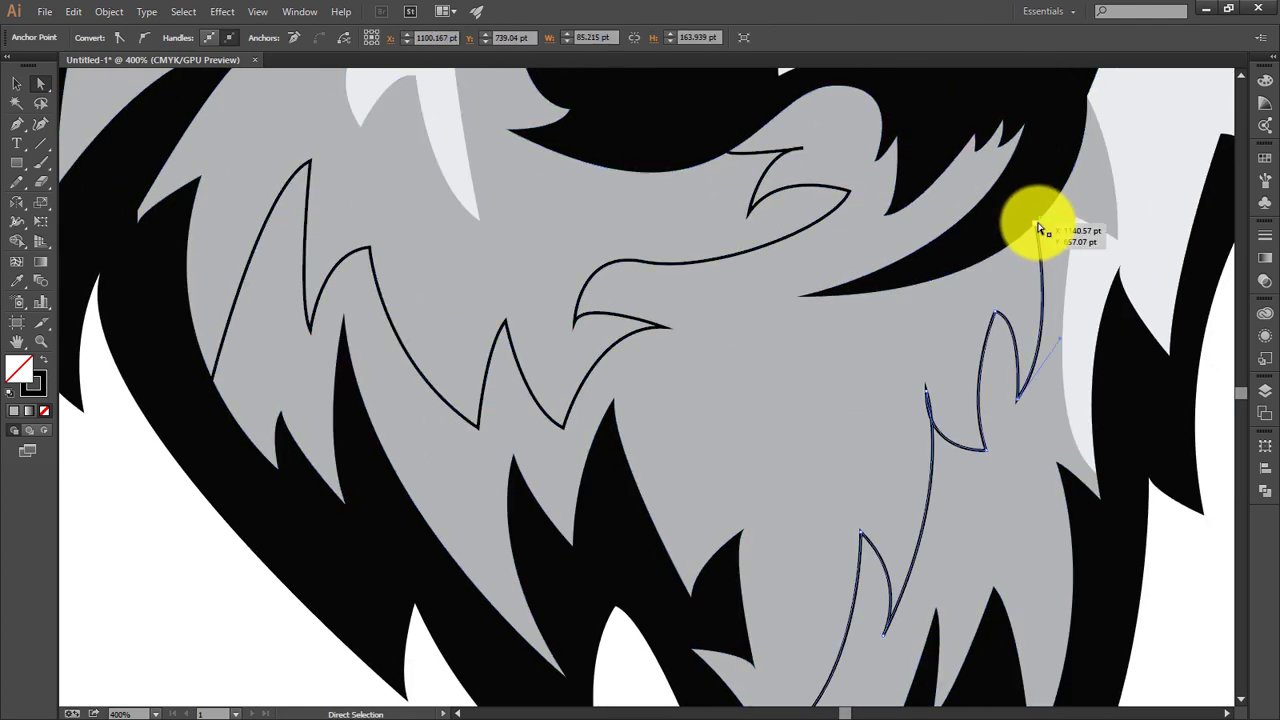
{"action": "scroll", "coordinate": [814, 528], "scroll_direction": "down", "scroll_amount": 1}
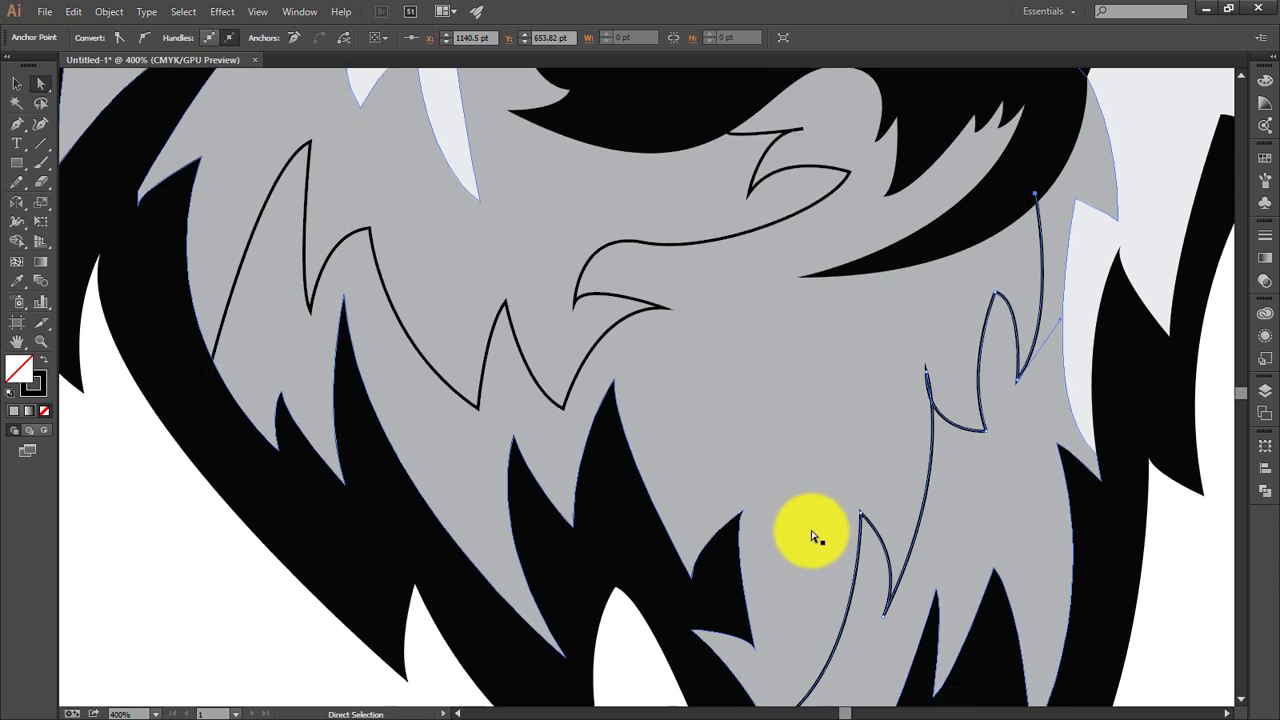
{"action": "scroll", "coordinate": [777, 508], "scroll_direction": "down", "scroll_amount": 2}
{"action": "left_click", "coordinate": [769, 521]}
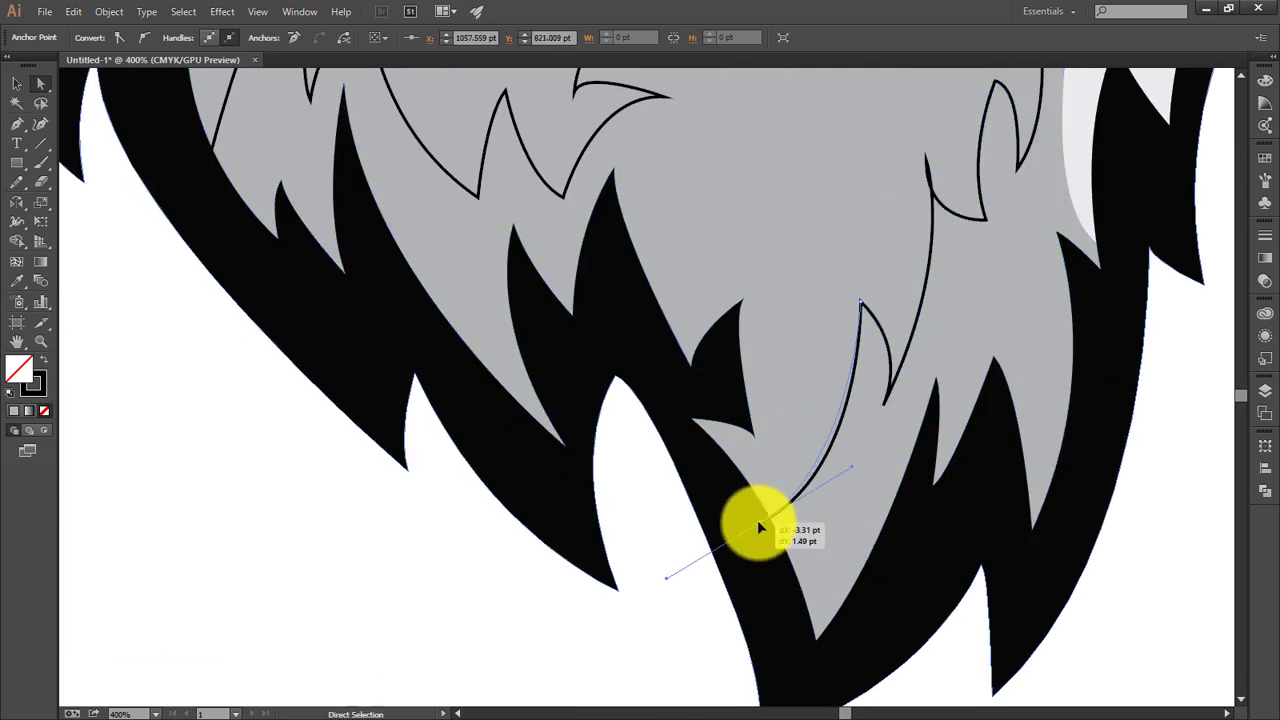
{"action": "left_click", "coordinate": [757, 520]}
{"action": "left_click", "coordinate": [16, 83]}
- Merge the chin strand regions with Shape Builder and apply the darker grey swatch with the Eyedropper
{"action": "key", "text": "ctrl+0"}
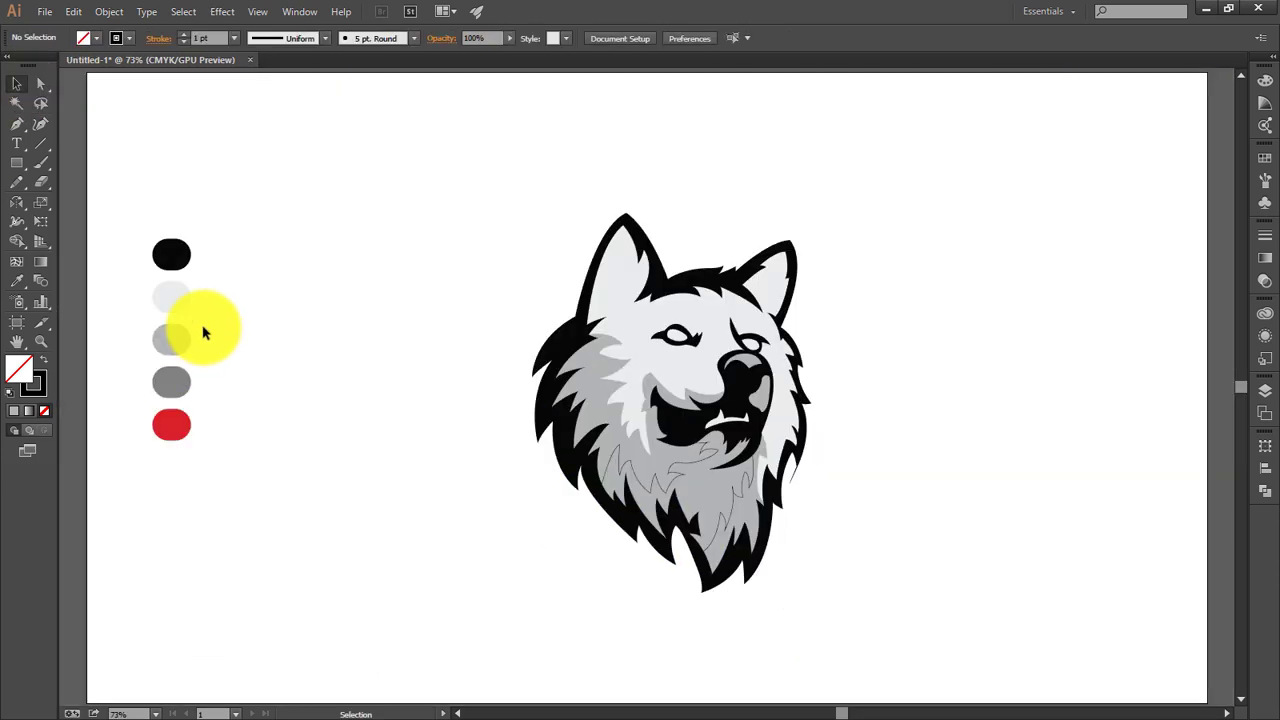
{"action": "left_click_drag", "start_coordinate": [545, 432], "coordinate": [818, 572]}
{"action": "left_click_drag", "start_coordinate": [941, 631], "coordinate": [941, 631]}
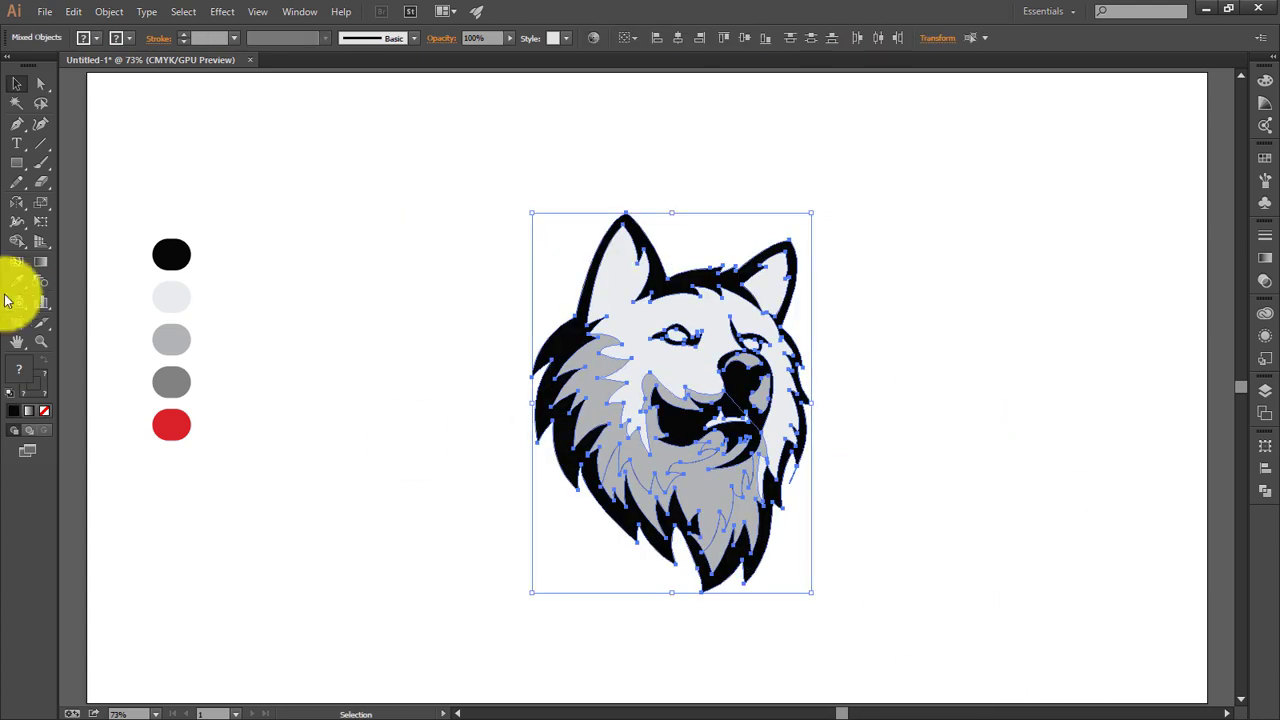
{"action": "left_click", "coordinate": [16, 241]}
{"action": "left_click", "coordinate": [706, 503]}
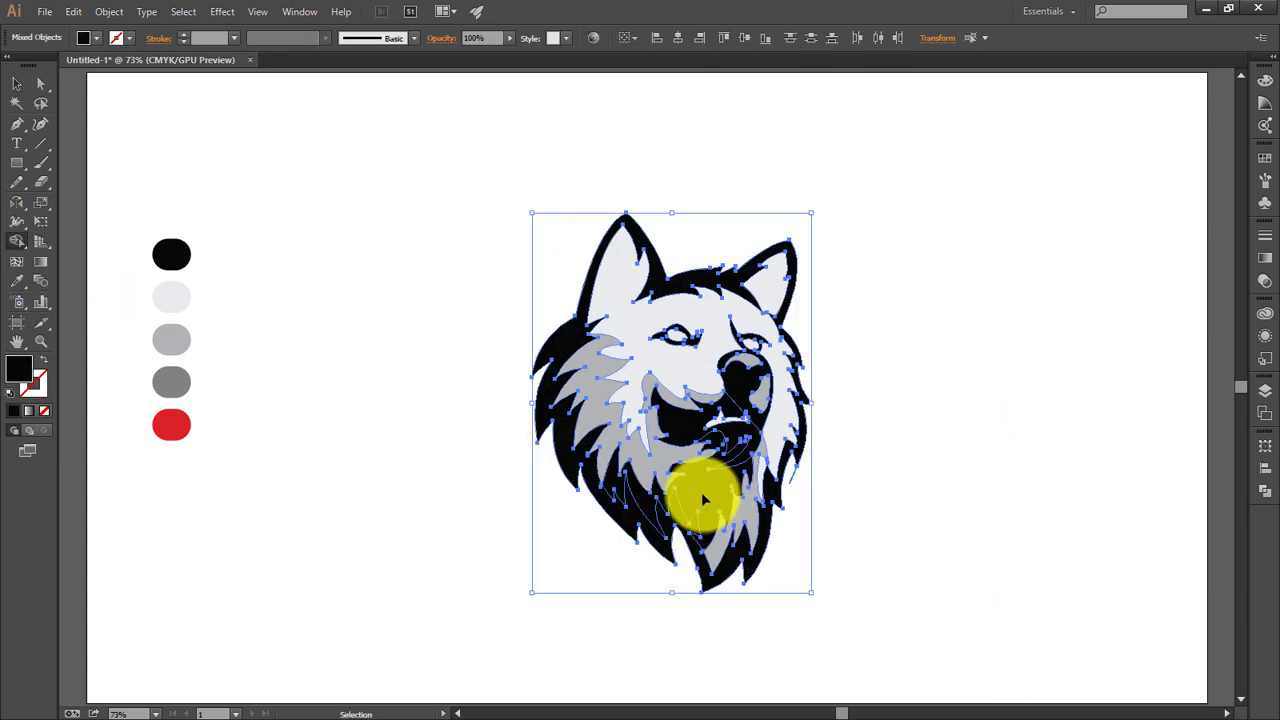
{"action": "left_click", "coordinate": [16, 83]}
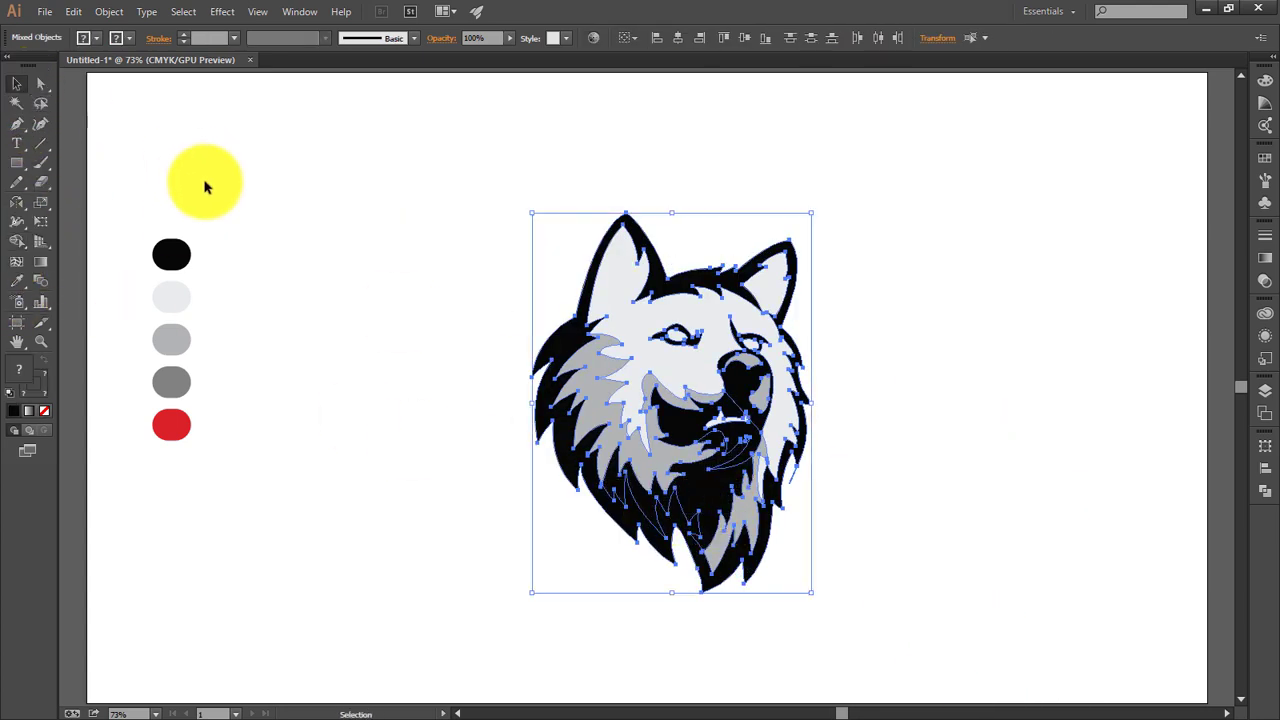
{"action": "left_click", "coordinate": [706, 503]}
{"action": "key", "text": "i"}
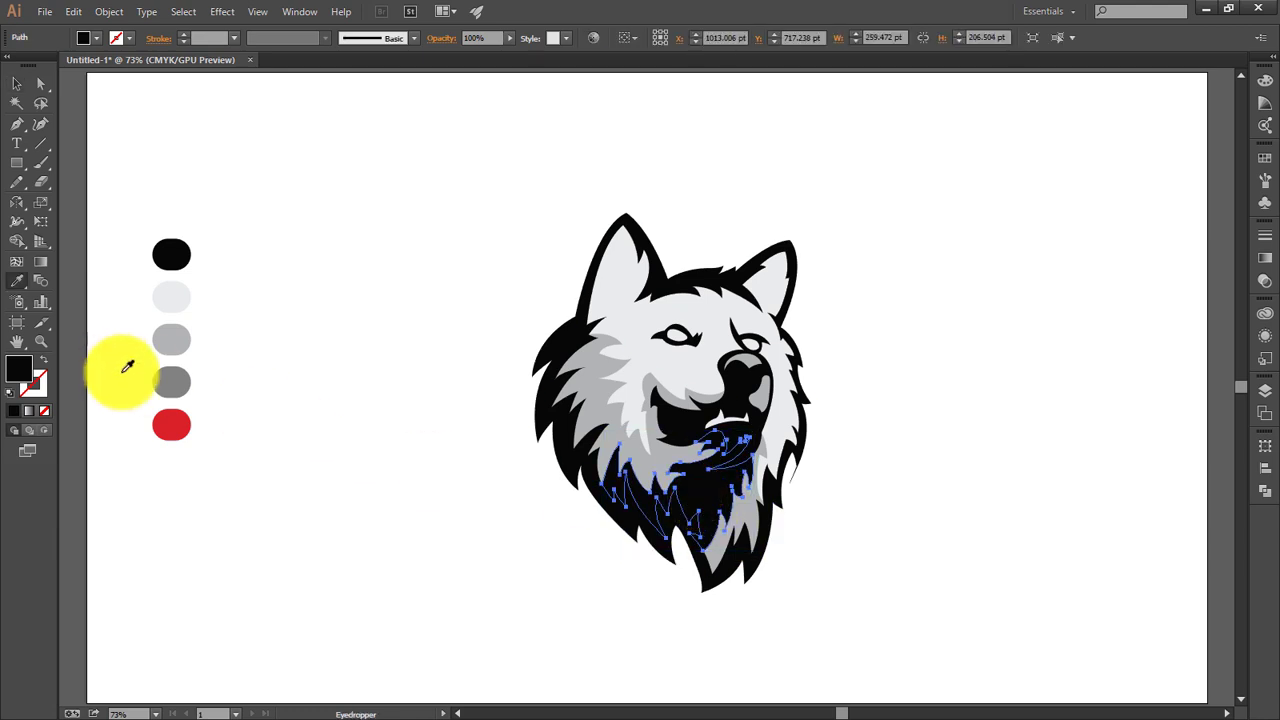
{"action": "left_click", "coordinate": [171, 340]}
{"action": "left_click", "coordinate": [16, 83]}
{"action": "left_click", "coordinate": [864, 511]}
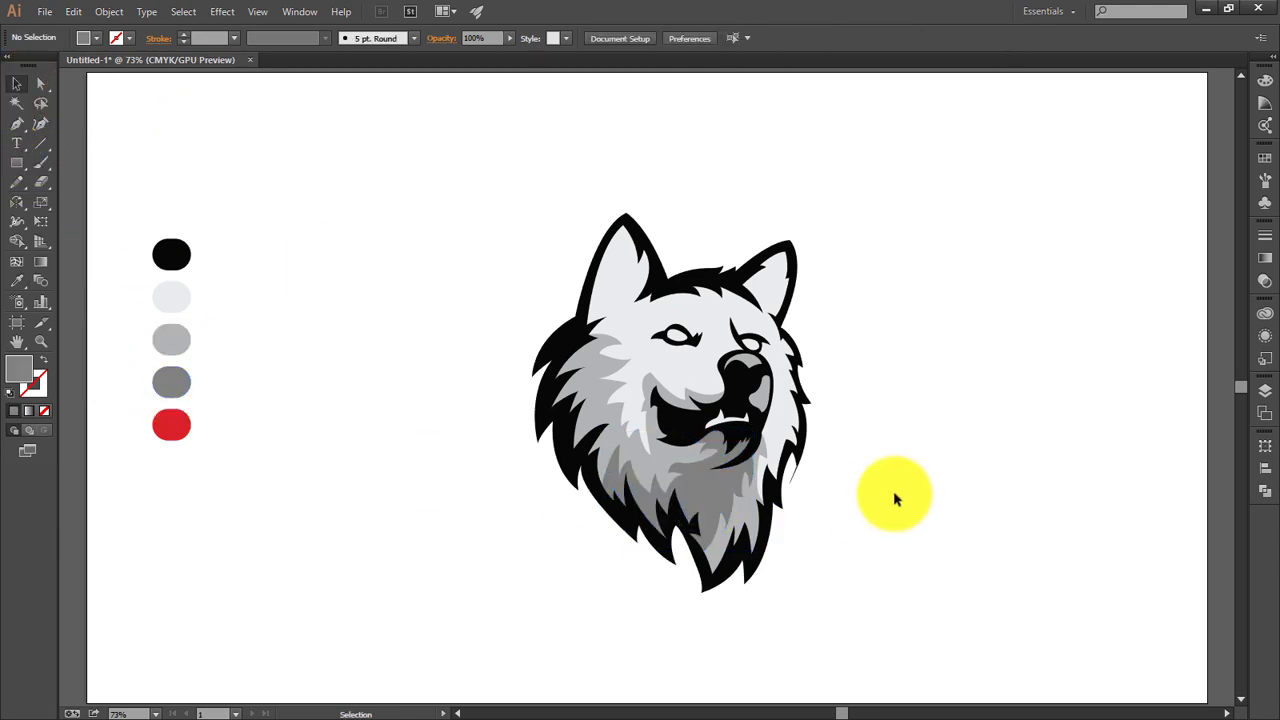
{"action": "scroll", "coordinate": [864, 511], "scroll_direction": "up", "scroll_amount": 3}
- Start a grey-stroked, unfilled tuft outline inside the left ear's light inner area
{"action": "scroll", "coordinate": [858, 627], "scroll_direction": "up", "scroll_amount": 3}
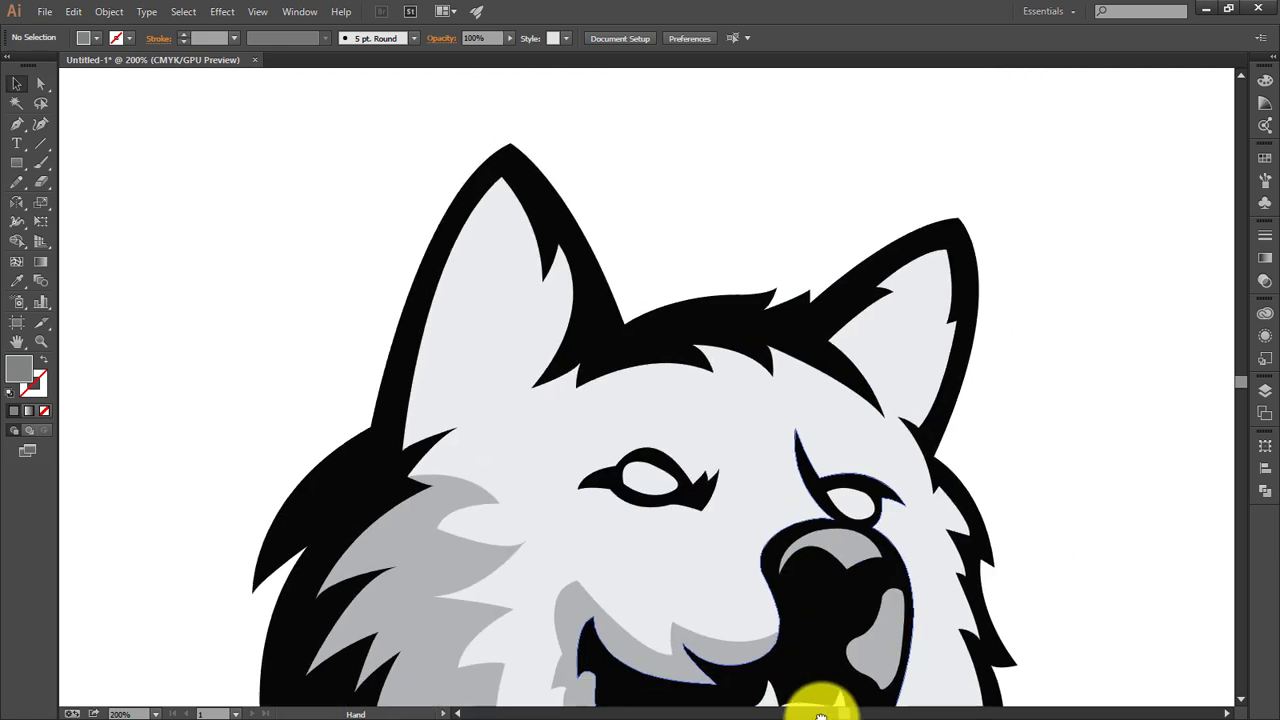
{"action": "scroll", "coordinate": [820, 712], "scroll_direction": "up", "scroll_amount": 2}
{"action": "scroll", "coordinate": [442, 374], "scroll_direction": "up", "scroll_amount": 3}
{"action": "scroll", "coordinate": [442, 374], "scroll_direction": "left", "scroll_amount": 4}
{"action": "left_click", "coordinate": [16, 123]}
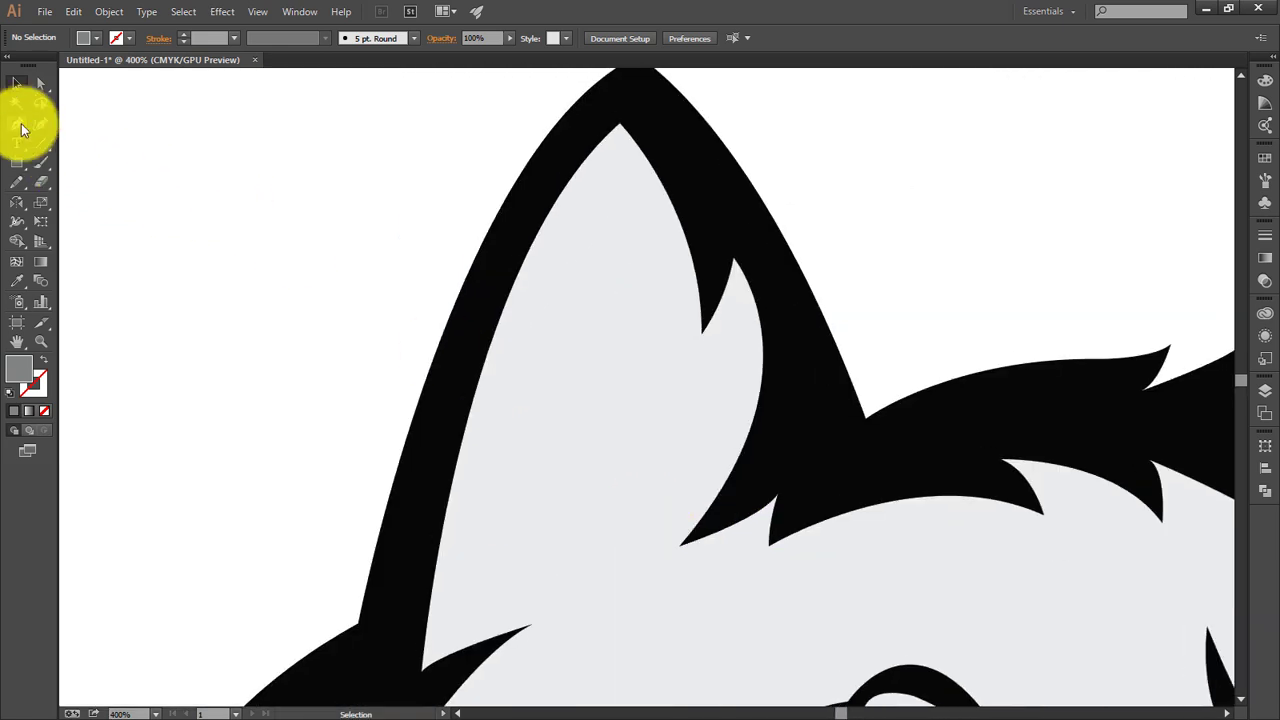
{"action": "left_click", "coordinate": [612, 276]}
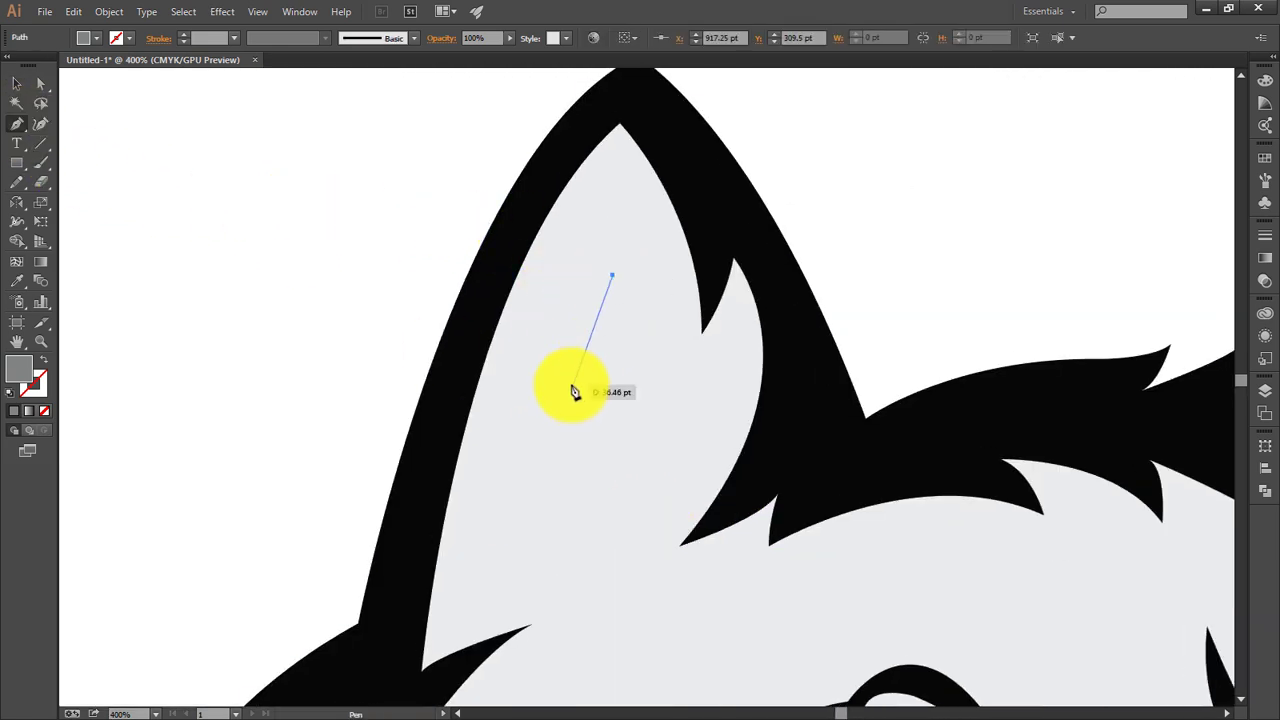
{"action": "left_click", "coordinate": [556, 389]}
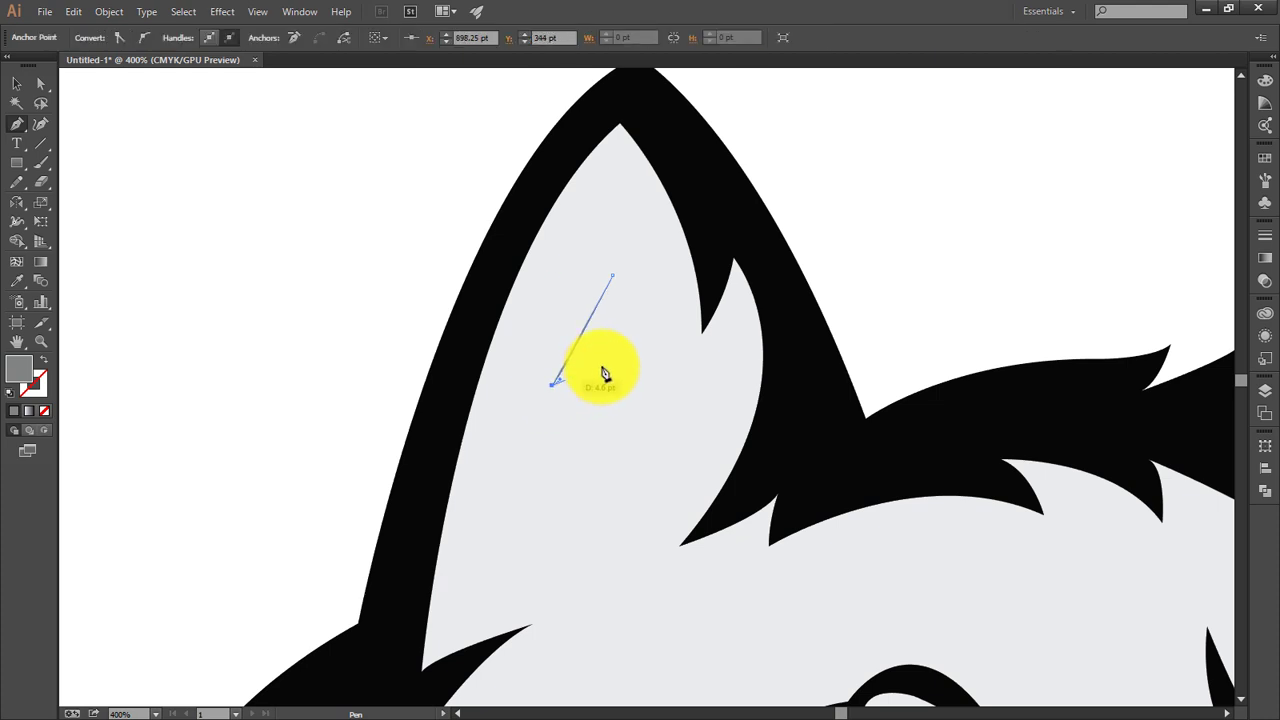
{"action": "left_click", "coordinate": [43, 359]}
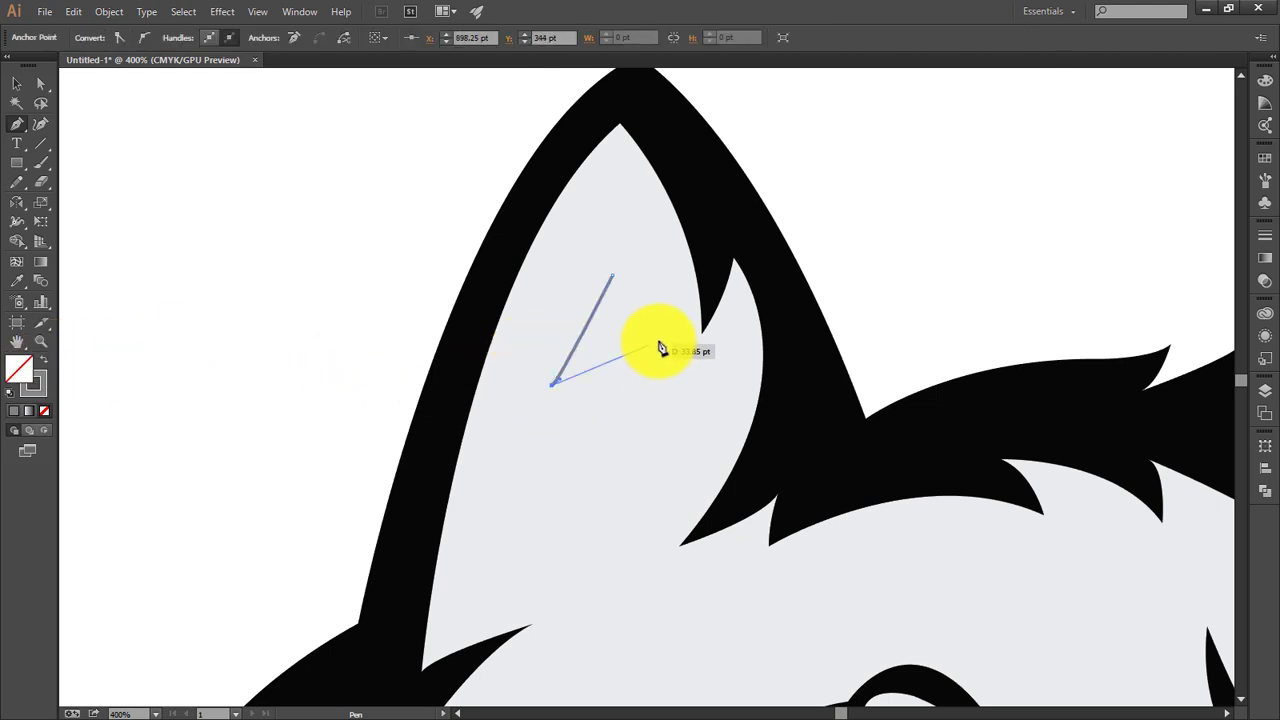
{"action": "left_click_drag", "start_coordinate": [622, 365], "coordinate": [603, 368]}
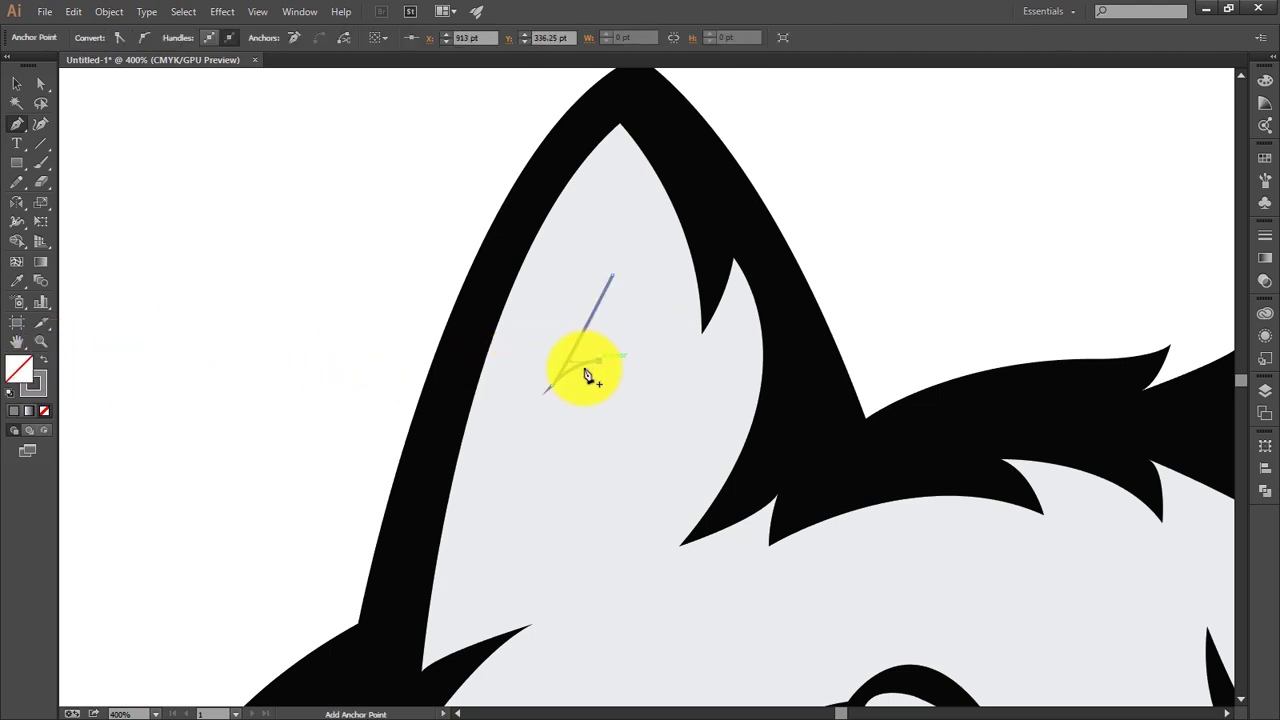
- Curve the tuft down toward the ear base and up its right side, then close it
{"action": "left_click", "coordinate": [597, 361]}
{"action": "left_click_drag", "start_coordinate": [538, 635], "coordinate": [536, 633]}
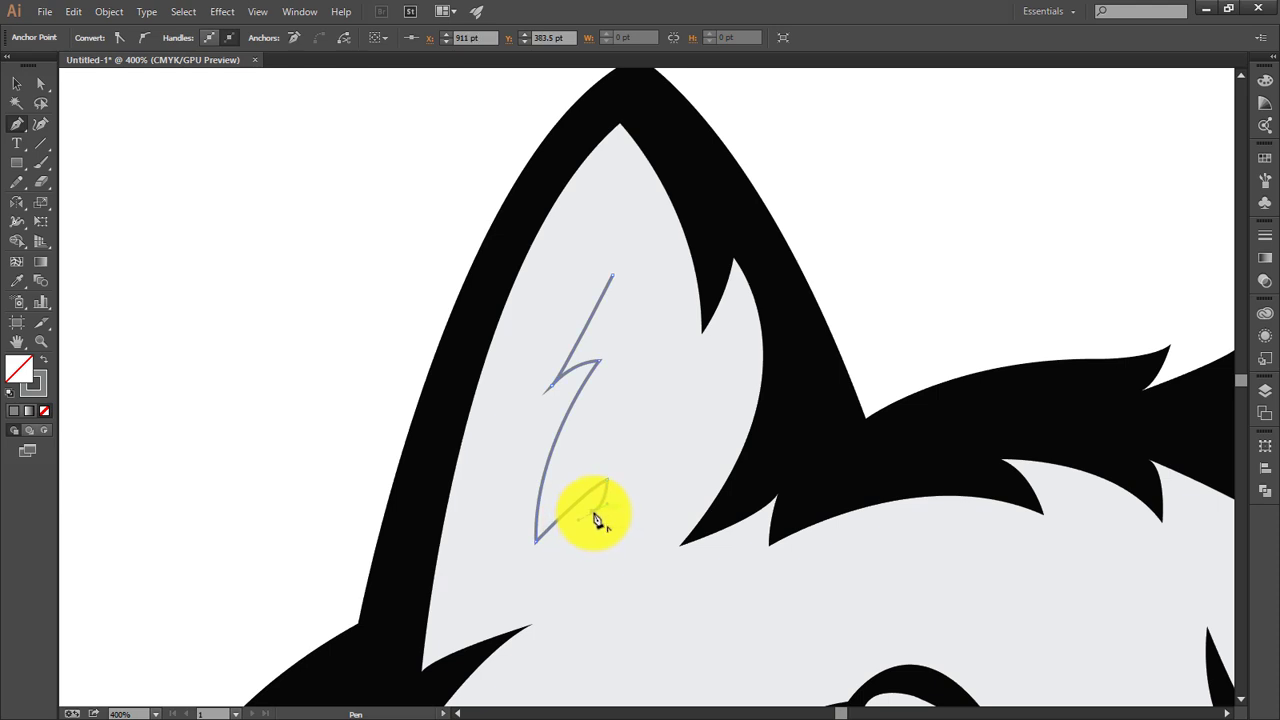
{"action": "mouse_move", "coordinate": [680, 338]}
{"action": "left_mouse_down"}
{"action": "mouse_move", "coordinate": [649, 145]}
{"action": "mouse_move", "coordinate": [659, 158]}
{"action": "left_mouse_up"}
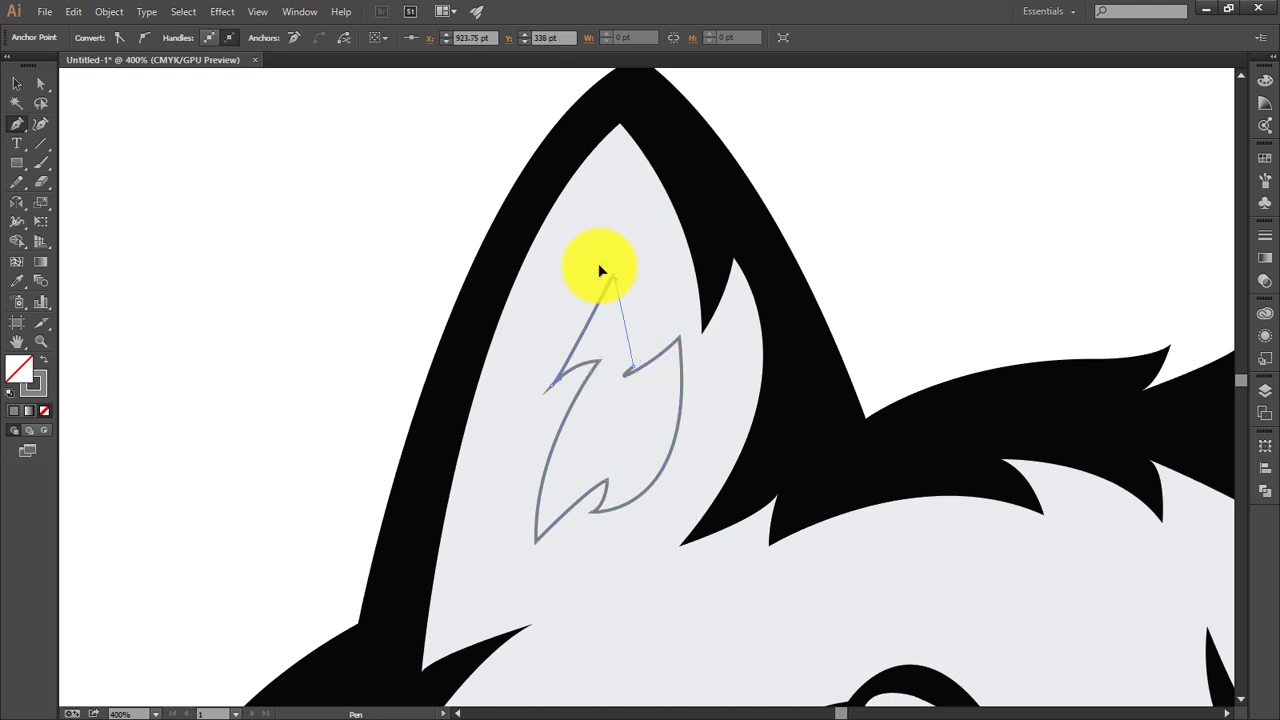
{"action": "left_click", "coordinate": [547, 380]}
{"action": "left_click", "coordinate": [17, 84]}
{"action": "left_click", "coordinate": [300, 283]}
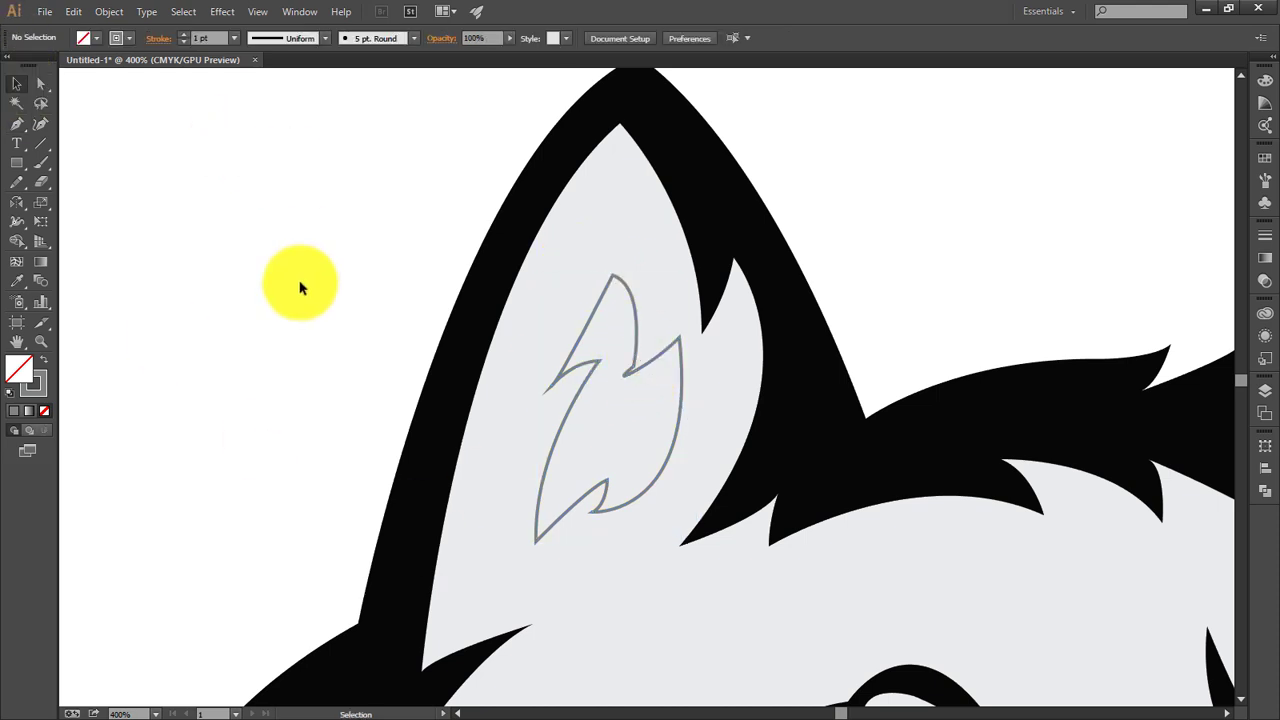
{"action": "key", "text": "ctrl+0"}
- Start a Pen path on the wolf's forehead with two curved anchors
{"action": "scroll", "coordinate": [852, 380], "scroll_direction": "up", "scroll_amount": 2}
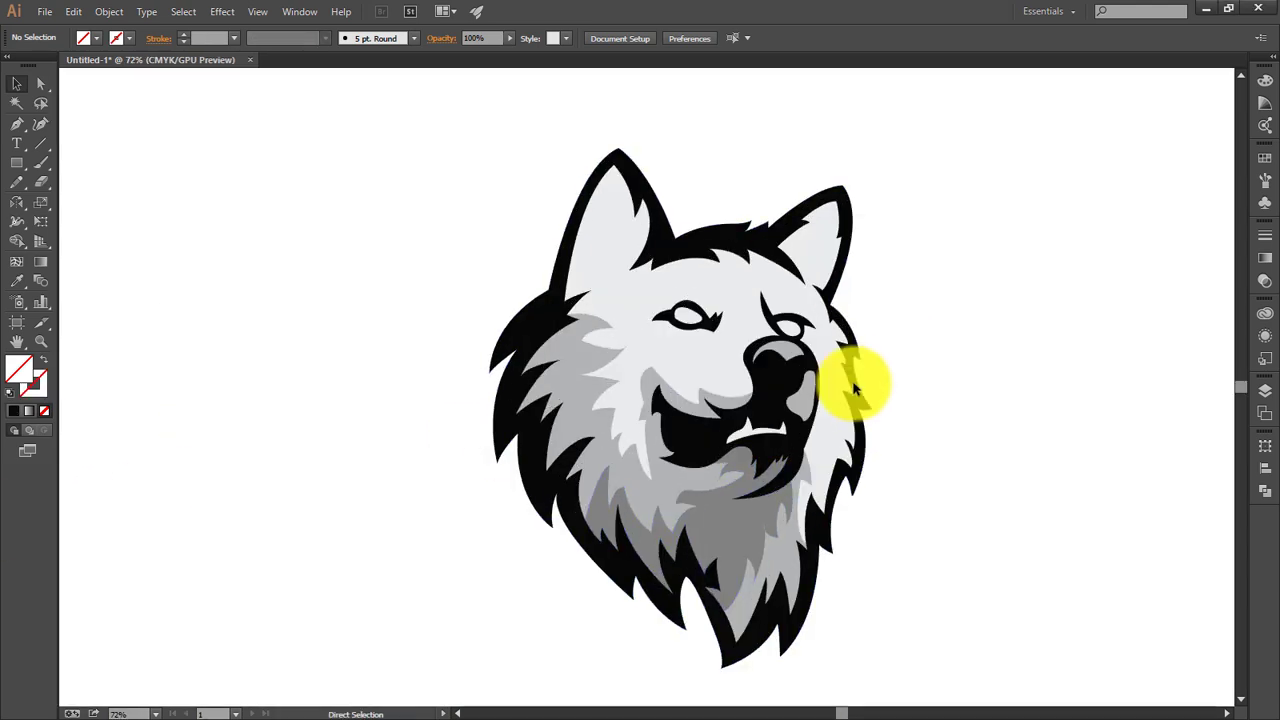
{"action": "scroll", "coordinate": [852, 380], "scroll_direction": "up", "scroll_amount": 2}
{"action": "left_click_drag", "start_coordinate": [852, 380], "coordinate": [354, 385]}
{"action": "key", "text": "p"}
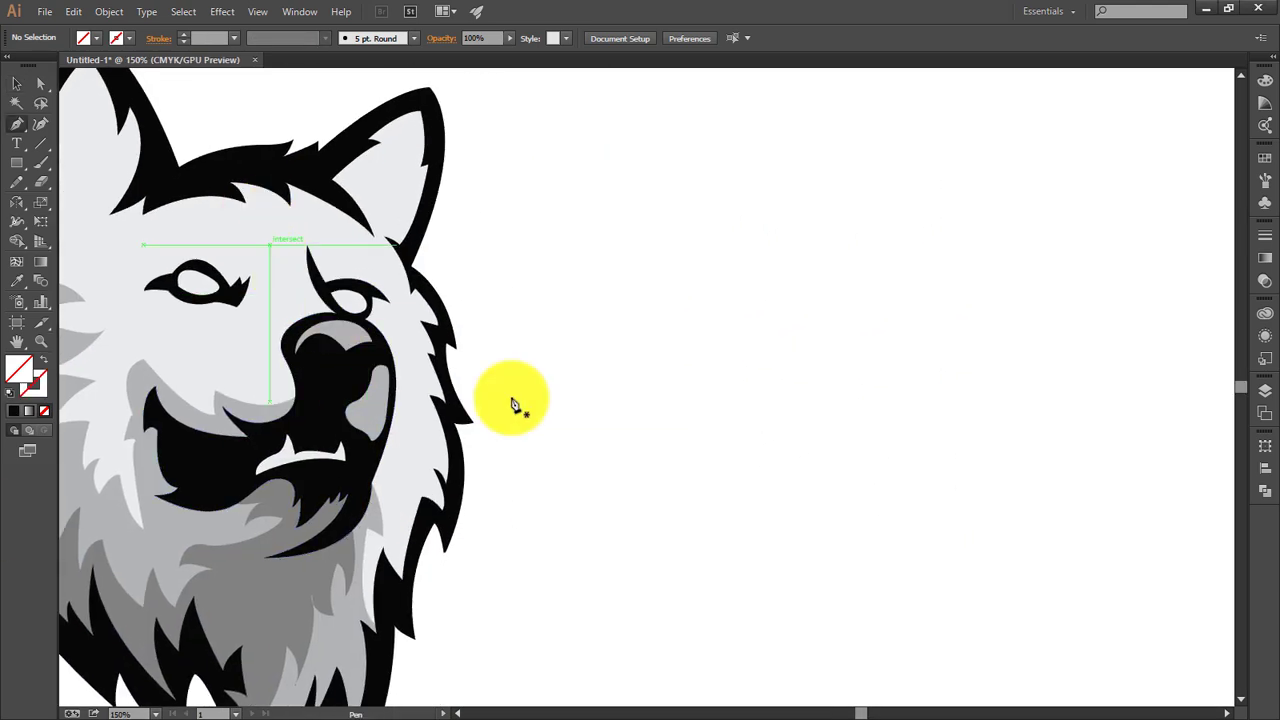
{"action": "left_click_drag", "start_coordinate": [517, 406], "coordinate": [743, 391]}
{"action": "left_click_drag", "start_coordinate": [409, 195], "coordinate": [457, 223]}
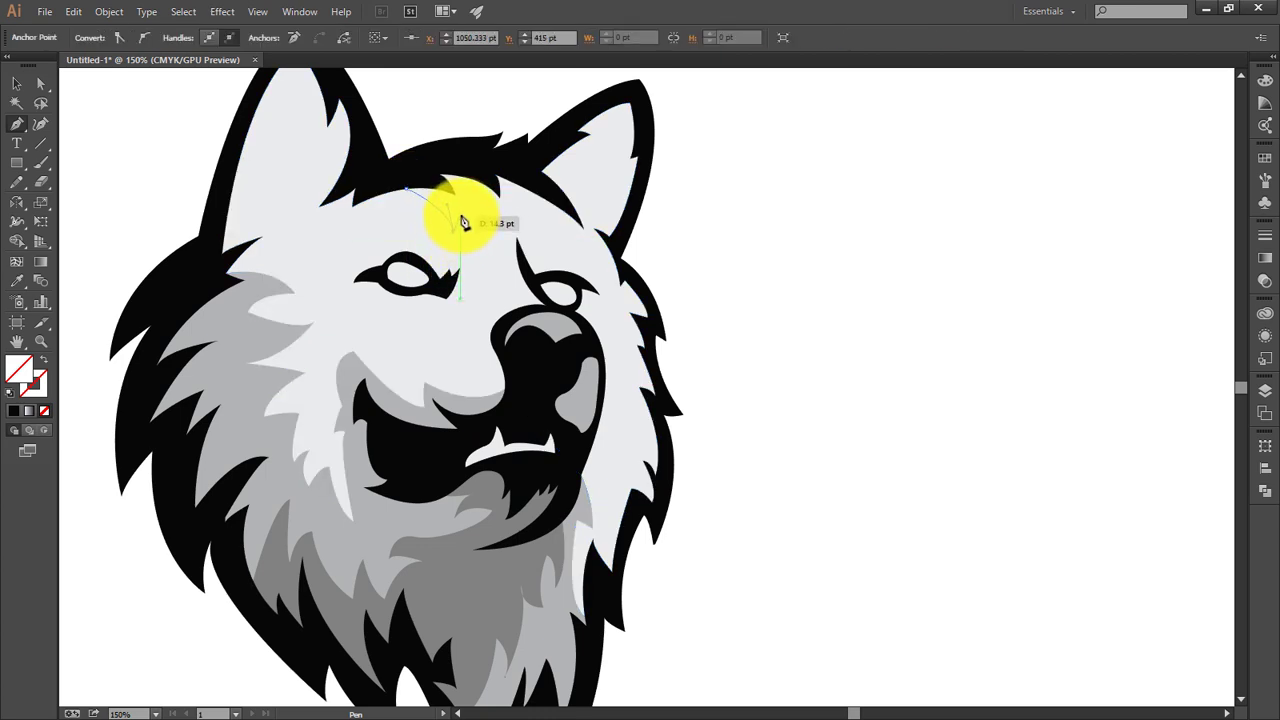
{"action": "left_click_drag", "start_coordinate": [449, 201], "coordinate": [457, 206]}
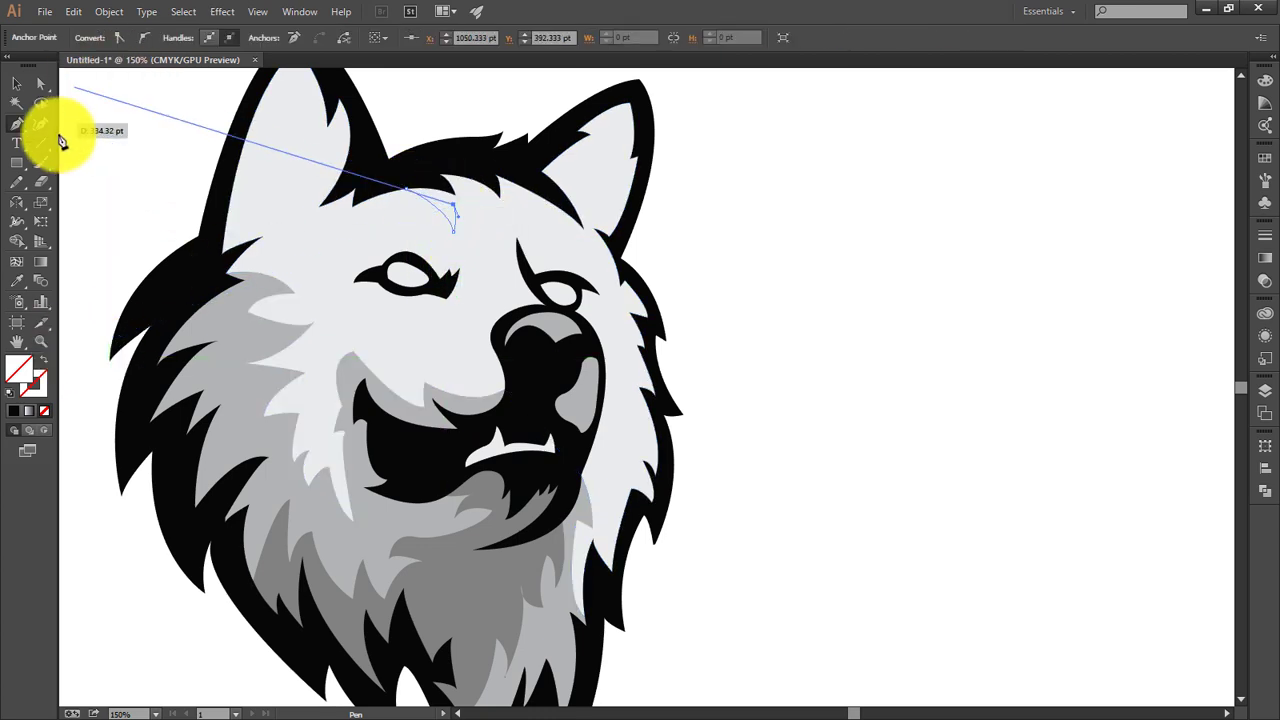
- Give the new forehead path a black stroke
{"action": "key", "text": "v"}
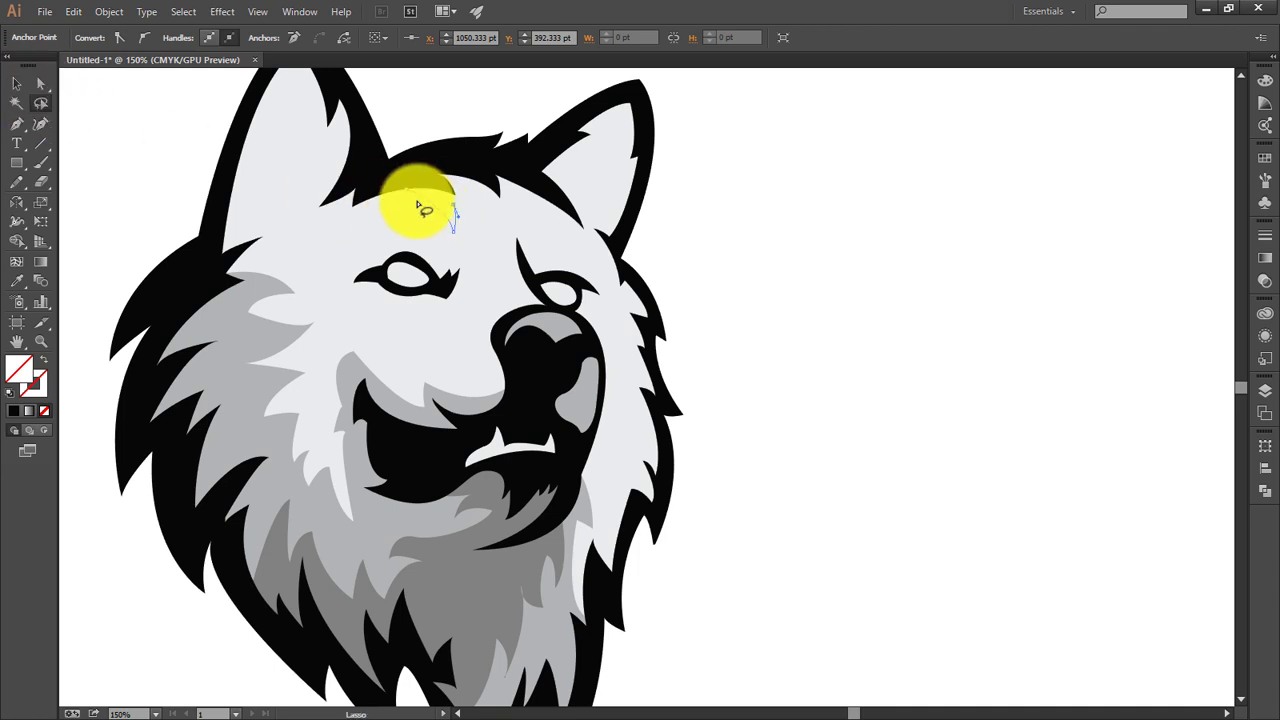
{"action": "left_click", "coordinate": [17, 83]}
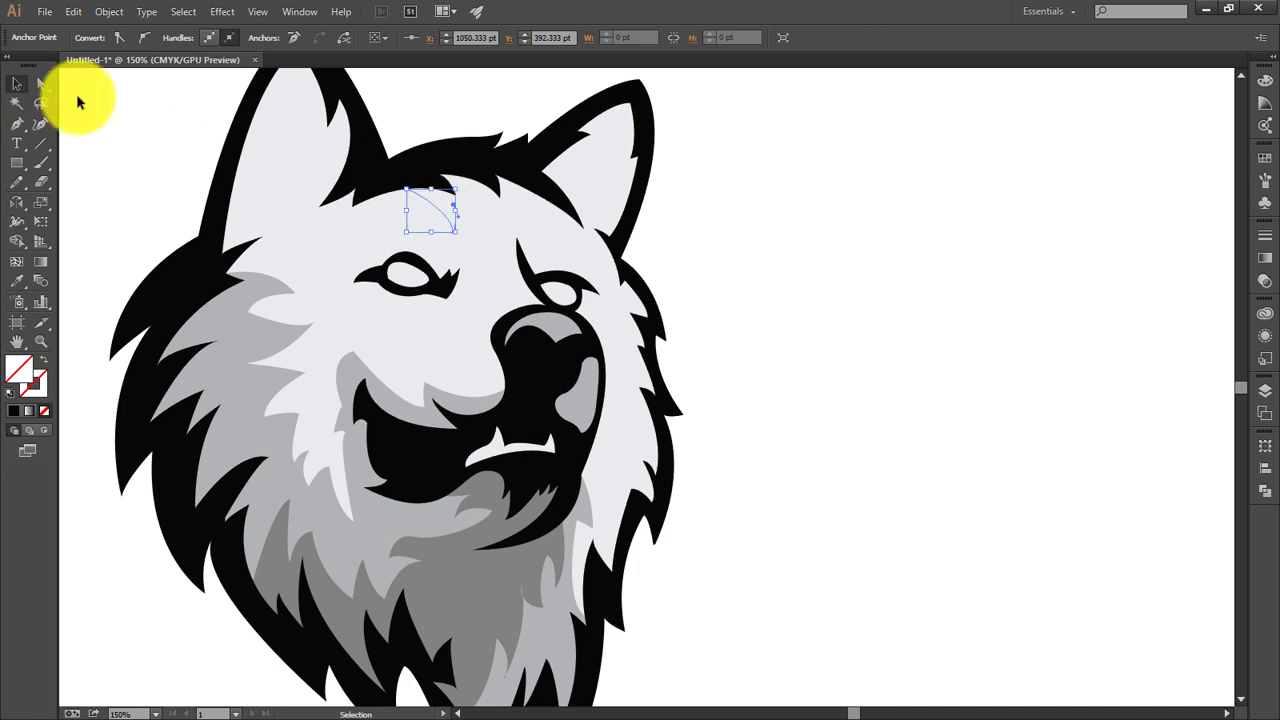
{"action": "left_click", "coordinate": [444, 207]}
{"action": "left_click", "coordinate": [129, 38]}
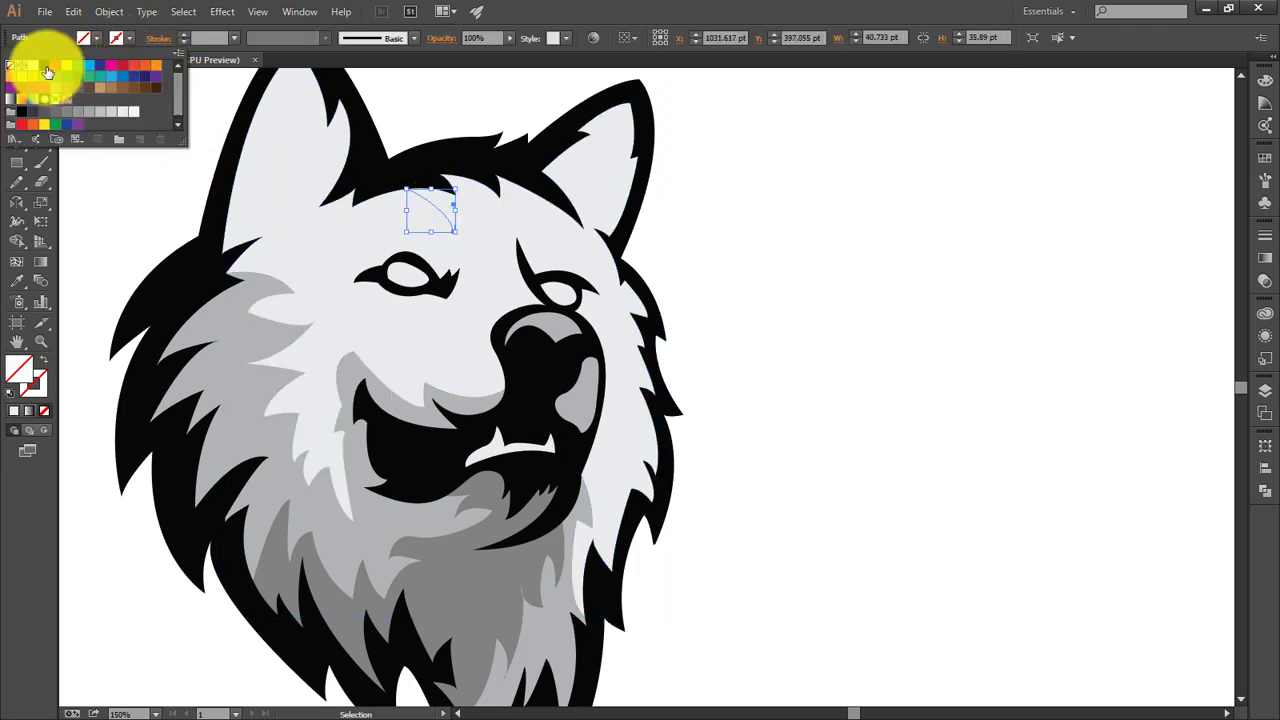
{"action": "left_click", "coordinate": [43, 63]}
- Resume the forehead path, adding sharp and curved zigzag fur-tuft points
{"action": "key", "text": "p"}
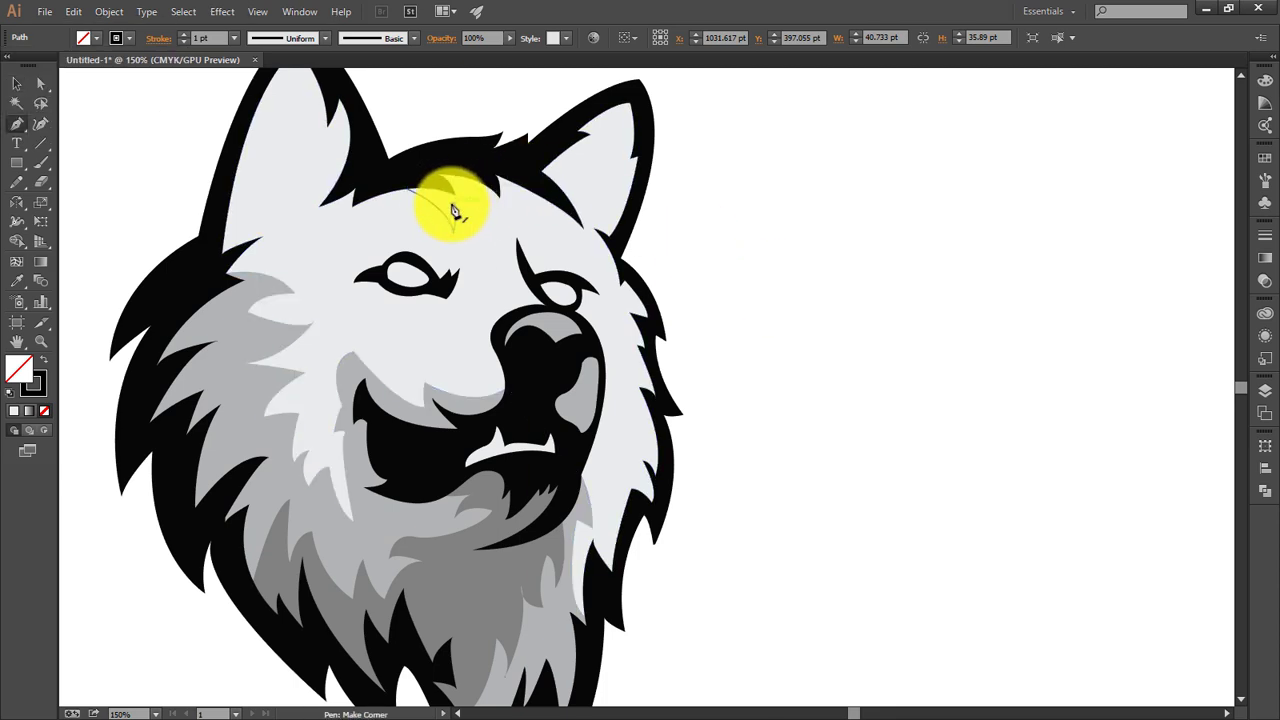
{"action": "left_click", "coordinate": [453, 211]}
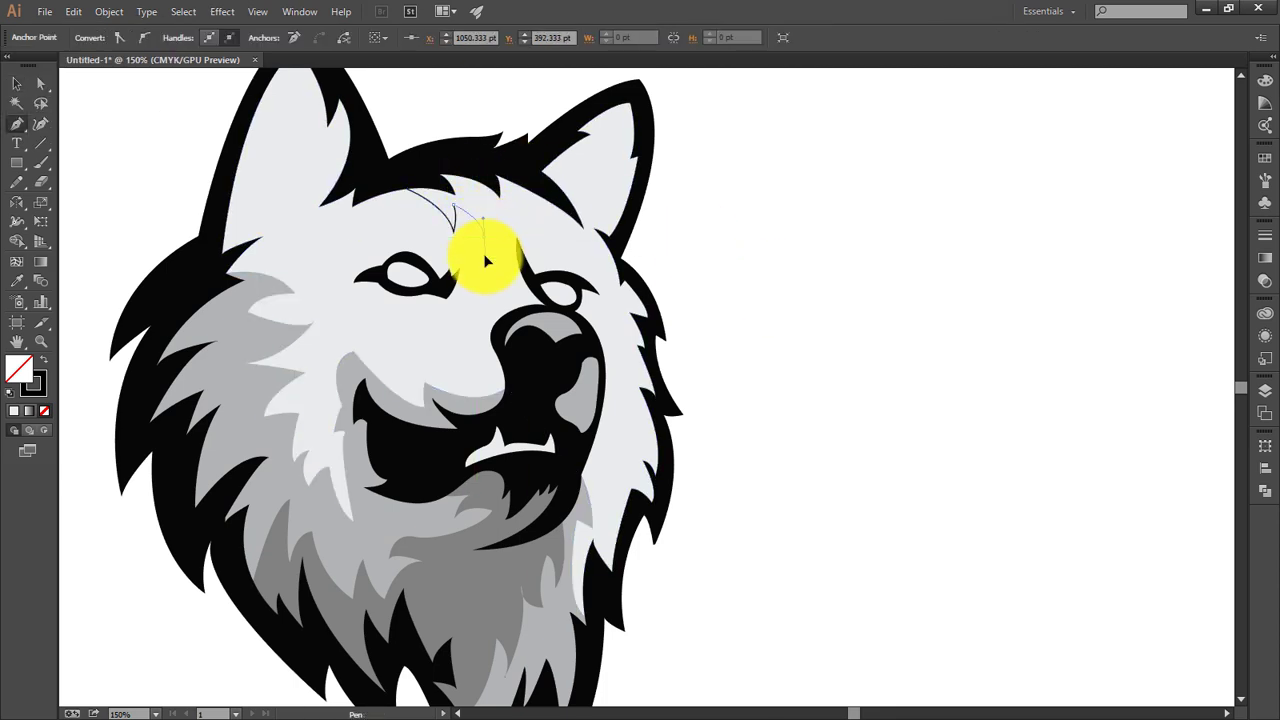
{"action": "left_click", "coordinate": [483, 252]}
{"action": "scroll", "coordinate": [491, 229], "scroll_direction": "up", "scroll_amount": 1}
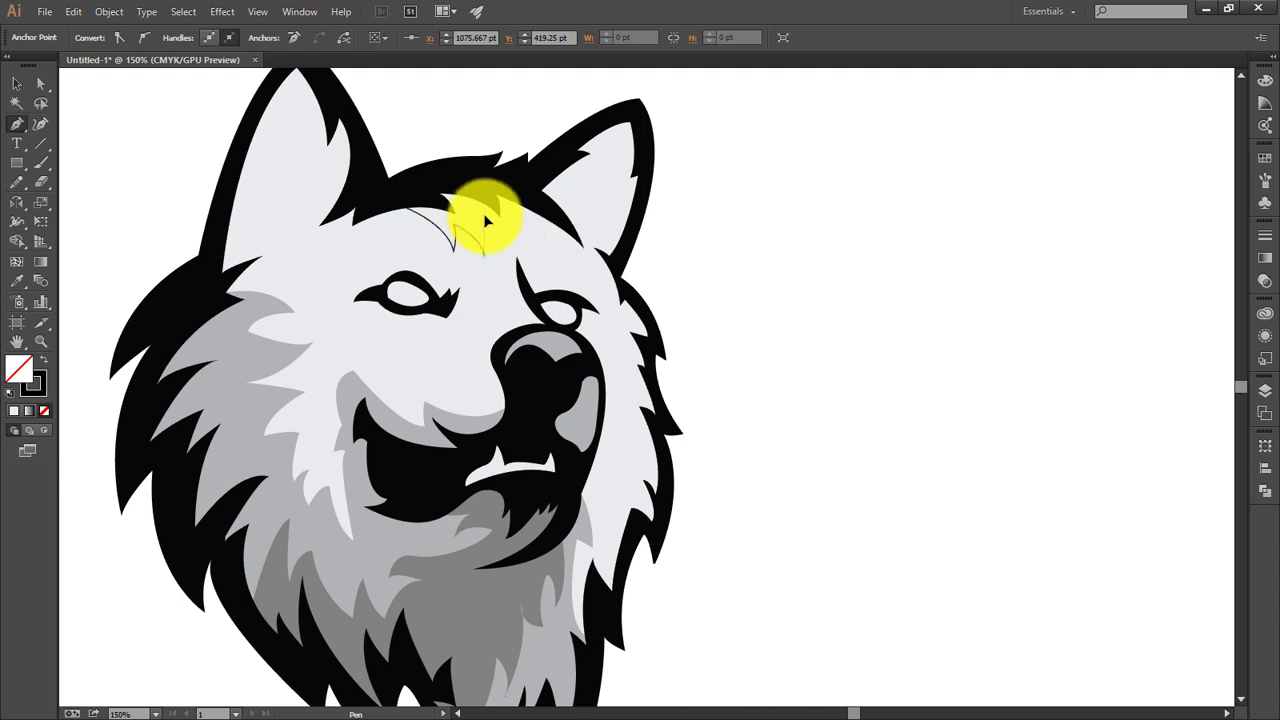
{"action": "mouse_move", "coordinate": [488, 208]}
{"action": "left_mouse_down"}
{"action": "mouse_move", "coordinate": [487, 232]}
{"action": "mouse_move", "coordinate": [533, 305]}
{"action": "mouse_move", "coordinate": [517, 283]}
{"action": "left_mouse_up"}
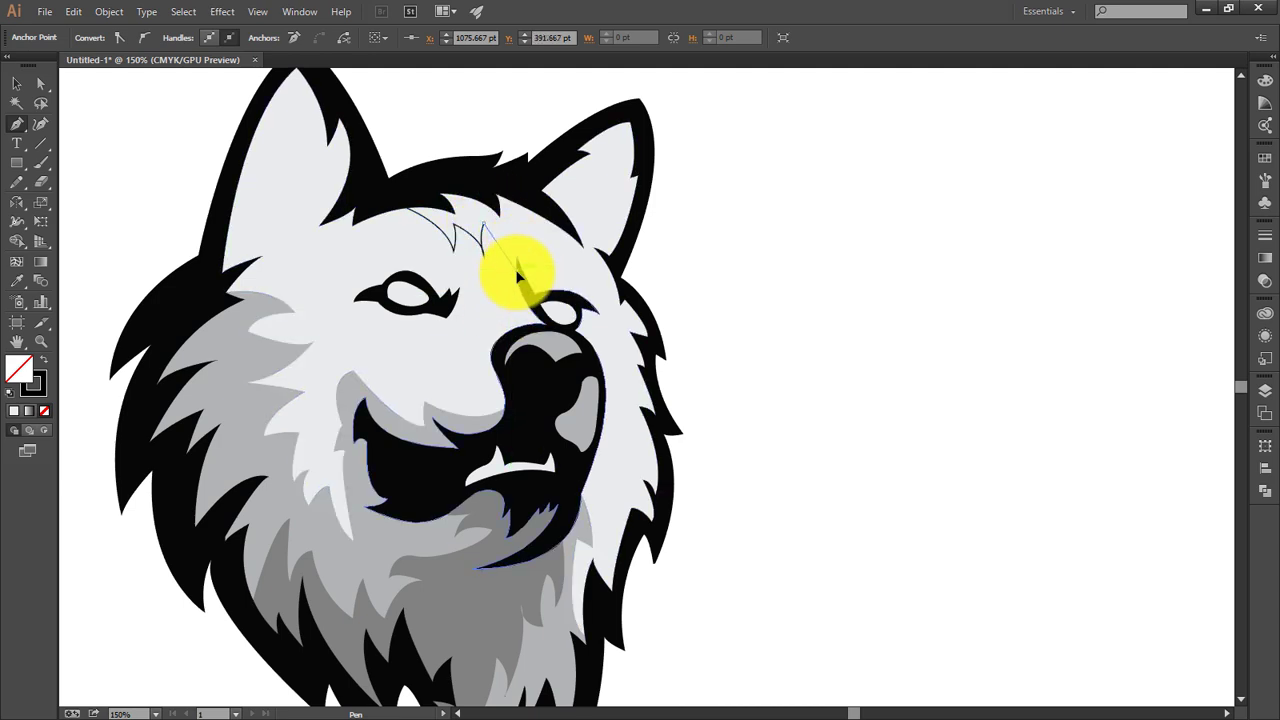
- Zoom in and extend the path down along the right eye to below it
{"action": "key", "text": "ctrl+plus"}
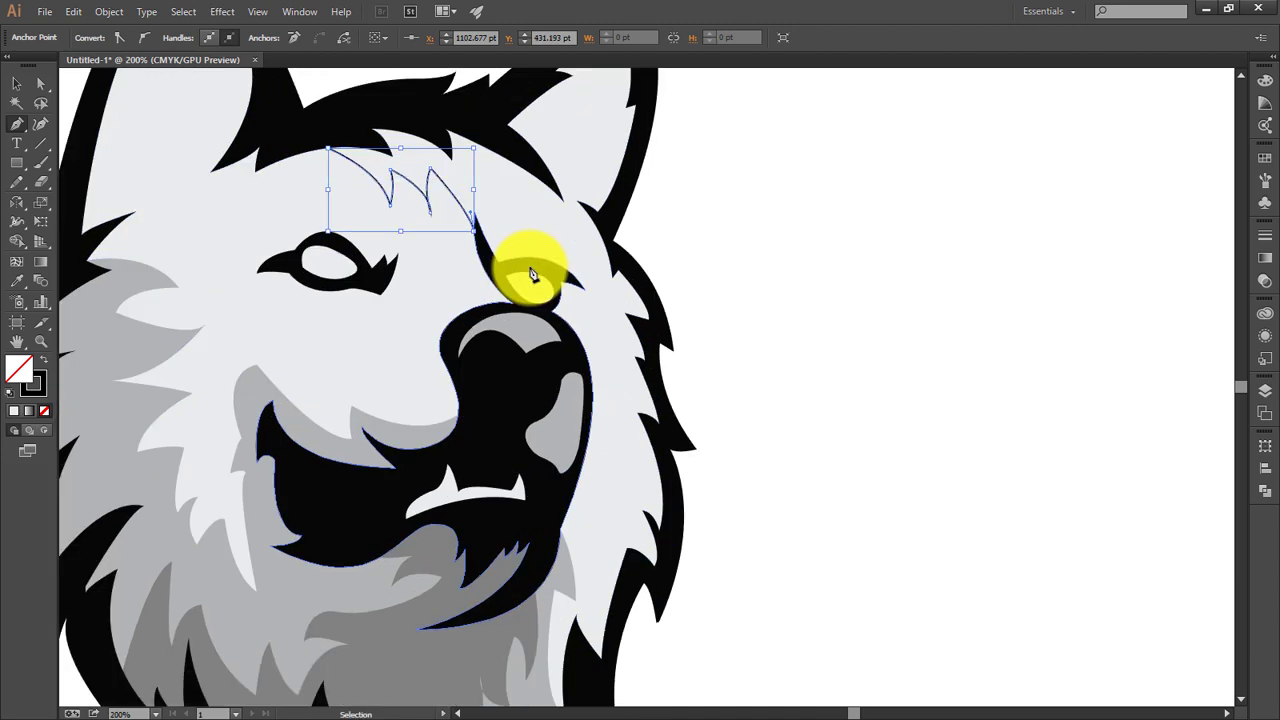
{"action": "key", "text": "ctrl+plus"}
{"action": "key", "text": "ctrl+plus"}
{"action": "left_click_drag", "start_coordinate": [528, 271], "coordinate": [543, 343]}
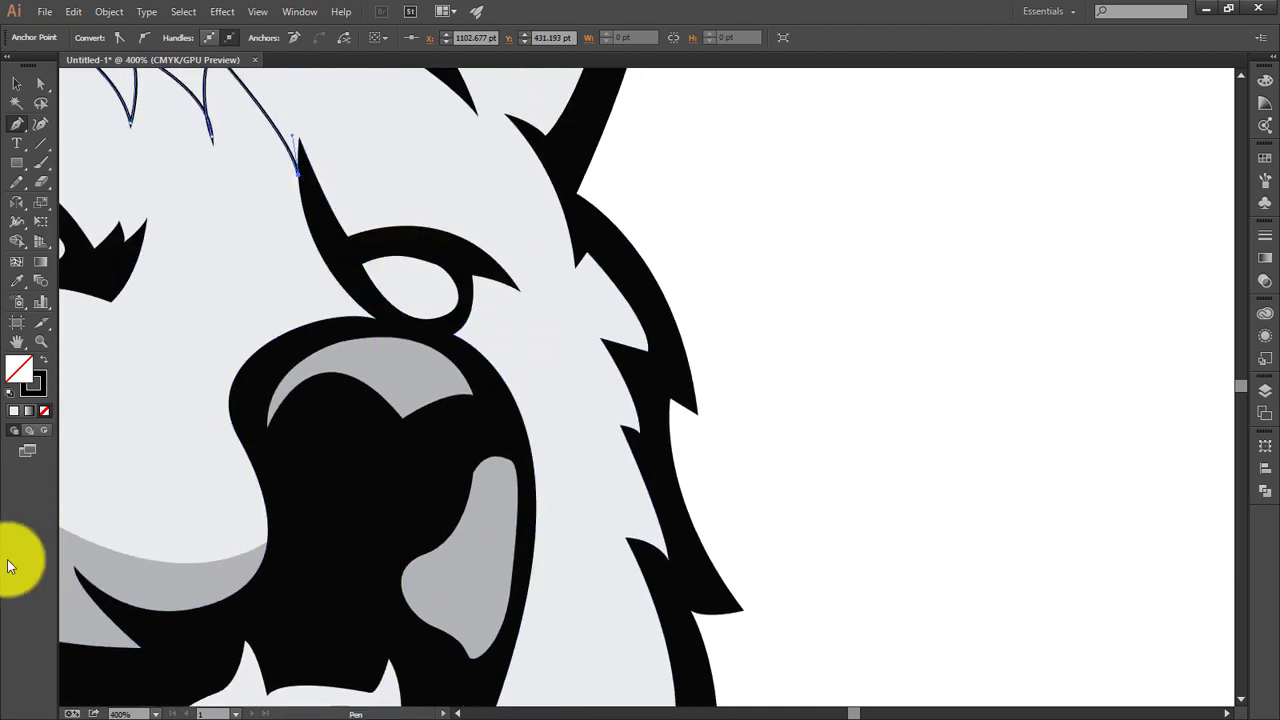
{"action": "left_click", "coordinate": [298, 175]}
{"action": "left_click", "coordinate": [324, 230]}
{"action": "left_click", "coordinate": [362, 297]}
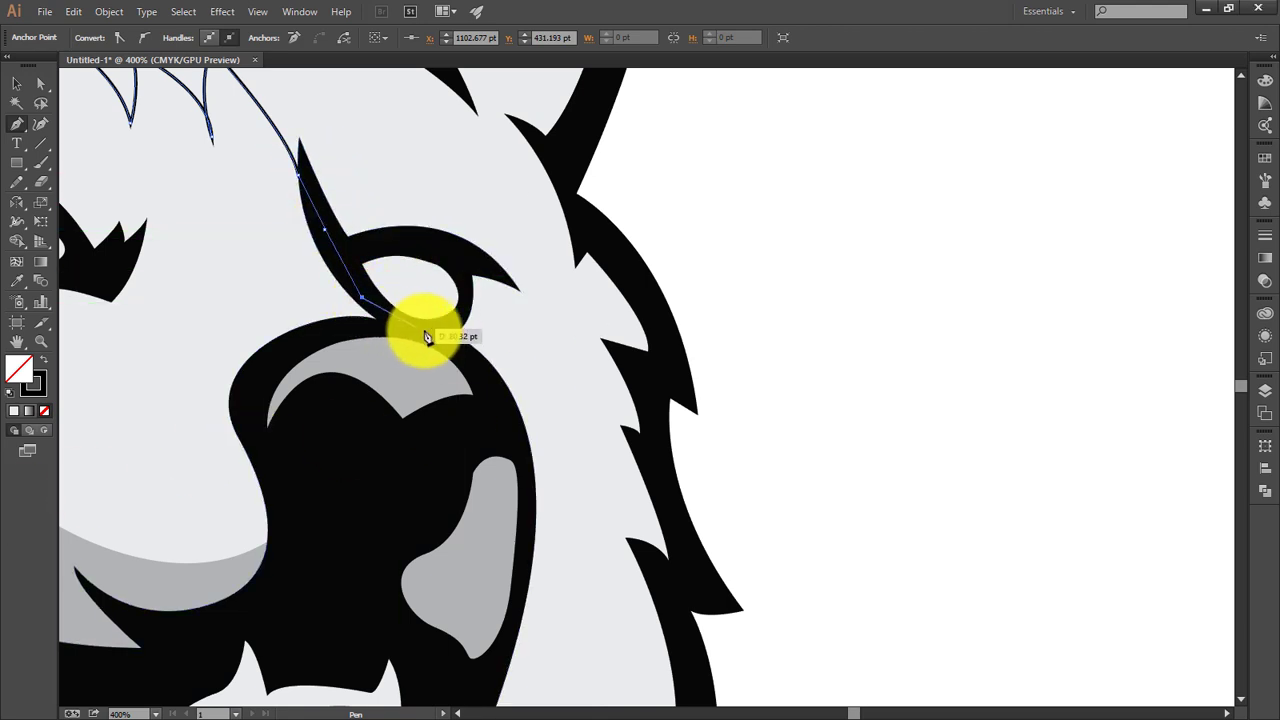
{"action": "left_click", "coordinate": [455, 333]}
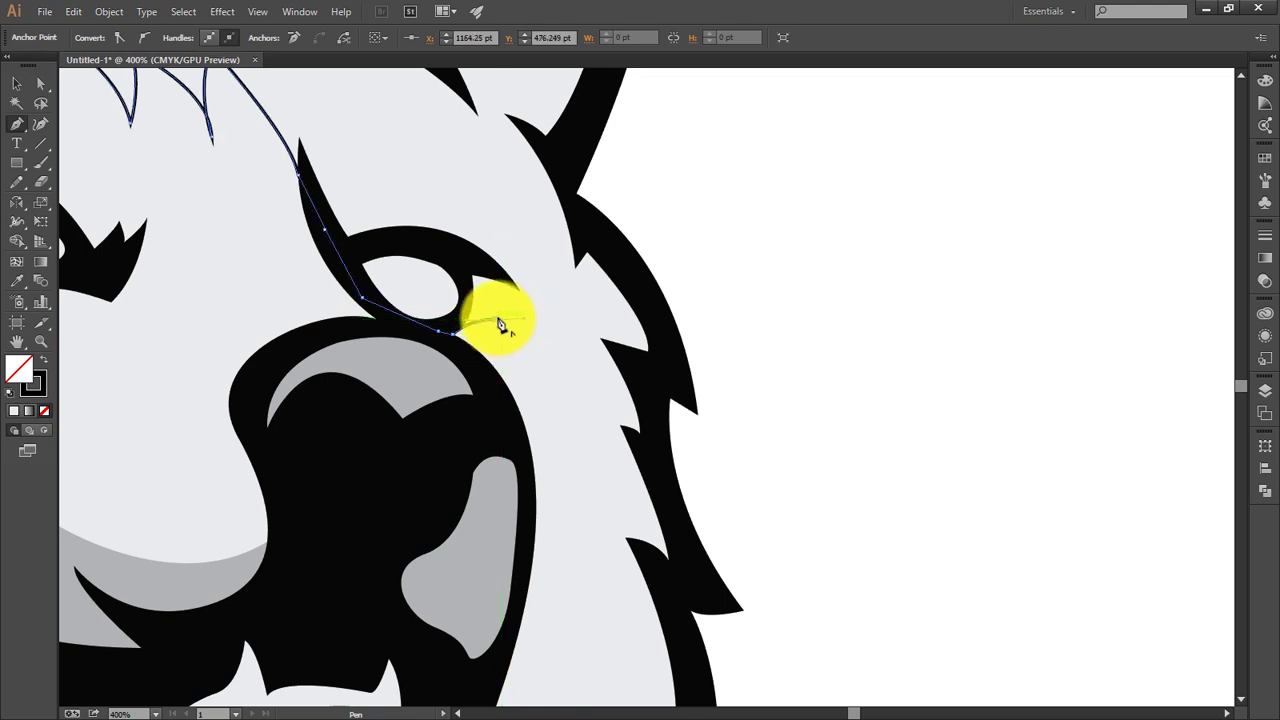
- Curve the path from the eye's outer corner back over the right eye
{"action": "left_click_drag", "start_coordinate": [497, 301], "coordinate": [516, 303]}
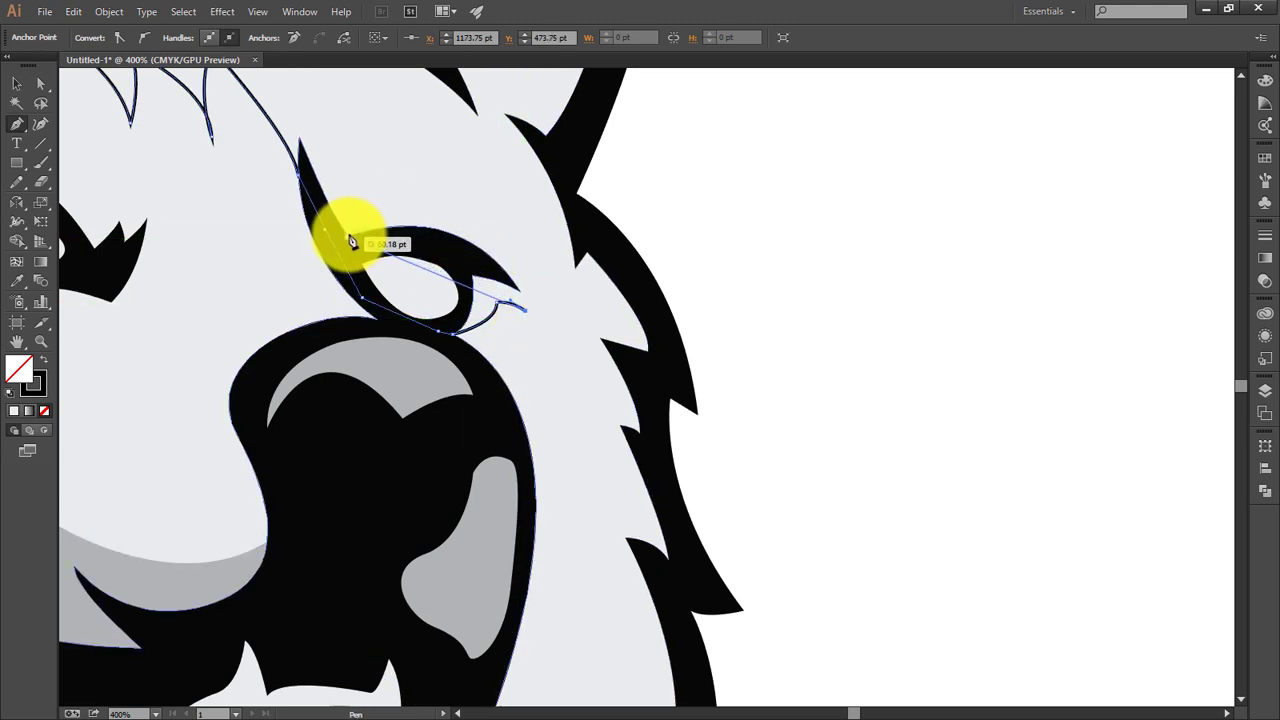
{"action": "left_click_drag", "start_coordinate": [348, 236], "coordinate": [147, 270]}
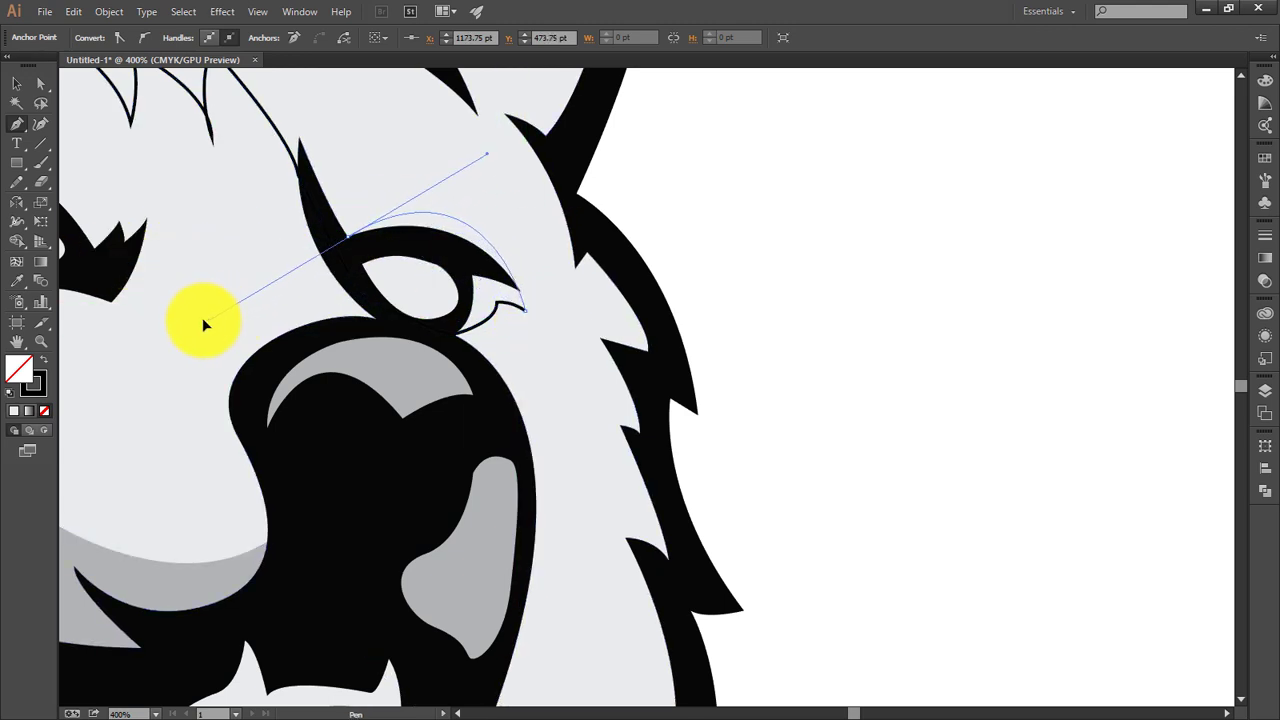
{"action": "left_click_drag", "start_coordinate": [205, 325], "coordinate": [297, 218]}
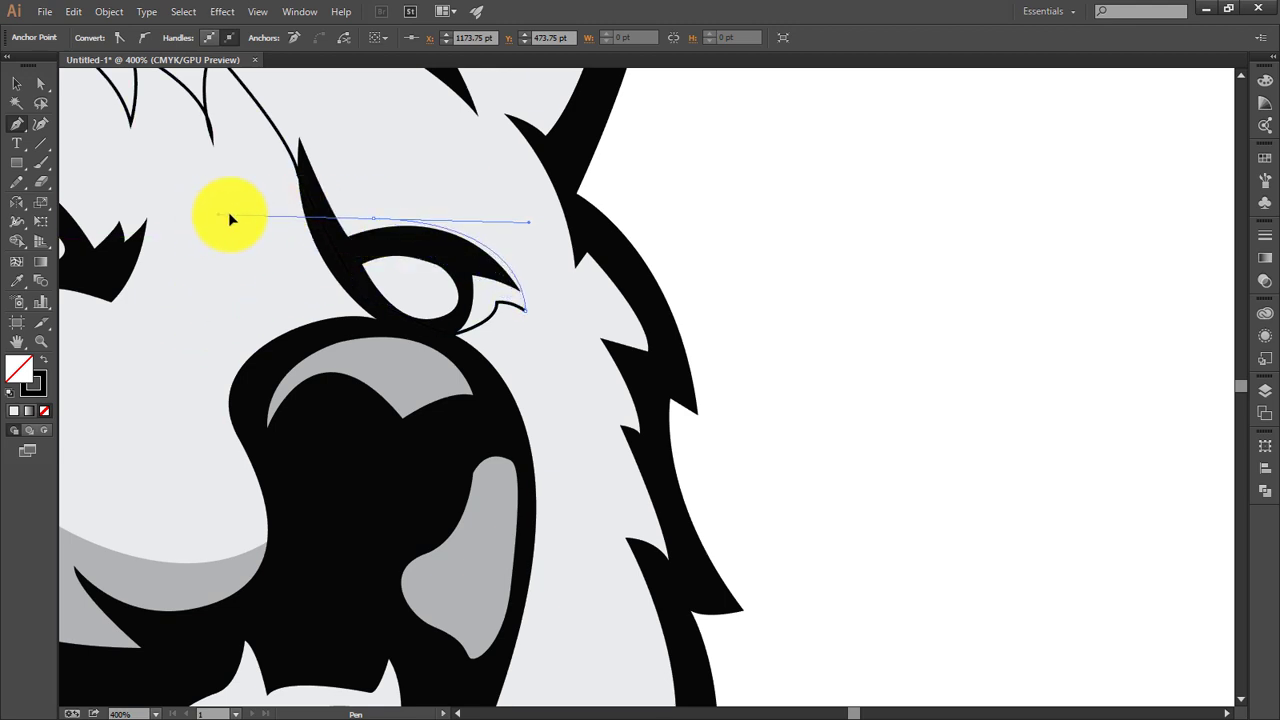
{"action": "left_click_drag", "start_coordinate": [228, 212], "coordinate": [309, 193]}
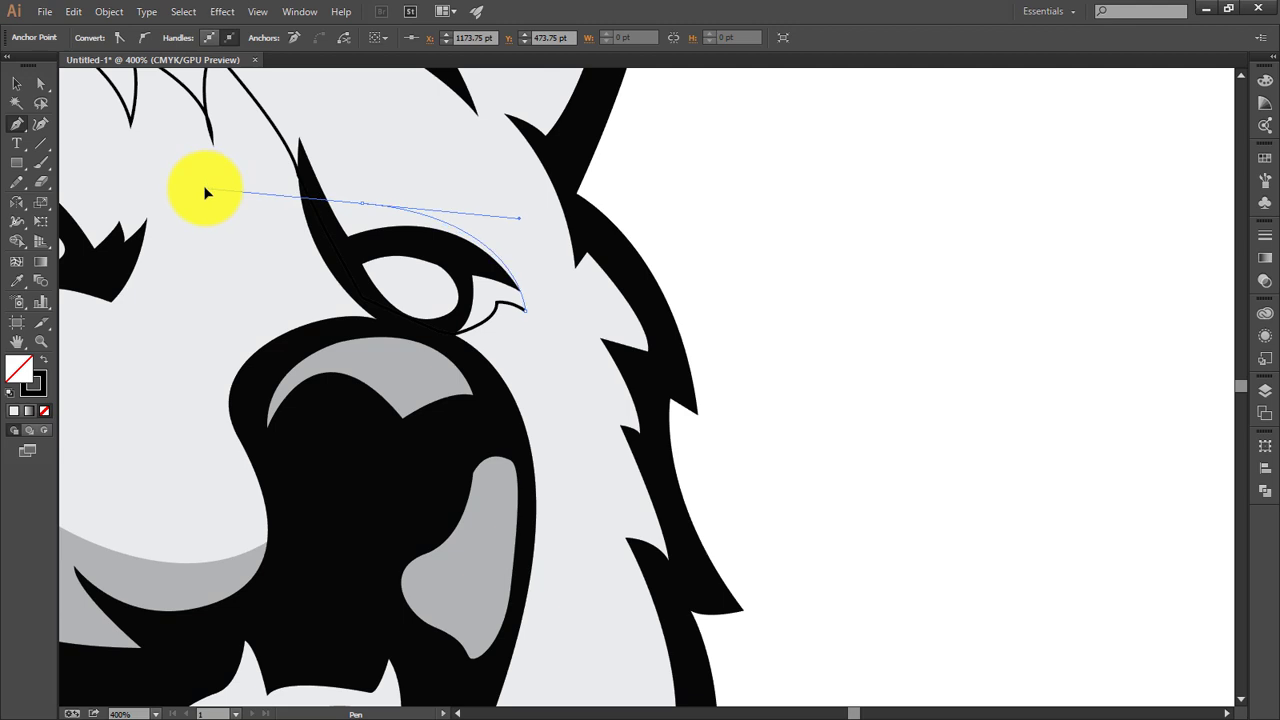
{"action": "left_click_drag", "start_coordinate": [205, 192], "coordinate": [205, 190]}
{"action": "left_click_drag", "start_coordinate": [375, 185], "coordinate": [445, 275]}
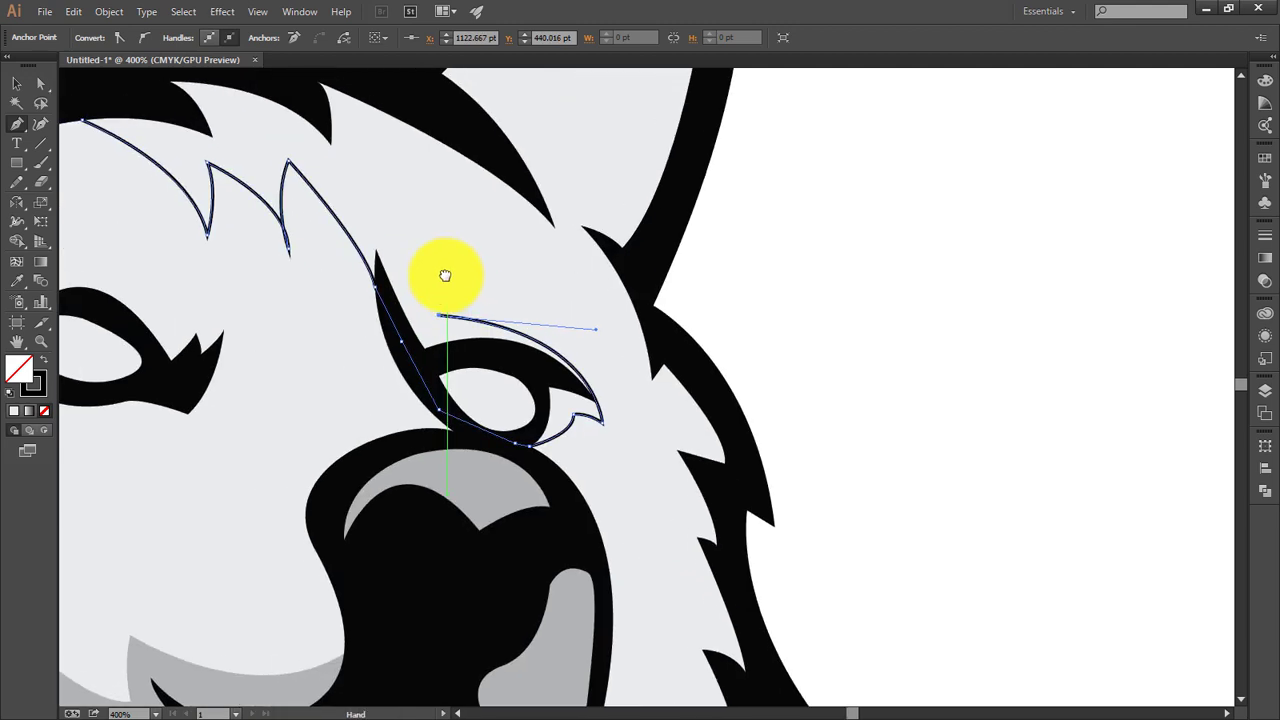
- Add points above the right brow, curving up toward the forehead with a sharp corner
{"action": "left_click", "coordinate": [389, 192]}
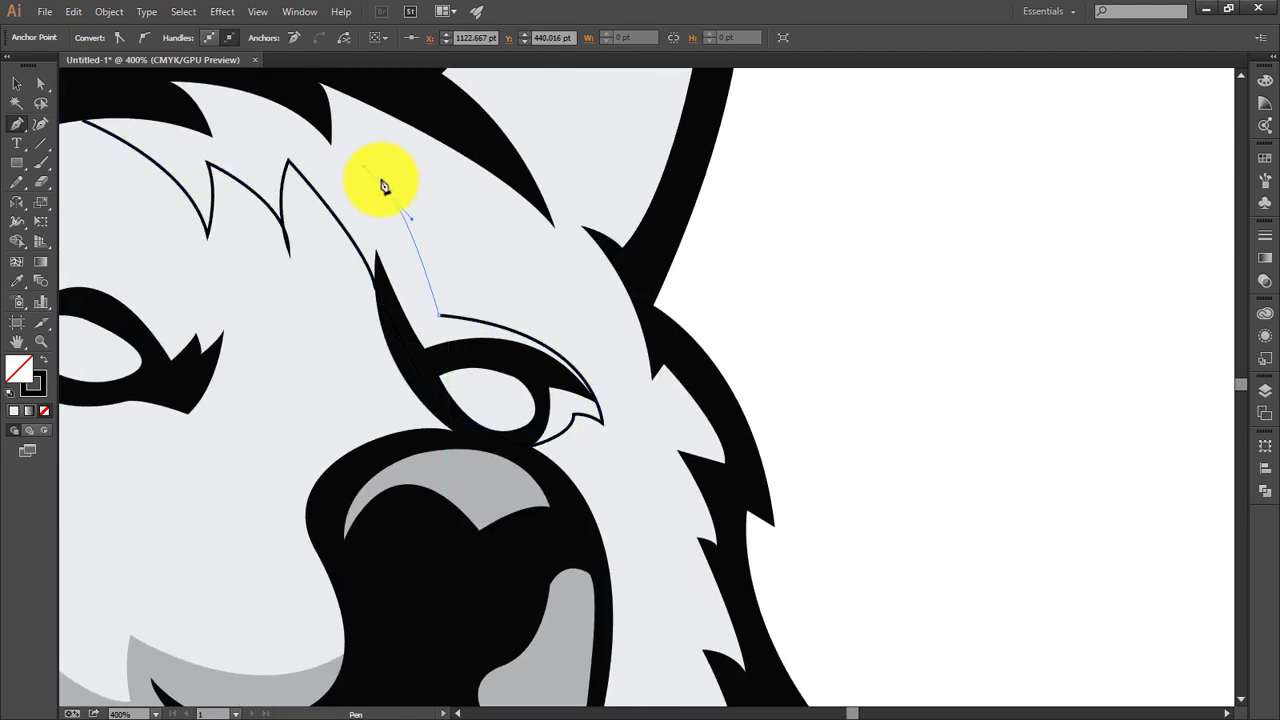
{"action": "scroll", "coordinate": [520, 205], "scroll_direction": "down", "scroll_amount": 1}
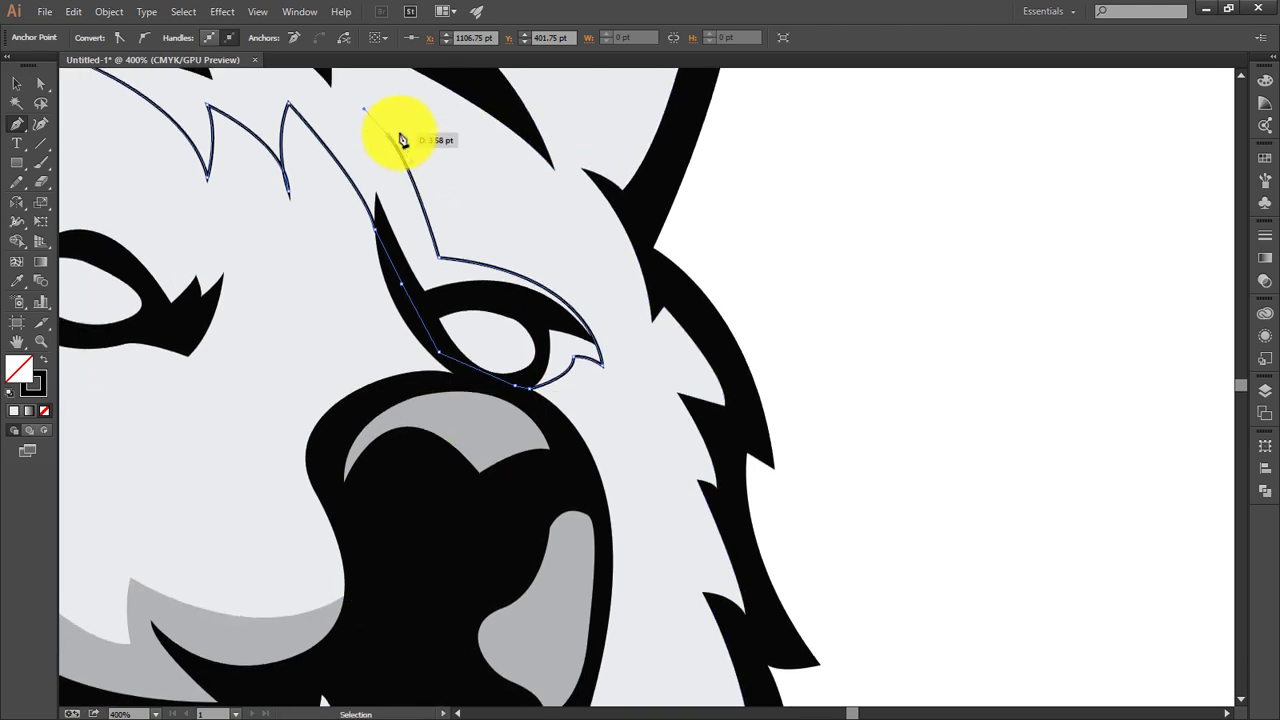
{"action": "scroll", "coordinate": [397, 145], "scroll_direction": "up", "scroll_amount": 1}
{"action": "scroll", "coordinate": [397, 157], "scroll_direction": "up", "scroll_amount": 1}
{"action": "mouse_move", "coordinate": [389, 187]}
{"action": "left_mouse_down"}
{"action": "mouse_move", "coordinate": [339, 187]}
{"action": "mouse_move", "coordinate": [336, 149]}
{"action": "left_mouse_up"}
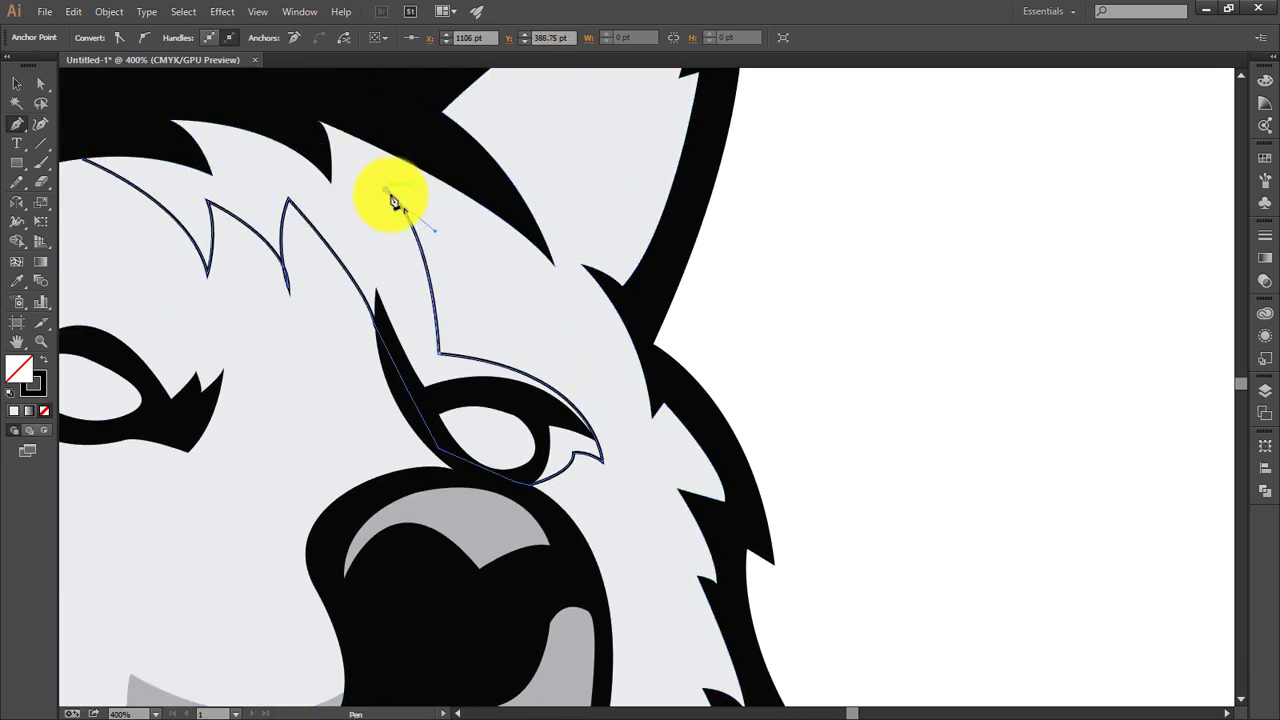
{"action": "scroll", "coordinate": [500, 271], "scroll_direction": "down", "scroll_amount": 3}
{"action": "scroll", "coordinate": [548, 333], "scroll_direction": "down", "scroll_amount": 1}
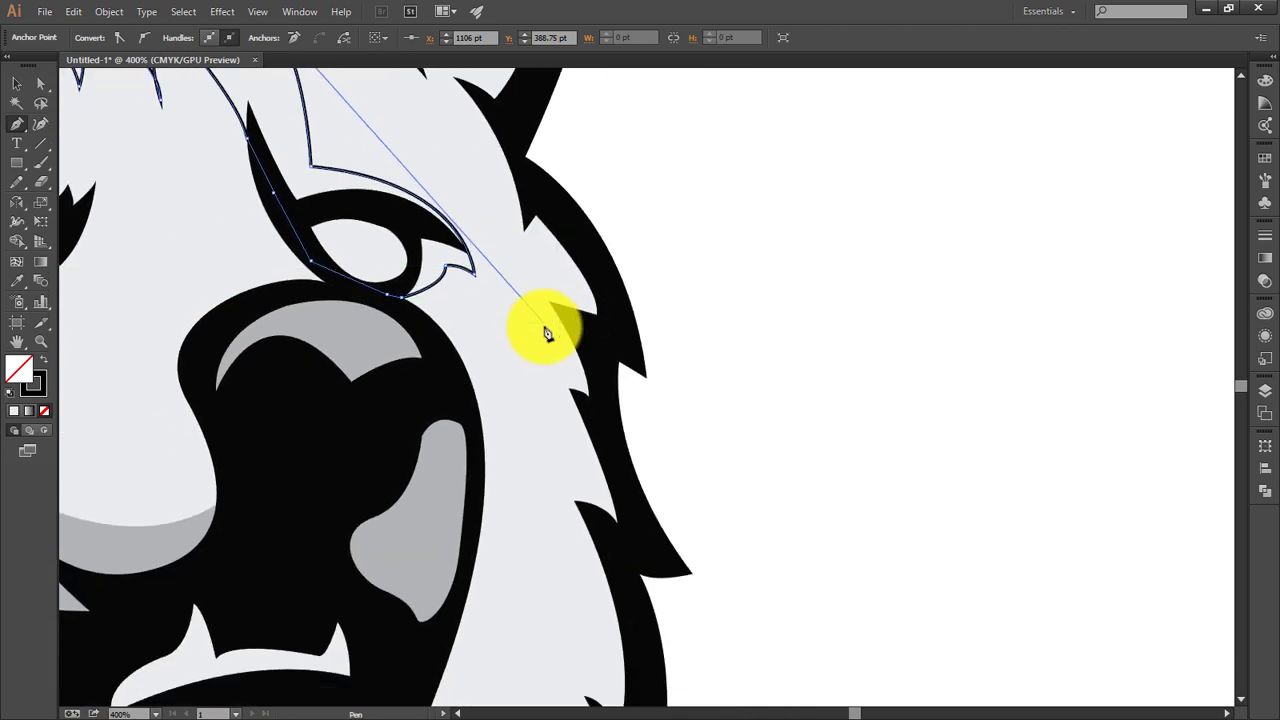
{"action": "scroll", "coordinate": [540, 316], "scroll_direction": "up", "scroll_amount": 1}
{"action": "left_click_drag", "start_coordinate": [540, 380], "coordinate": [605, 700]}
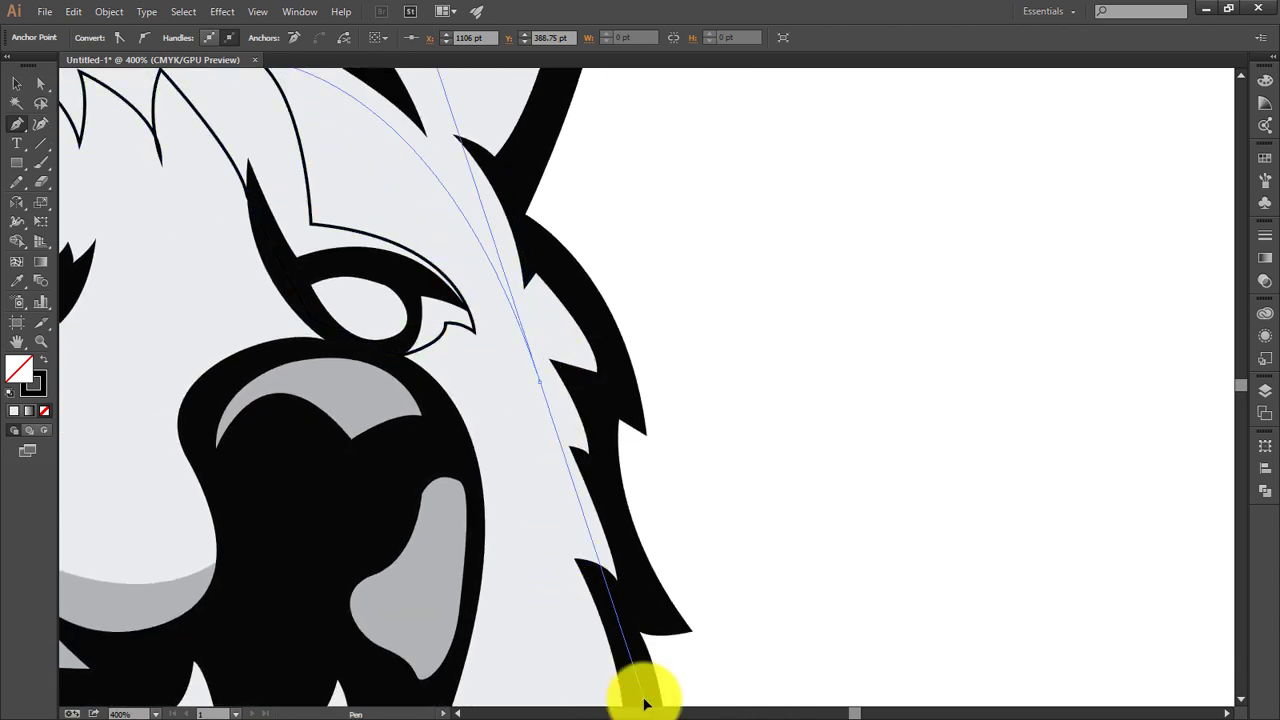
{"action": "left_click", "coordinate": [541, 380]}
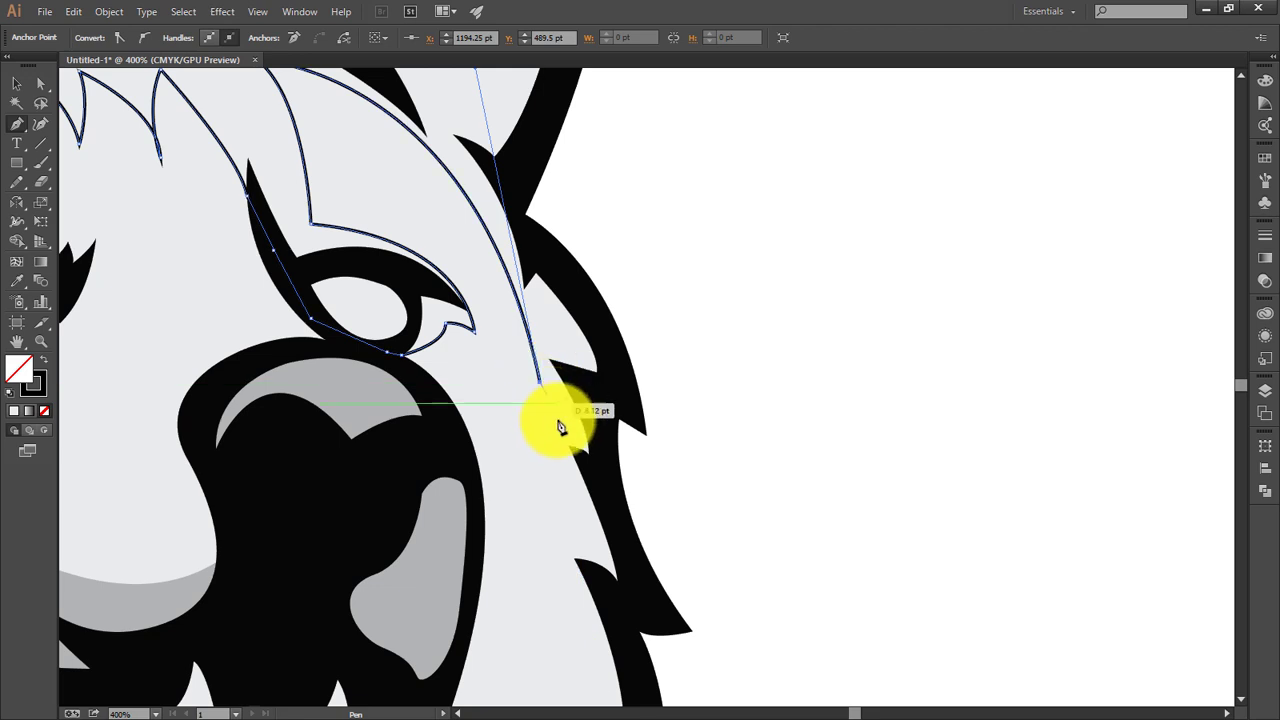
- Continue the path down the right cheek with a jagged fur notch, then fit the whole wolf in view
{"action": "left_click_drag", "start_coordinate": [556, 422], "coordinate": [569, 352]}
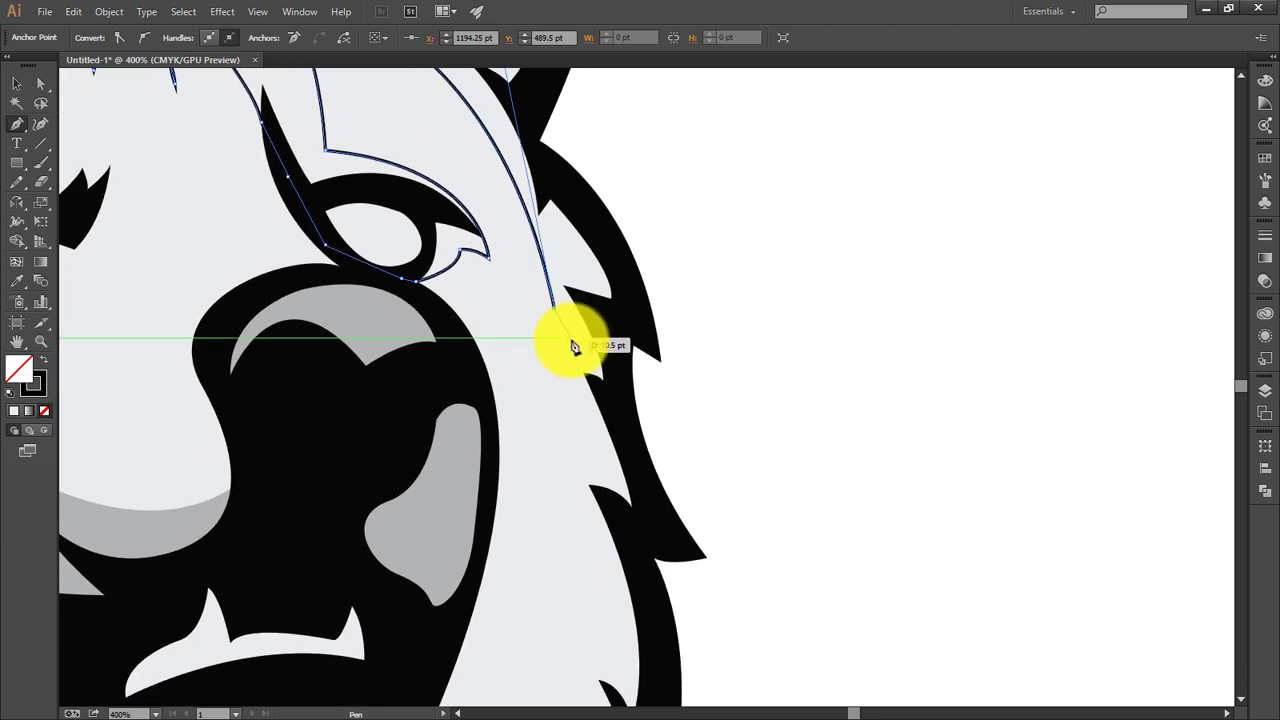
{"action": "left_click", "coordinate": [578, 355], "text": "ctrl"}
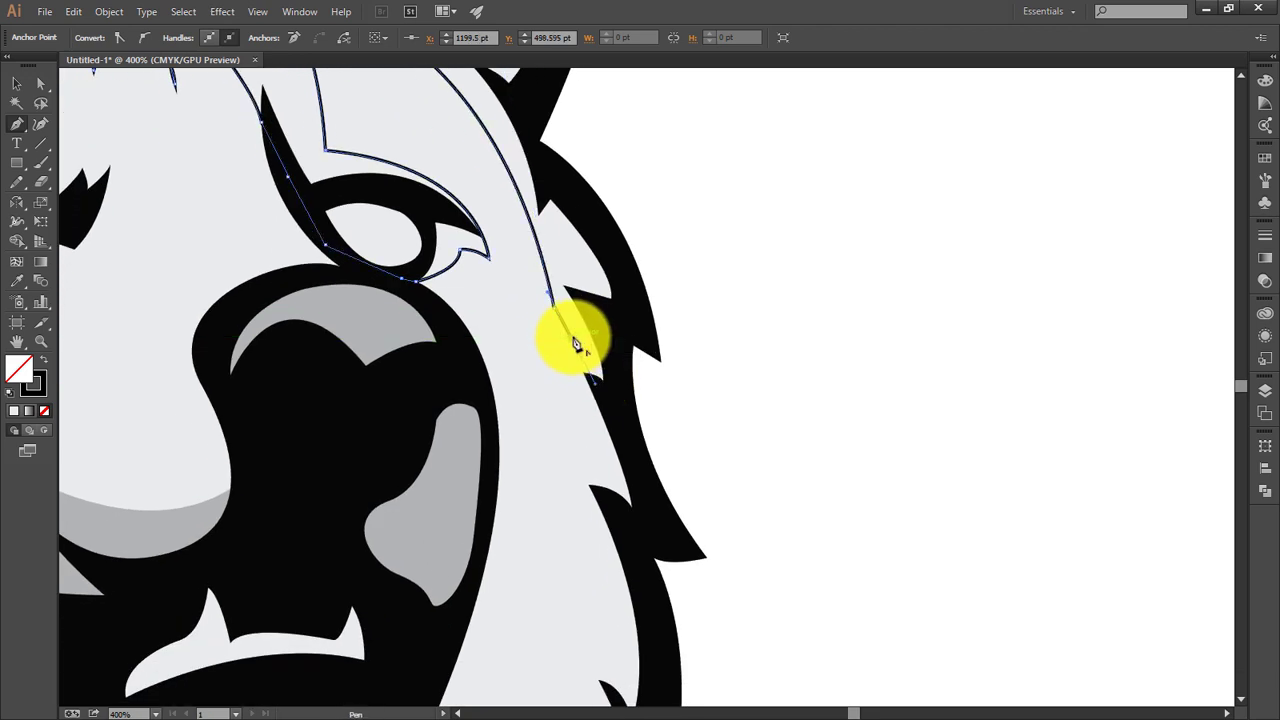
{"action": "left_click", "coordinate": [578, 352], "text": "ctrl"}
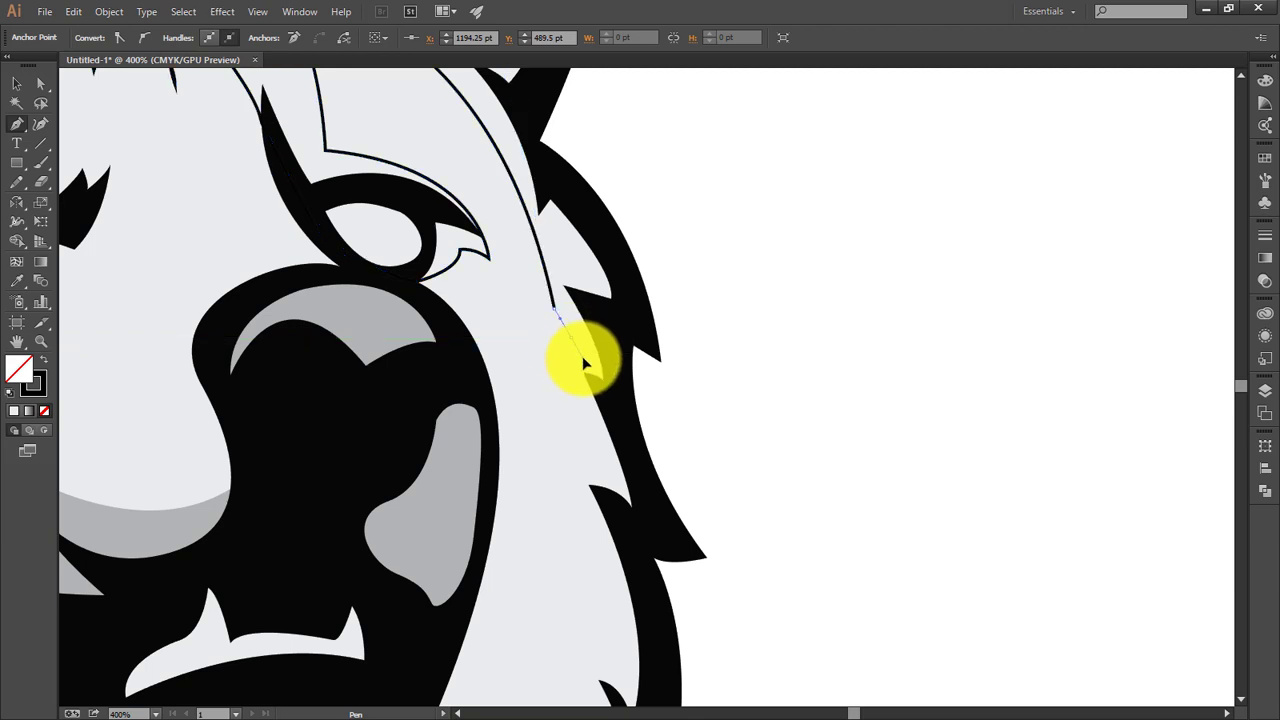
{"action": "left_click", "coordinate": [580, 355], "text": "ctrl"}
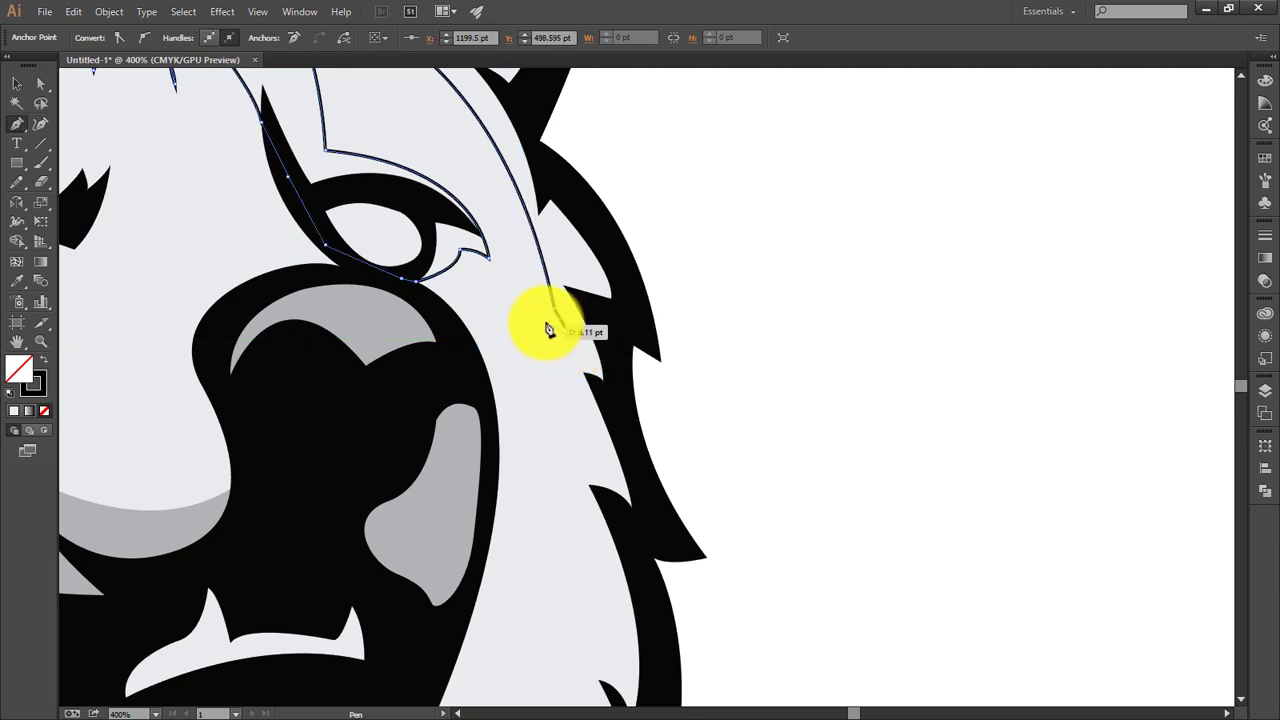
{"action": "mouse_move", "coordinate": [549, 330]}
{"action": "left_mouse_down"}
{"action": "mouse_move", "coordinate": [575, 370]}
{"action": "mouse_move", "coordinate": [521, 348]}
{"action": "left_mouse_up"}
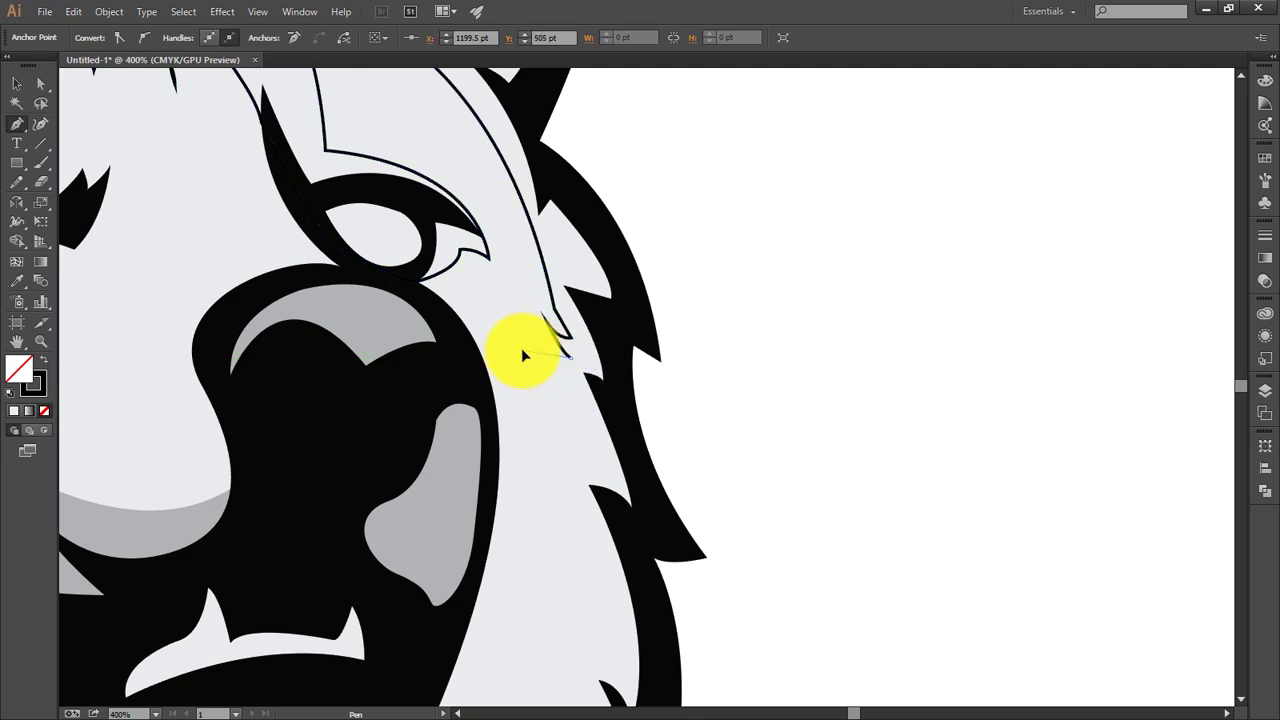
{"action": "mouse_move", "coordinate": [603, 460]}
{"action": "left_mouse_down"}
{"action": "mouse_move", "coordinate": [605, 398]}
{"action": "mouse_move", "coordinate": [612, 458]}
{"action": "left_mouse_up"}
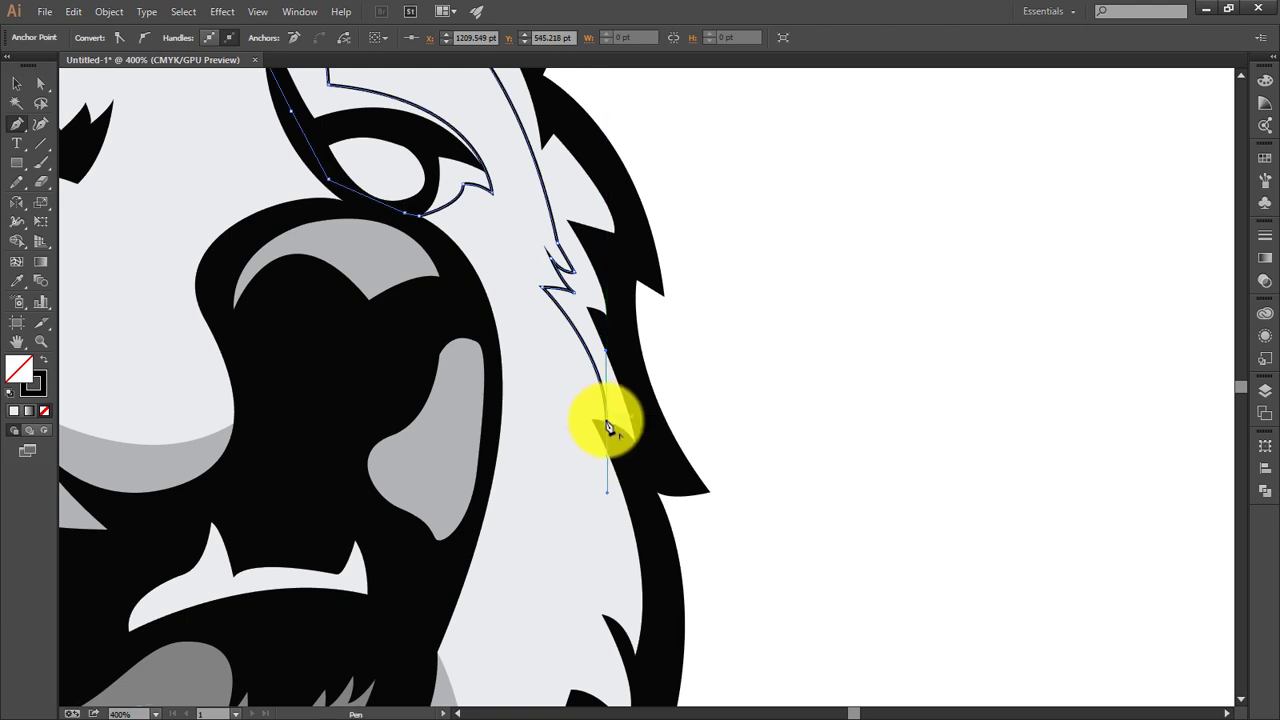
{"action": "scroll", "coordinate": [640, 430], "scroll_direction": "up", "scroll_amount": 3}
{"action": "left_click", "coordinate": [626, 533], "text": "ctrl"}
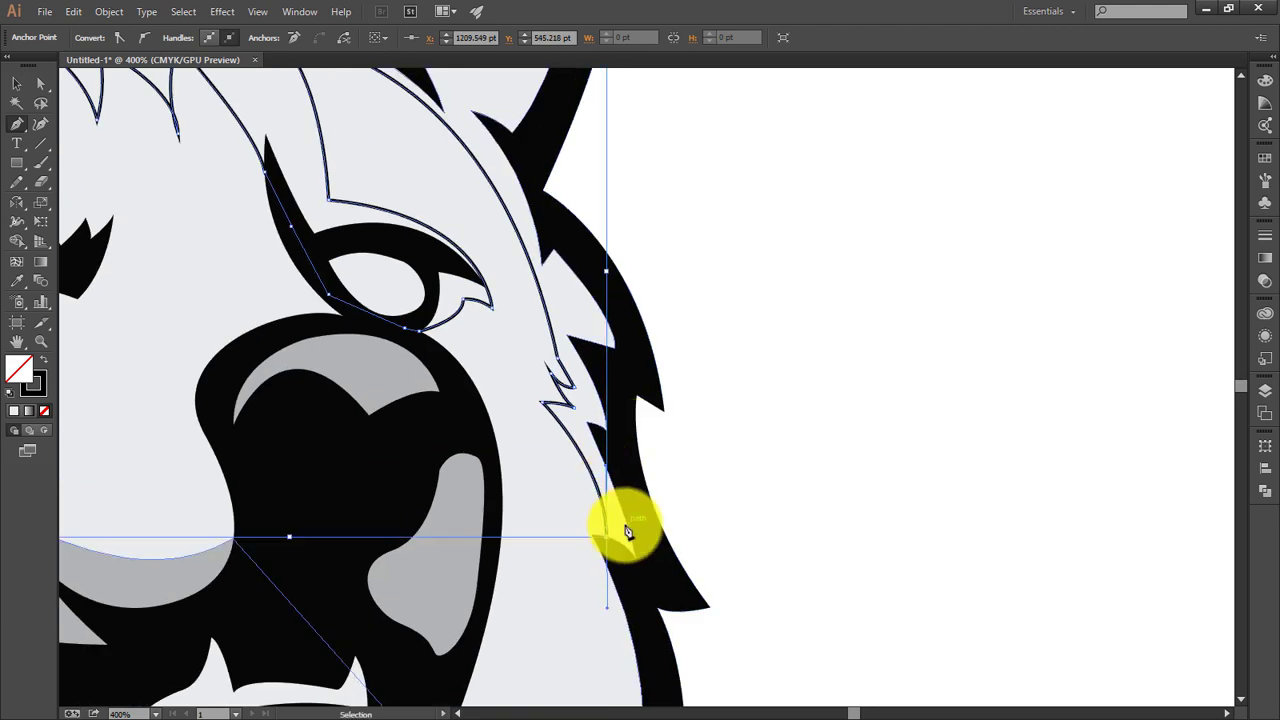
{"action": "key", "text": "ctrl+0"}
- Bring the black face features group forward in the stacking order
{"action": "left_click", "coordinate": [16, 83]}
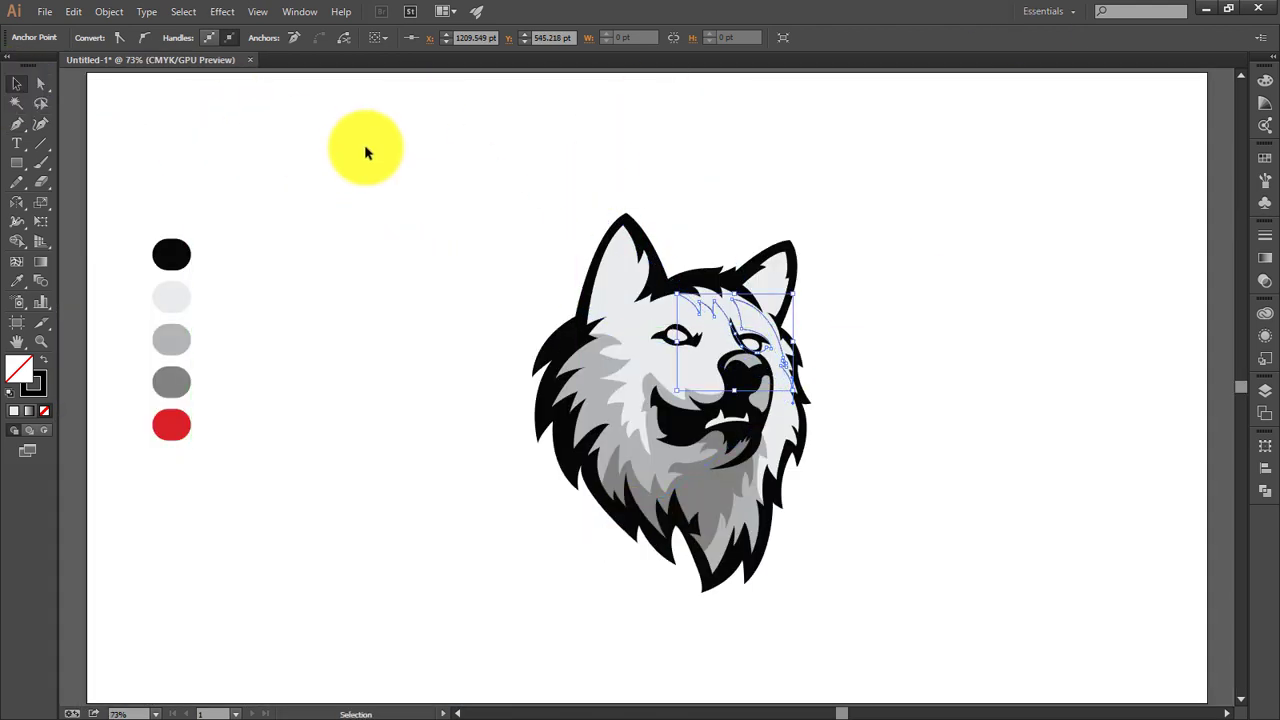
{"action": "left_click", "coordinate": [366, 148]}
{"action": "right_click", "coordinate": [746, 360]}
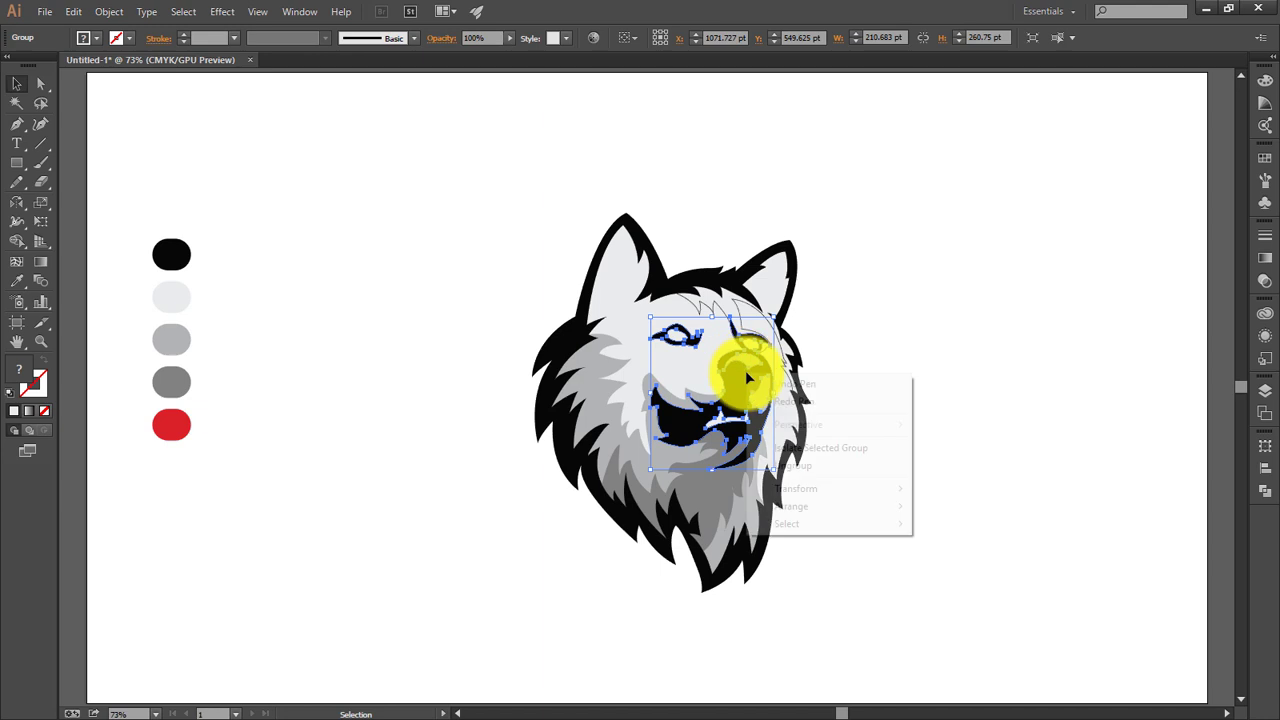
{"action": "left_click", "coordinate": [905, 505]}
{"action": "left_click", "coordinate": [884, 302]}
- Select all wolf paths and use Shape Builder to fill the right-side region green
{"action": "left_click_drag", "start_coordinate": [903, 287], "coordinate": [752, 320]}
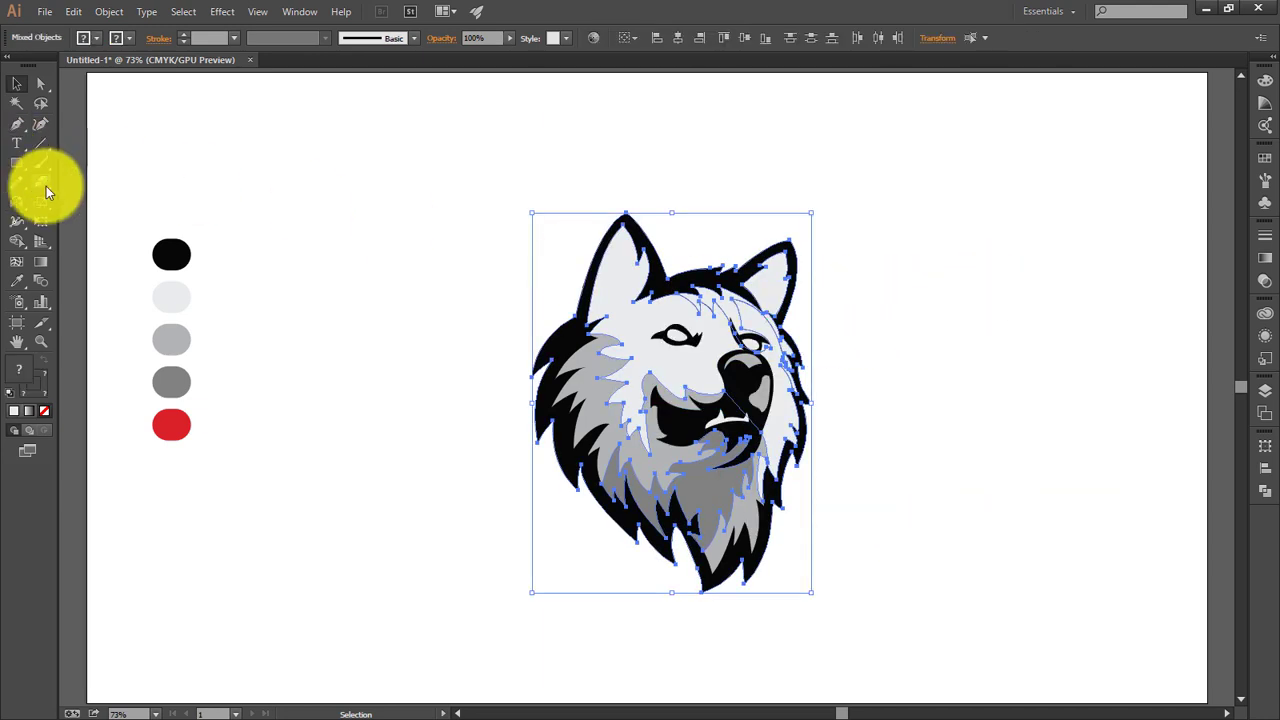
{"action": "left_click", "coordinate": [22, 243]}
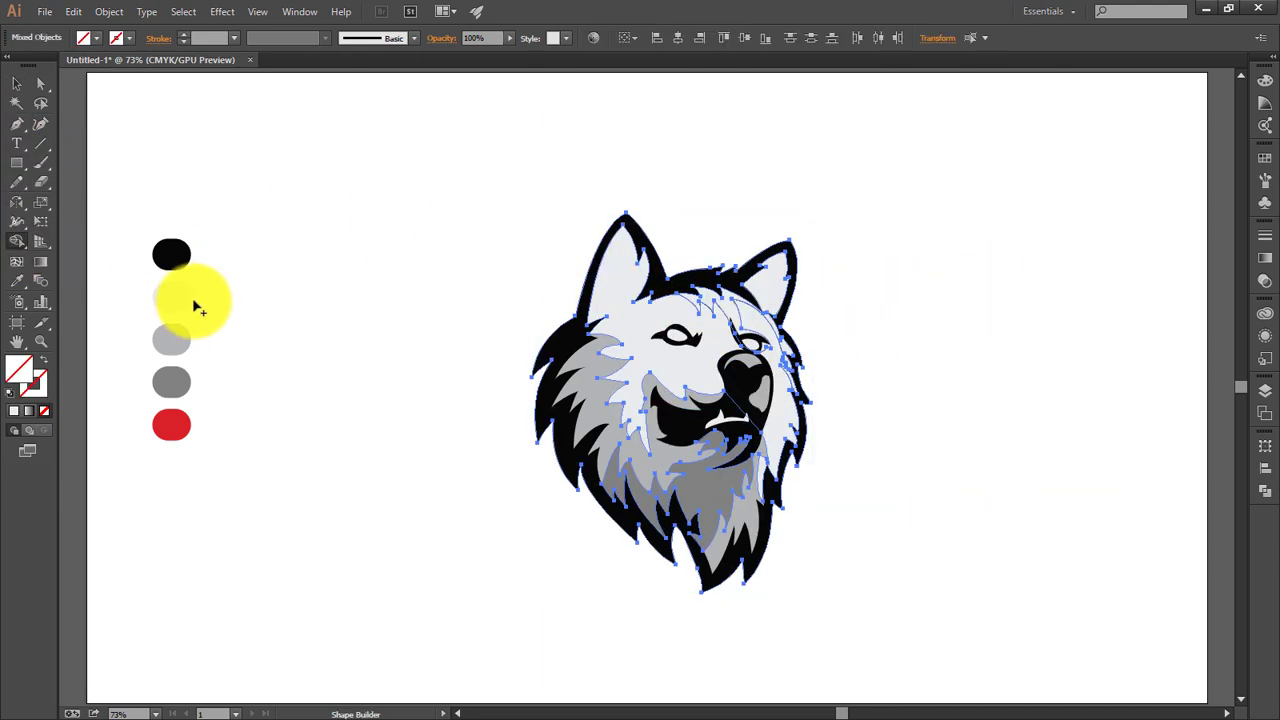
{"action": "left_click", "coordinate": [714, 343]}
{"action": "left_click", "coordinate": [16, 83]}
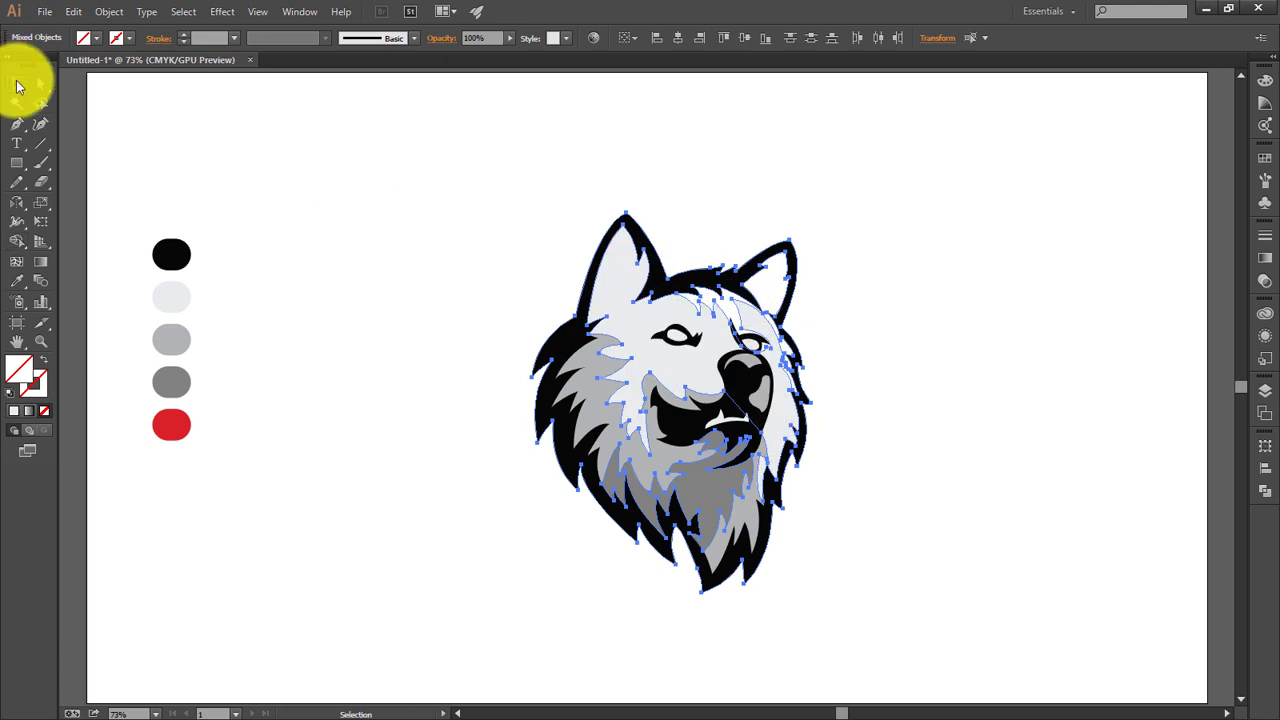
{"action": "left_click", "coordinate": [690, 240]}
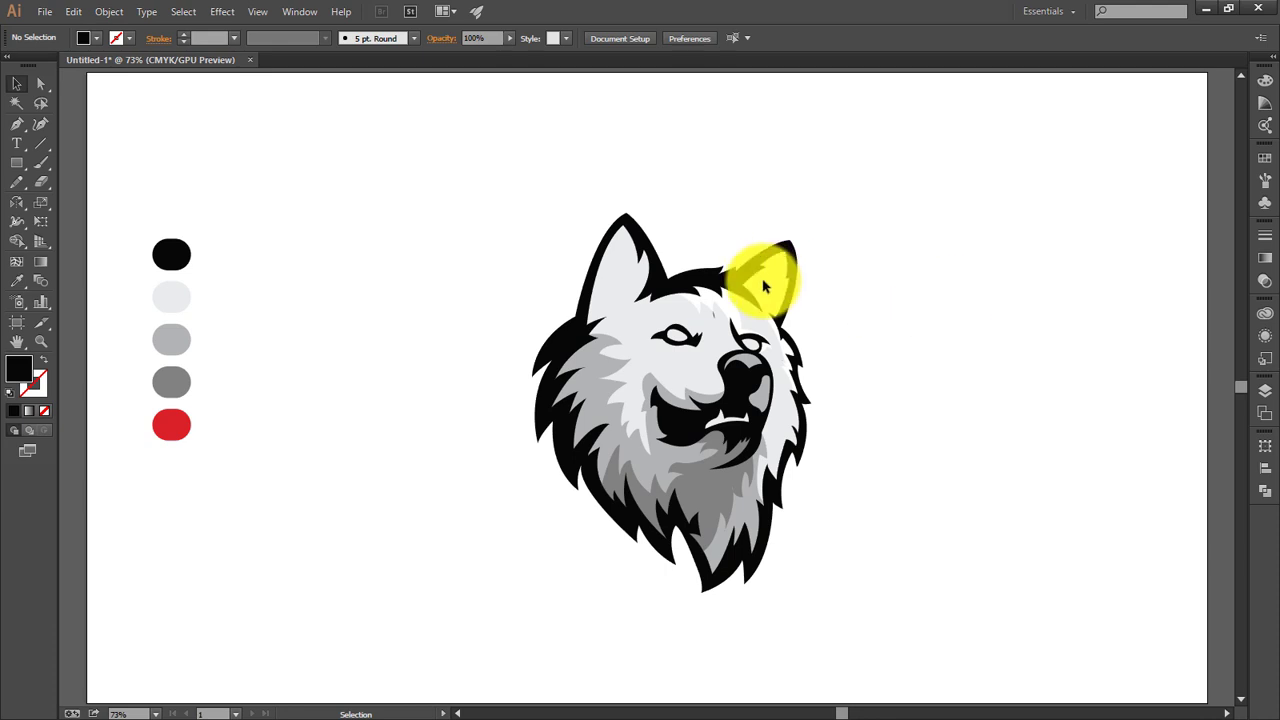
{"action": "left_click", "coordinate": [800, 288]}
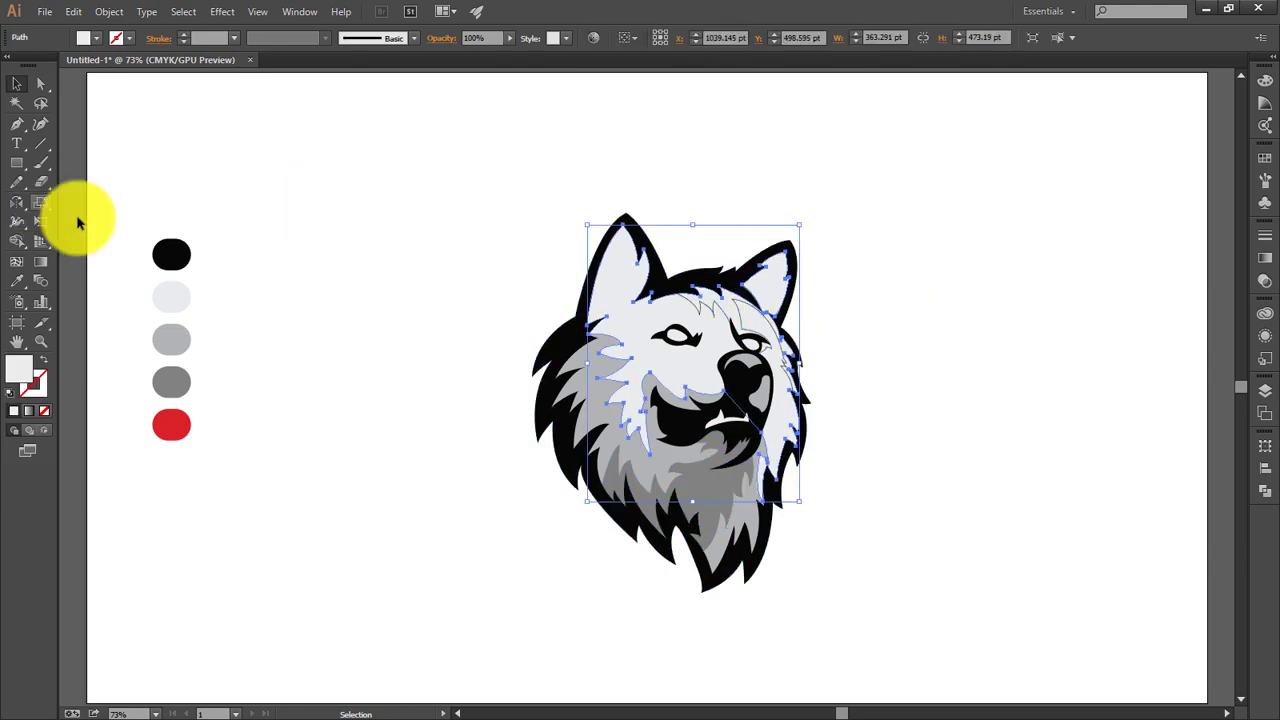
{"action": "left_click_drag", "start_coordinate": [843, 194], "coordinate": [657, 386]}
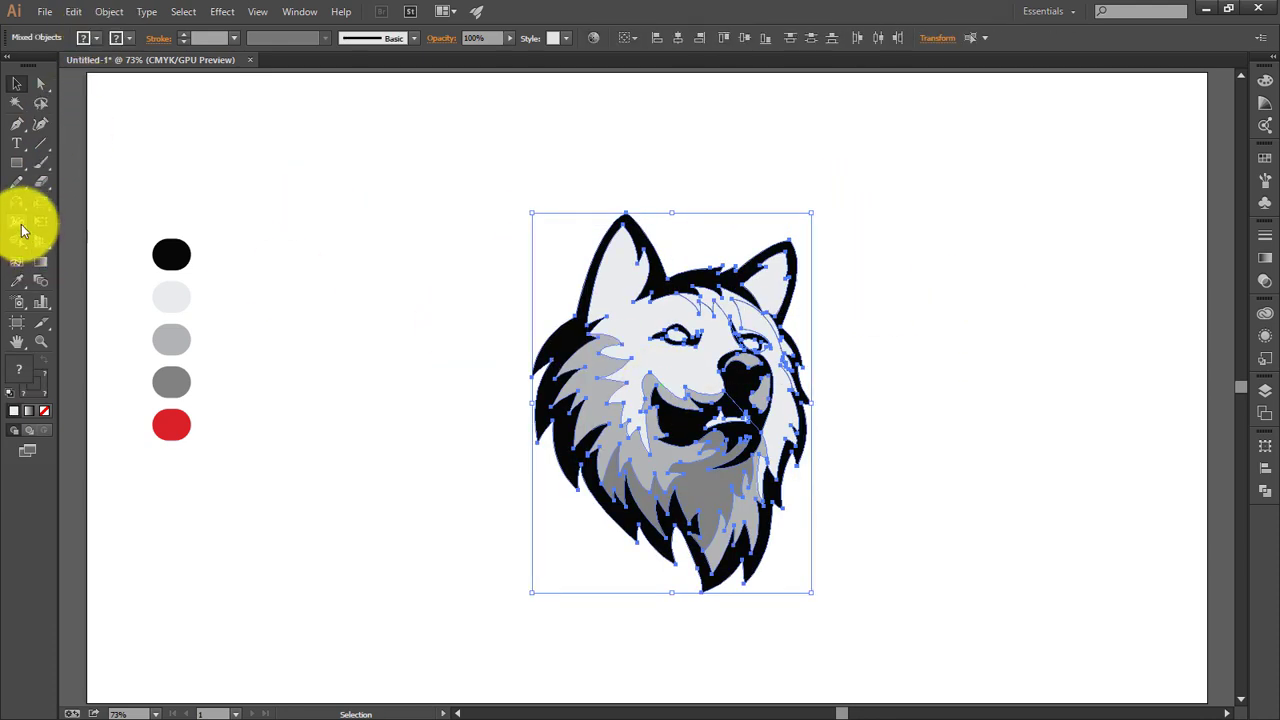
{"action": "left_click", "coordinate": [31, 207]}
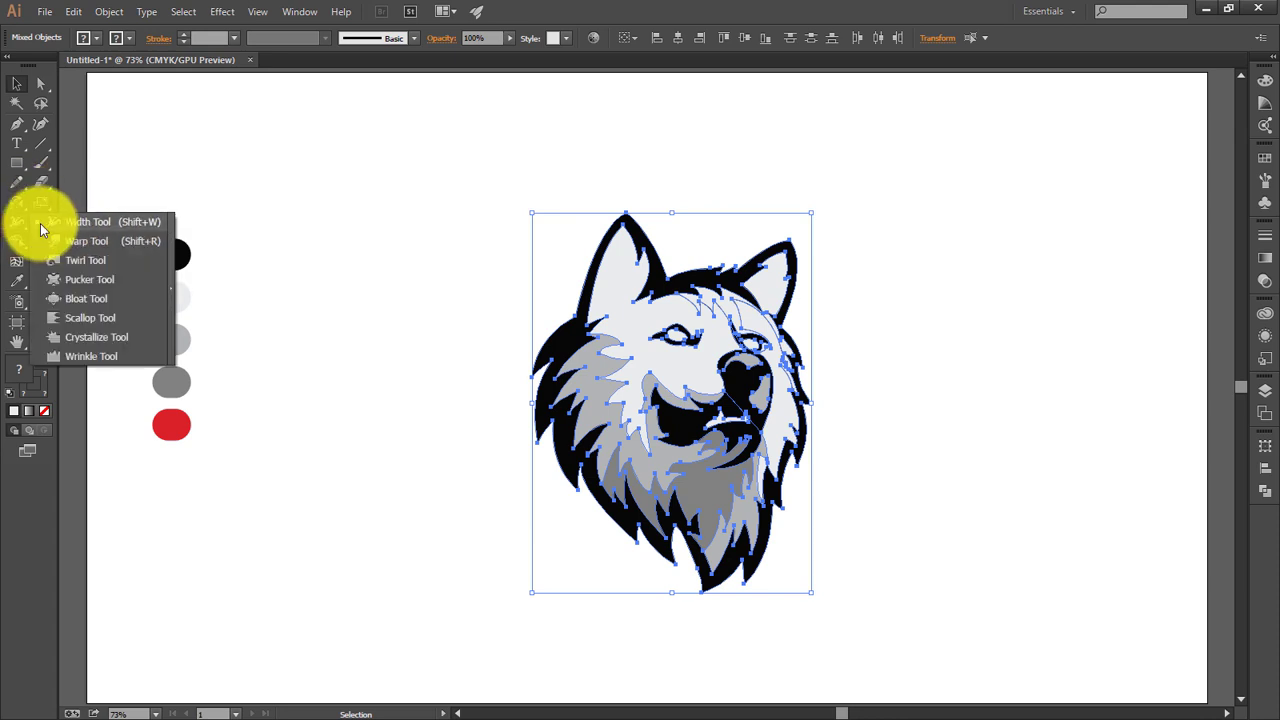
{"action": "left_click", "coordinate": [16, 238]}
{"action": "left_click", "coordinate": [96, 38]}
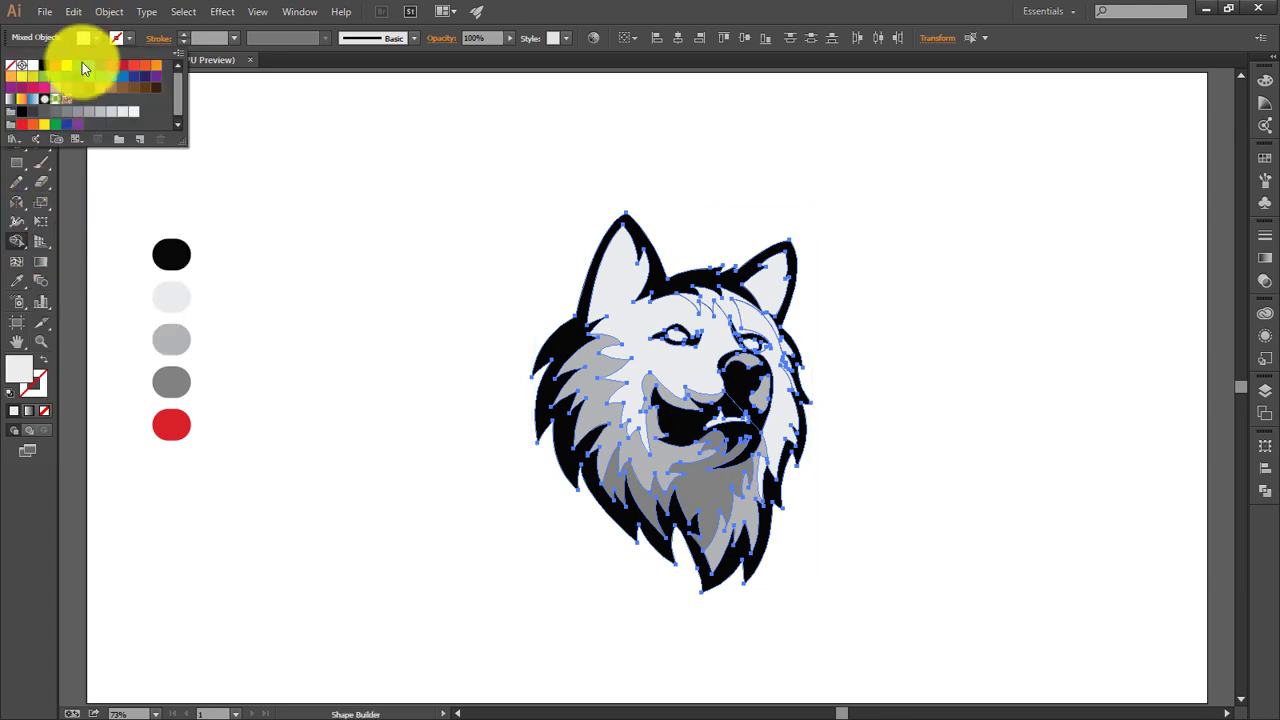
{"action": "left_click", "coordinate": [60, 62]}
{"action": "left_click", "coordinate": [770, 290]}
- Recolour the new region to the light grey swatch via Eyedropper and deselect
{"action": "left_click", "coordinate": [191, 114]}
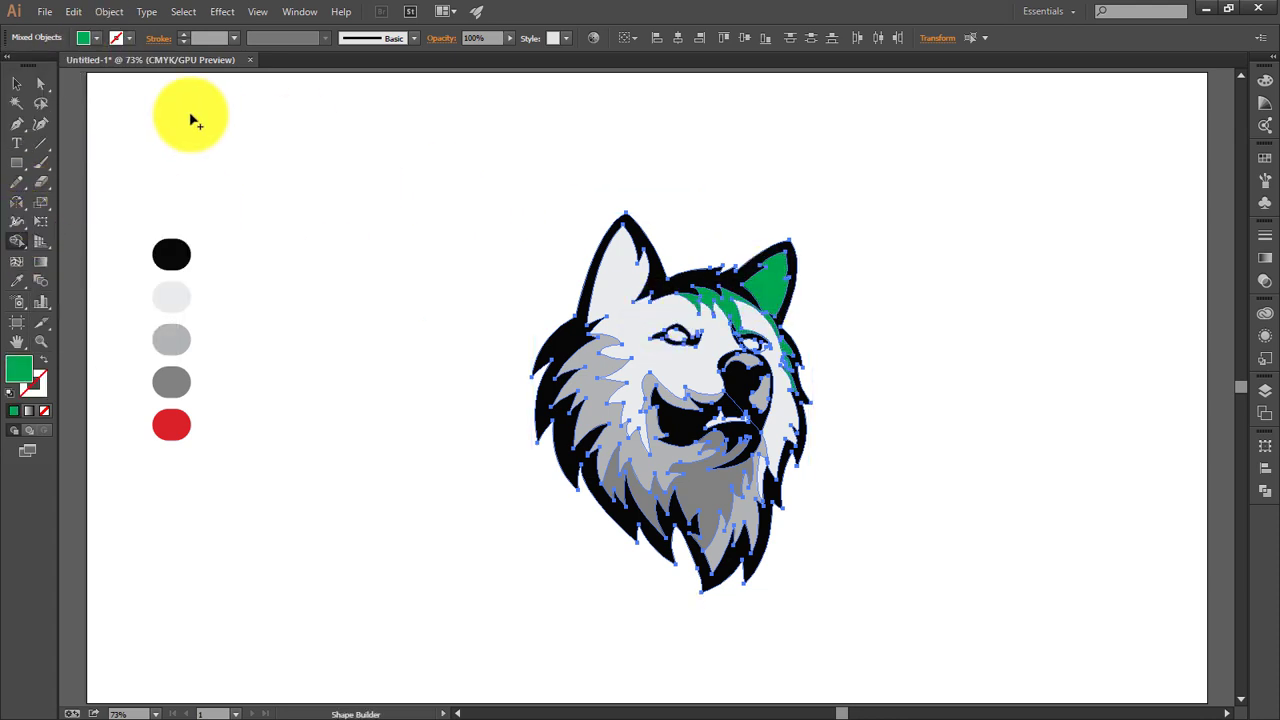
{"action": "left_click", "coordinate": [17, 84]}
{"action": "left_click", "coordinate": [763, 293]}
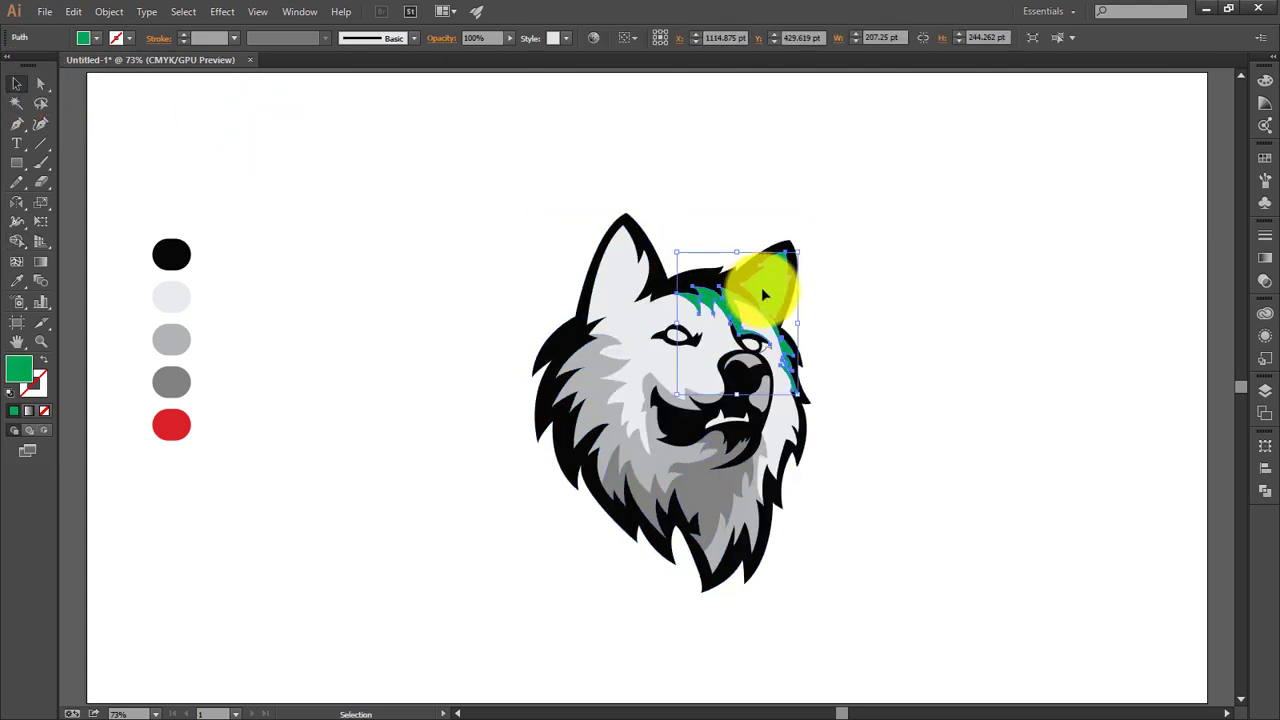
{"action": "key", "text": "i"}
{"action": "left_click", "coordinate": [173, 381]}
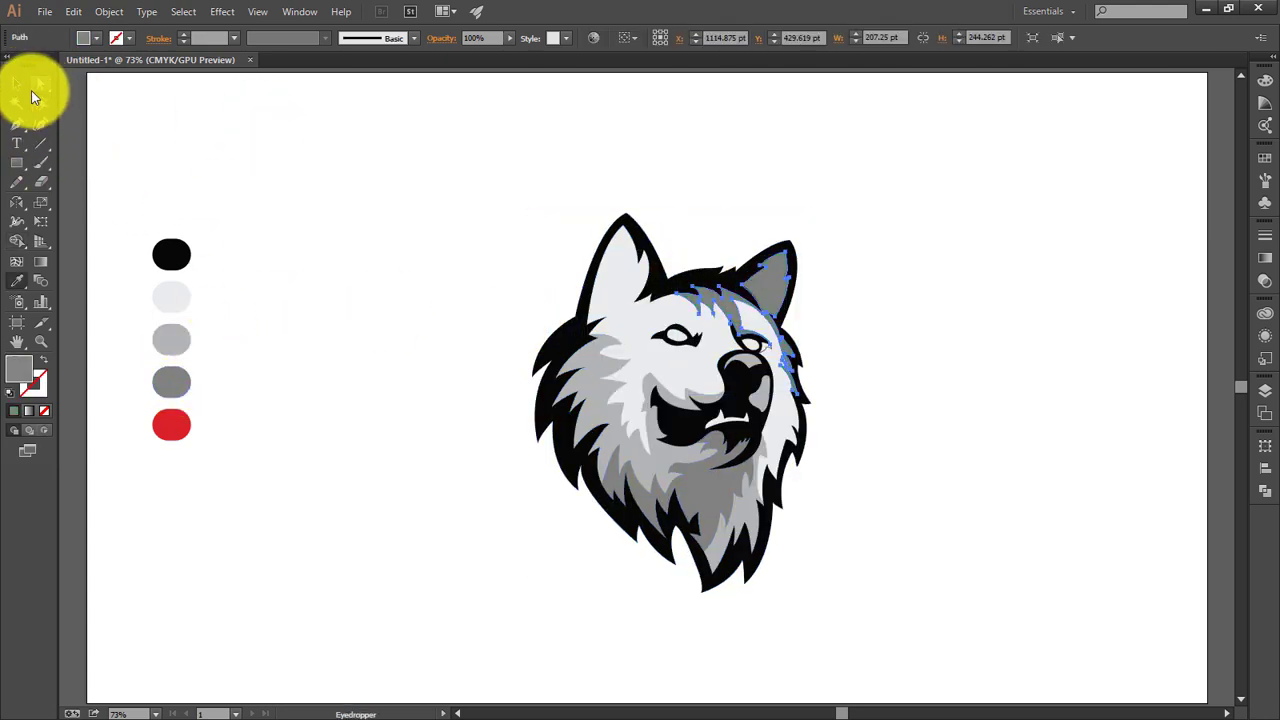
{"action": "left_click", "coordinate": [171, 339]}
{"action": "left_click", "coordinate": [17, 84]}
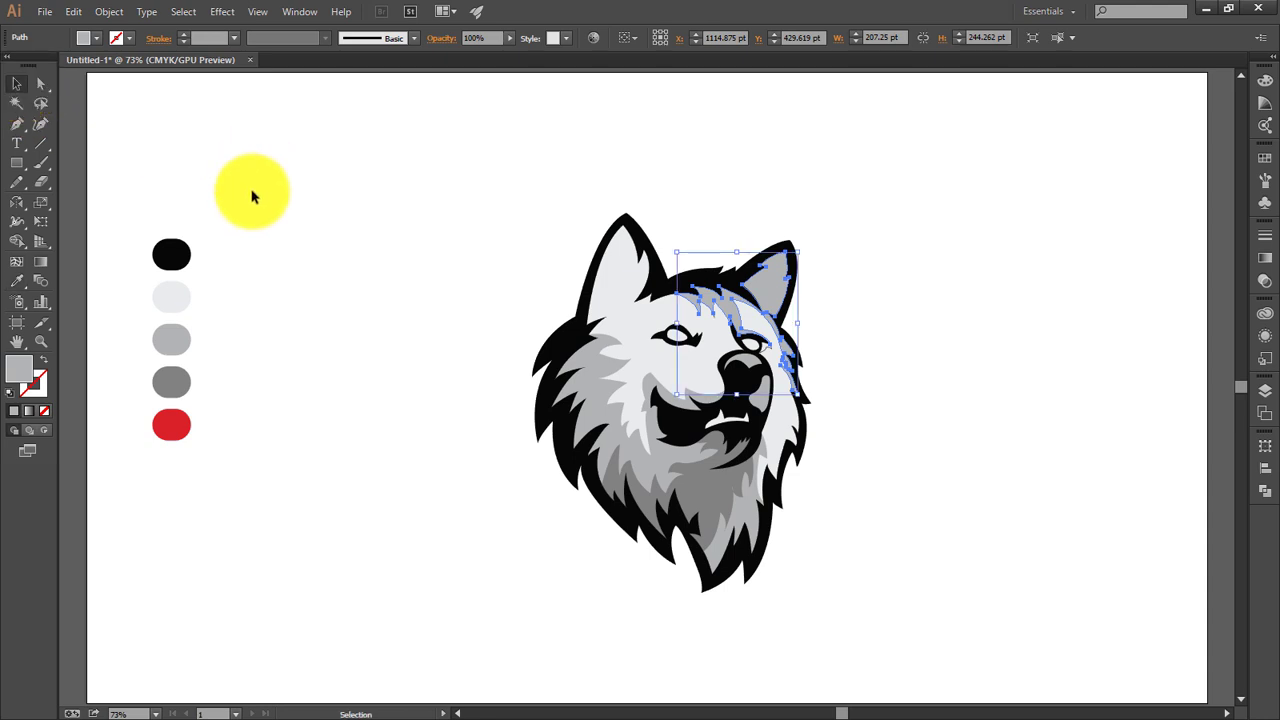
{"action": "left_click", "coordinate": [944, 463]}
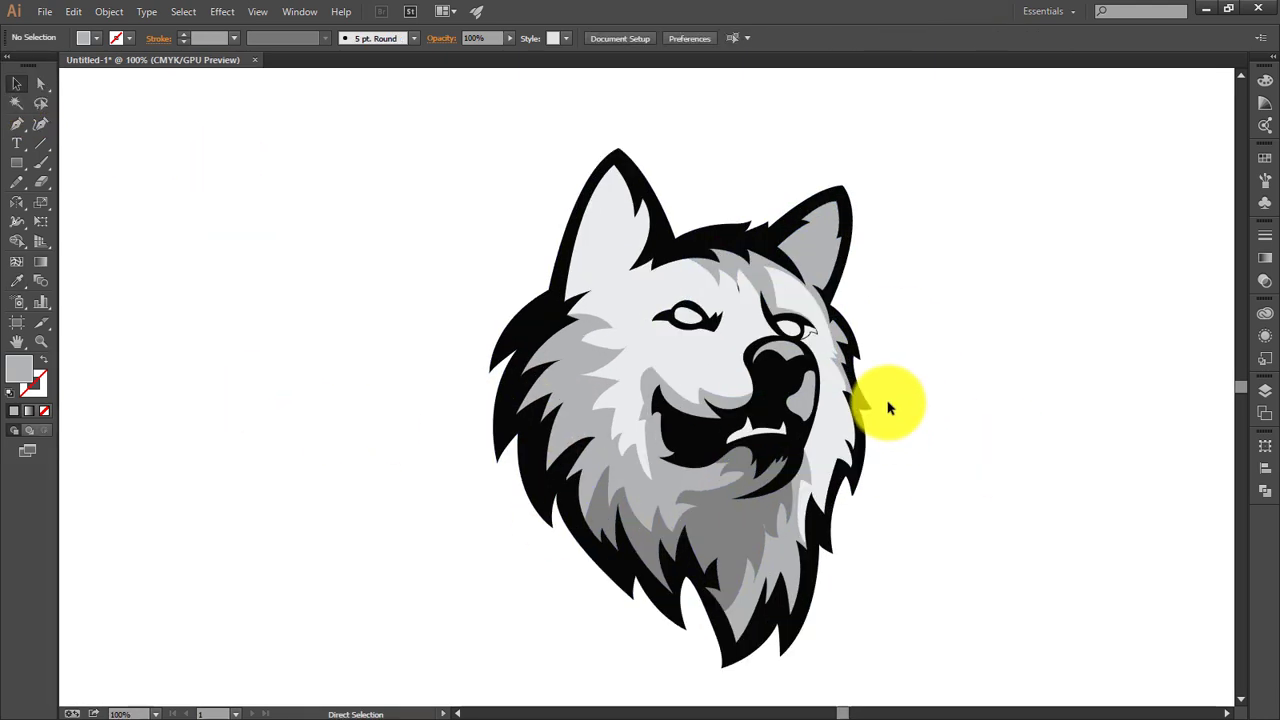
- Fill the small stray path above the right eye with the grey swatch
{"action": "scroll", "coordinate": [888, 407], "scroll_direction": "up", "scroll_amount": 5}
{"action": "left_click", "coordinate": [516, 236]}
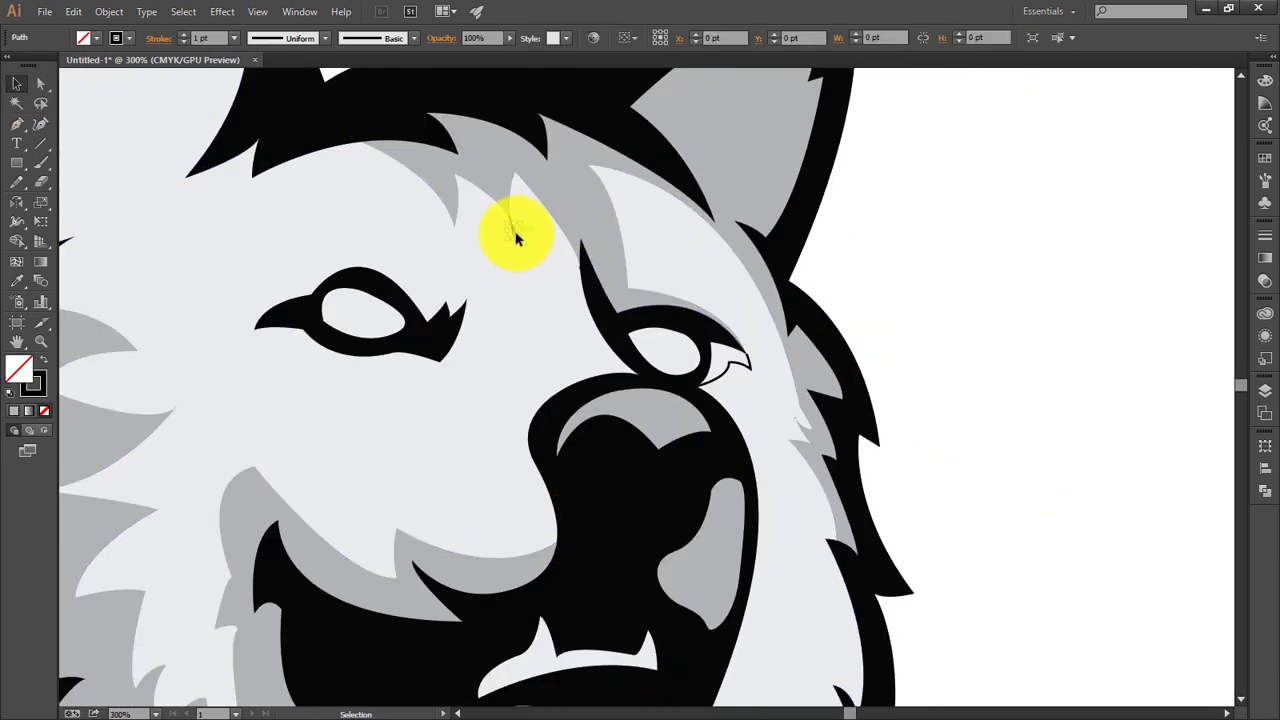
{"action": "left_click", "coordinate": [736, 366]}
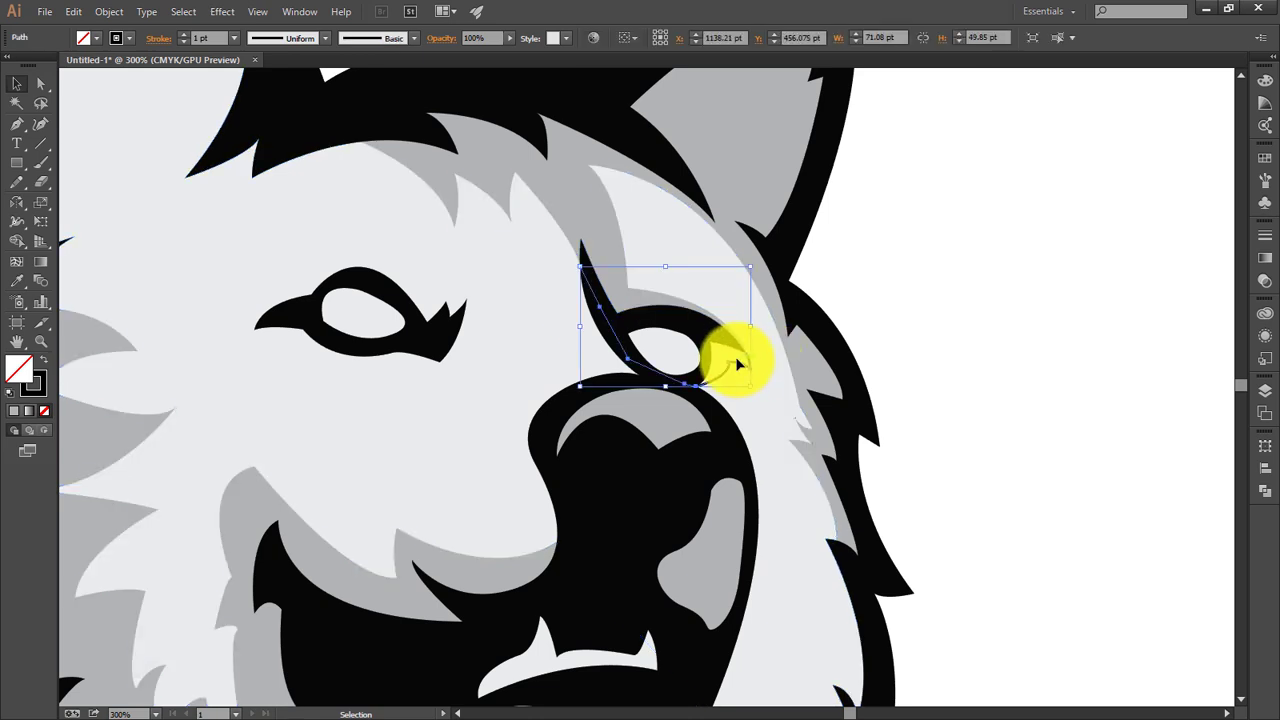
{"action": "key", "text": "i"}
{"action": "left_click", "coordinate": [590, 226]}
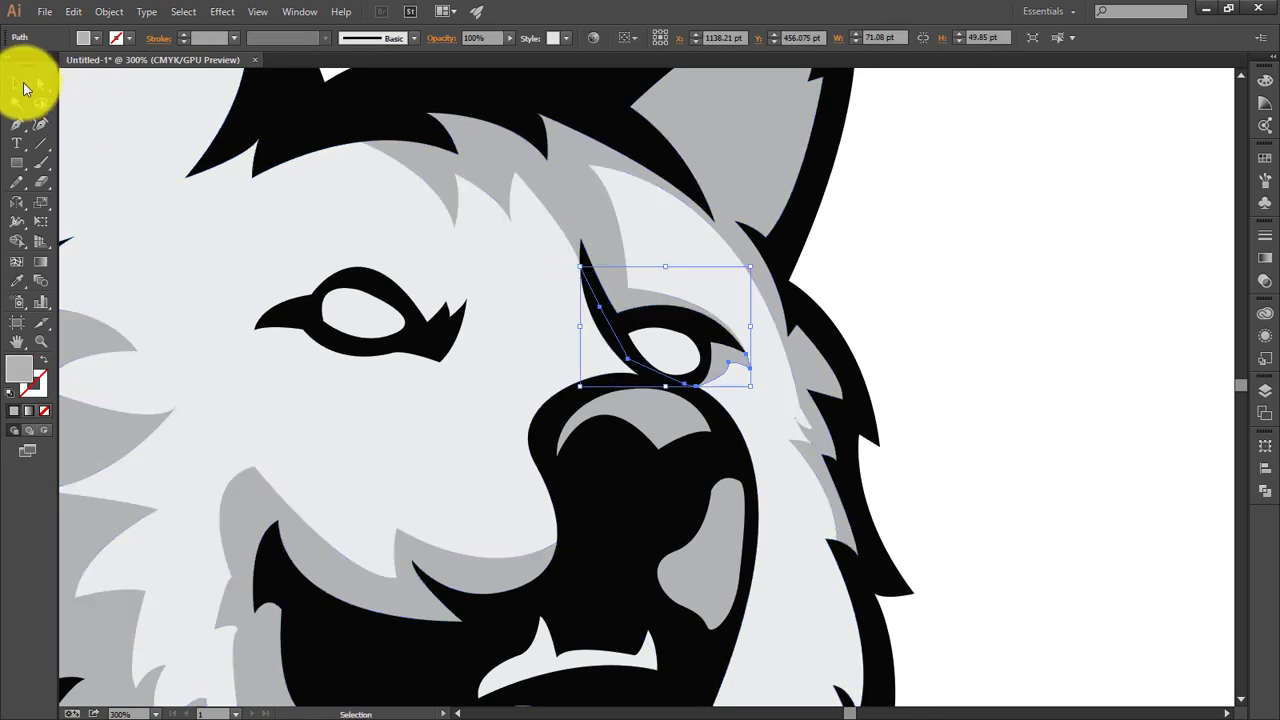
{"action": "left_click", "coordinate": [28, 88]}
{"action": "left_click", "coordinate": [920, 206]}
{"action": "key", "text": "ctrl+0"}
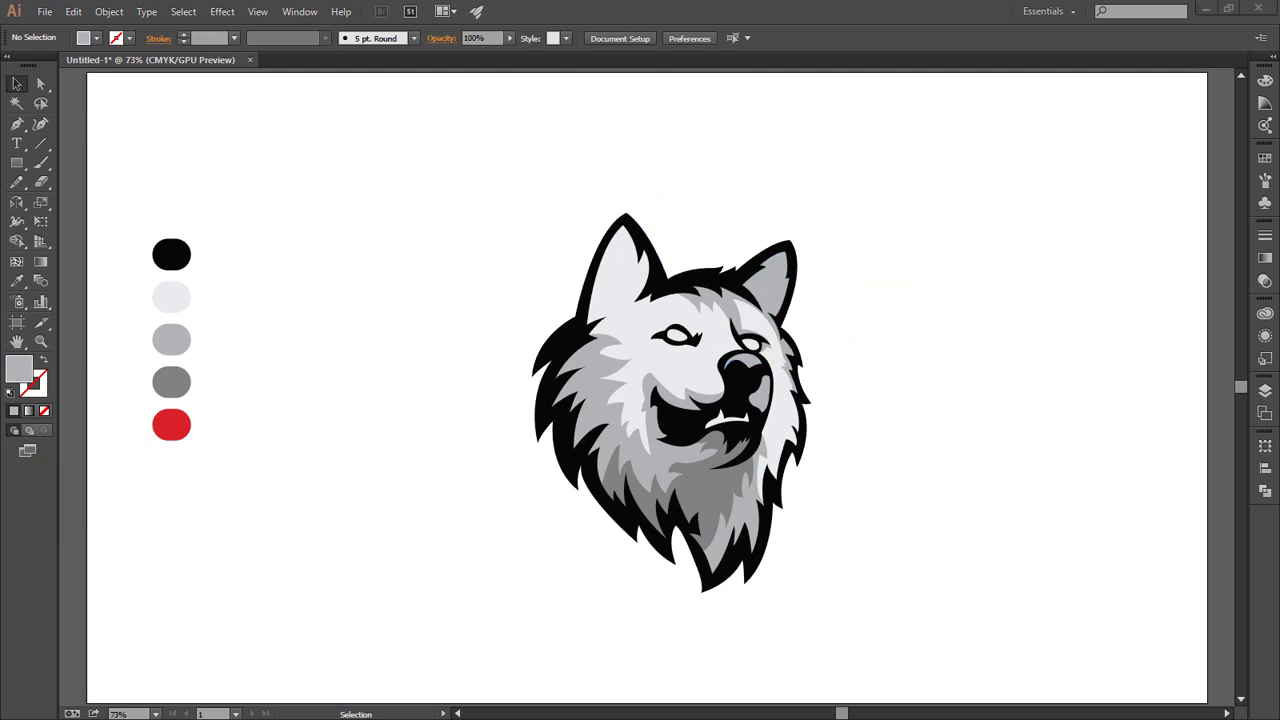
- Zoom to the muzzle and draw a shading shape from the top of the nose
{"action": "key", "text": "ctrl+plus"}
{"action": "key", "text": "ctrl+plus"}
{"action": "key", "text": "ctrl+plus"}
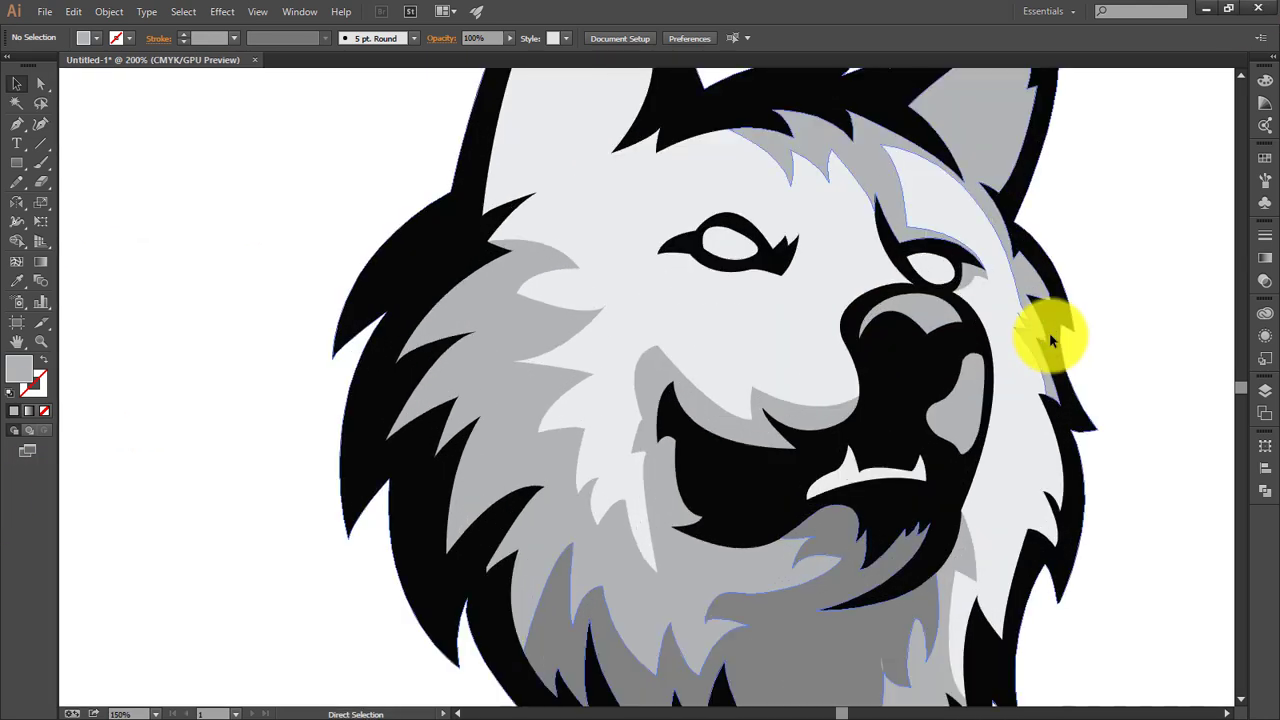
{"action": "key", "text": "p"}
{"action": "left_click_drag", "start_coordinate": [777, 363], "coordinate": [191, 209]}
{"action": "left_click_drag", "start_coordinate": [123, 323], "coordinate": [596, 447]}
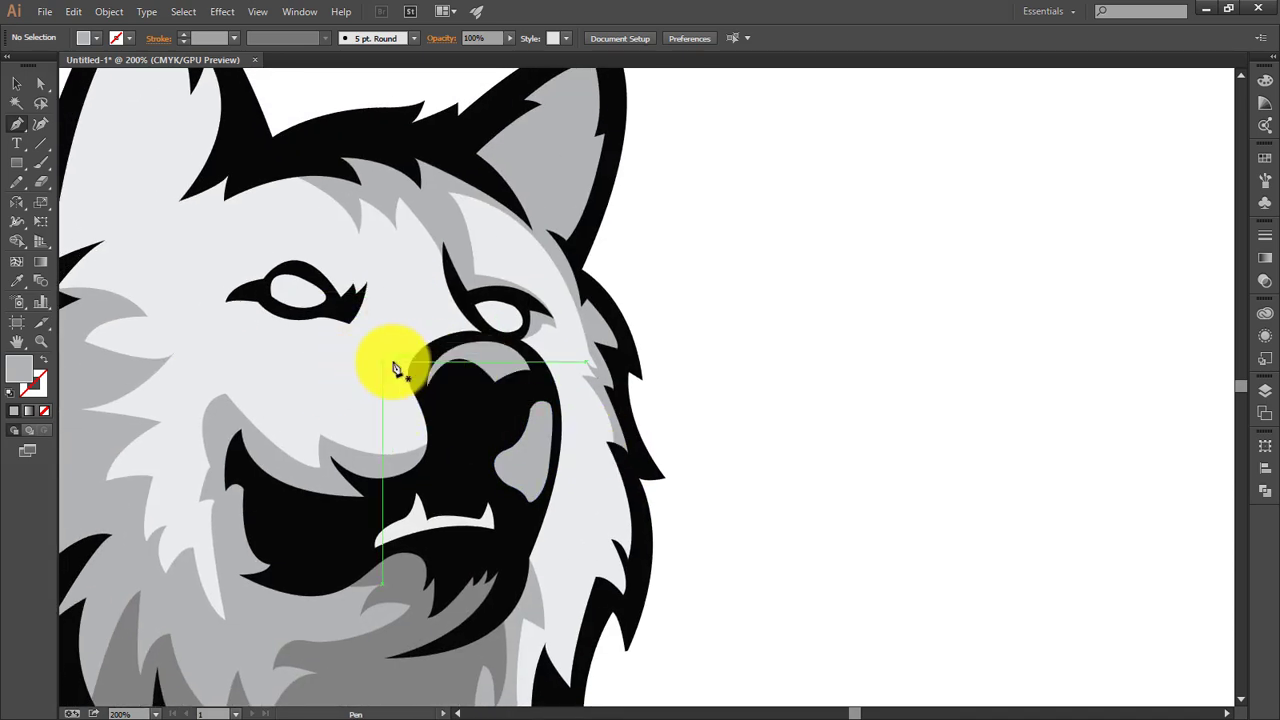
{"action": "left_click", "coordinate": [408, 365]}
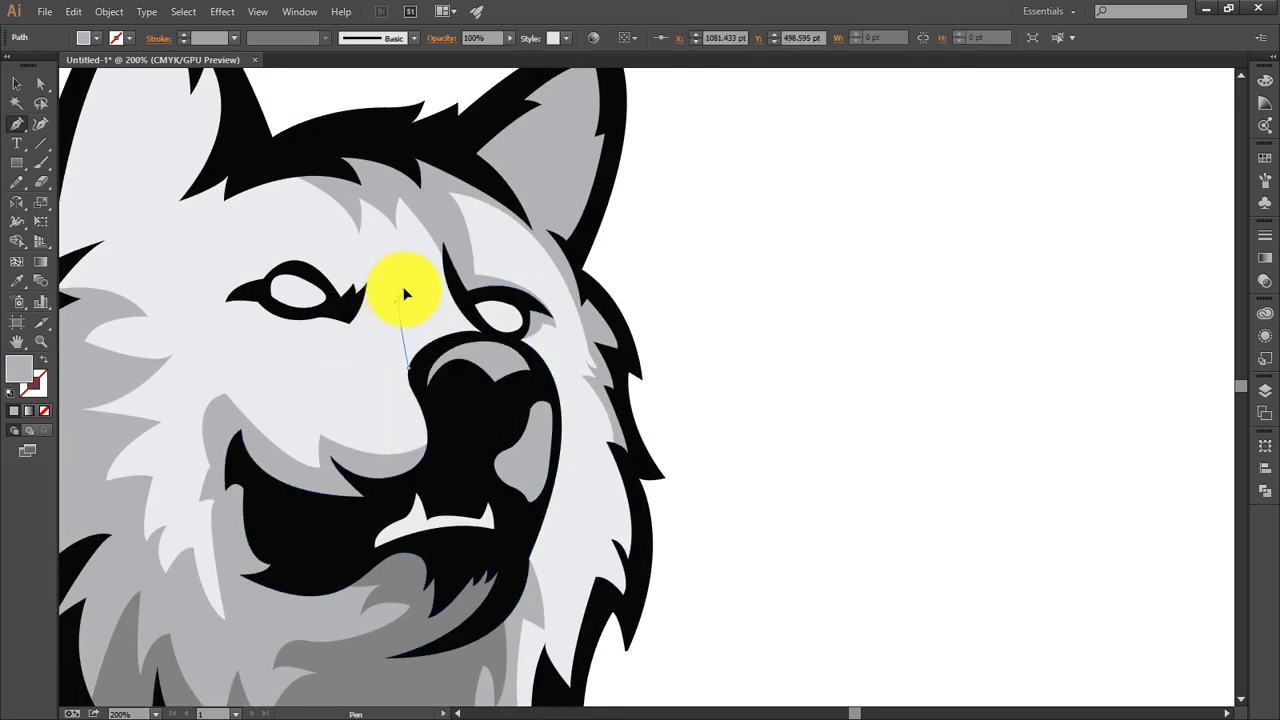
{"action": "left_click", "coordinate": [396, 296]}
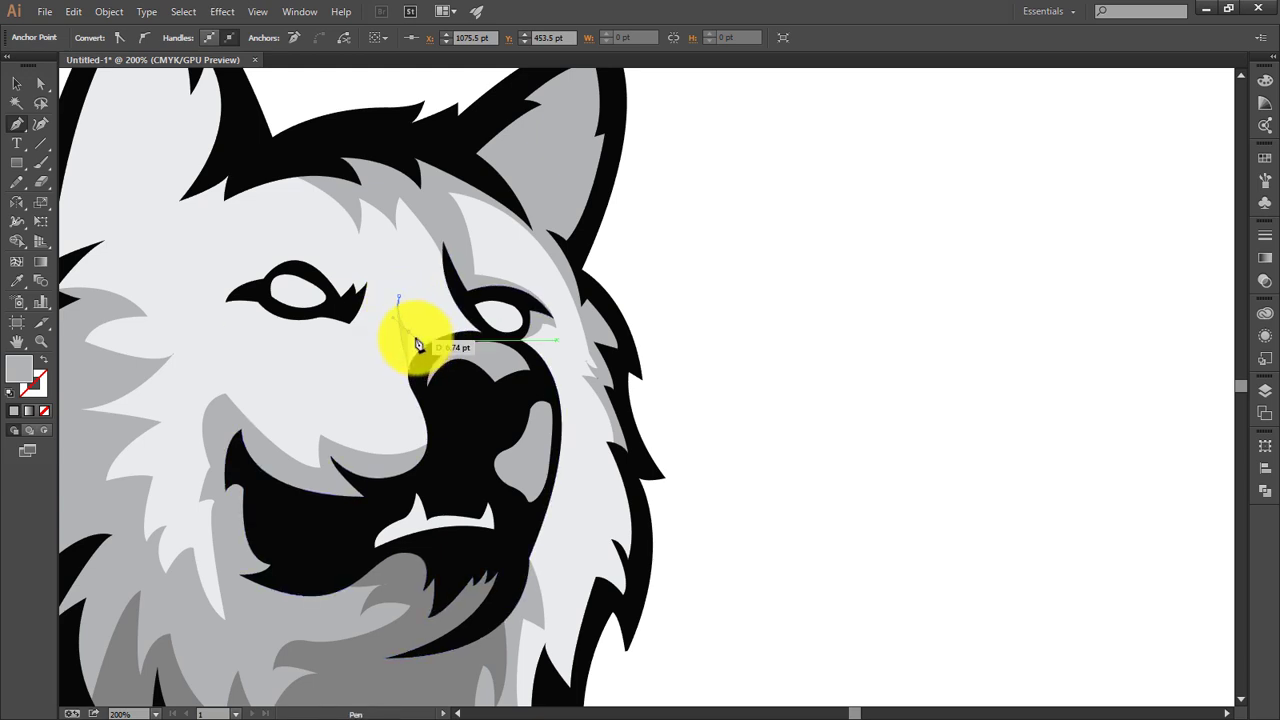
{"action": "mouse_move", "coordinate": [418, 345]}
{"action": "left_mouse_down"}
{"action": "mouse_move", "coordinate": [492, 343]}
{"action": "mouse_move", "coordinate": [418, 400]}
{"action": "mouse_move", "coordinate": [406, 300]}
{"action": "left_mouse_up"}
- Close the nose-bridge shading shape and fill it with a sampled light grey
{"action": "left_click", "coordinate": [16, 84]}
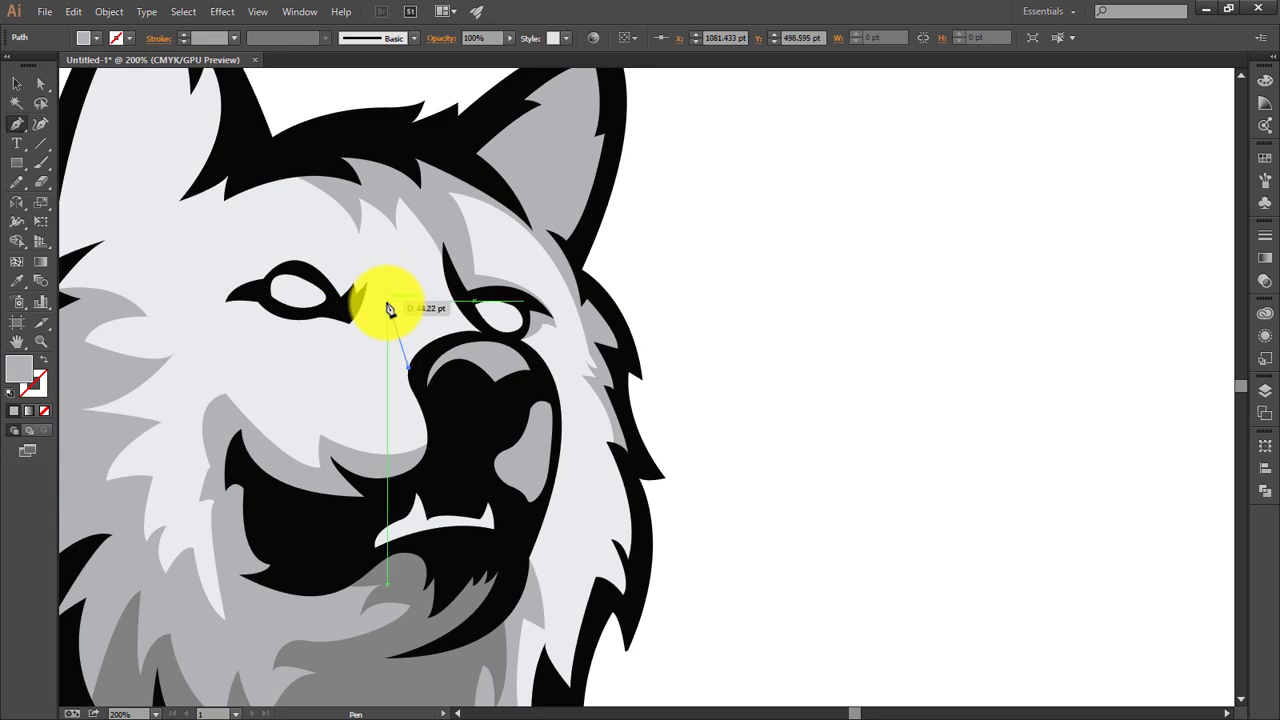
{"action": "mouse_move", "coordinate": [405, 277]}
{"action": "left_mouse_down"}
{"action": "mouse_move", "coordinate": [396, 303]}
{"action": "mouse_move", "coordinate": [423, 349]}
{"action": "mouse_move", "coordinate": [484, 340]}
{"action": "mouse_move", "coordinate": [508, 355]}
{"action": "left_mouse_up"}
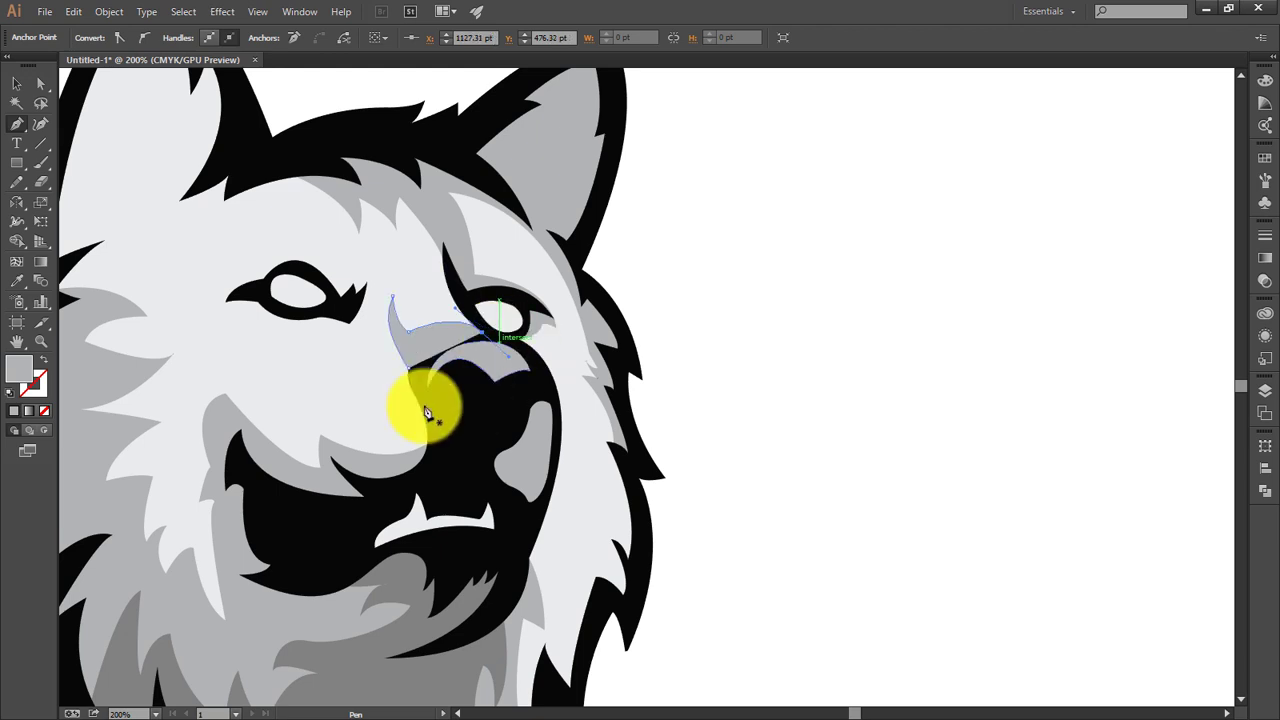
{"action": "left_click", "coordinate": [17, 87]}
{"action": "left_click", "coordinate": [443, 314]}
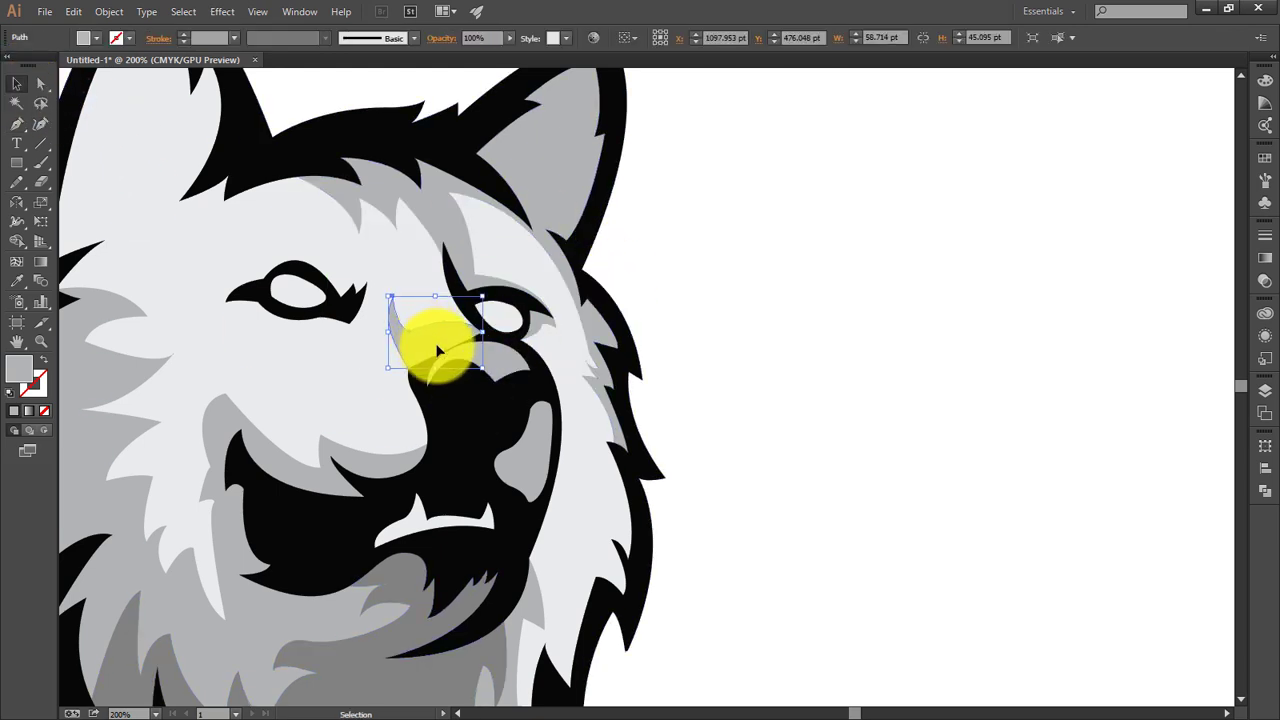
{"action": "key", "text": "i"}
{"action": "left_click", "coordinate": [149, 106]}
{"action": "left_click", "coordinate": [17, 83]}
- Bring the black eye, nose and mouth group to front and fit the artboard in view
{"action": "right_click", "coordinate": [525, 413]}
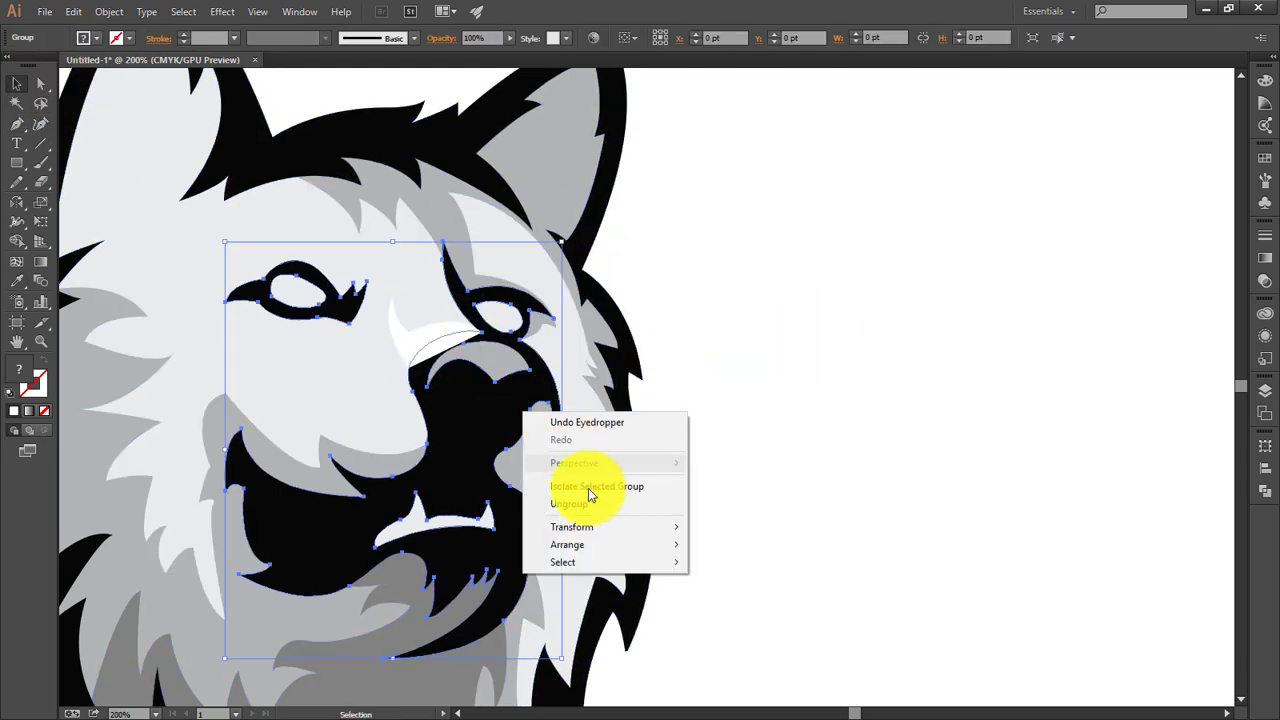
{"action": "left_click", "coordinate": [755, 538]}
{"action": "left_click", "coordinate": [850, 490]}
{"action": "key", "text": "ctrl+0"}
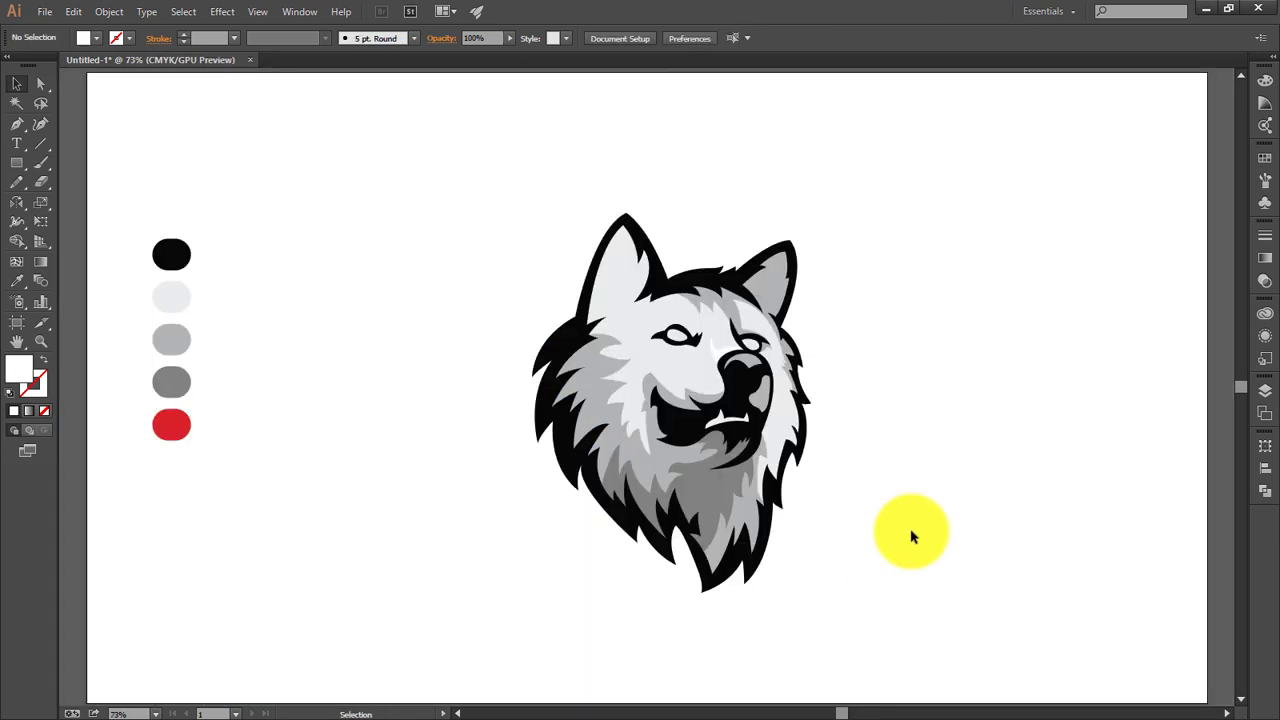